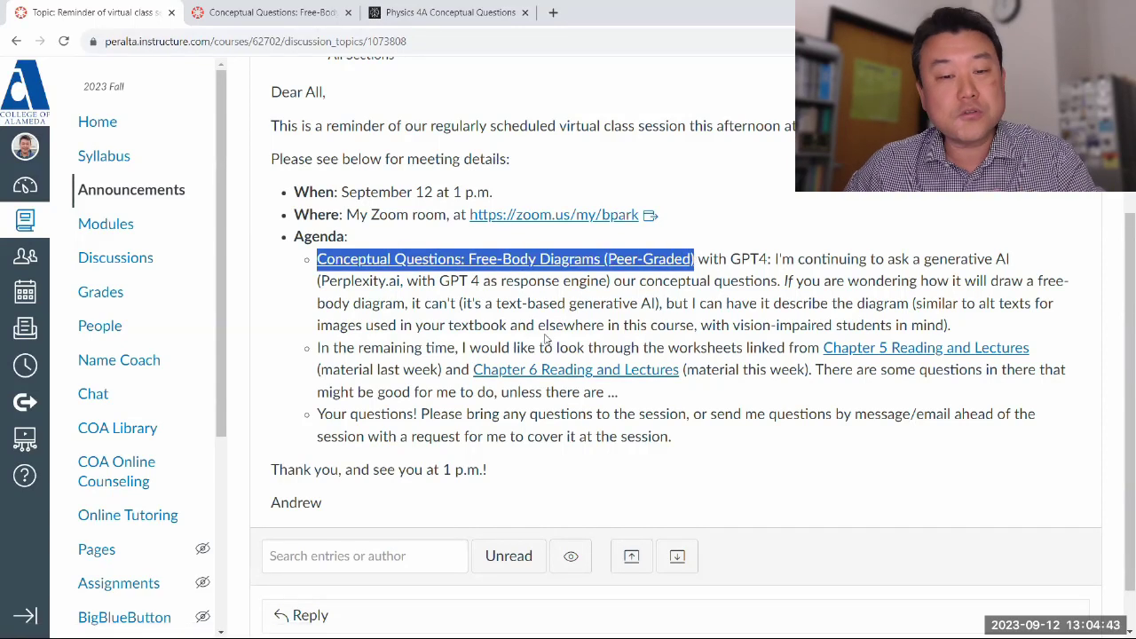
- Snap the Perplexity conversation to the right half and the Canvas assignment to the left half
click(525, 318)
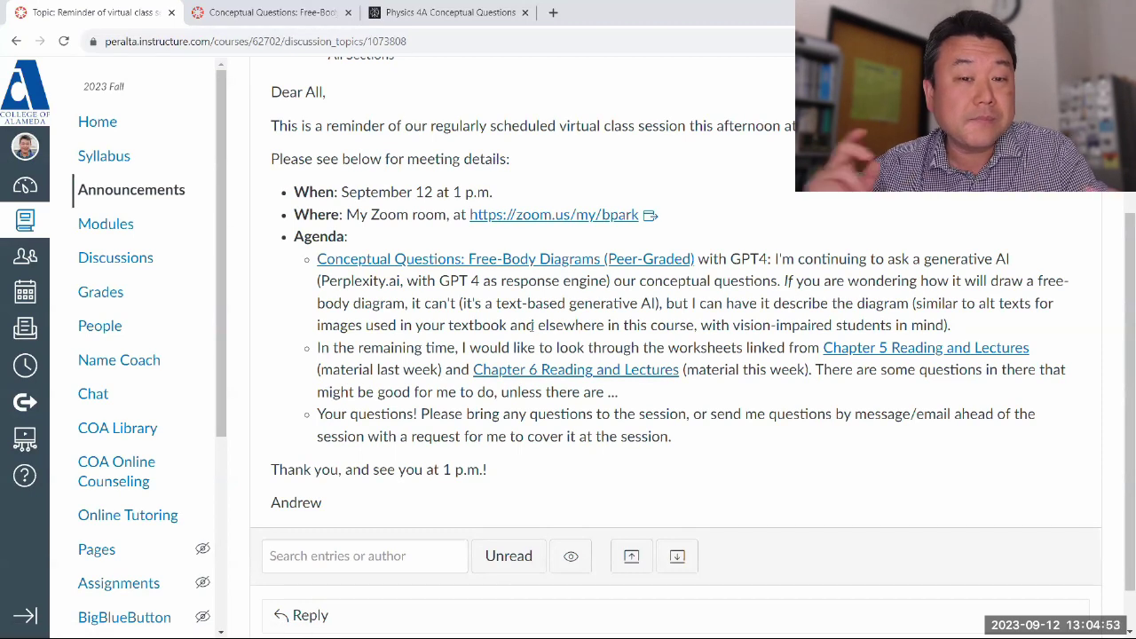
click(479, 7)
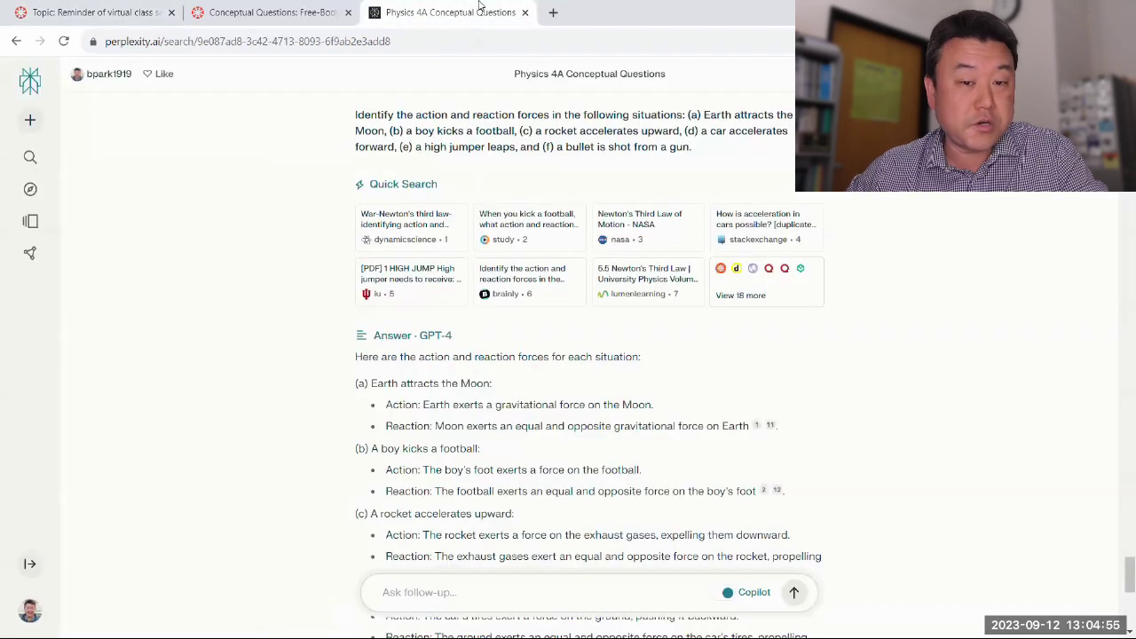
drag(450, 12, 492, 34)
key(super+Right)
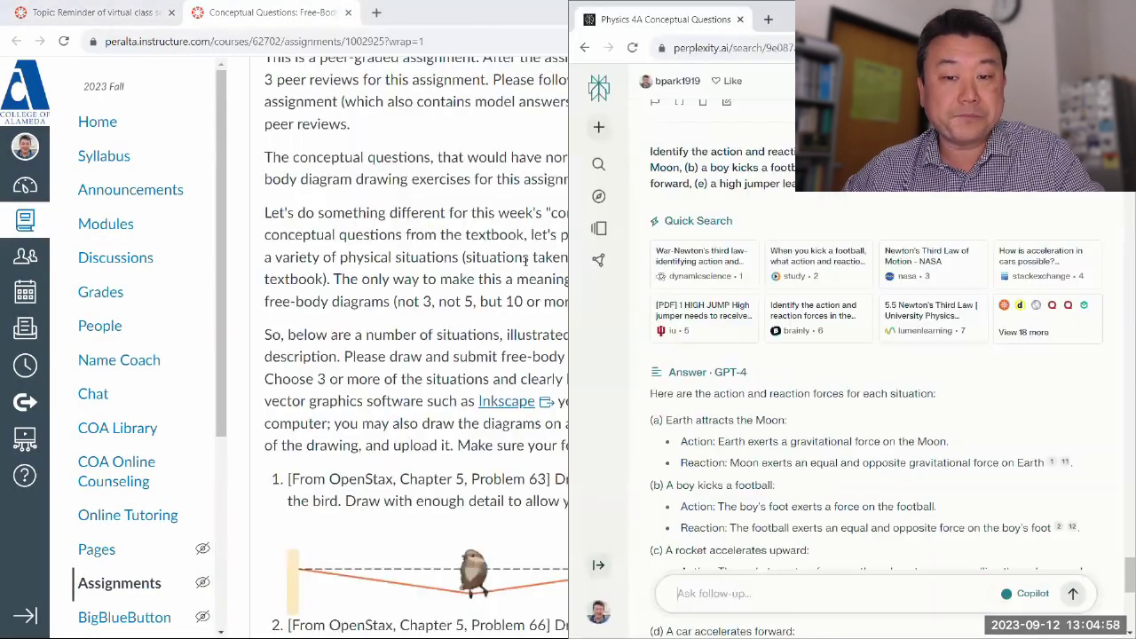
click(504, 25)
key(super+Left)
- Scroll the Canvas assignment down to bring problems 1 and 2 into view
scroll(388, 346, down, 1)
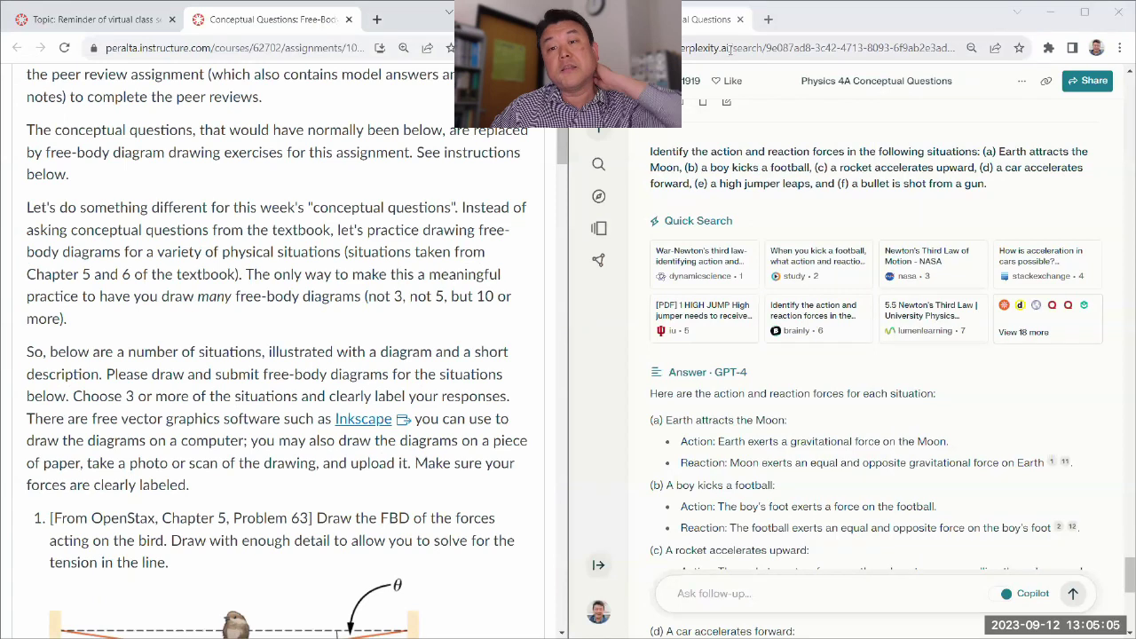
drag(726, 48, 683, 50)
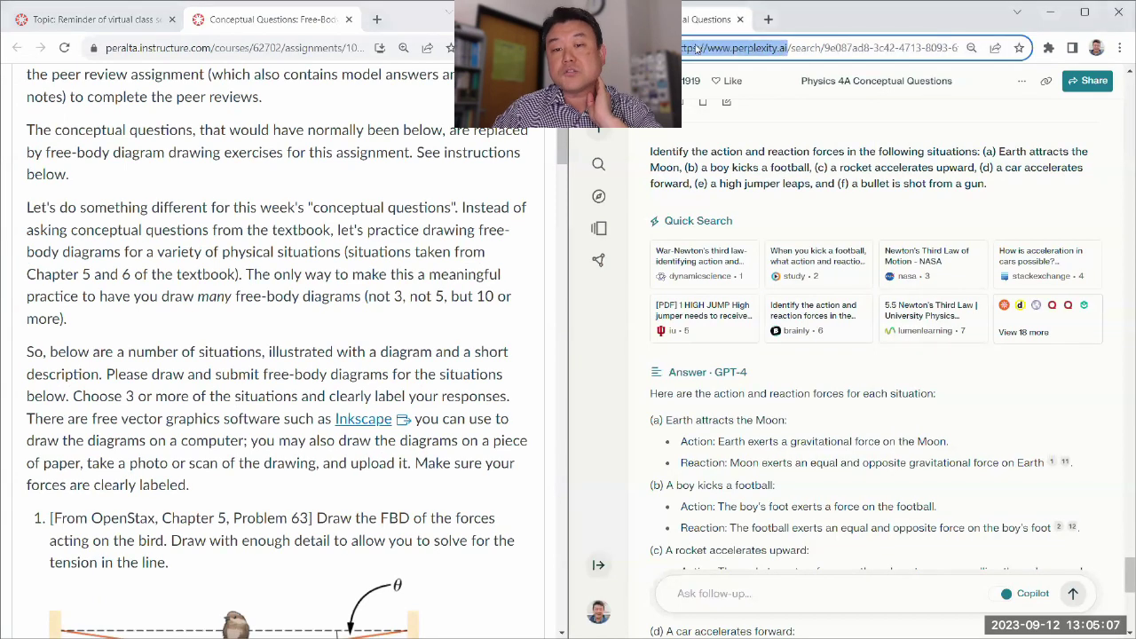
scroll(315, 255, down, 1)
scroll(315, 256, down, 2)
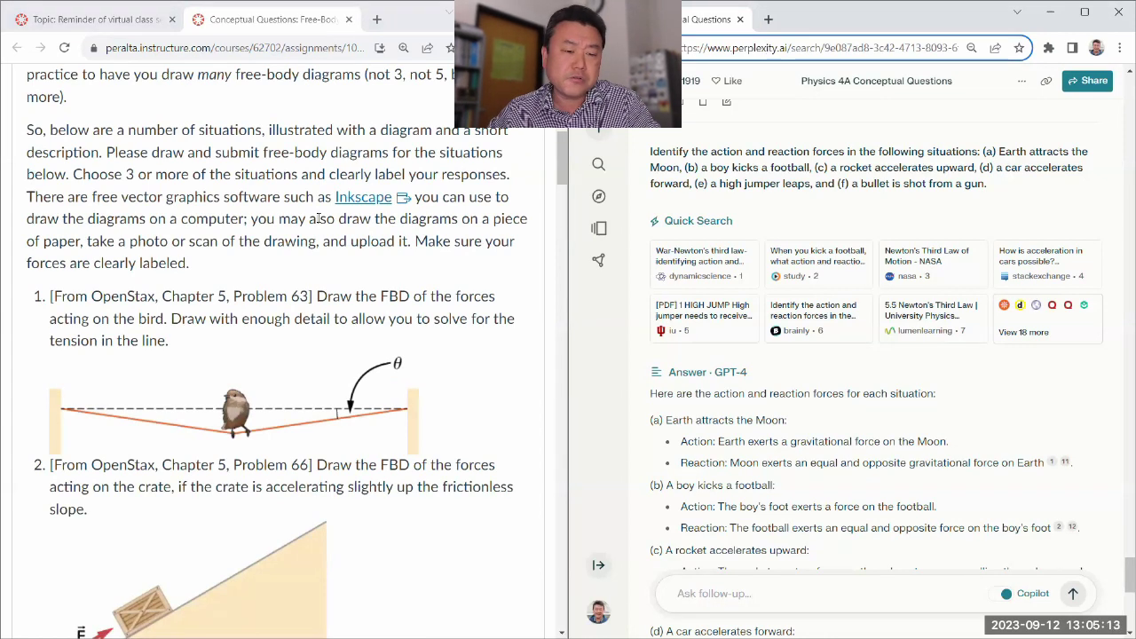
scroll(234, 236, down, 1)
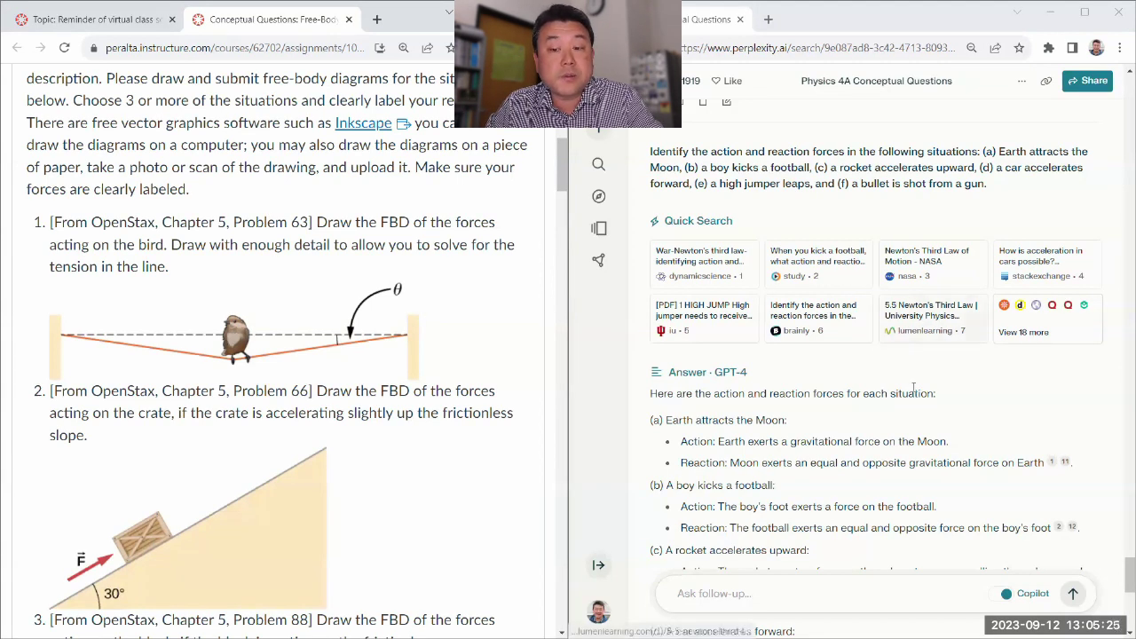
scroll(861, 422, down, 8)
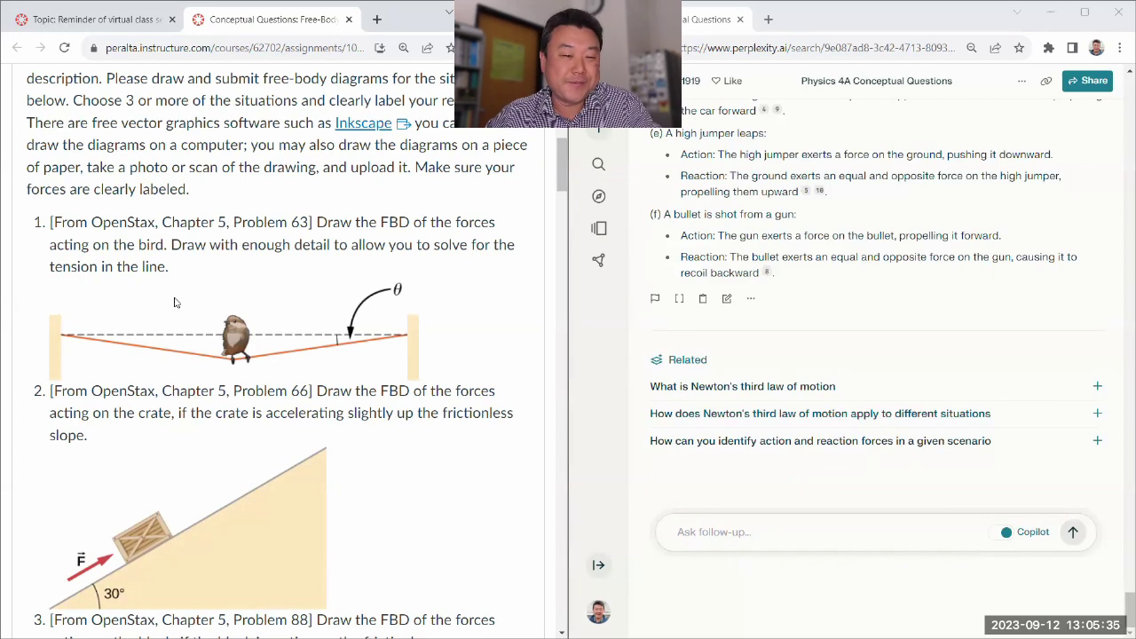
scroll(193, 337, down, 1)
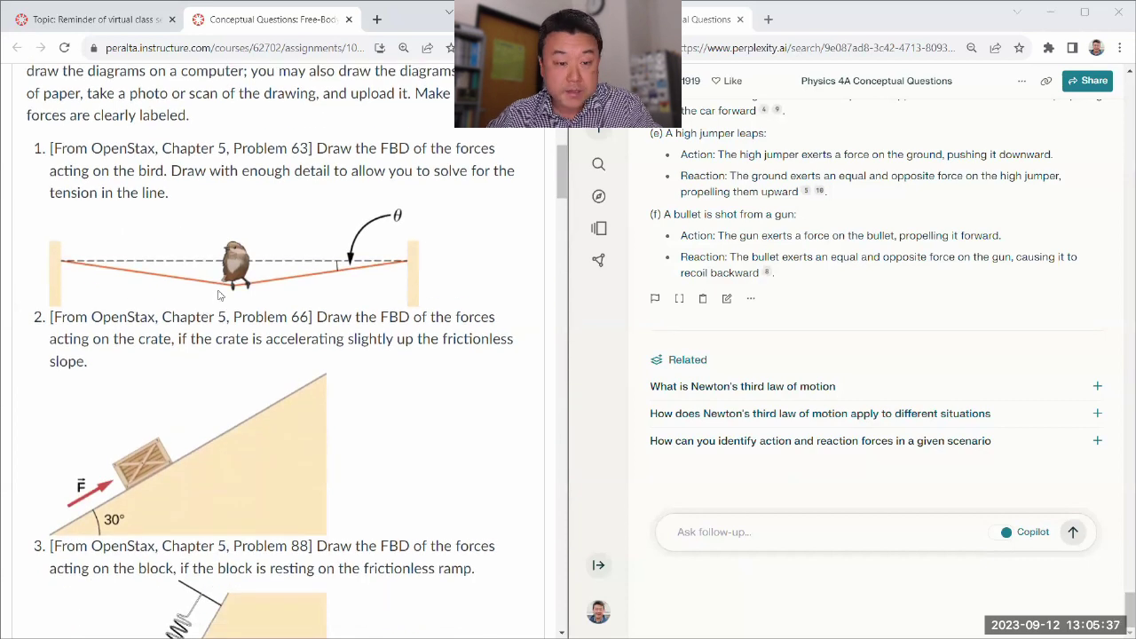
right_click(231, 265)
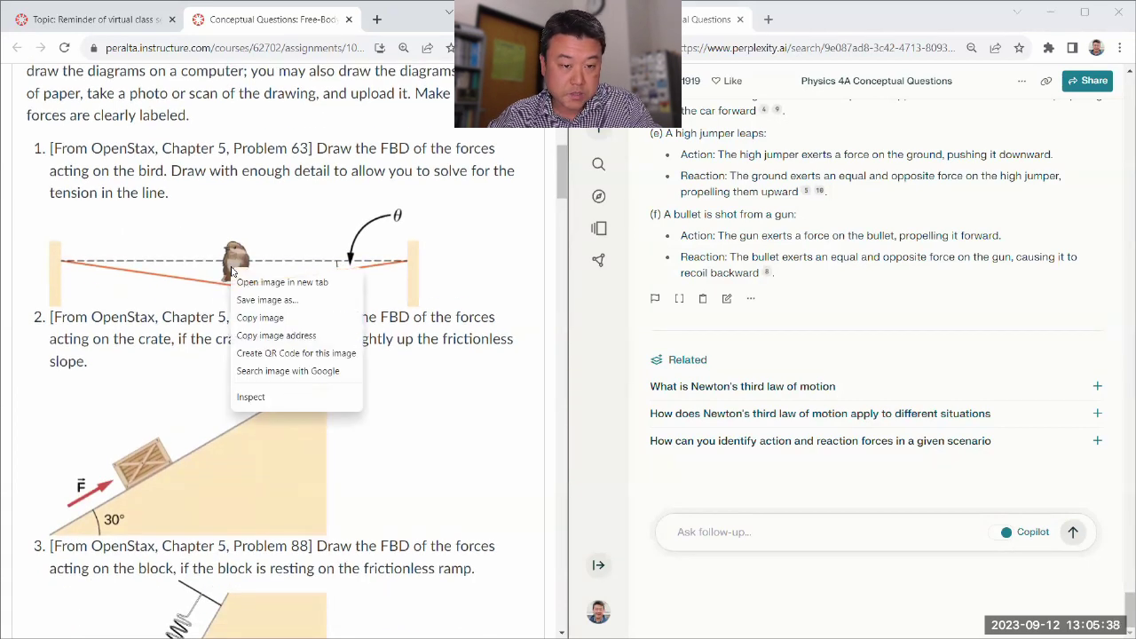
click(261, 399)
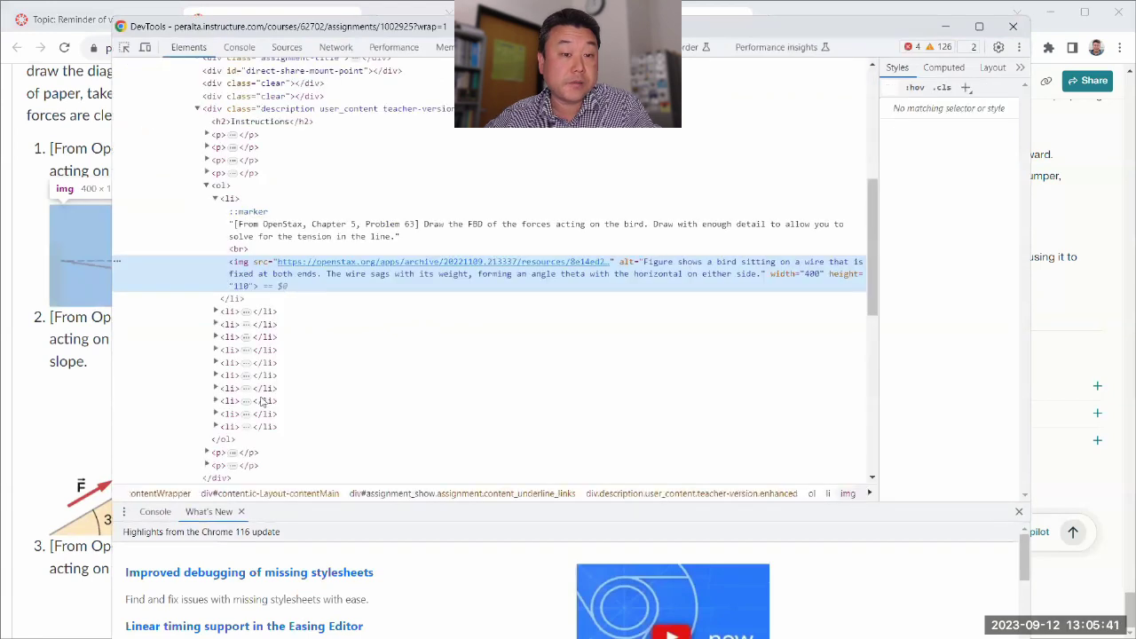
double_click(656, 263)
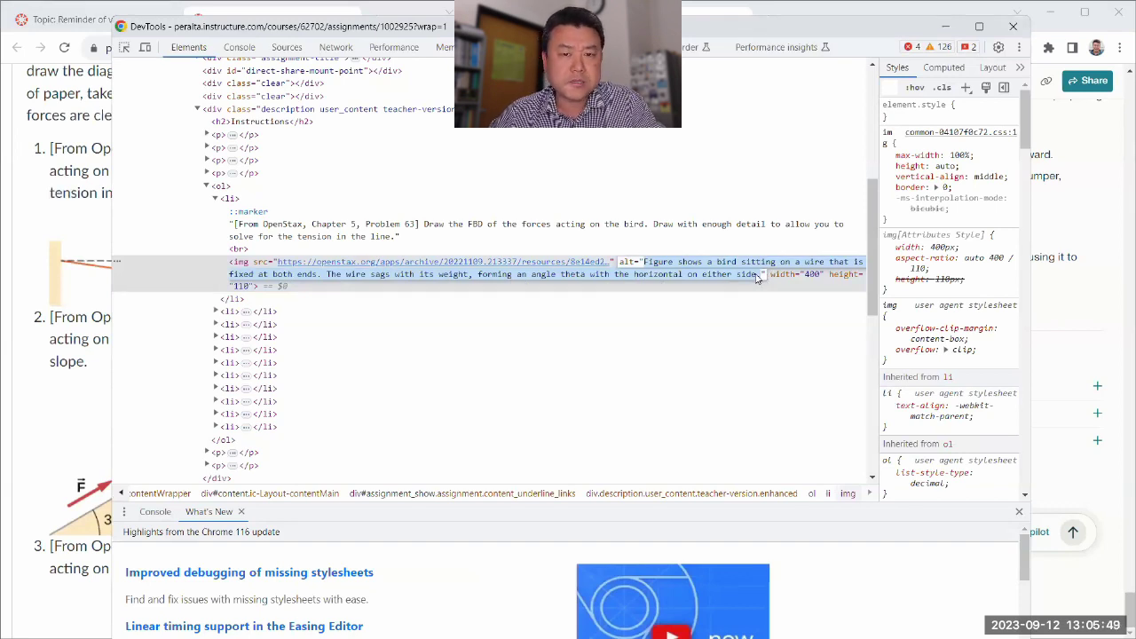
click(1012, 25)
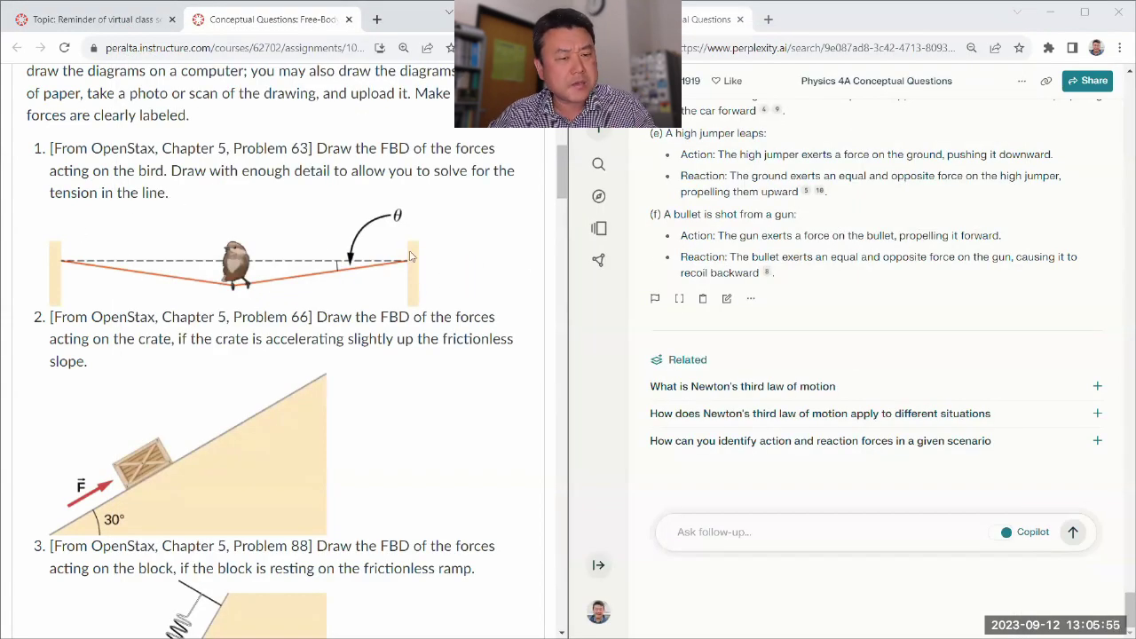
- Copy problem 1's question and bird figure into a Perplexity follow-up question
double_click(203, 238)
click(200, 233)
drag(318, 148, 451, 265)
right_click(429, 170)
click(444, 184)
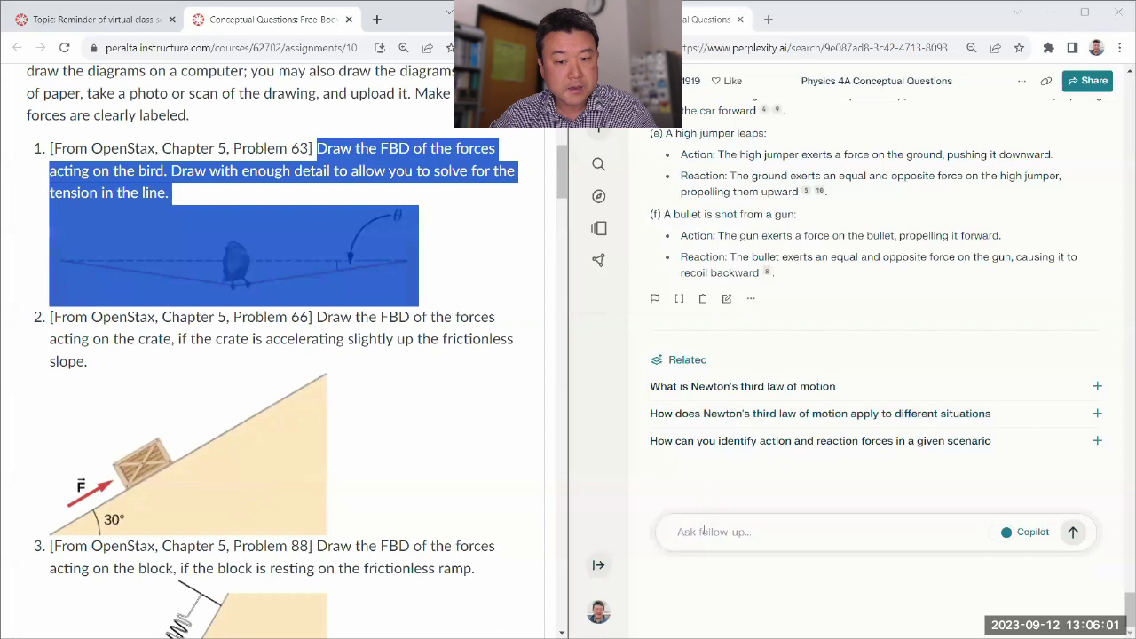
click(703, 537)
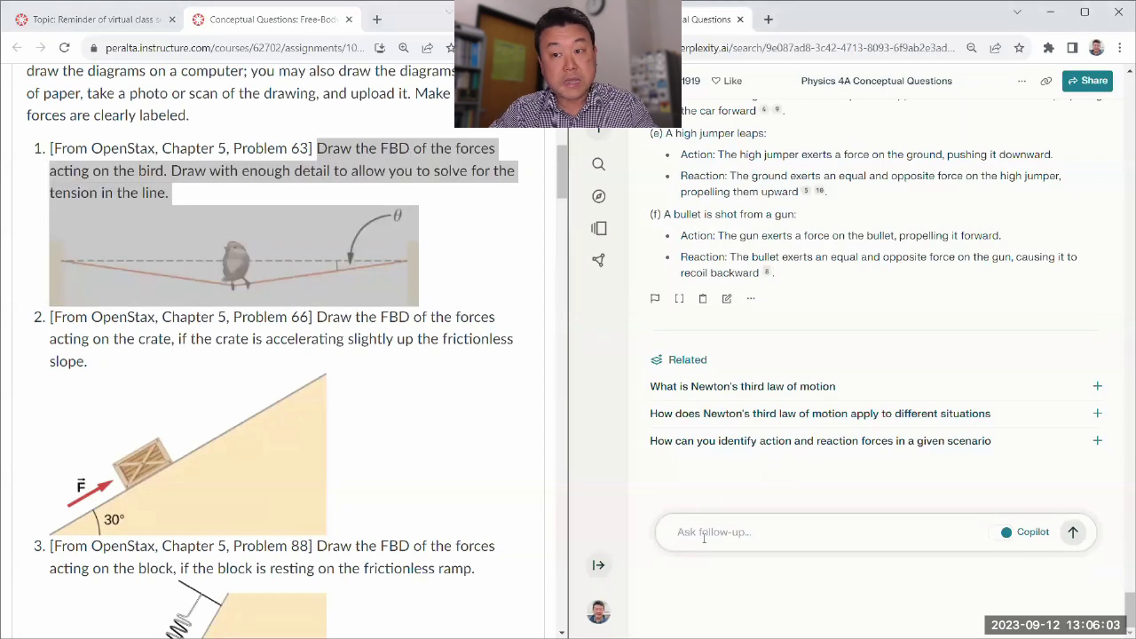
key(ctrl+v)
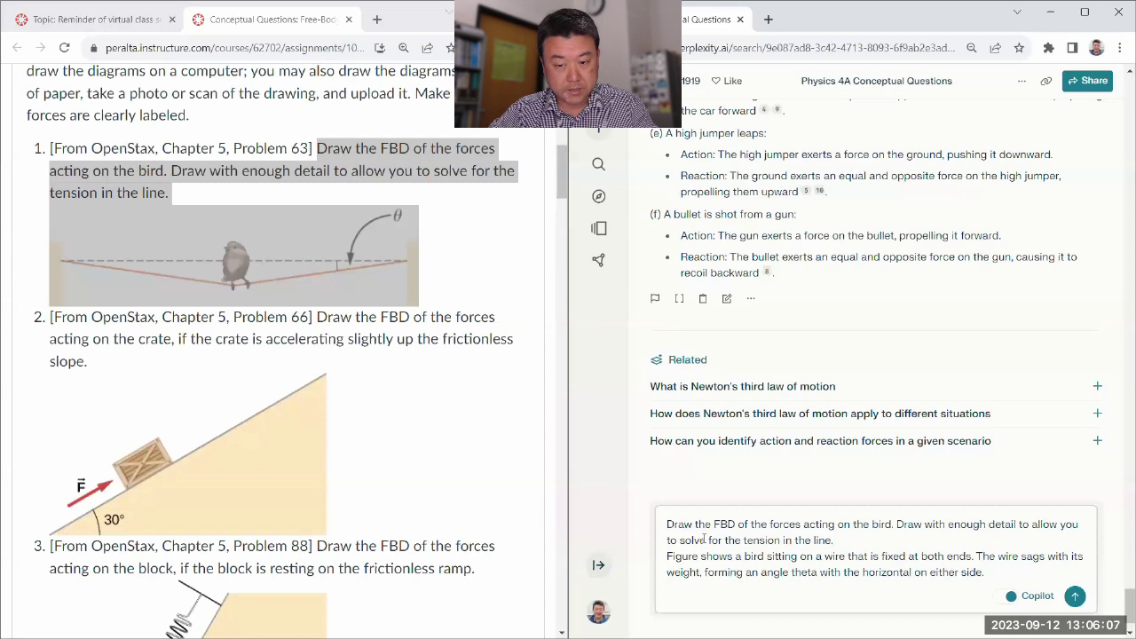
- Add a note asking Perplexity to describe the drawing wherever the problem says 'draw'
triple_click(704, 539)
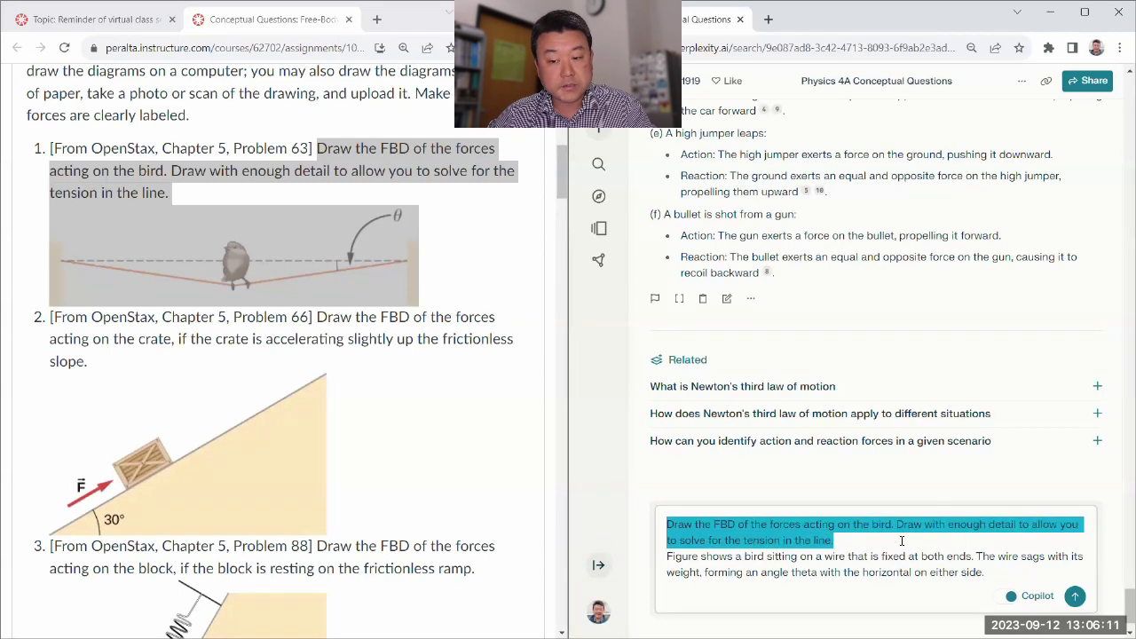
click(702, 564)
drag(666, 556, 999, 579)
click(856, 538)
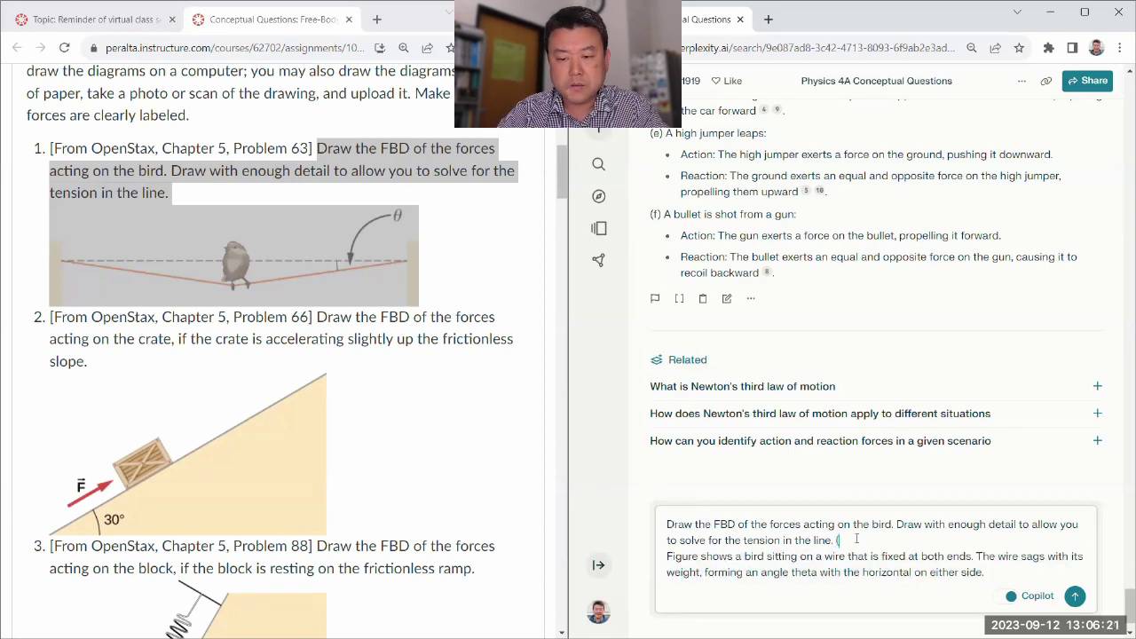
text((Where it says "draw", give a descript)
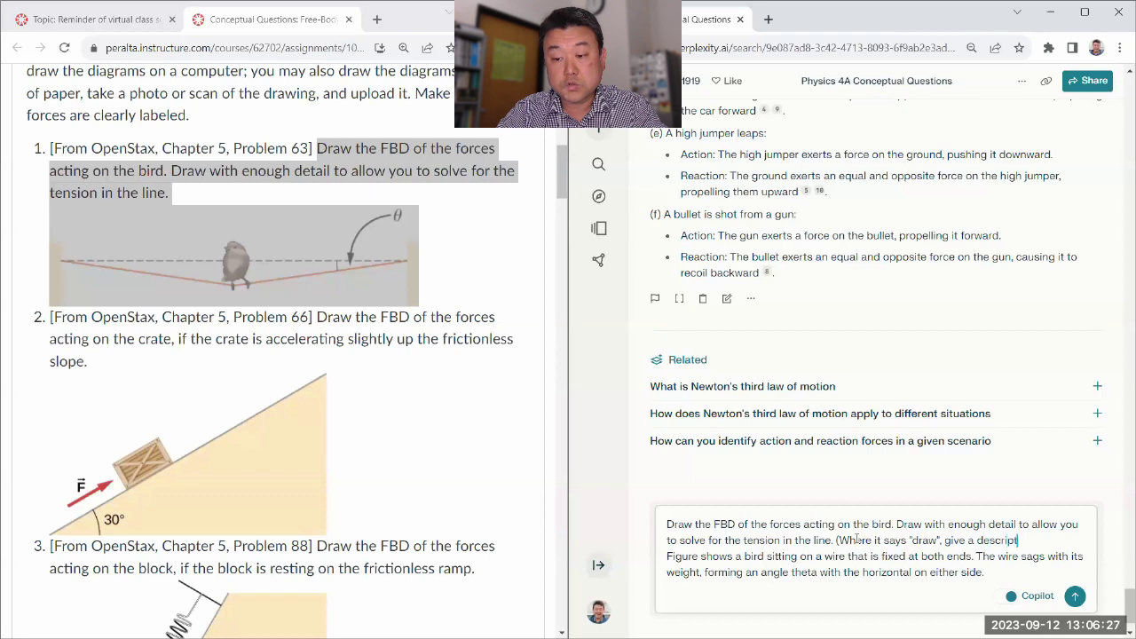
text(ion of the drawing)
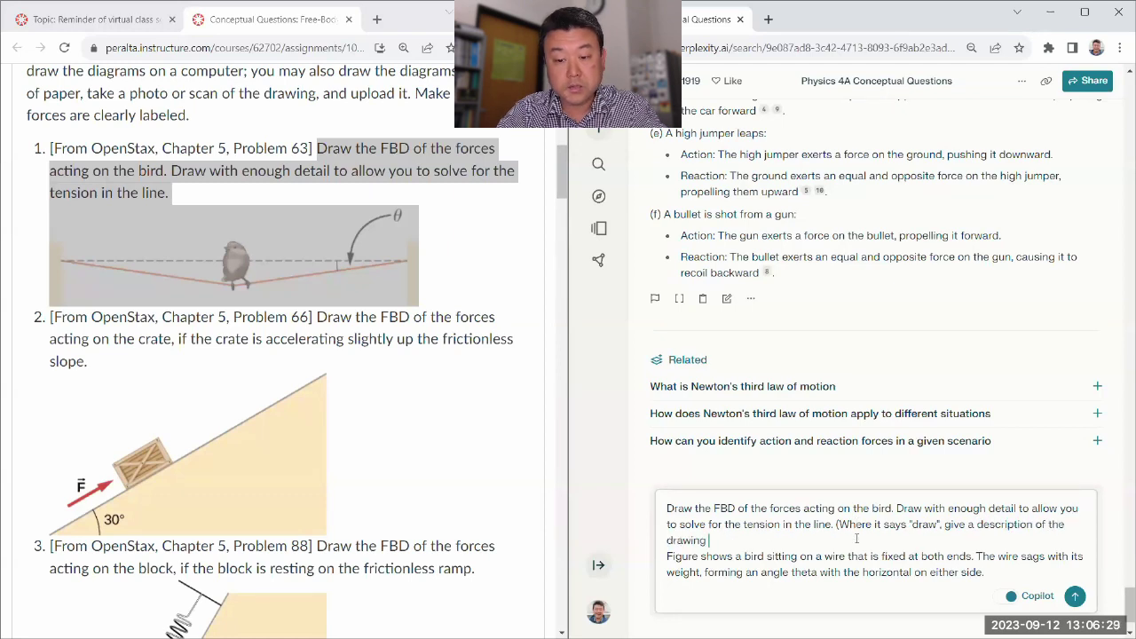
text( that the student s)
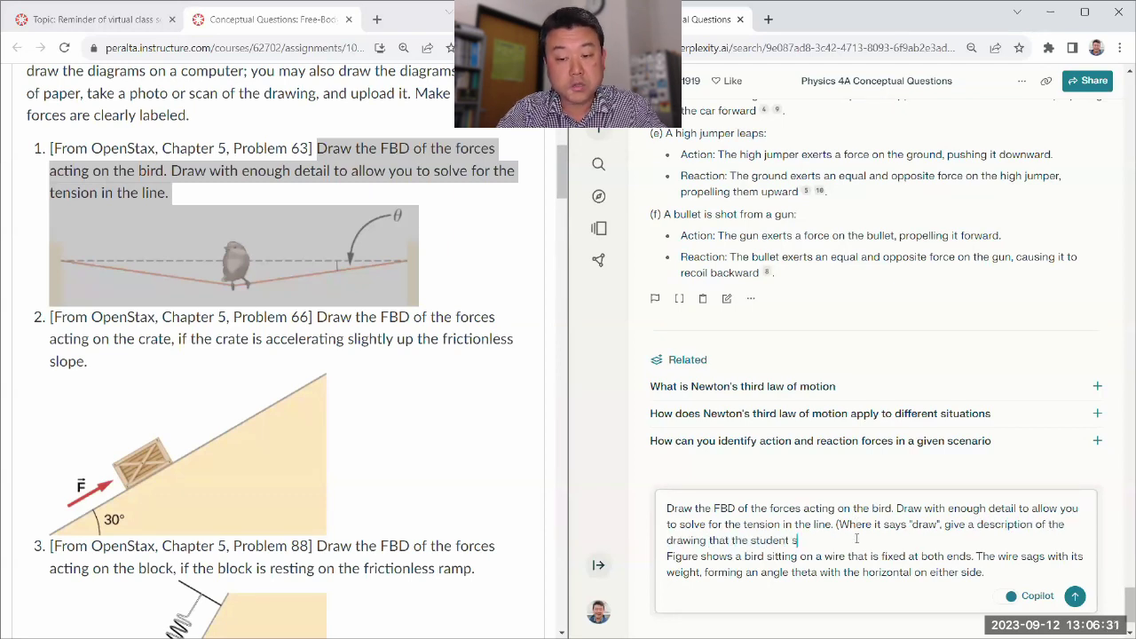
text(hould draw:)
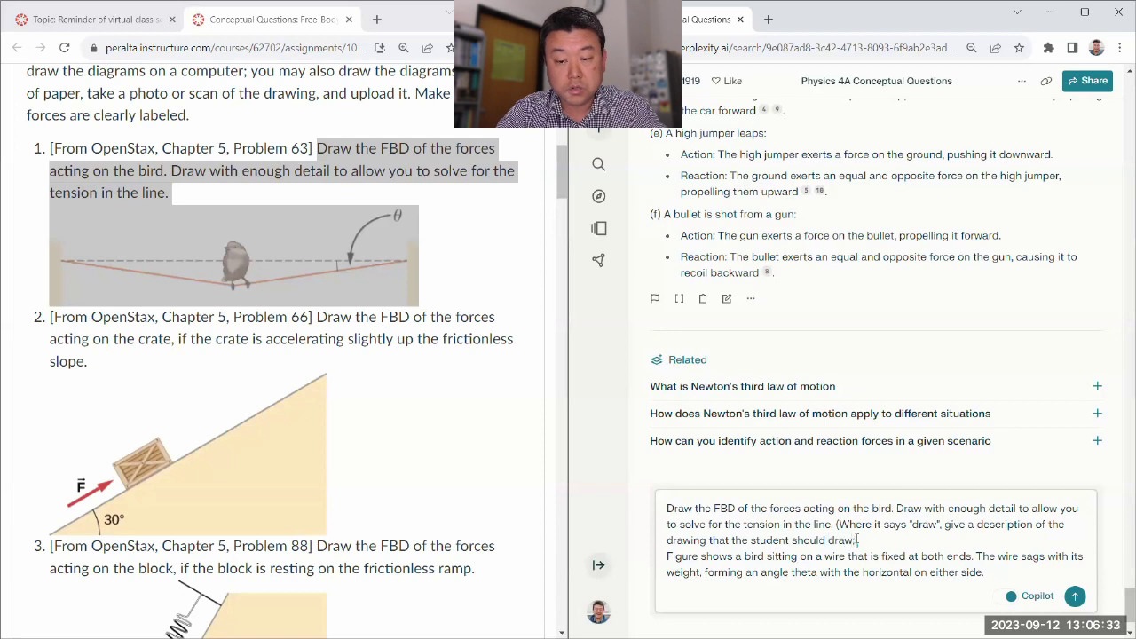
text( figure description is)
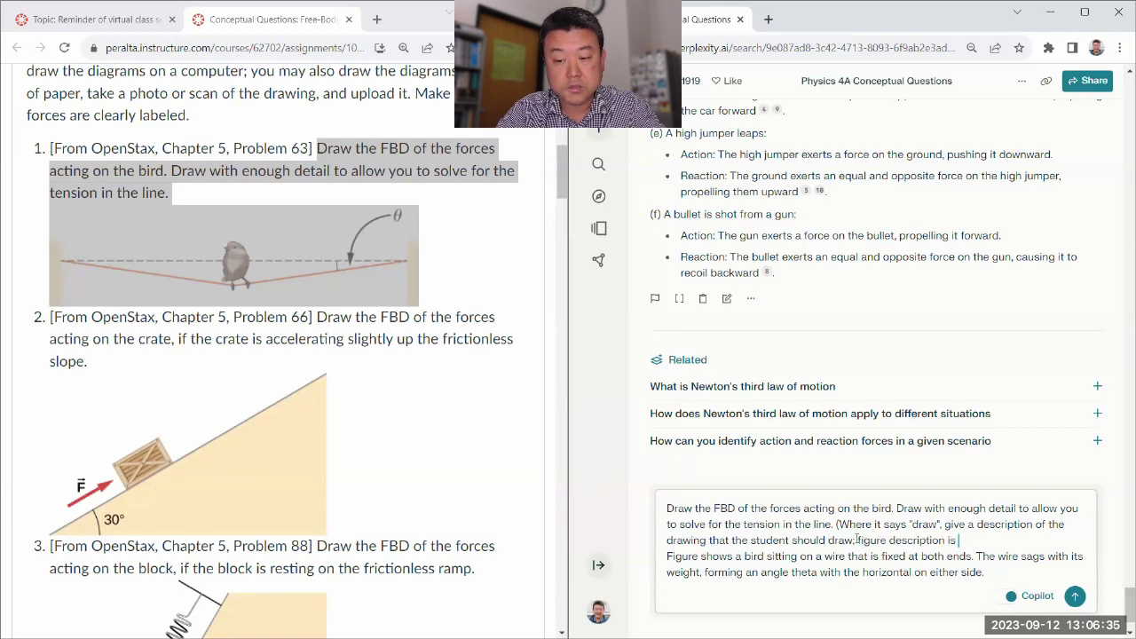
text( below.))
key(shift+Up)
key(shift+Left)
key(shift+Left)
key(shift+Left)
key(shift+Left)
key(shift+Left)
key(shift+Left)
key(shift+Left)
key(shift+Left)
key(shift+Left)
key(shift+Left)
key(shift+Left)
key(shift+Left)
key(shift+Left)
key(shift+Left)
key(shift+Left)
key(shift+Left)
key(shift+Left)
key(shift+Left)
key(shift+Left)
key(shift+Left)
key(shift+Left)
key(shift+Left)
key(shift+Left)
key(shift+Left)
key(shift+Left)
key(shift+Left)
key(shift+Left)
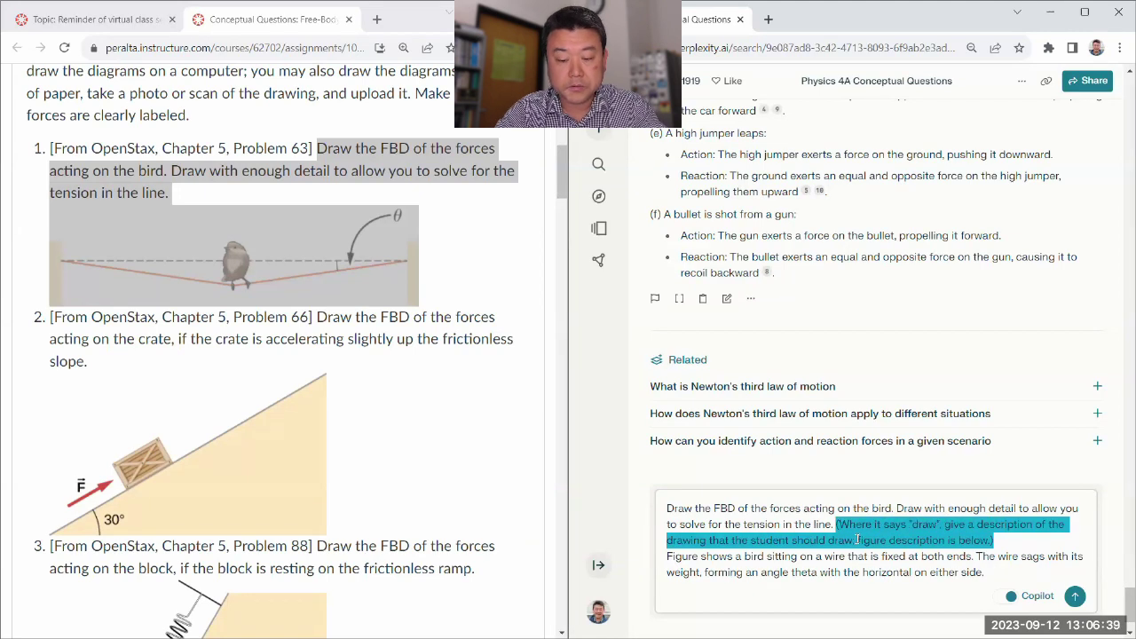
click(795, 523)
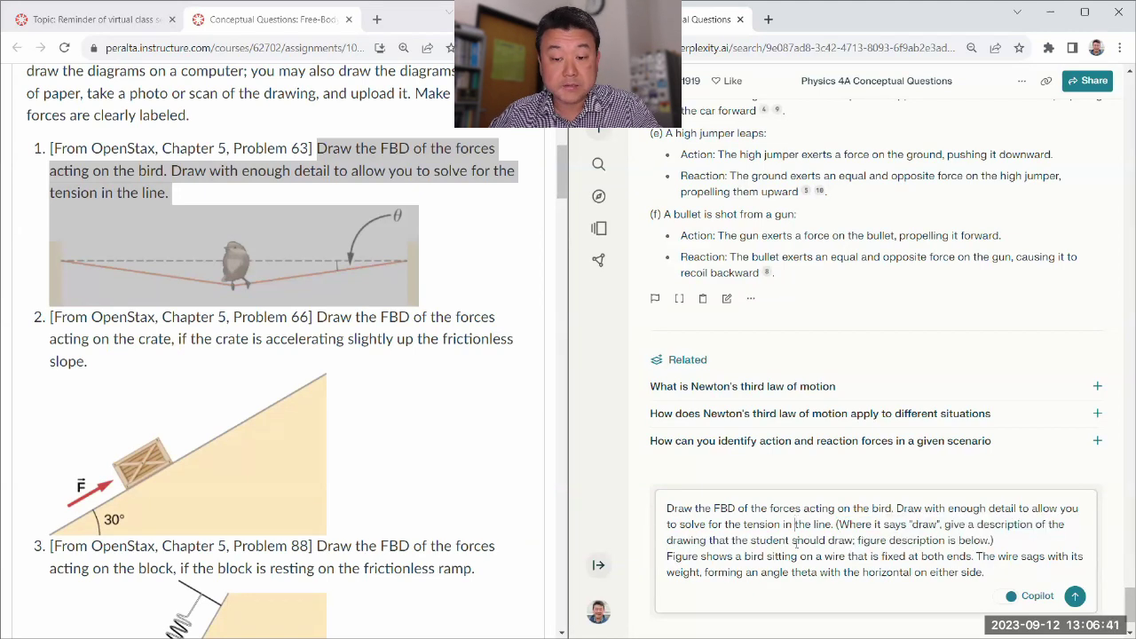
- Submit the bird free-body diagram question and answer Copilot's tension prompt with 'use letter T'
scroll(293, 389, down, 15)
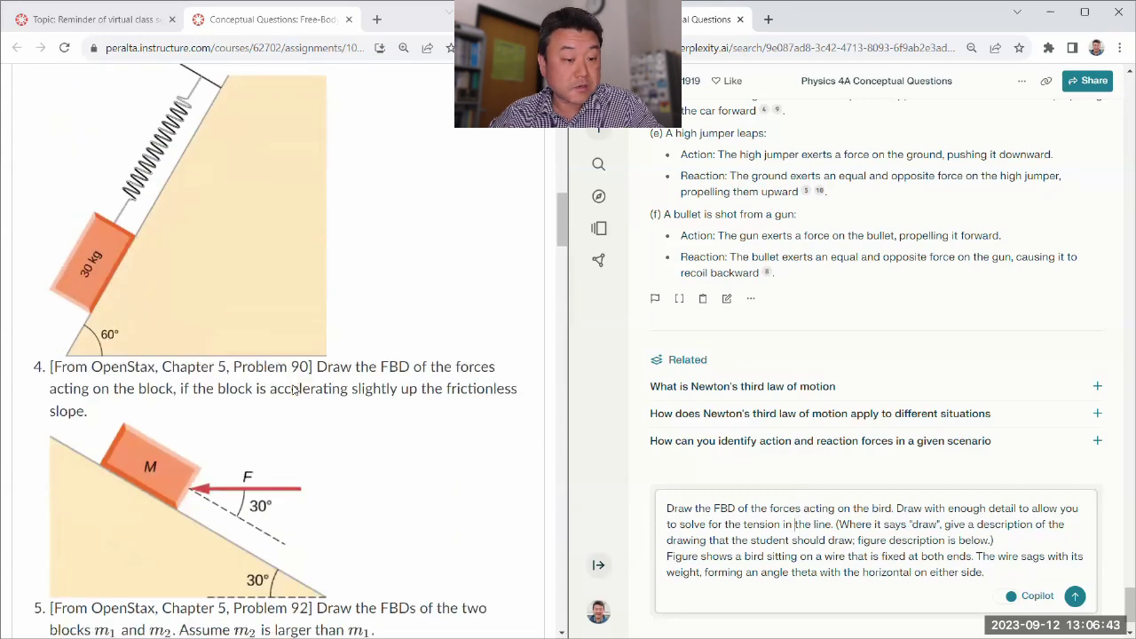
scroll(294, 389, down, 15)
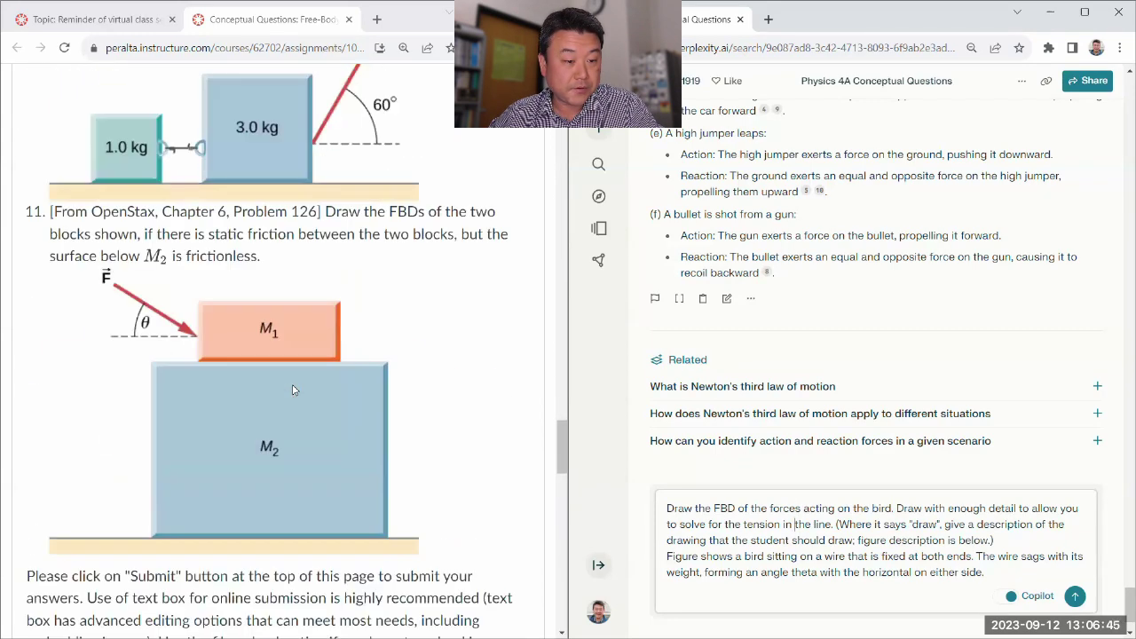
scroll(296, 388, up, 15)
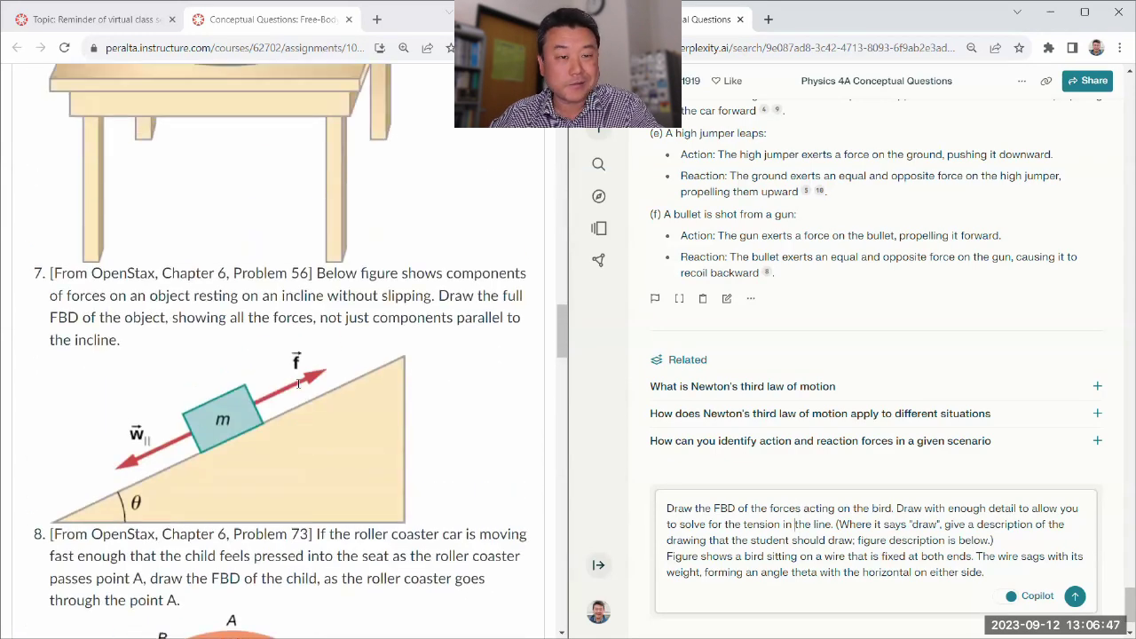
scroll(298, 386, up, 15)
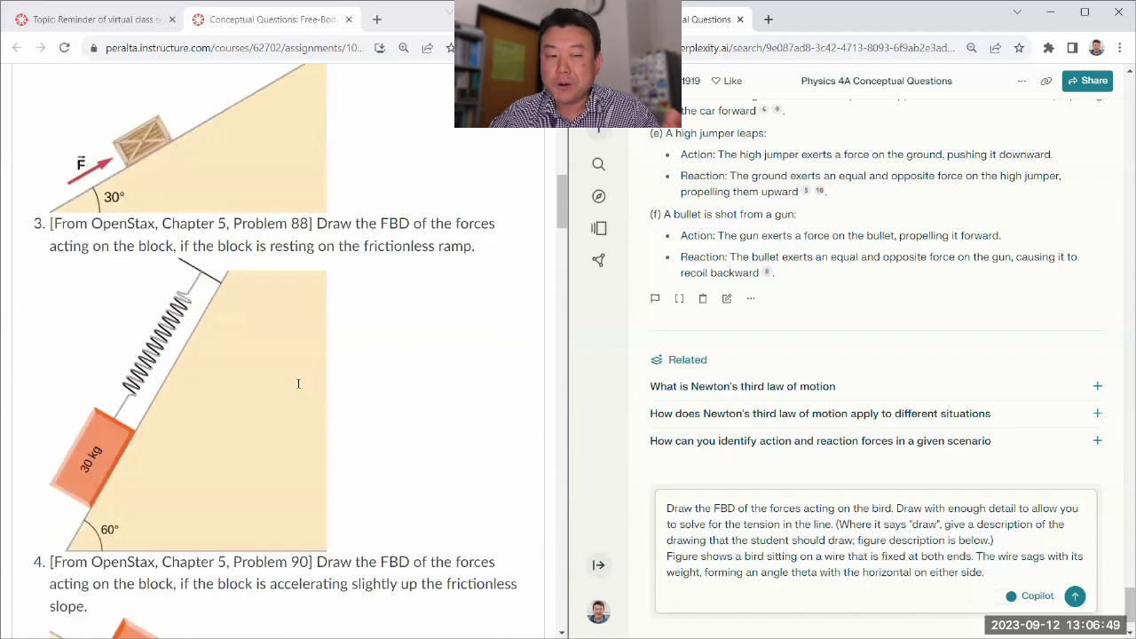
scroll(298, 388, down, 2)
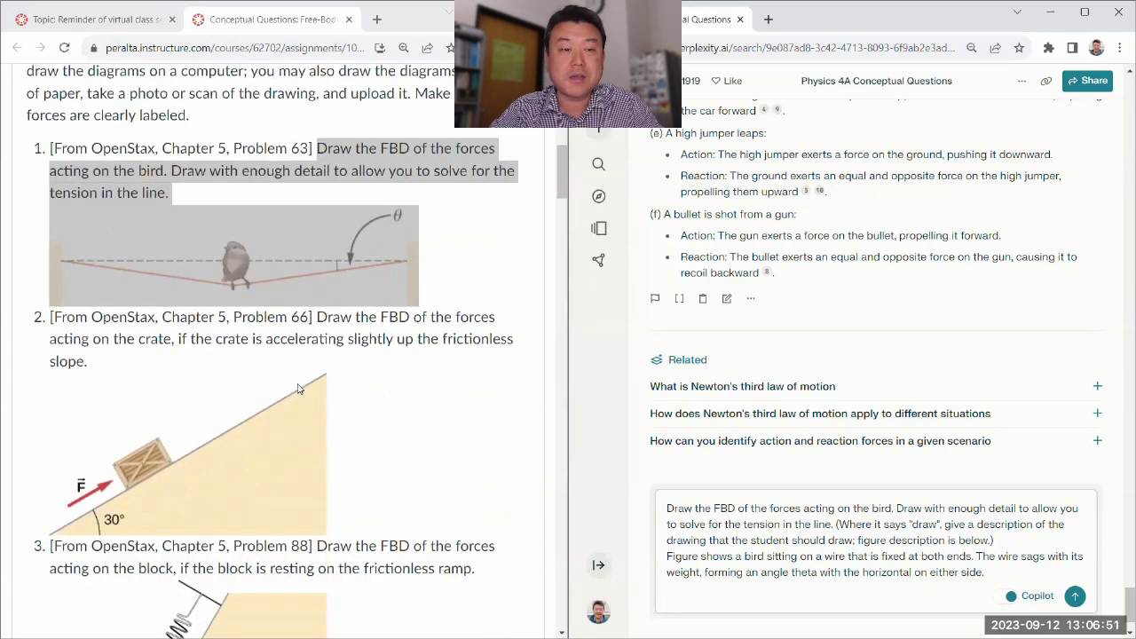
scroll(298, 388, down, 1)
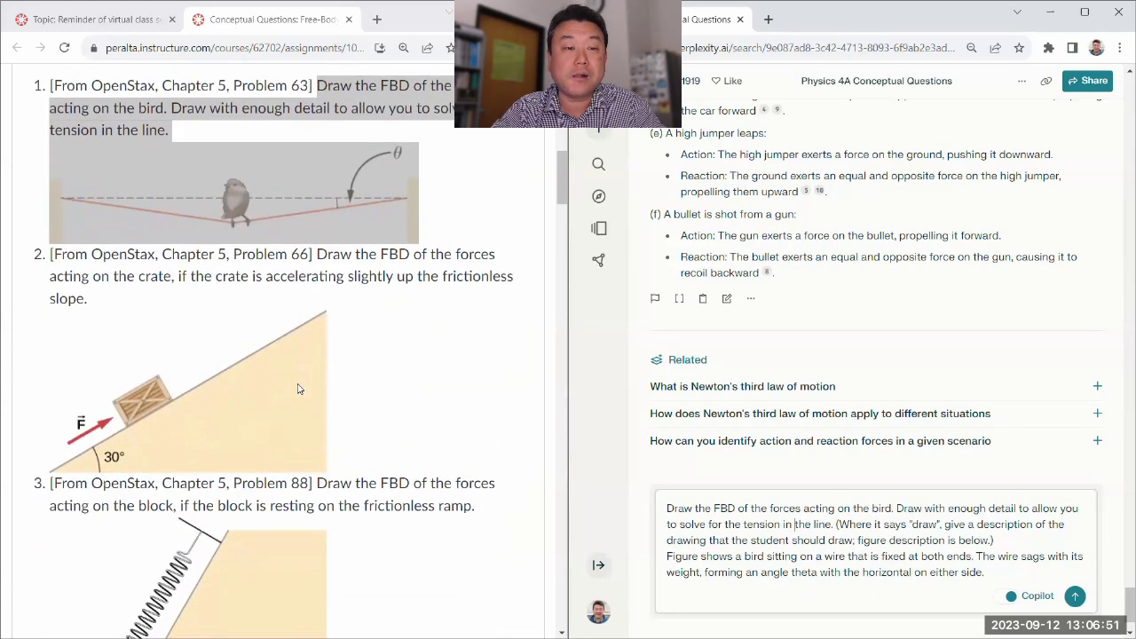
click(373, 292)
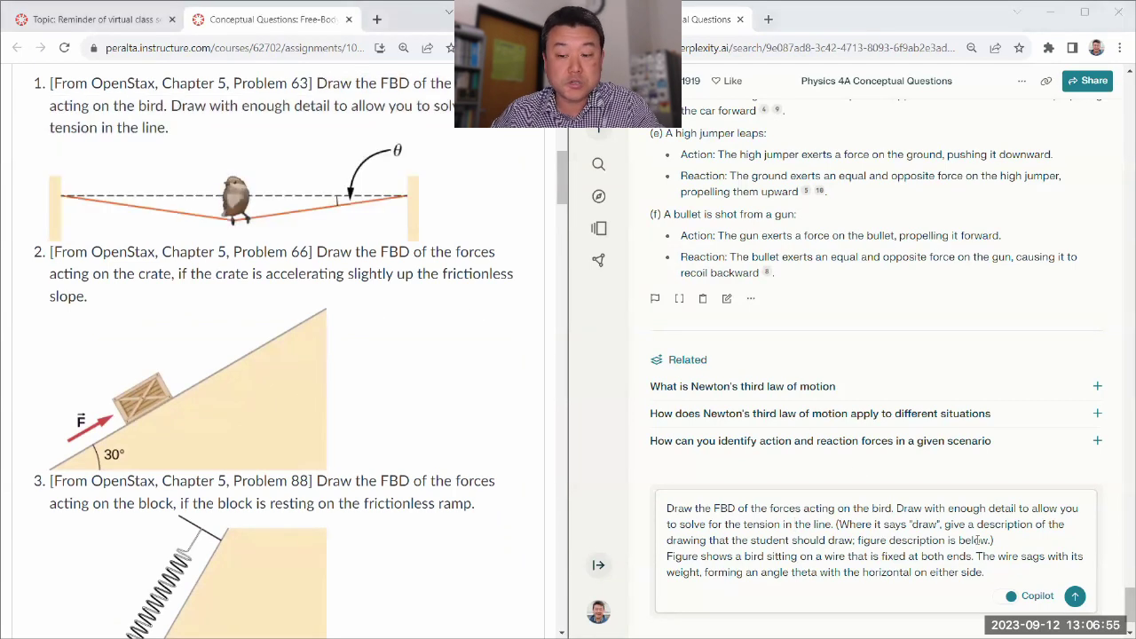
click(997, 575)
click(1075, 596)
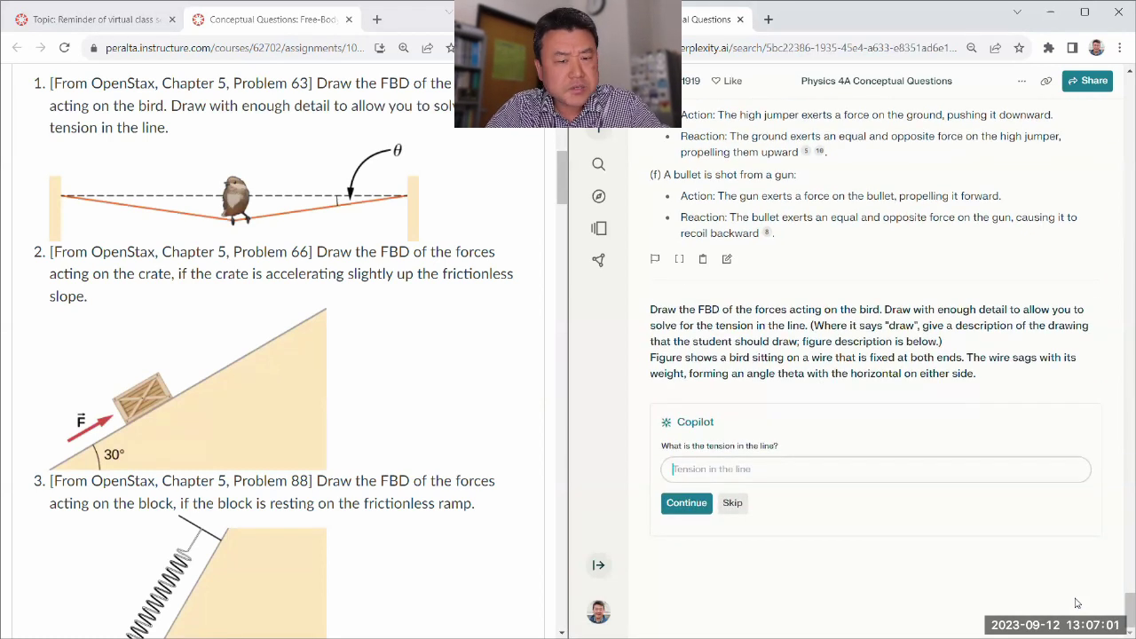
text(use letter T)
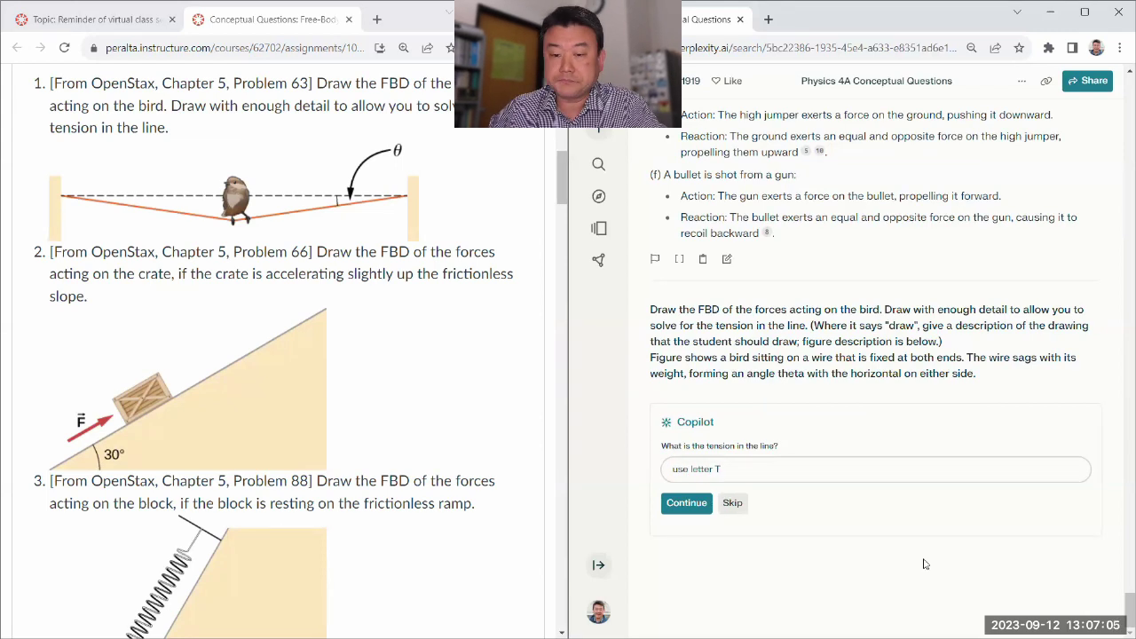
click(676, 502)
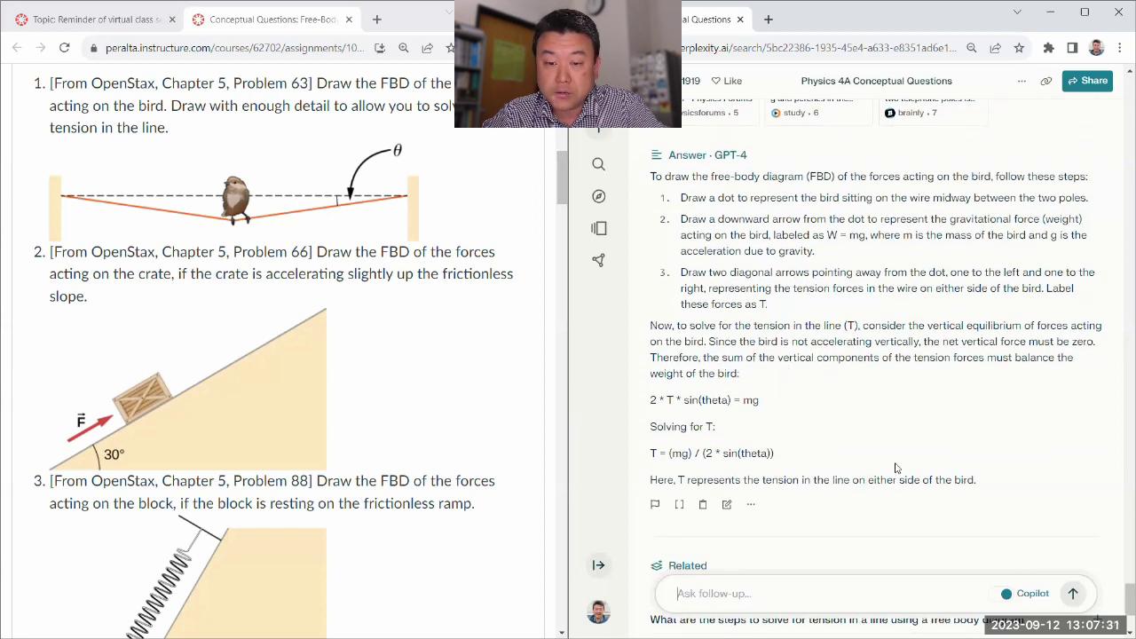
- Review the answer's FBD steps and the tension result T = (mg) / (2 * sin(theta))
drag(980, 479, 652, 326)
click(827, 307)
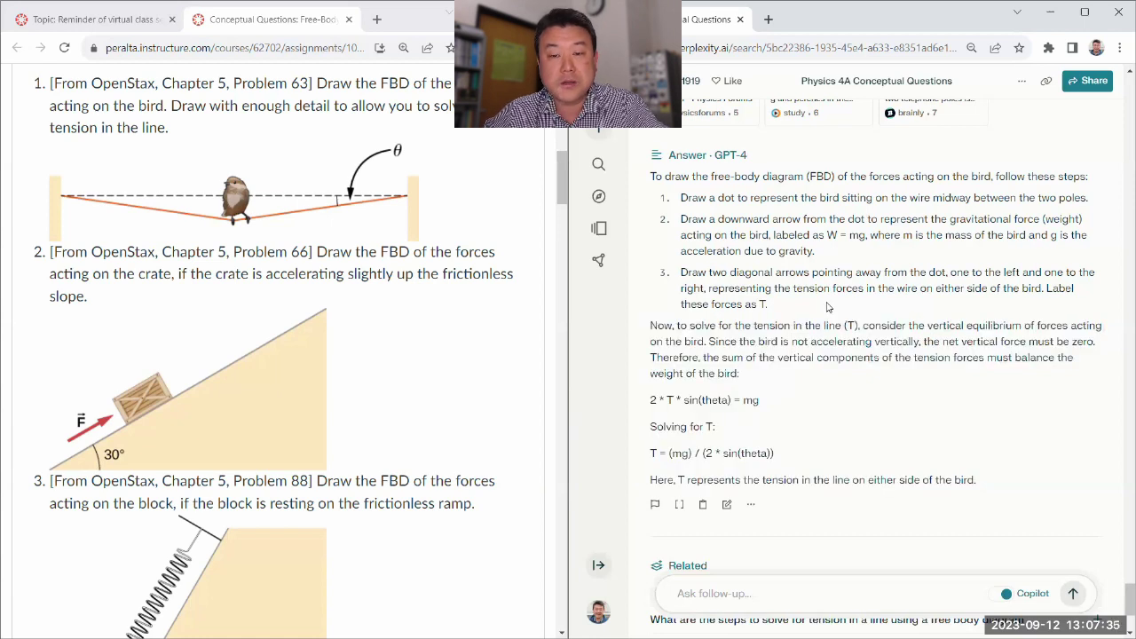
scroll(827, 307, down, 1)
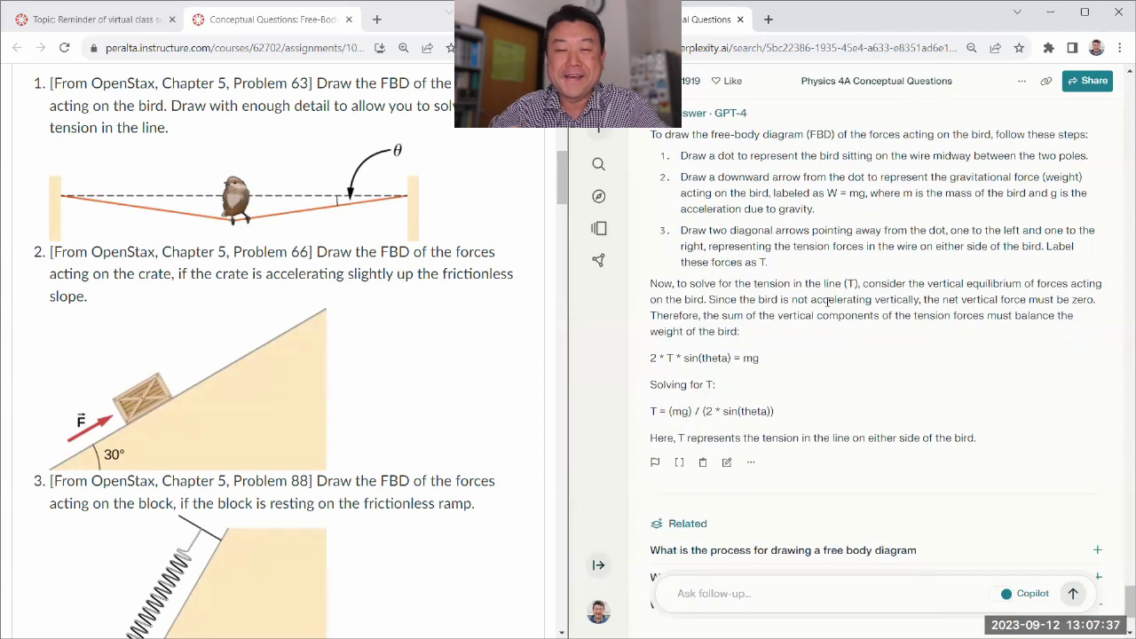
mouse_move(651, 136)
mouse_down()
mouse_move(816, 213)
mouse_move(896, 364)
mouse_up()
click(910, 432)
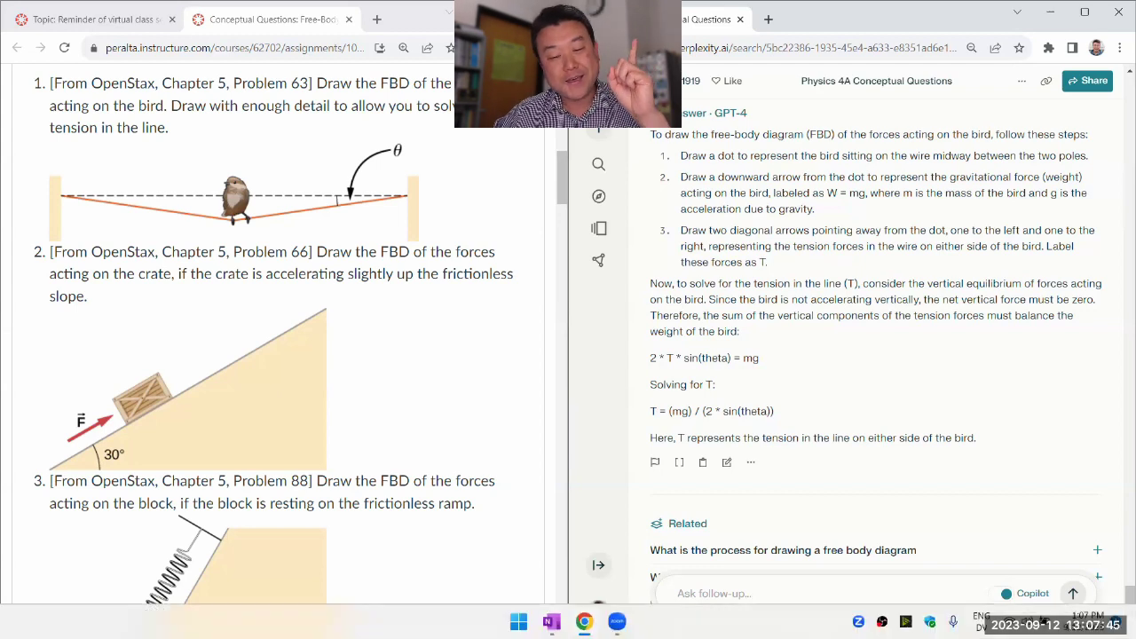
- Check OneNote's empty INBOX section, then minimize OneNote back to the assignment
click(551, 621)
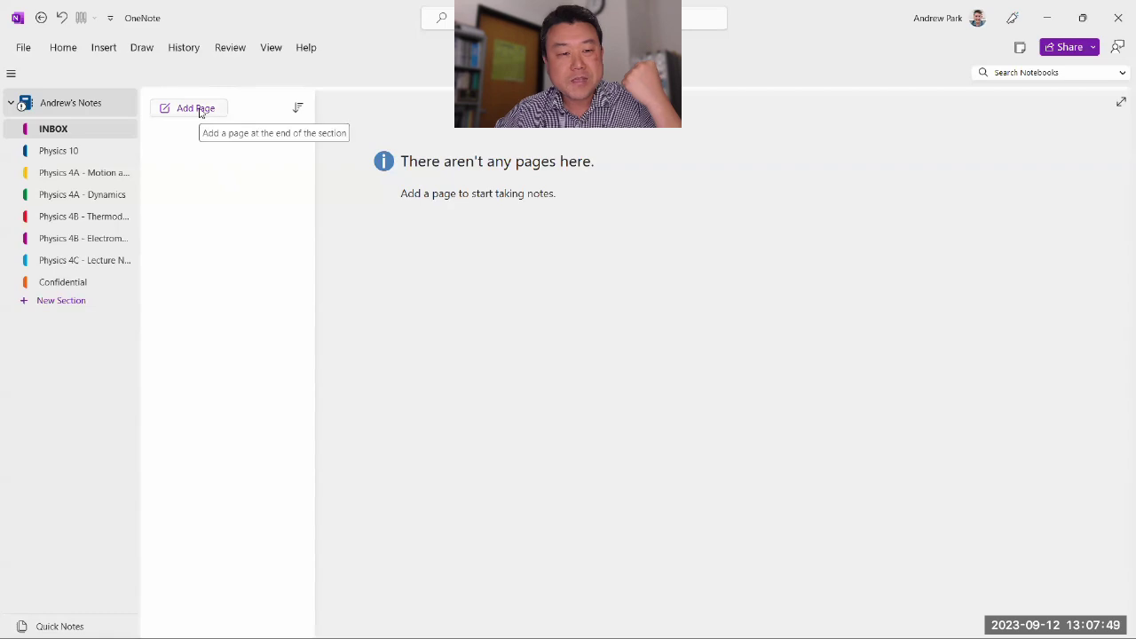
click(1047, 20)
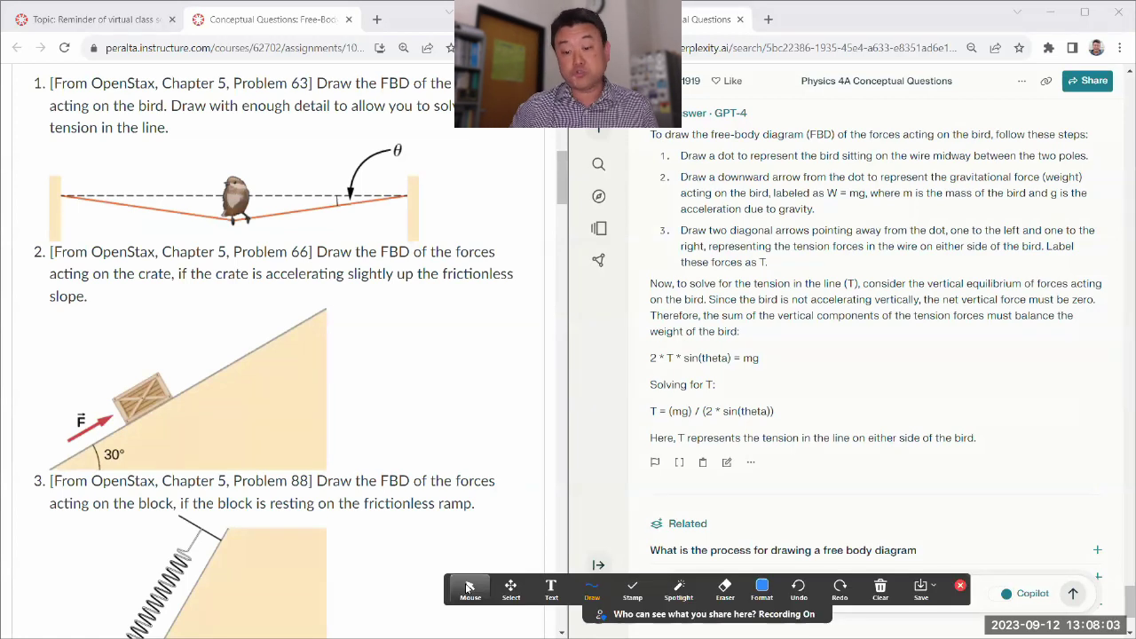
- Switch the annotation ink to dark green and draw the bird dot with a W=mg arrow
click(761, 587)
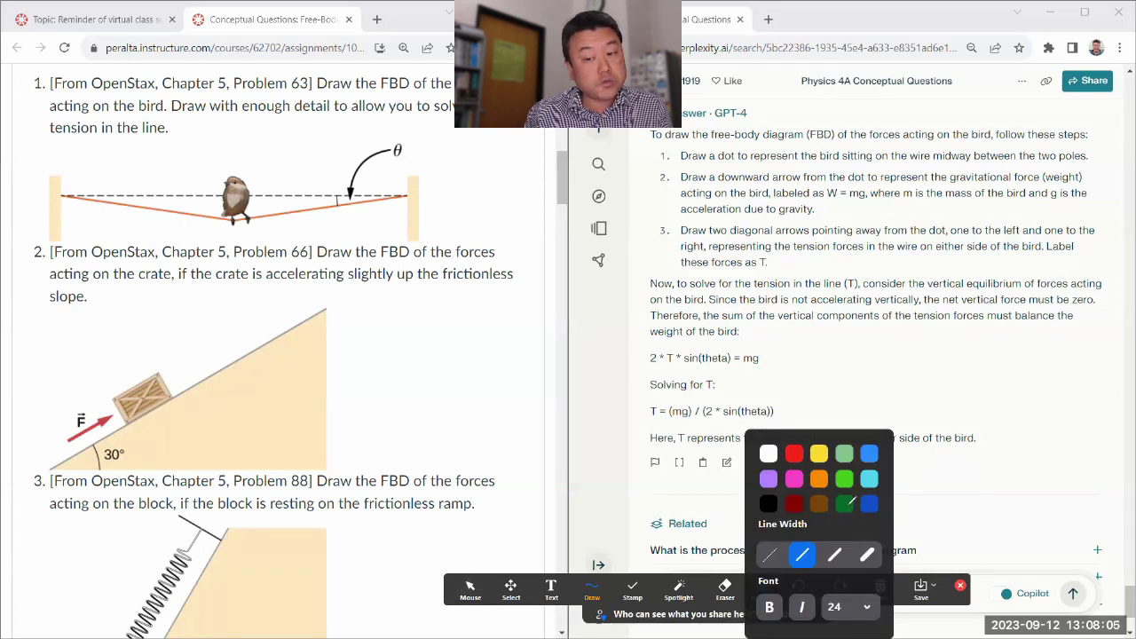
click(848, 501)
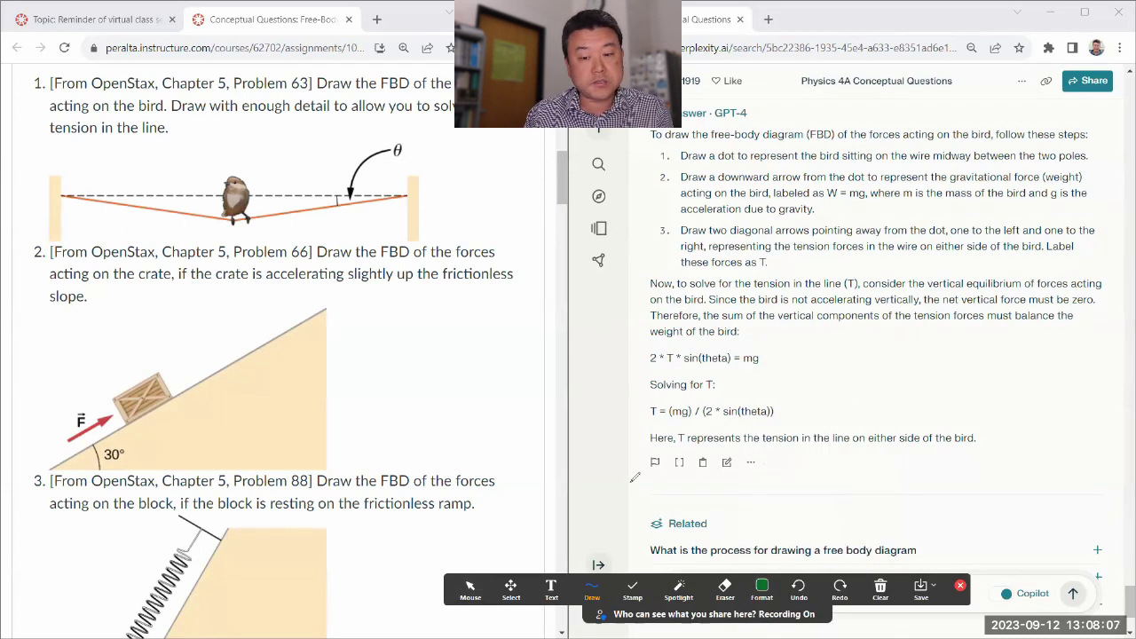
click(478, 185)
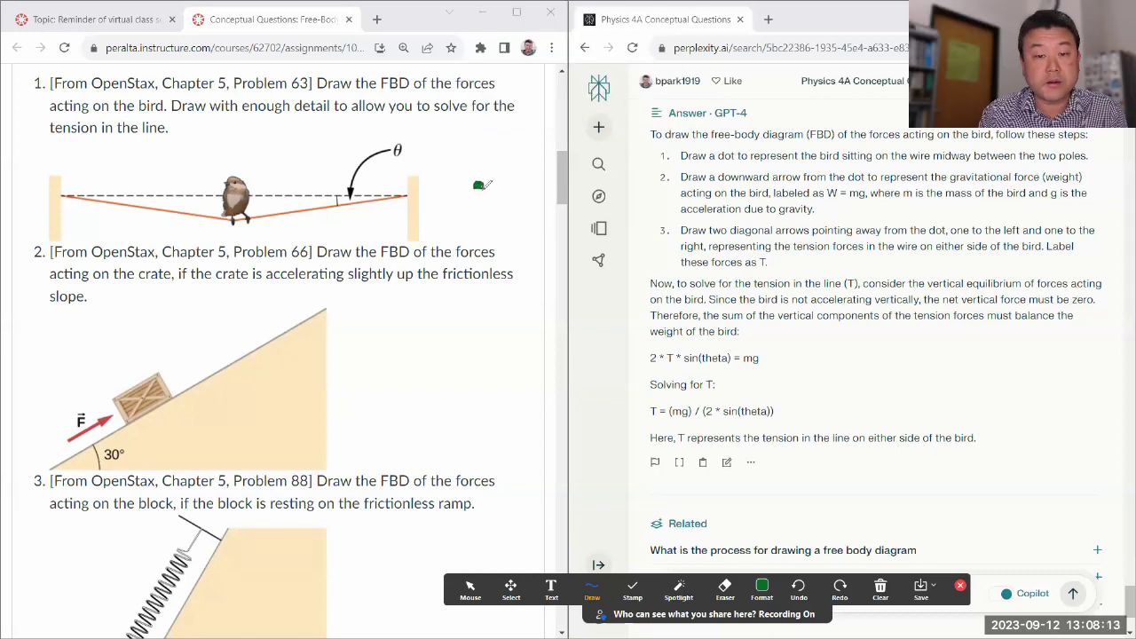
mouse_move(478, 186)
mouse_down()
mouse_move(477, 254)
mouse_move(493, 237)
mouse_up()
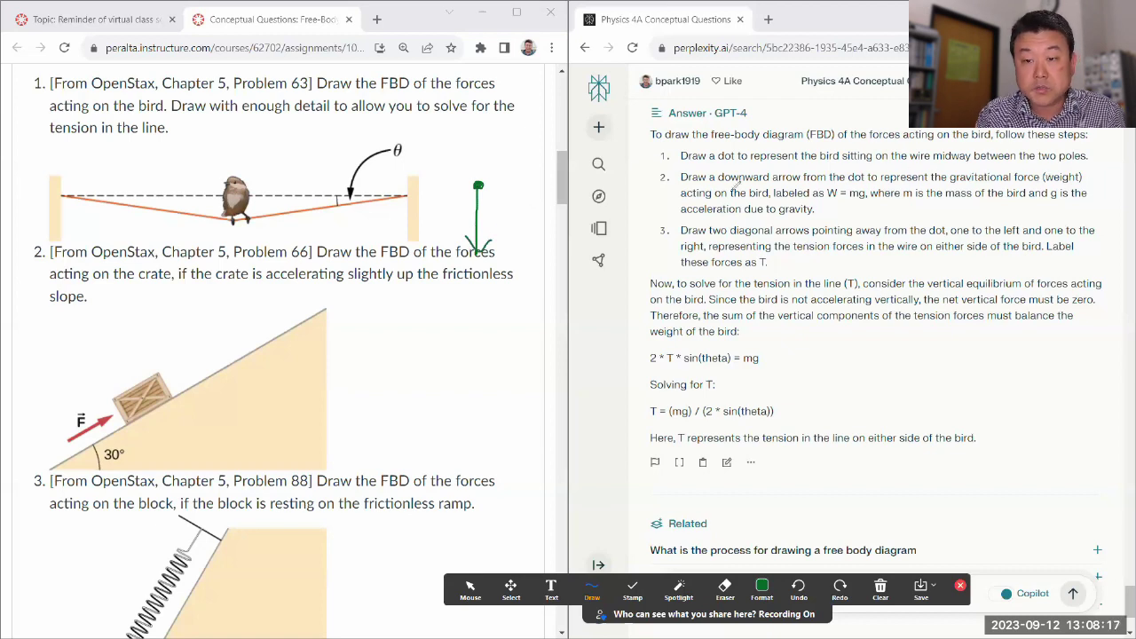
mouse_move(488, 225)
mouse_down()
mouse_move(492, 210)
mouse_move(518, 206)
mouse_move(547, 221)
mouse_move(543, 238)
mouse_up()
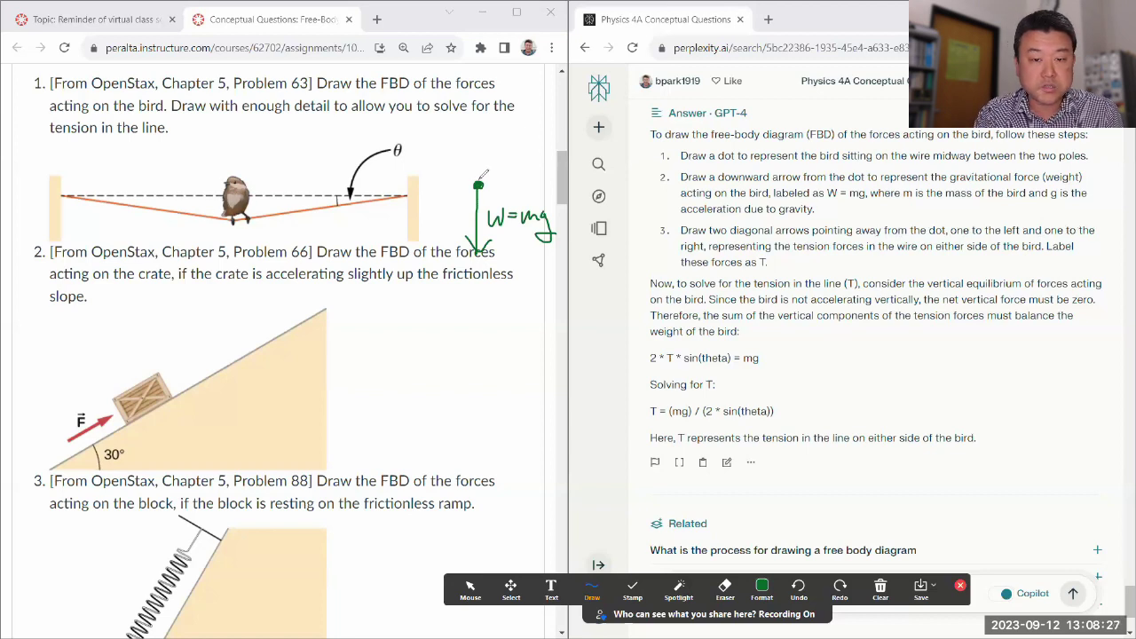
- Add two T-labelled tension arrows, box the diagram, and bracket answer steps 1–3
drag(480, 182, 409, 176)
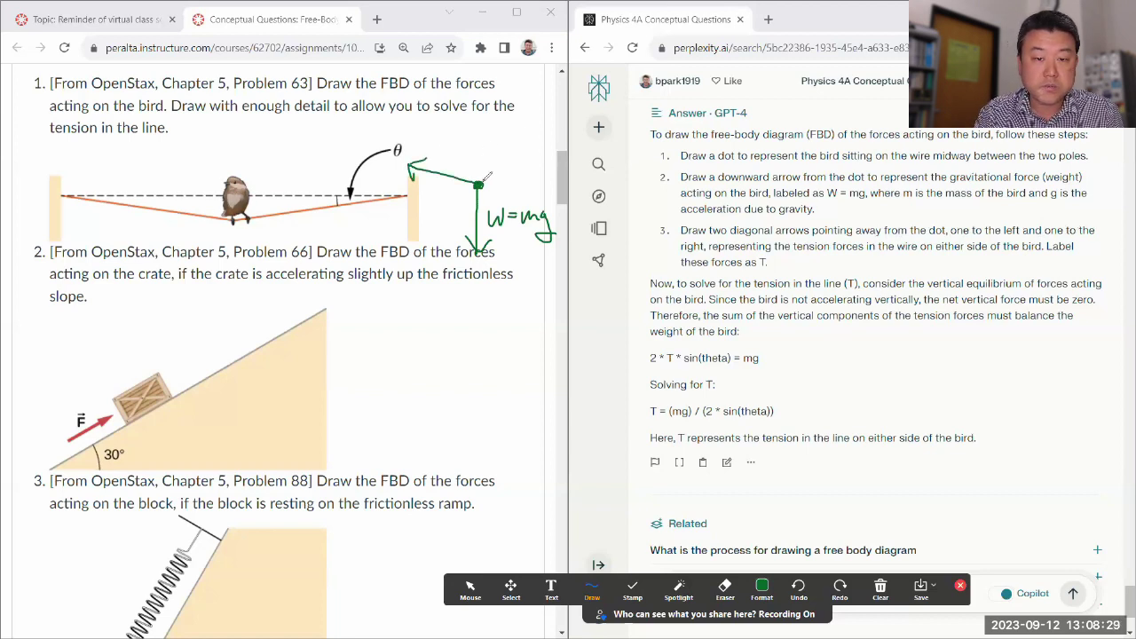
mouse_move(533, 166)
mouse_down()
mouse_move(480, 183)
mouse_move(548, 164)
mouse_move(536, 173)
mouse_up()
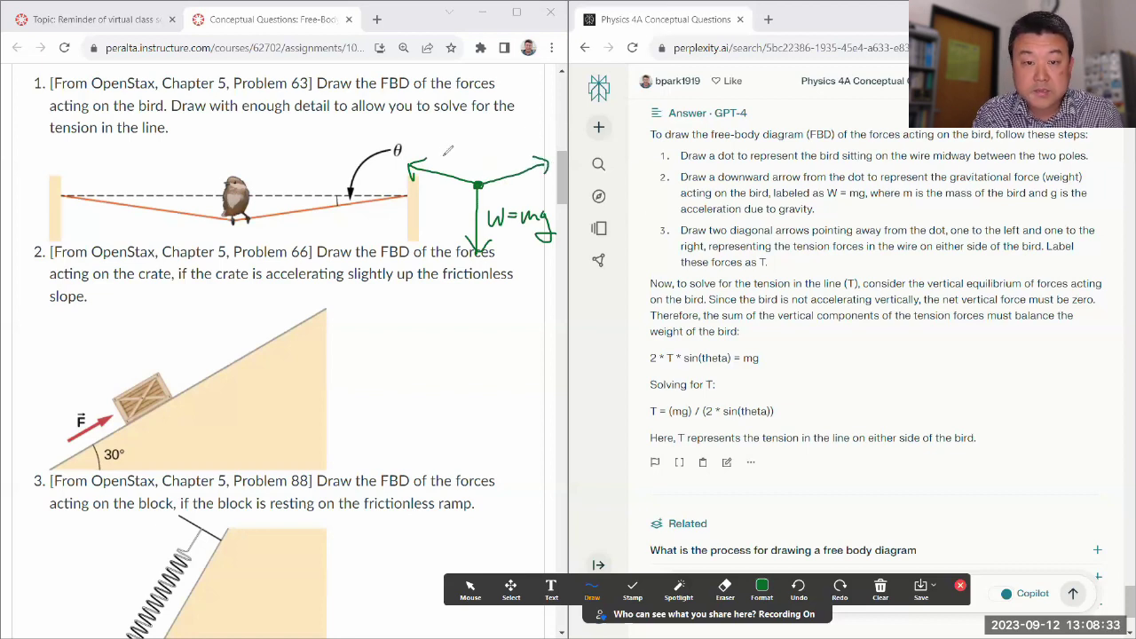
drag(435, 151, 452, 150)
mouse_move(443, 151)
mouse_down()
mouse_move(444, 165)
mouse_move(524, 149)
mouse_move(515, 165)
mouse_up()
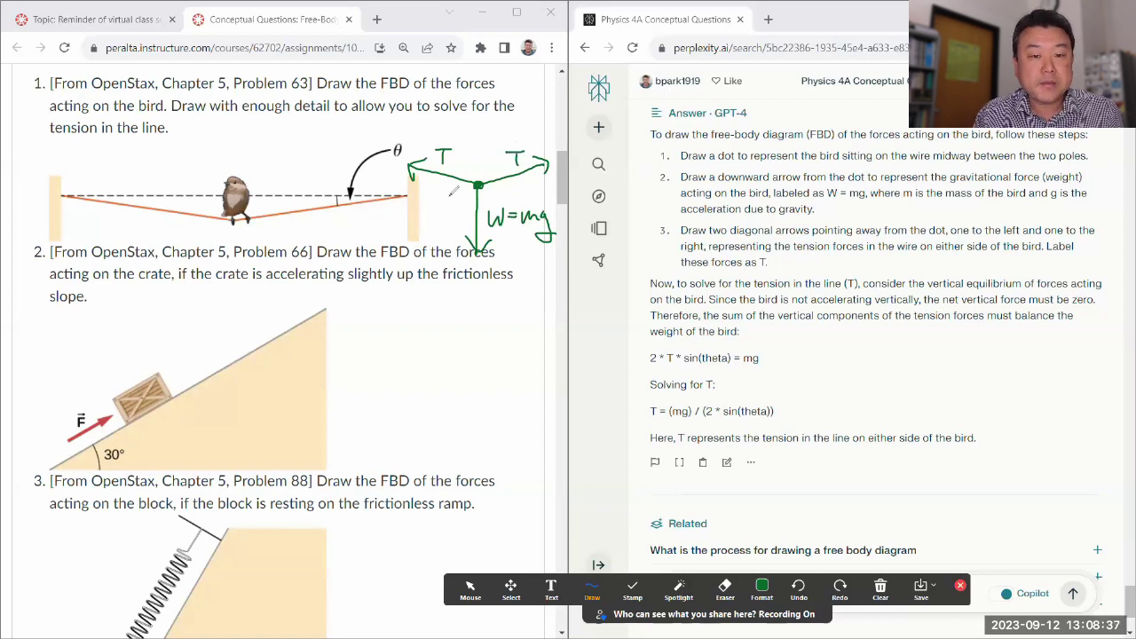
mouse_move(461, 127)
mouse_down()
mouse_move(403, 131)
mouse_move(448, 258)
mouse_move(559, 252)
mouse_move(562, 134)
mouse_move(454, 127)
mouse_up()
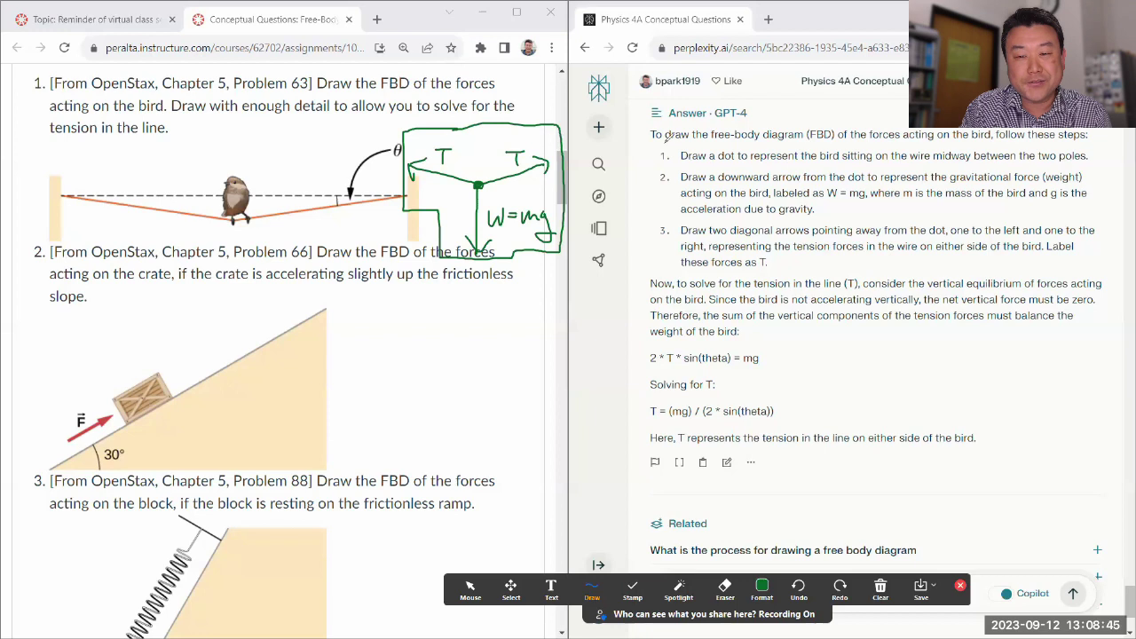
mouse_move(669, 136)
mouse_down()
mouse_move(652, 151)
mouse_move(662, 249)
mouse_move(672, 254)
mouse_up()
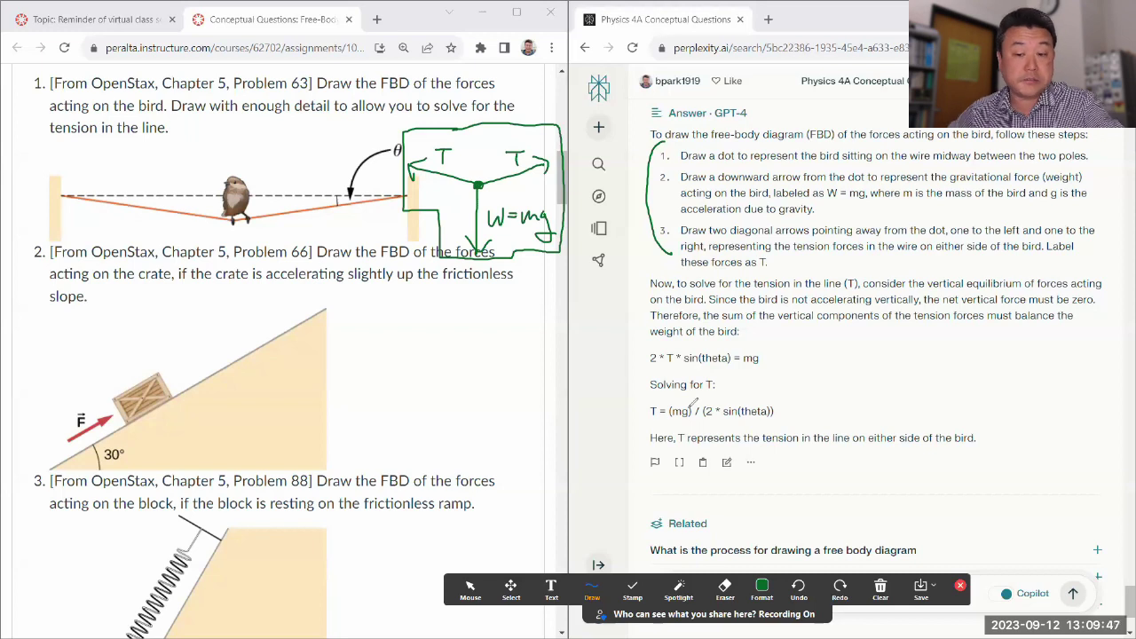
- Erase the bird sketch, its box, and the bracket beside the answer
click(724, 586)
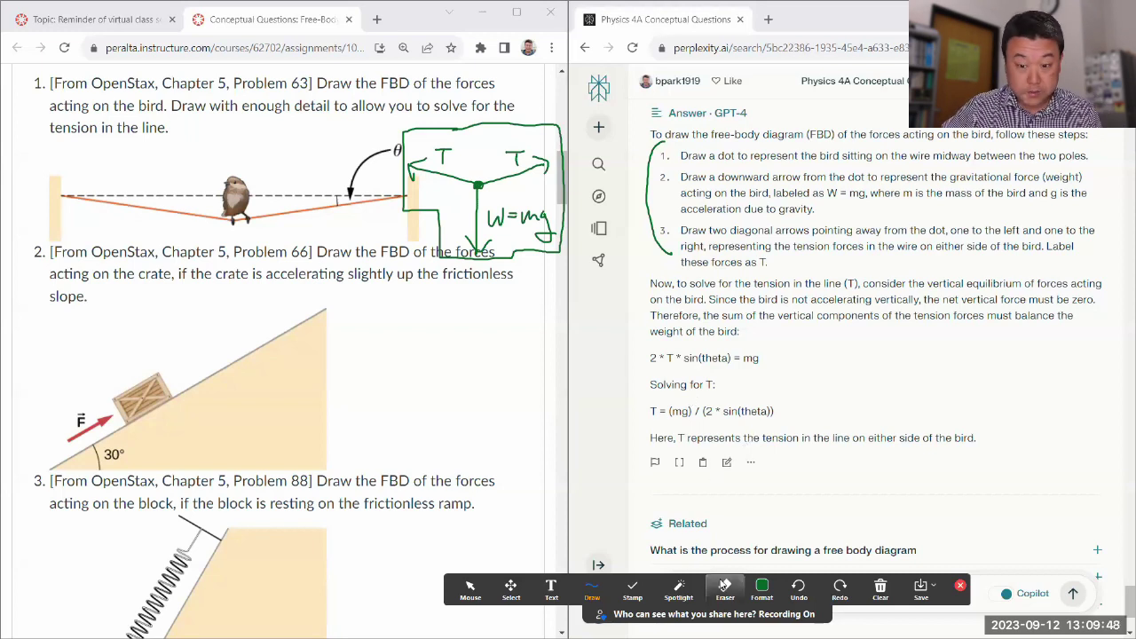
click(651, 173)
click(545, 124)
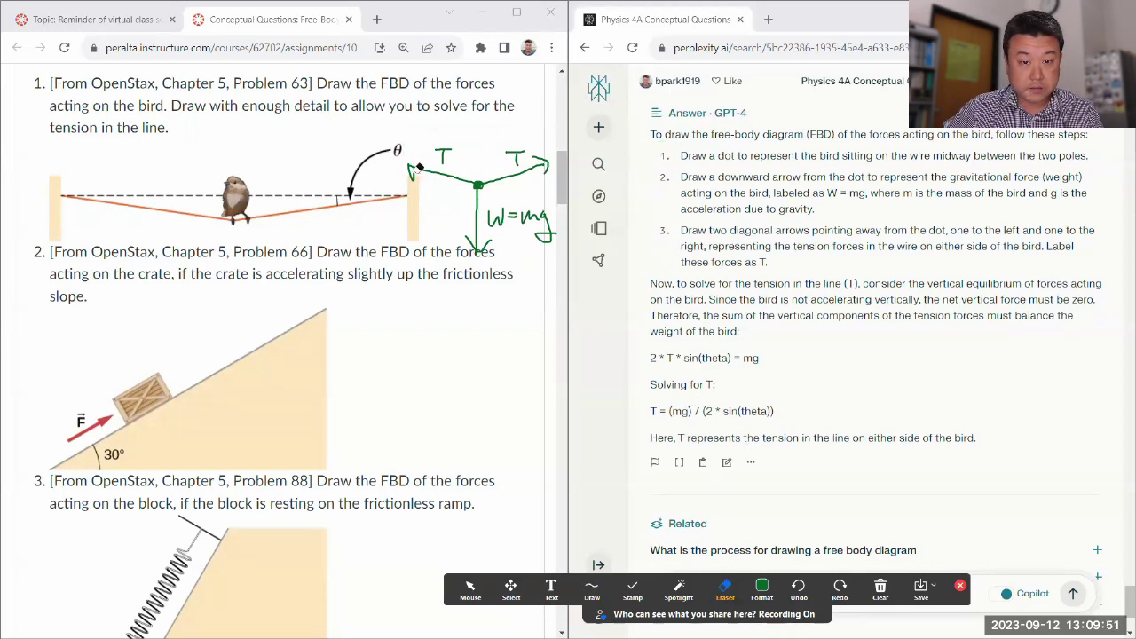
mouse_move(422, 166)
mouse_down()
mouse_move(455, 143)
mouse_move(514, 174)
mouse_move(535, 143)
mouse_move(518, 239)
mouse_move(510, 214)
mouse_move(475, 243)
mouse_up()
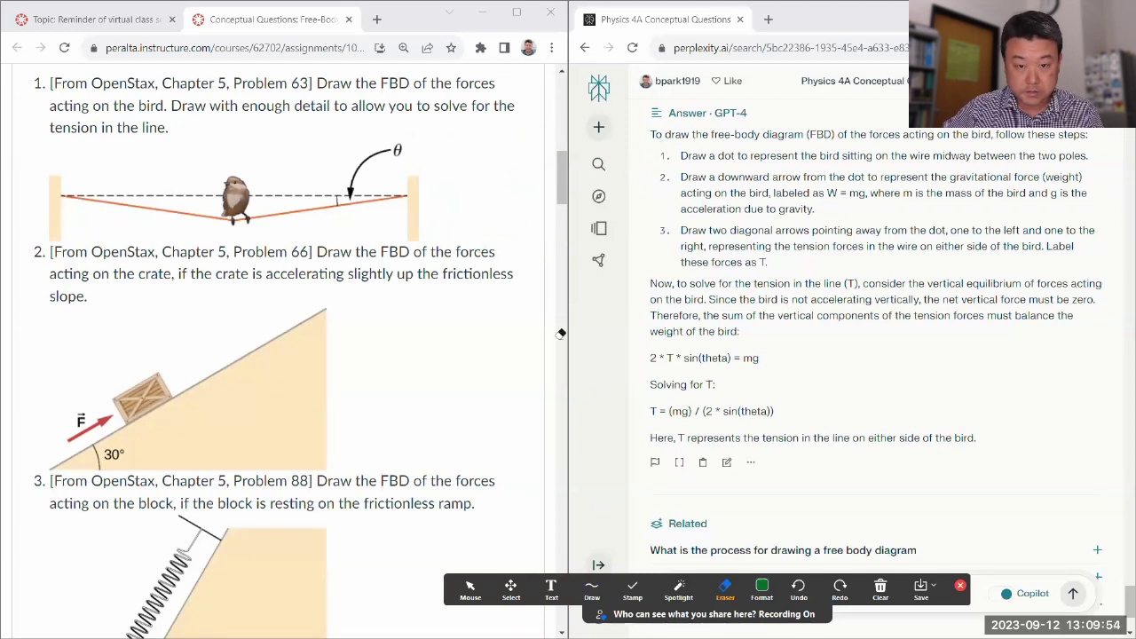
click(471, 588)
- Paste problem 2's crate question into a follow-up, adding the drawing-description note from clipboard history
scroll(756, 463, down, 1)
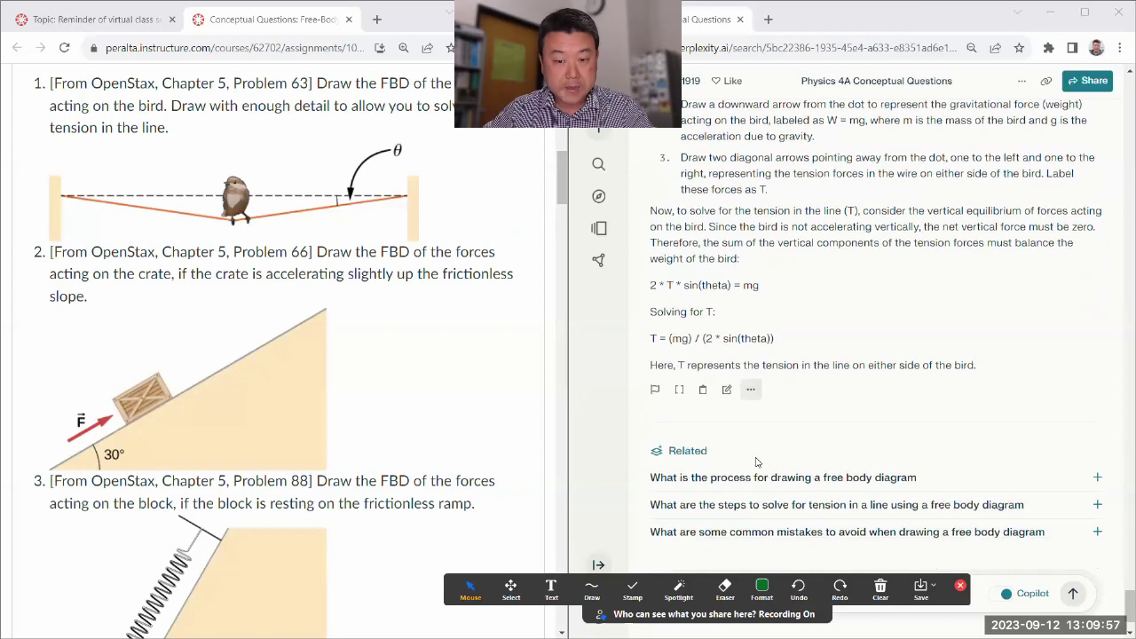
scroll(757, 461, down, 1)
double_click(376, 352)
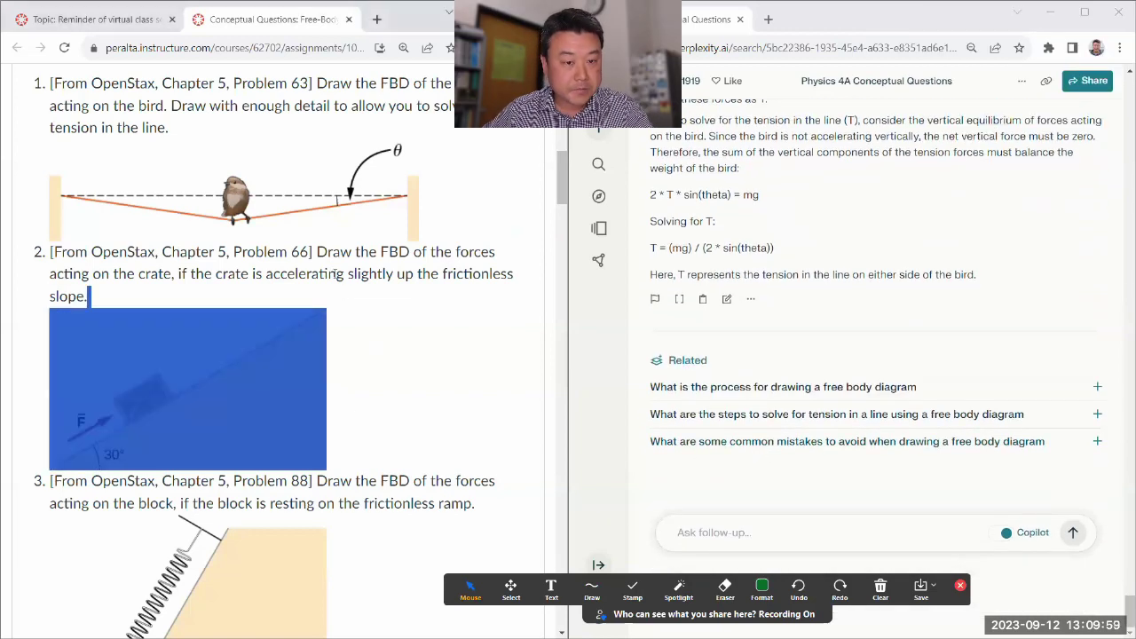
shift+click(316, 252)
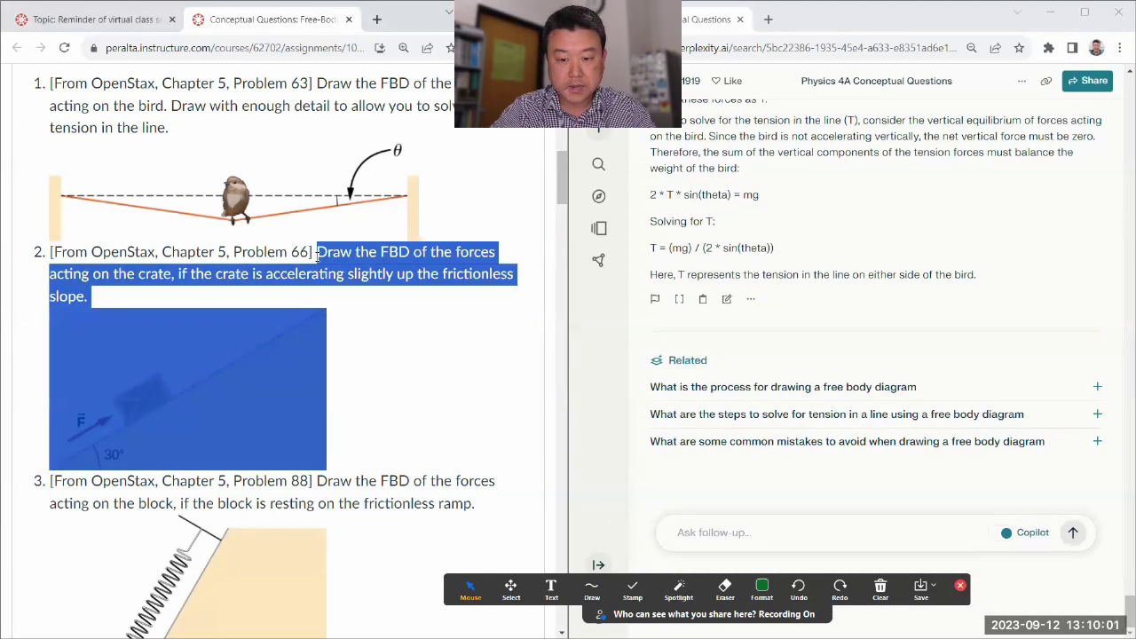
click(698, 527)
text(Draw the FBD of the forces acting on the crate, if the crate is accelerating slightly up the frictionless slope. Figure shows an object on a slope of 30 degrees. An arrow pointing up and parallel to the slope is labeled F)
click(478, 591)
click(805, 536)
key(super+v)
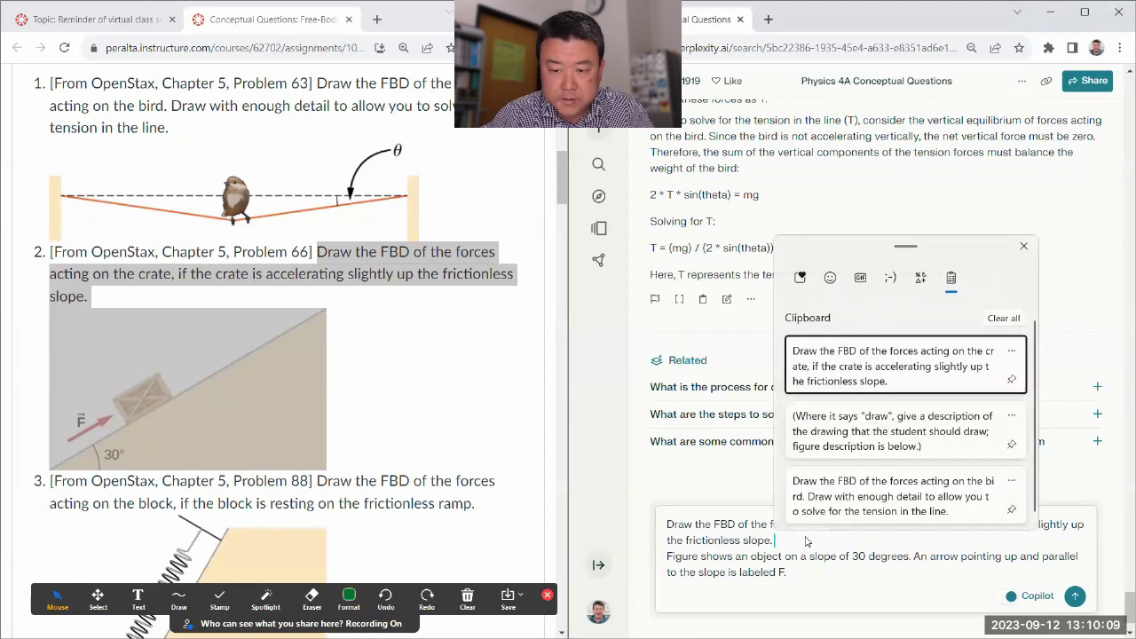
click(838, 444)
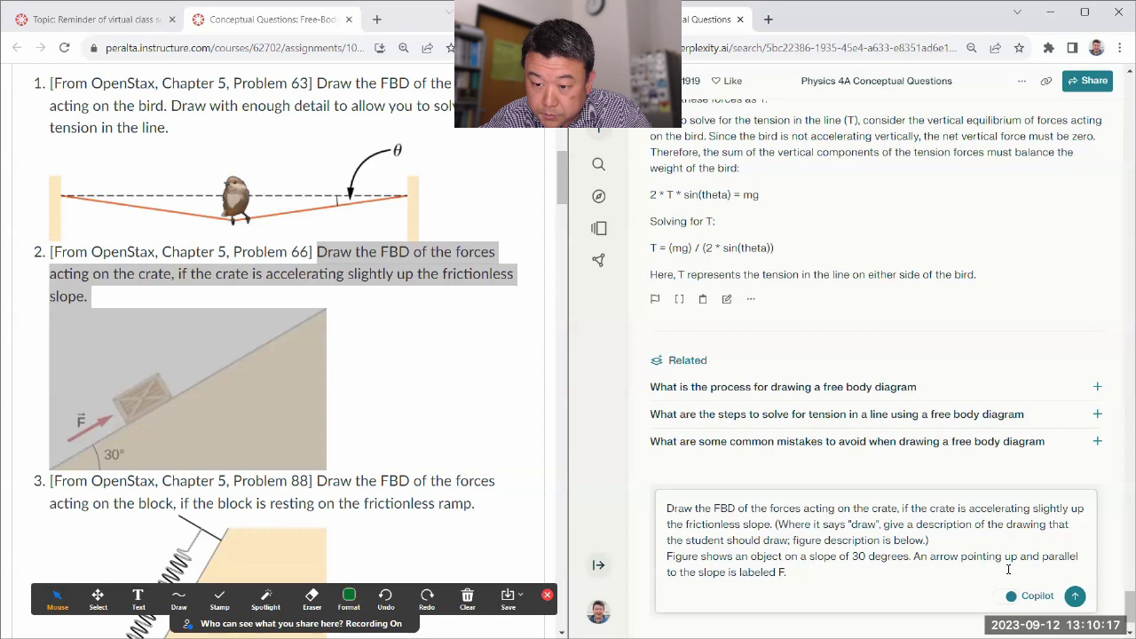
click(476, 310)
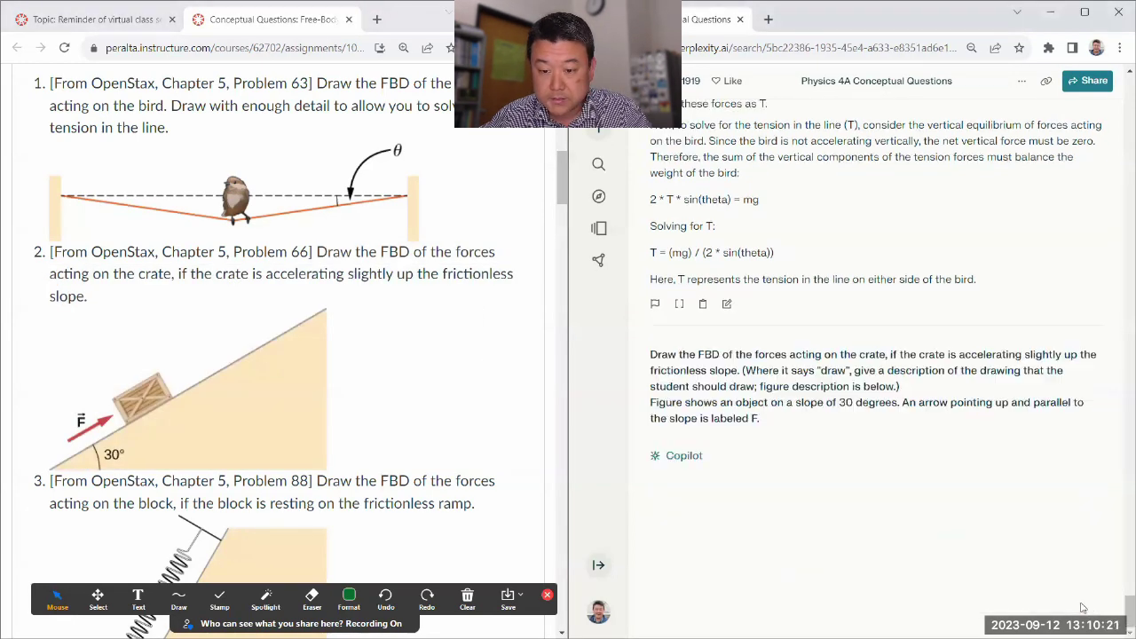
- Submit the crate question and answer Copilot's label prompts: W for weight, N normal, F up-slope
click(1076, 600)
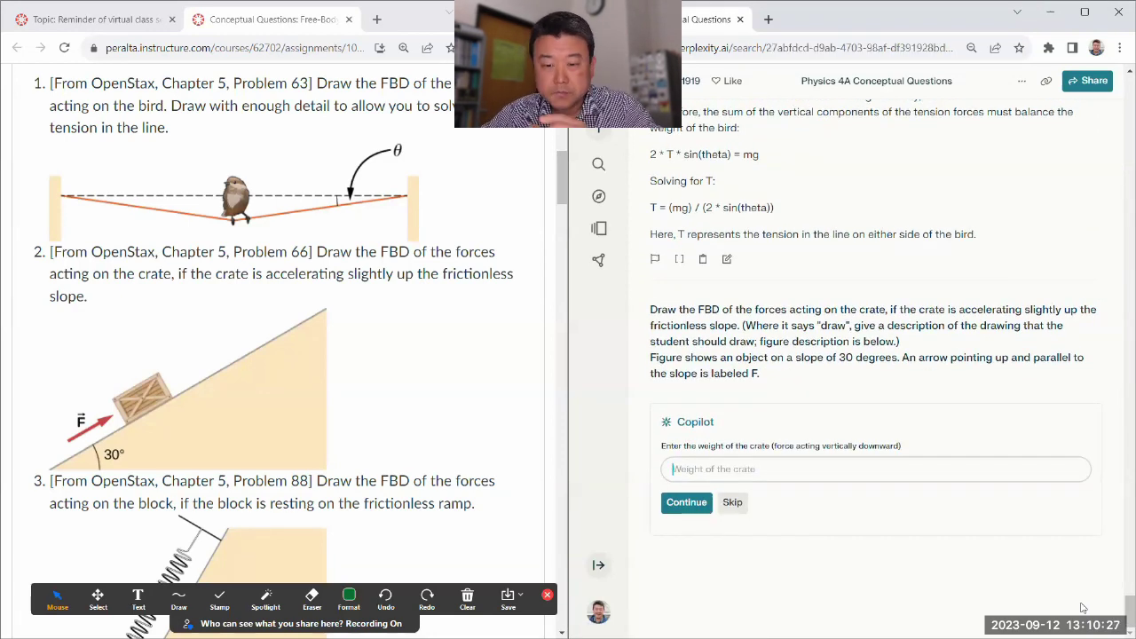
text(use let)
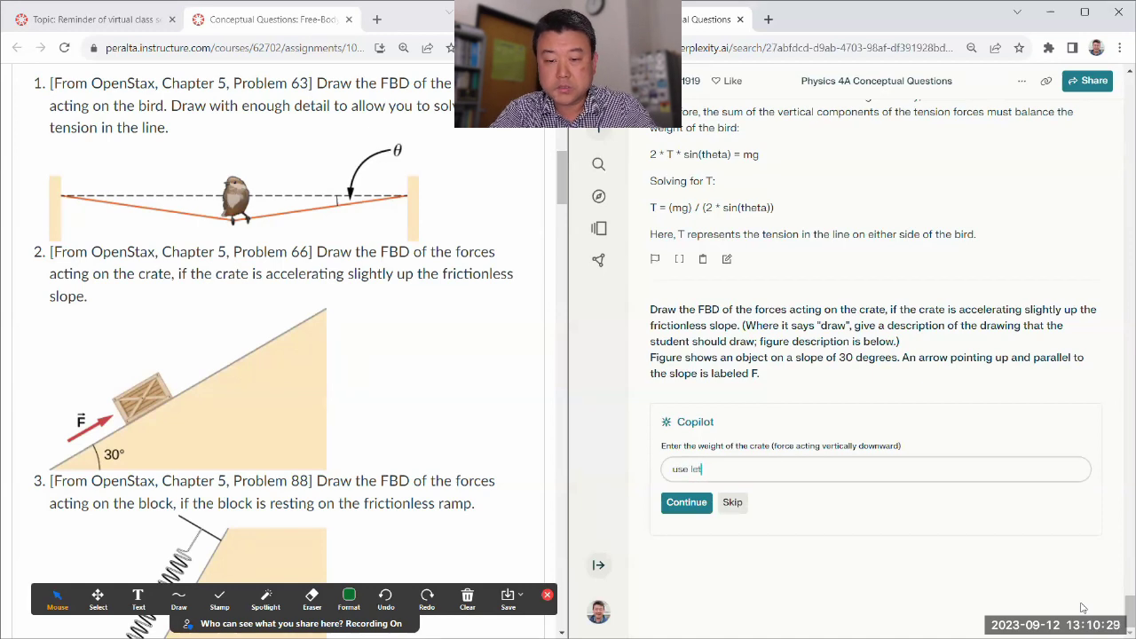
text(ter W)
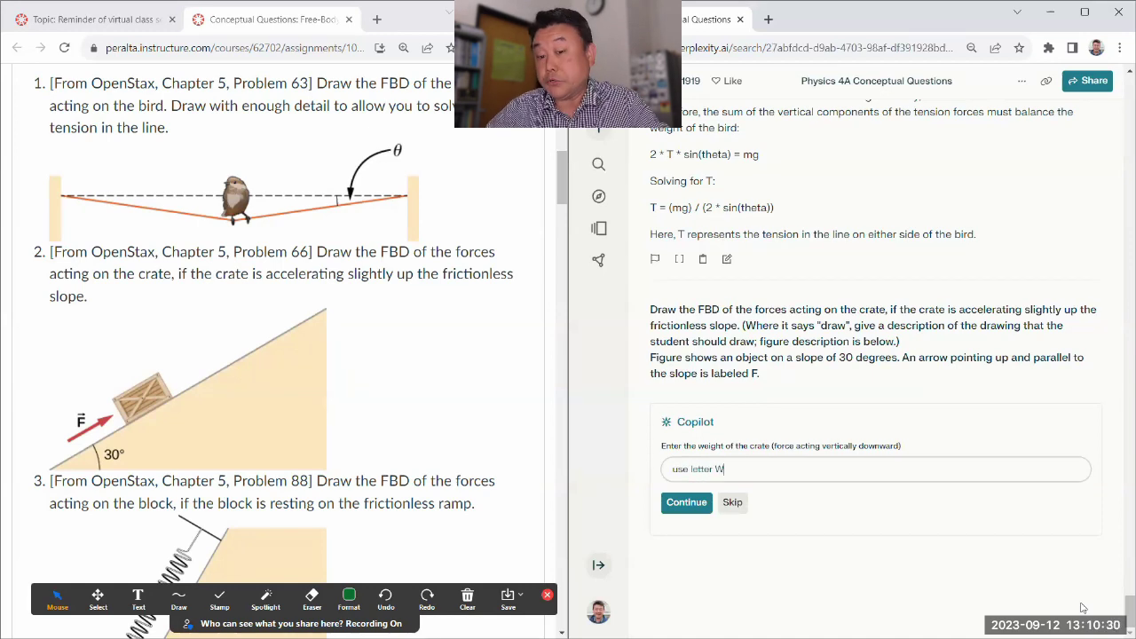
click(704, 502)
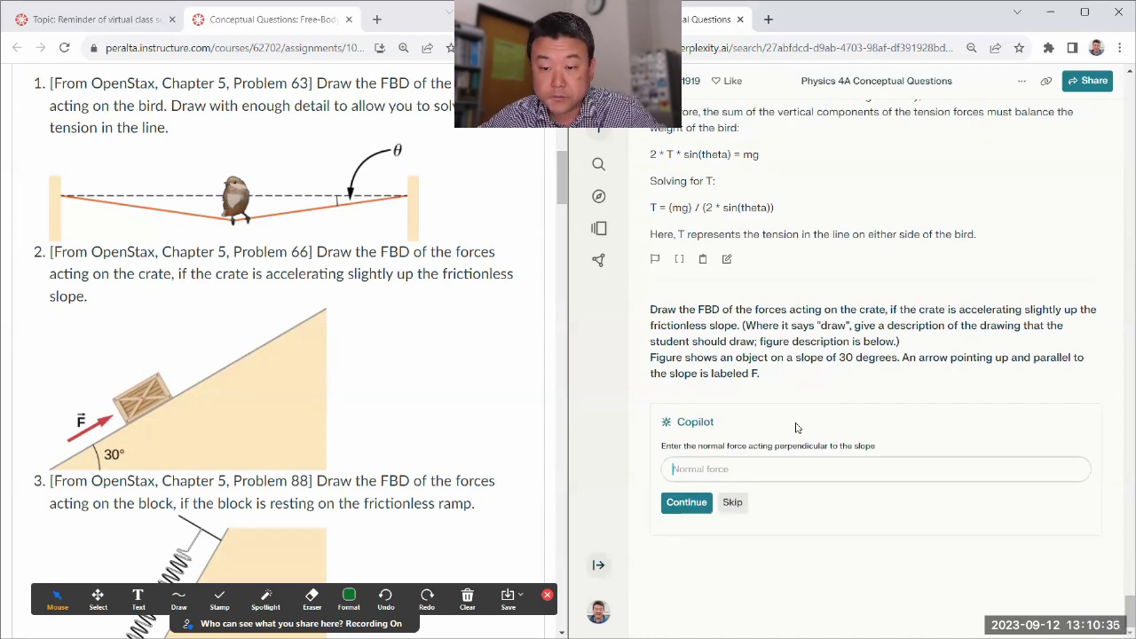
text(use letter N)
click(690, 506)
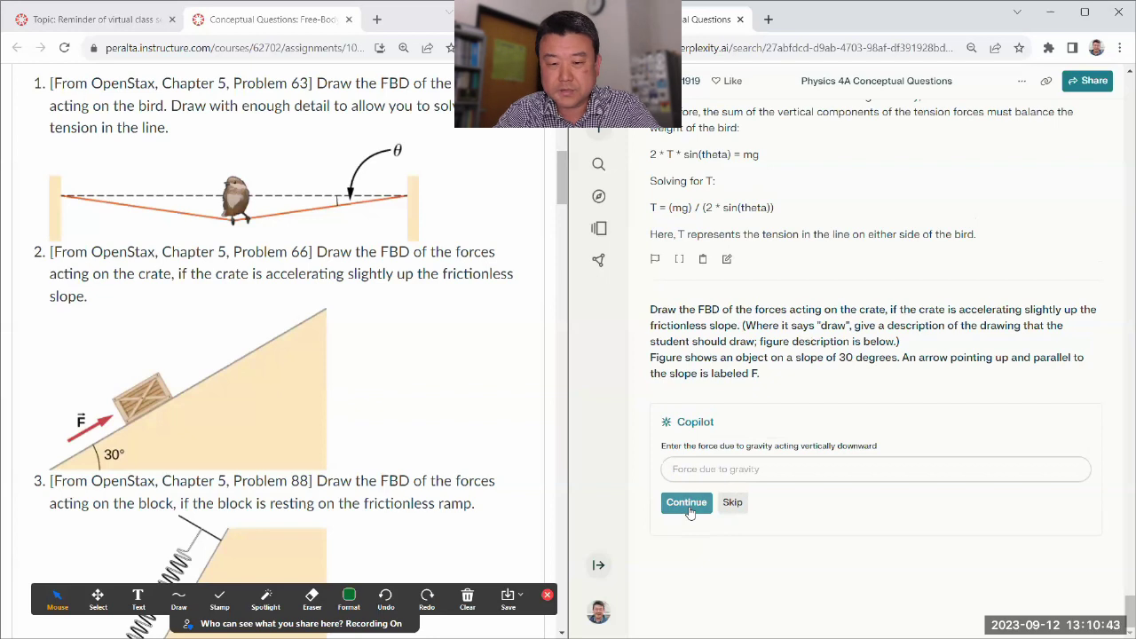
text(use letter W)
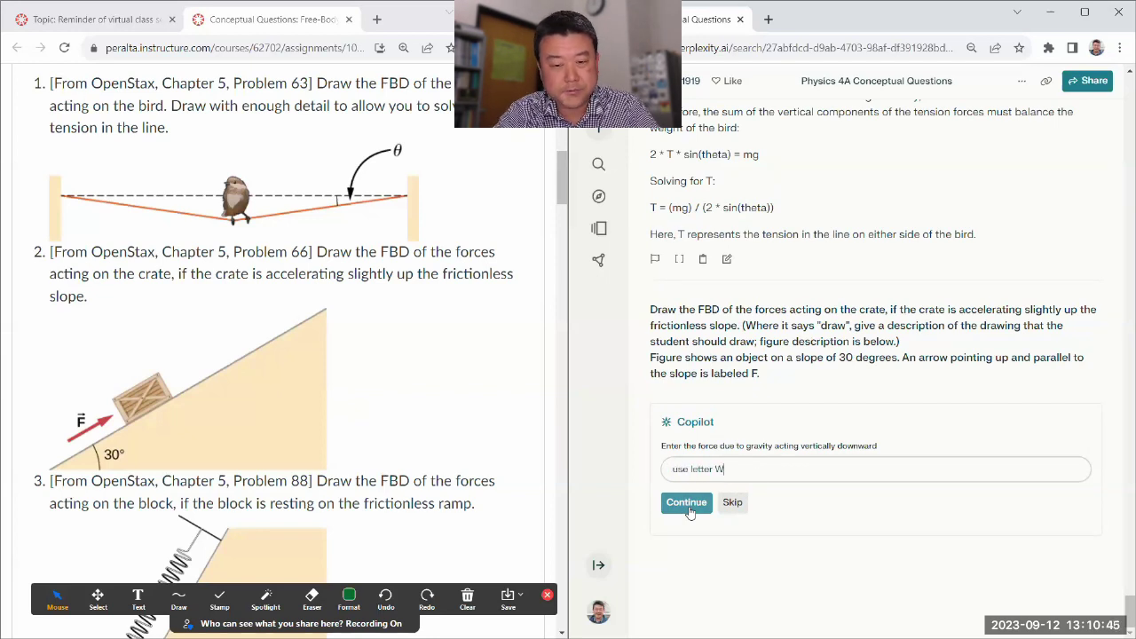
click(688, 503)
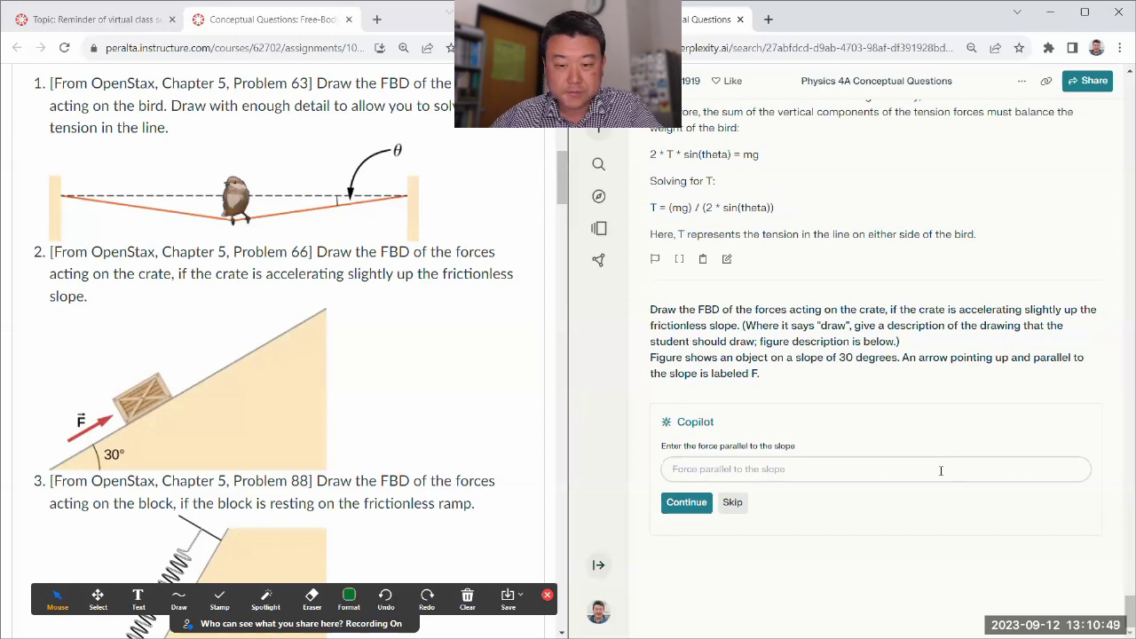
text(use letter F)
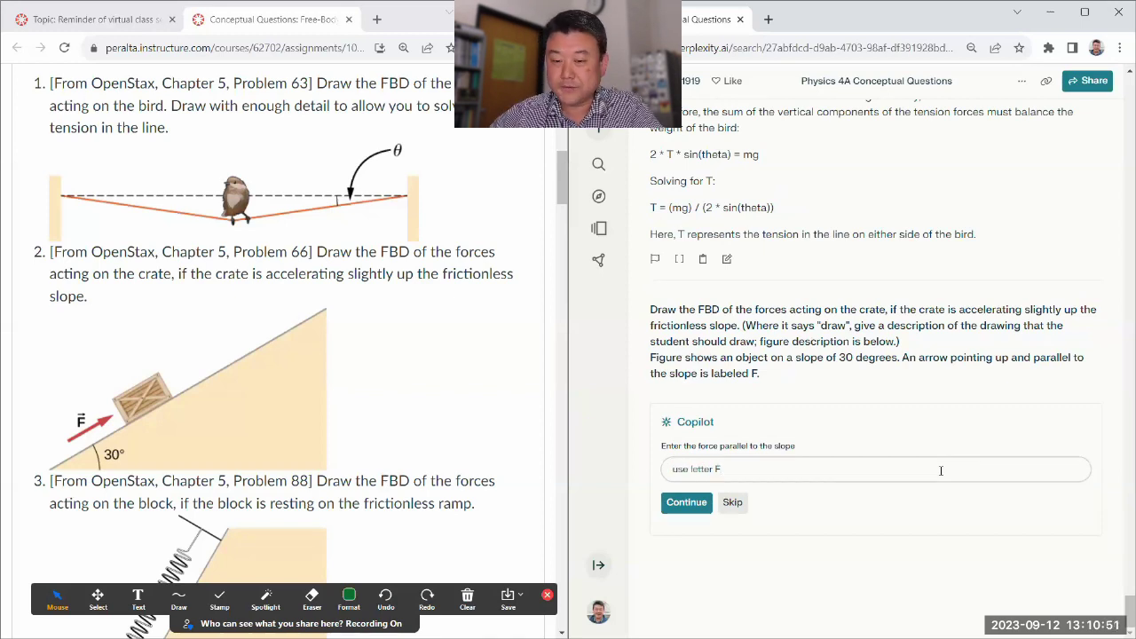
click(687, 502)
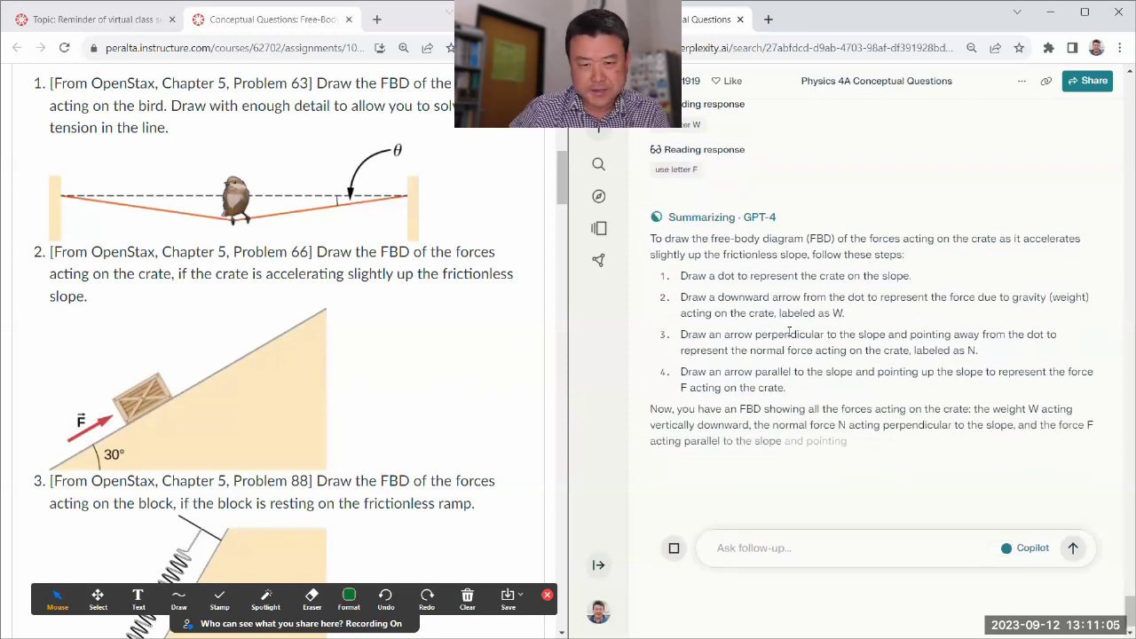
- Switch the annotation pen to dark blue and draw the crate dot with a downward W arrow
click(348, 600)
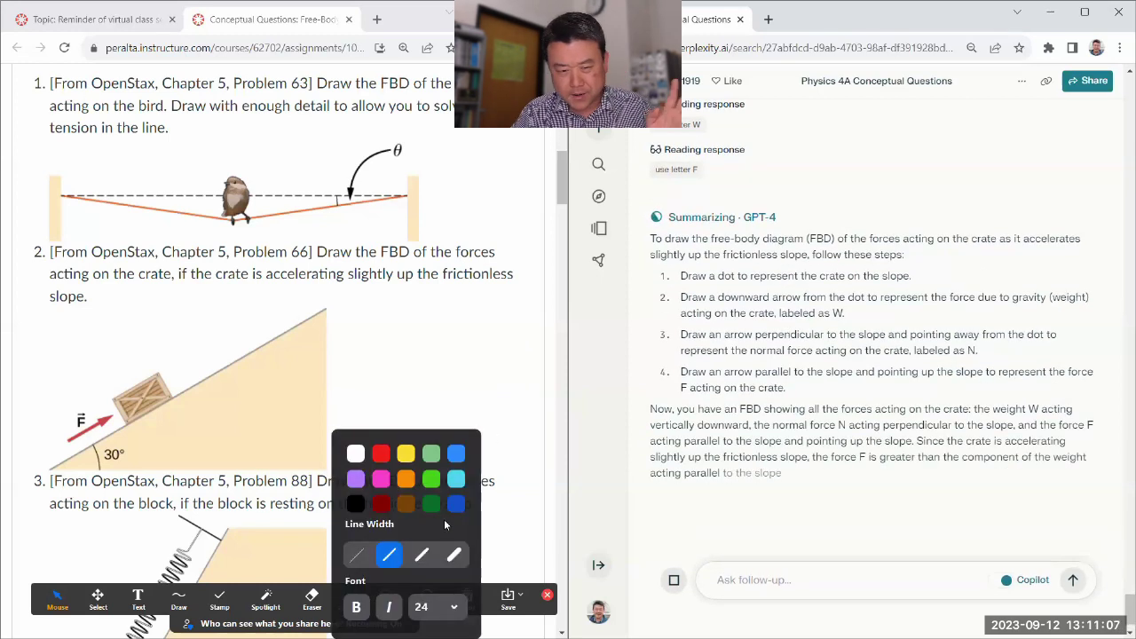
click(462, 505)
click(178, 596)
click(174, 566)
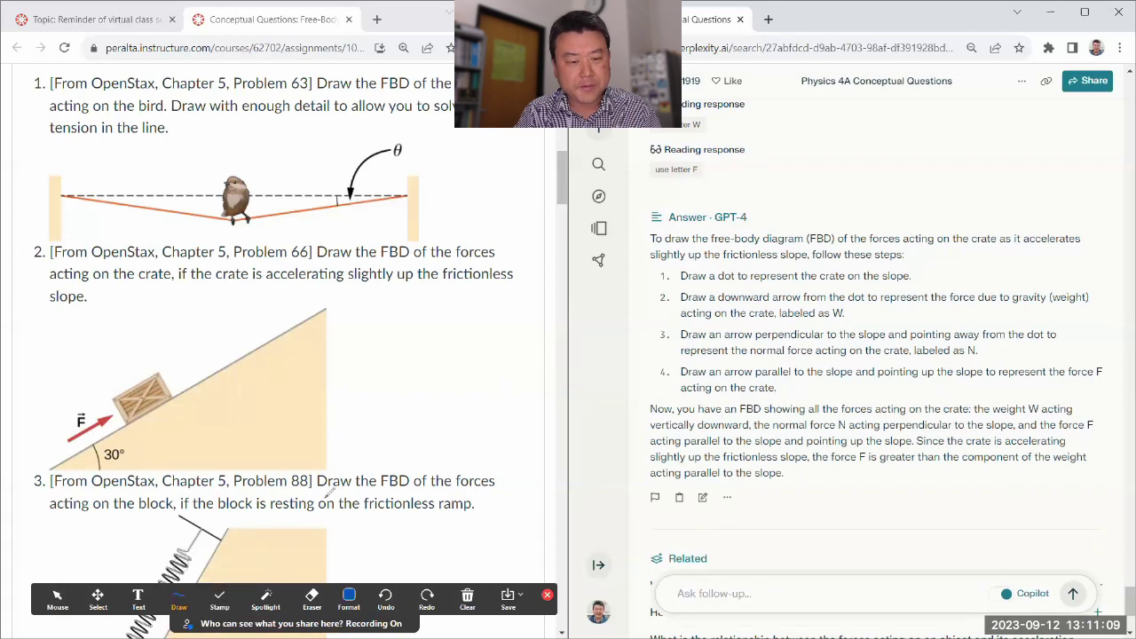
click(432, 371)
click(433, 370)
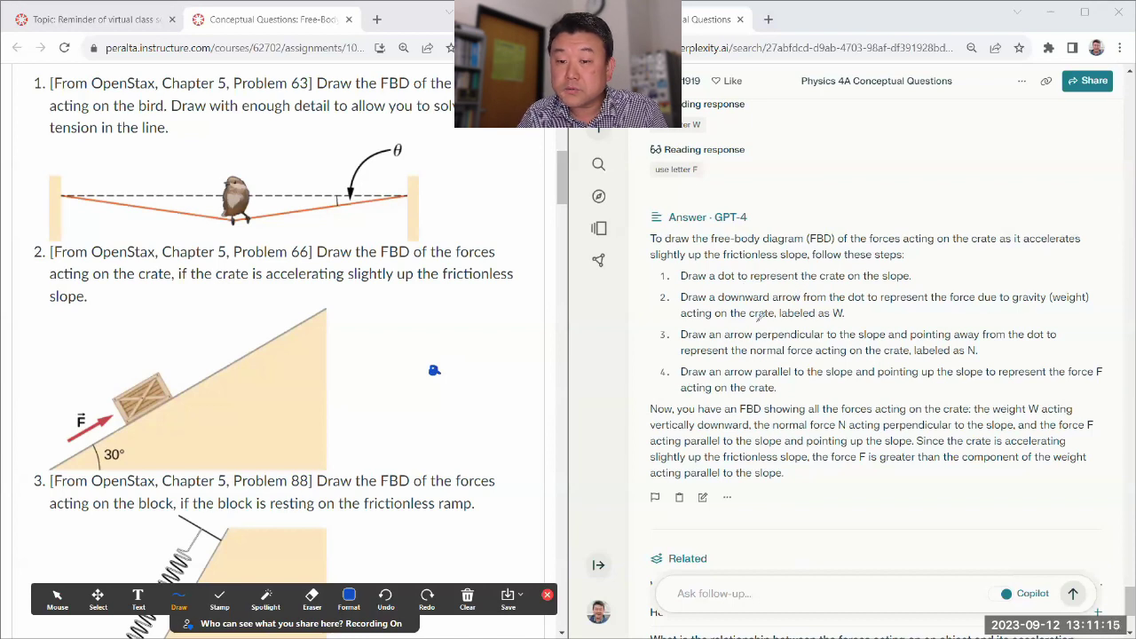
mouse_move(433, 371)
mouse_down()
mouse_move(433, 431)
mouse_move(449, 456)
mouse_up()
drag(455, 417, 482, 410)
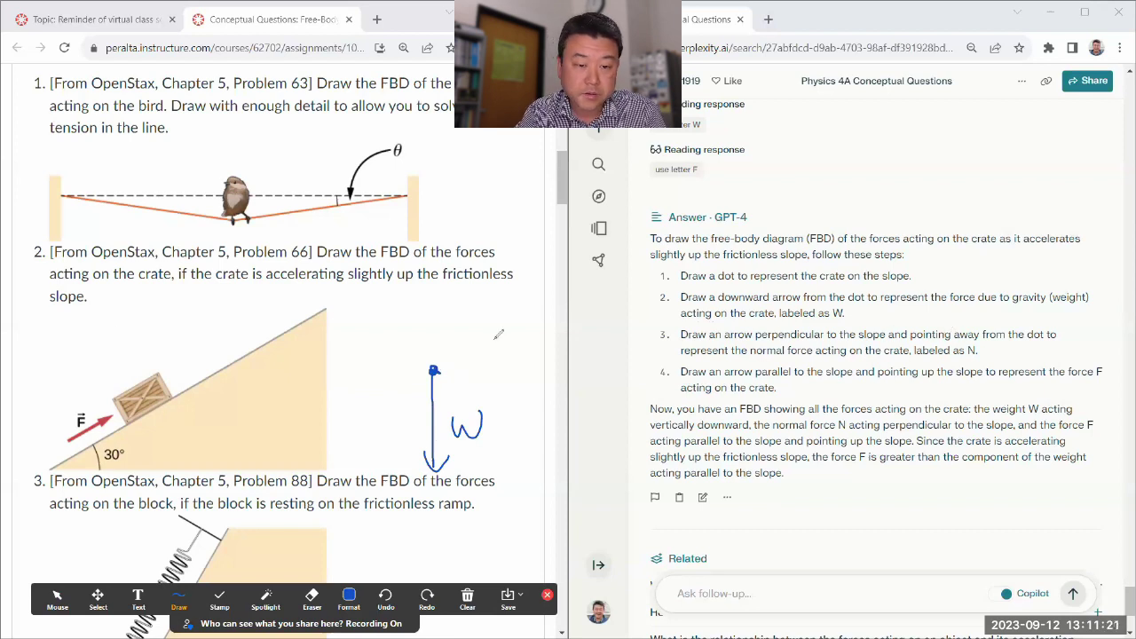
- Add the perpendicular N arrow, dashed slope line, right-angle mark, and up-slope F arrow
mouse_move(434, 369)
mouse_down()
mouse_move(388, 296)
mouse_move(401, 292)
mouse_up()
mouse_move(413, 314)
mouse_down()
mouse_move(414, 297)
mouse_move(421, 311)
mouse_move(428, 296)
mouse_up()
drag(394, 396, 400, 392)
drag(412, 383, 457, 351)
drag(475, 337, 484, 329)
drag(429, 355, 445, 351)
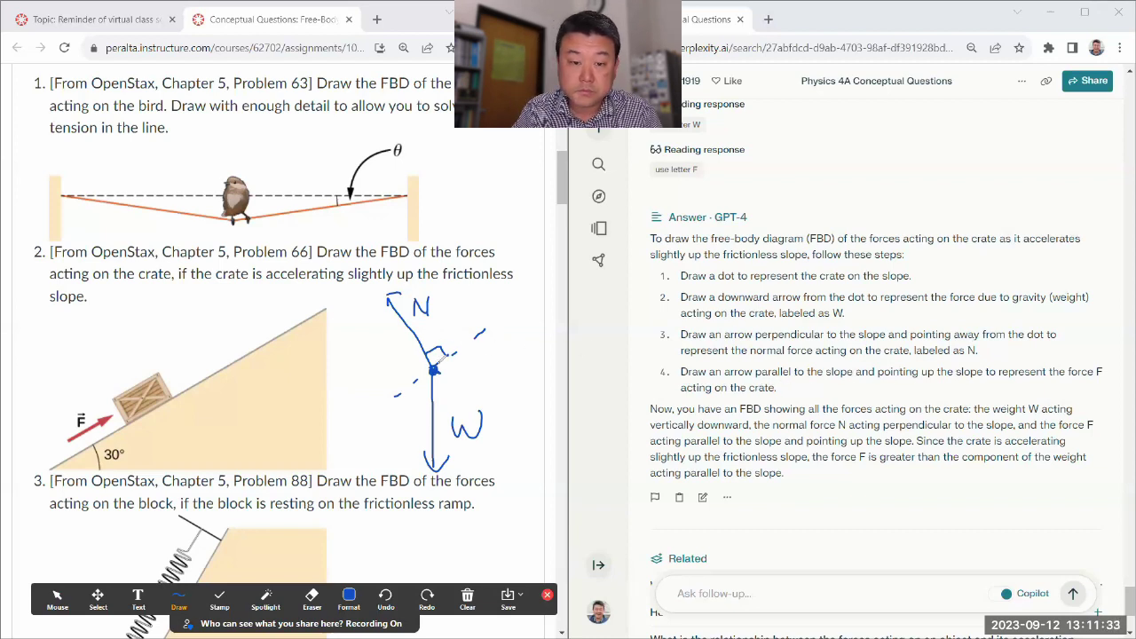
mouse_move(435, 367)
mouse_down()
mouse_move(494, 330)
mouse_move(486, 340)
mouse_up()
mouse_move(477, 302)
mouse_down()
mouse_move(467, 325)
mouse_move(477, 311)
mouse_up()
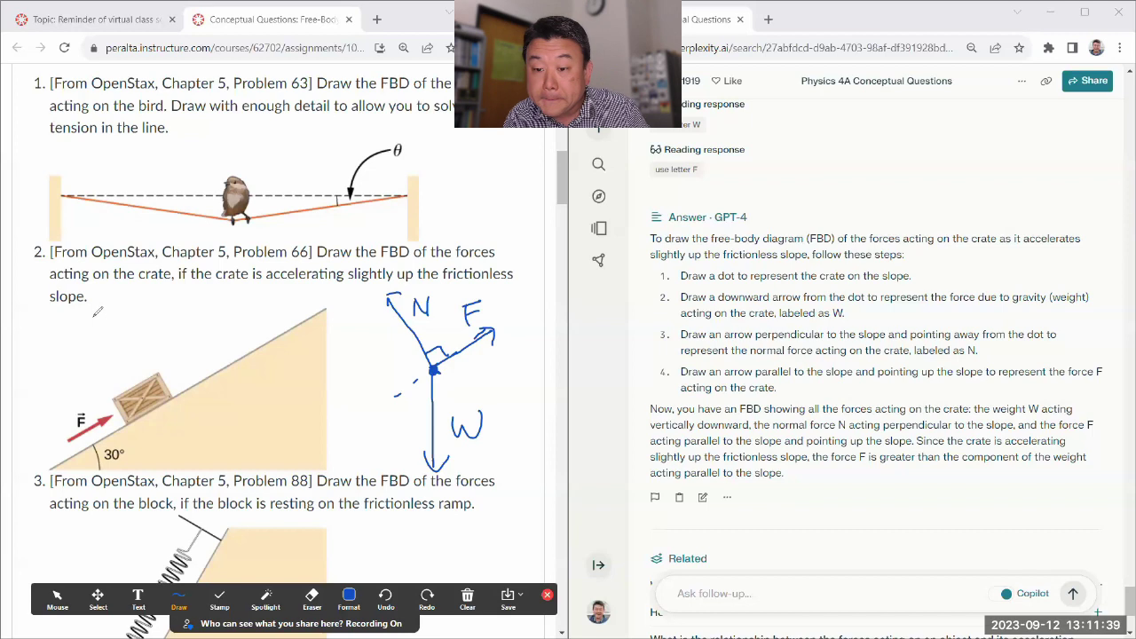
click(57, 598)
- Highlight Perplexity's four-step crate answer to compare it with the sketch
scroll(579, 437, down, 3)
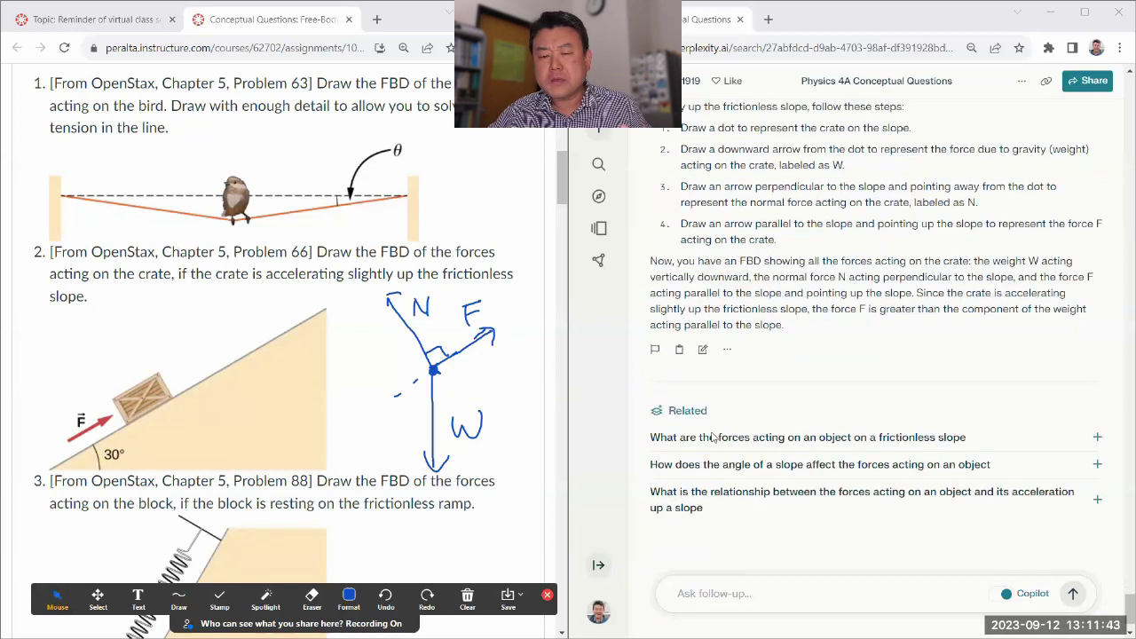
scroll(638, 375, up, 1)
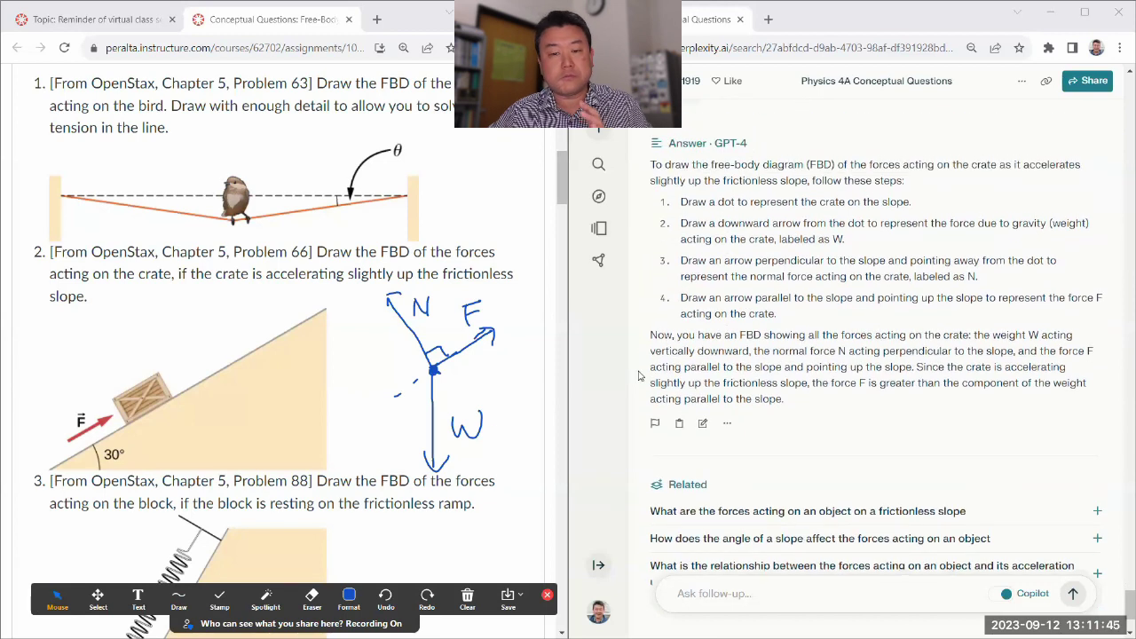
drag(777, 314, 665, 206)
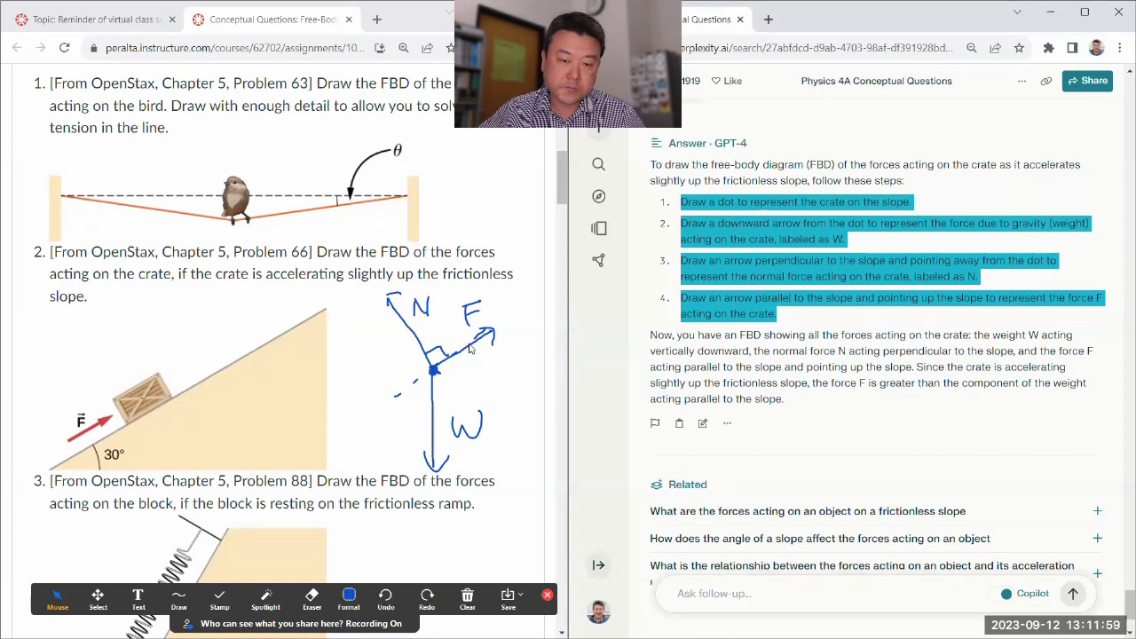
click(719, 351)
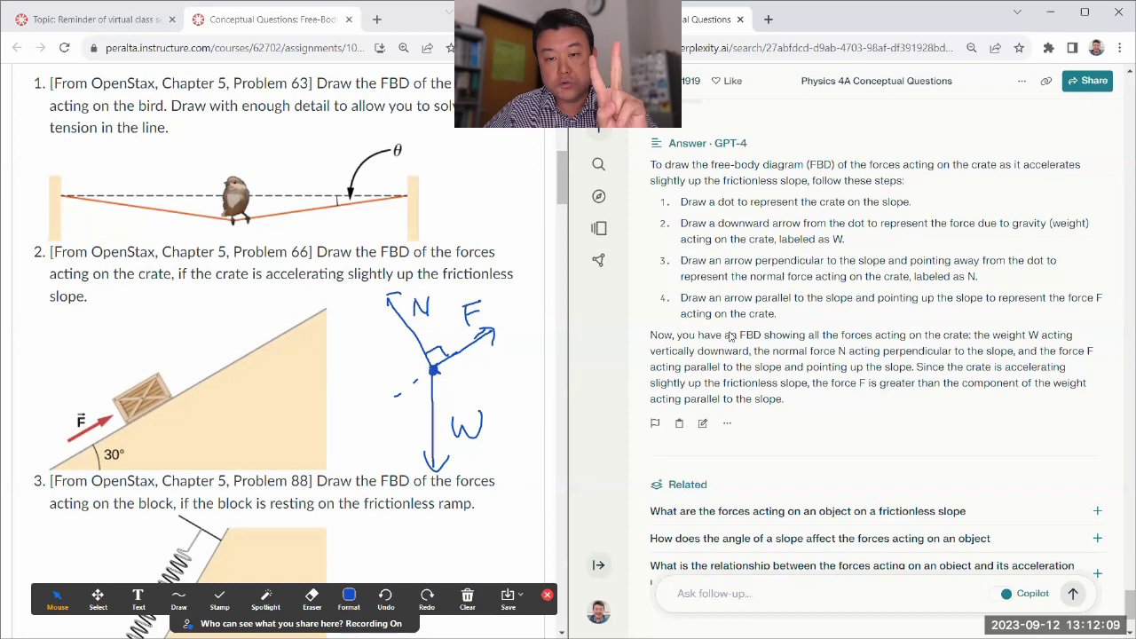
drag(808, 401, 639, 169)
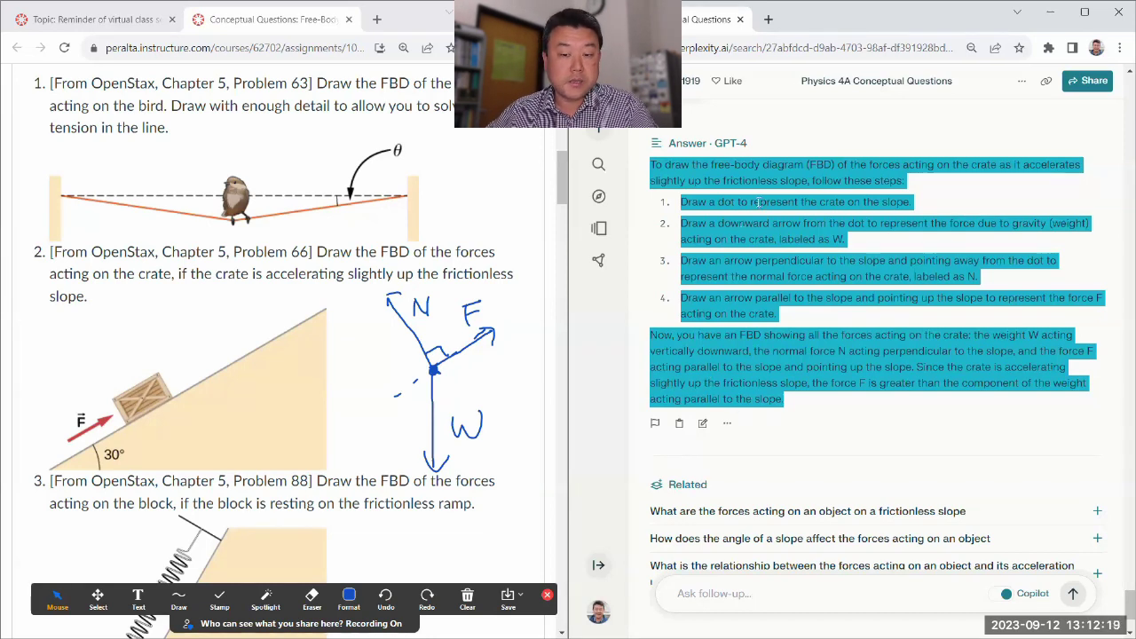
click(886, 321)
- Erase every stroke of the crate sketch: W, N and F arrows, labels, right-angle mark, dashes
click(310, 596)
click(433, 429)
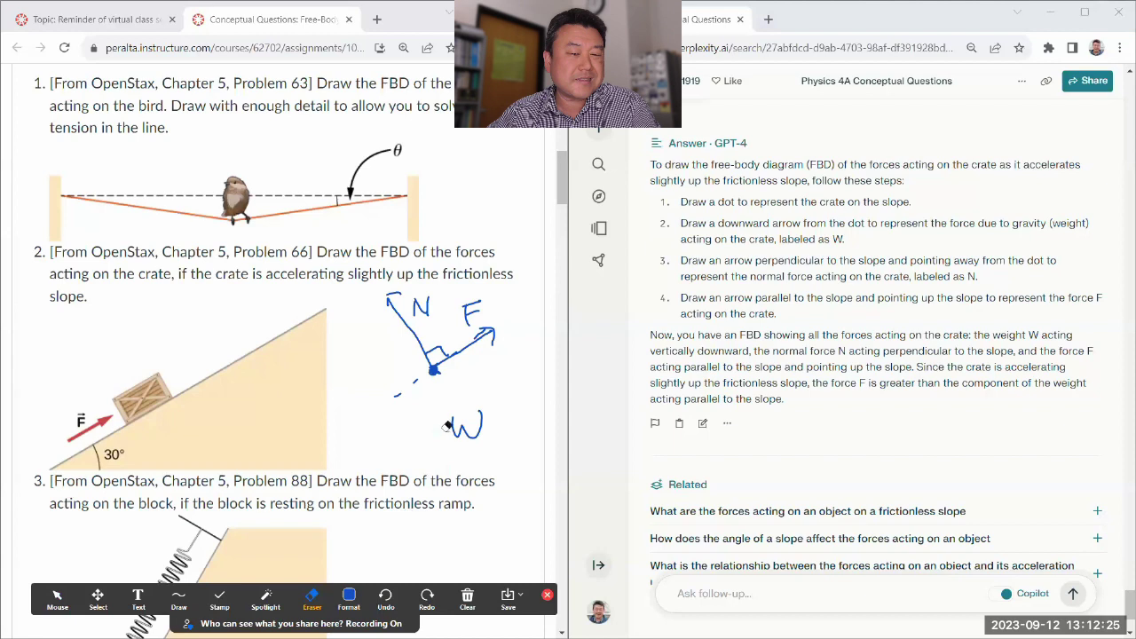
click(457, 424)
click(406, 388)
click(428, 371)
click(436, 350)
click(491, 328)
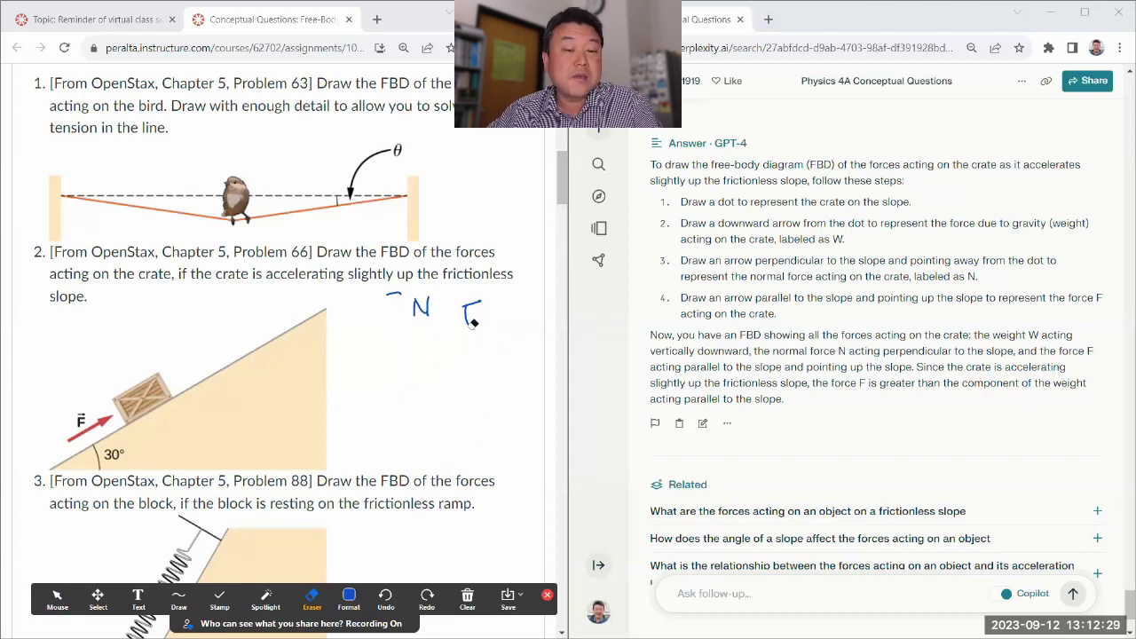
click(472, 312)
click(419, 306)
click(390, 289)
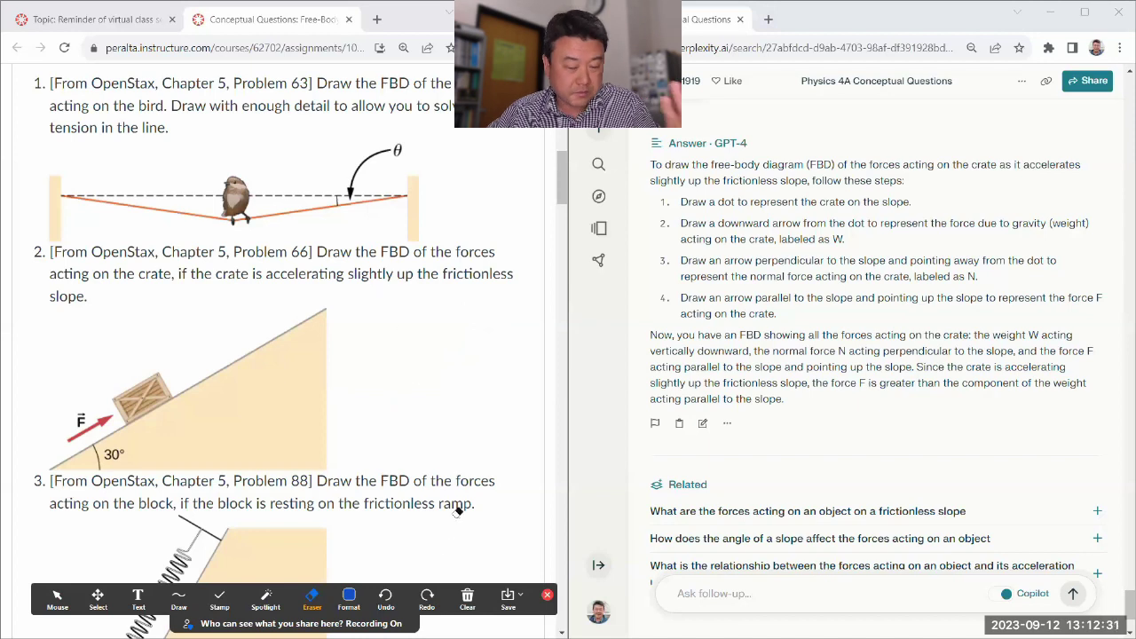
click(50, 607)
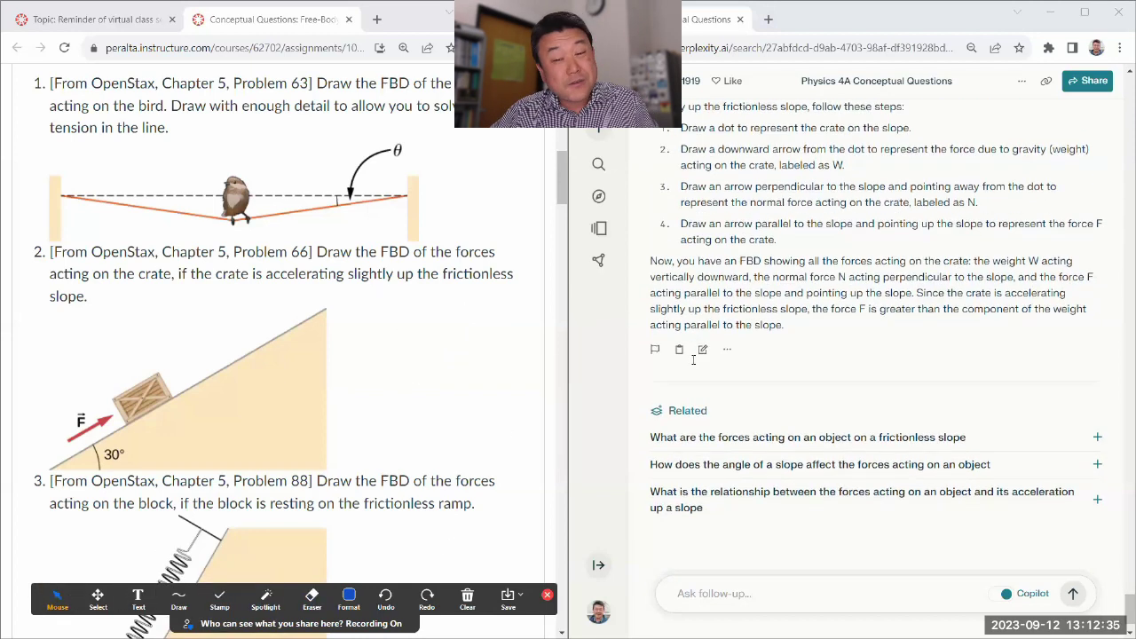
- Paste problem 3's question and figure, plus the saved drawing-description note, into Ask follow-up
scroll(424, 361, down, 2)
scroll(423, 361, down, 3)
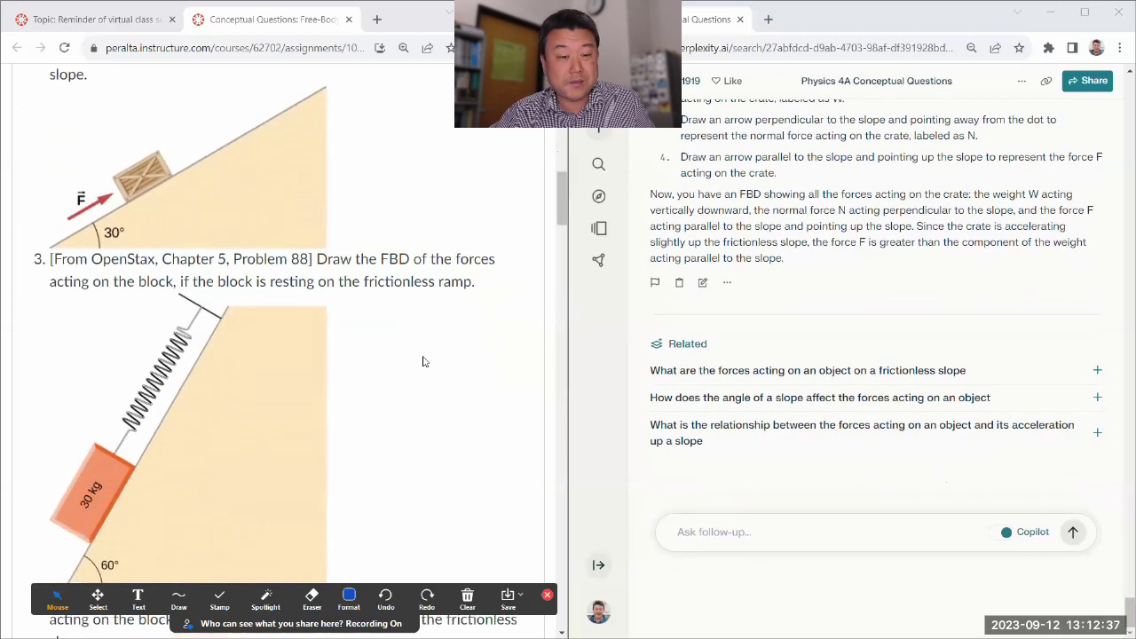
scroll(370, 263, up, 1)
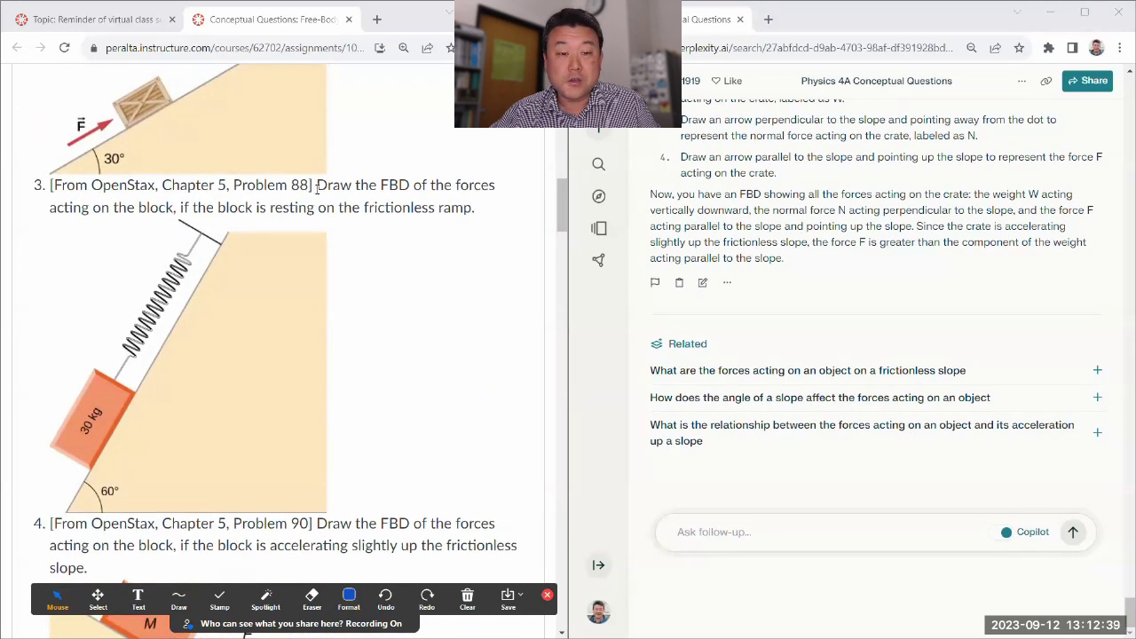
drag(316, 187, 368, 280)
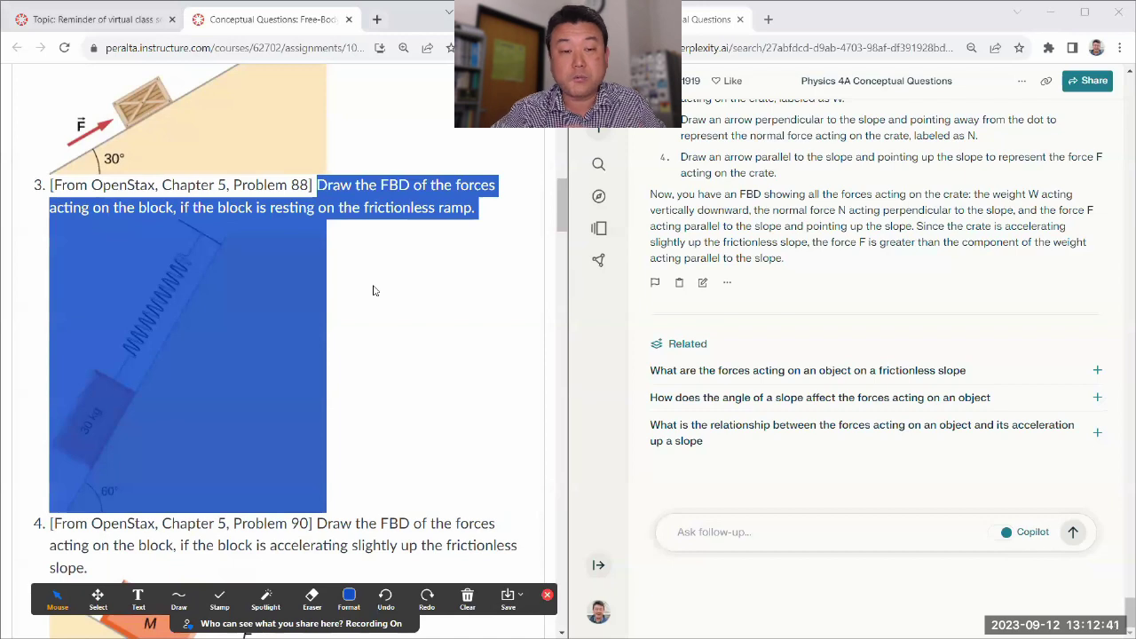
click(714, 534)
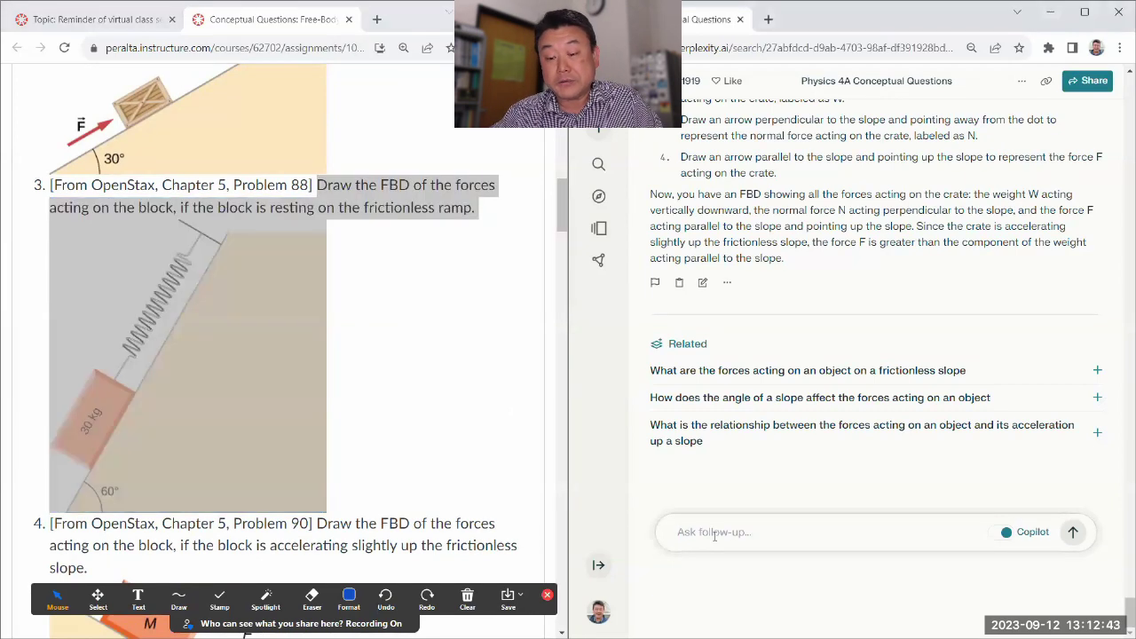
text(Draw the FBD of the forces acting on the block, if the block is resting on the frictionless ramp. Figure shows a surface sloping down and left, making an angle of 60 degrees with the horizontal. An object of 30 kg hangs from a spring and rests on the slope.)
key(ctrl+Home)
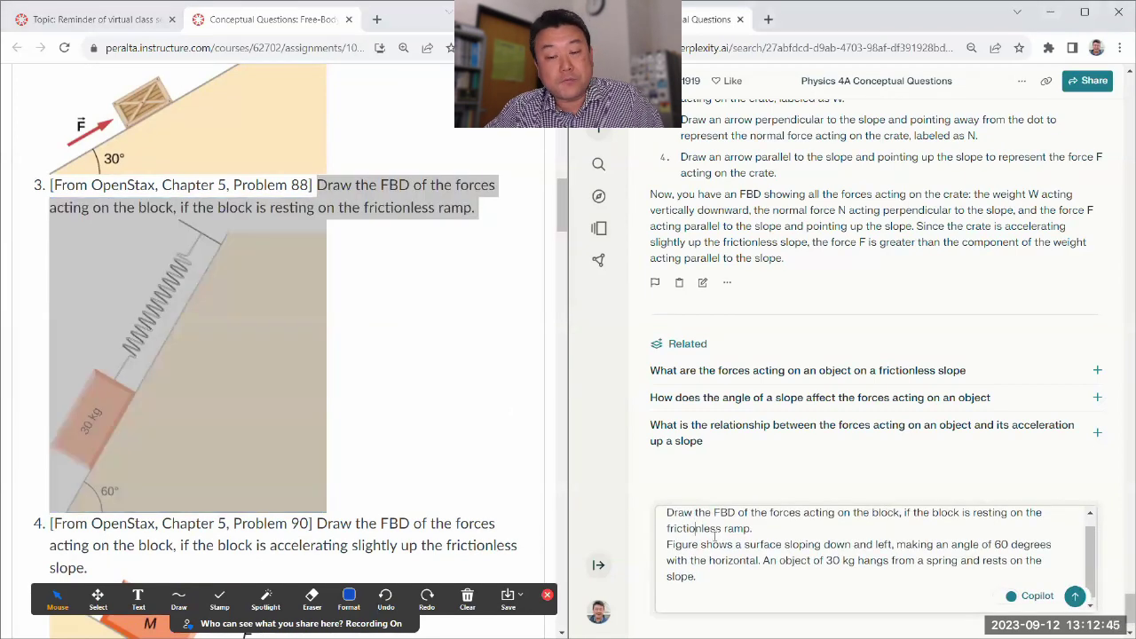
key(Right)
key(Right)
key(Right)
key(Right)
key(Right)
key(Right)
key(Right)
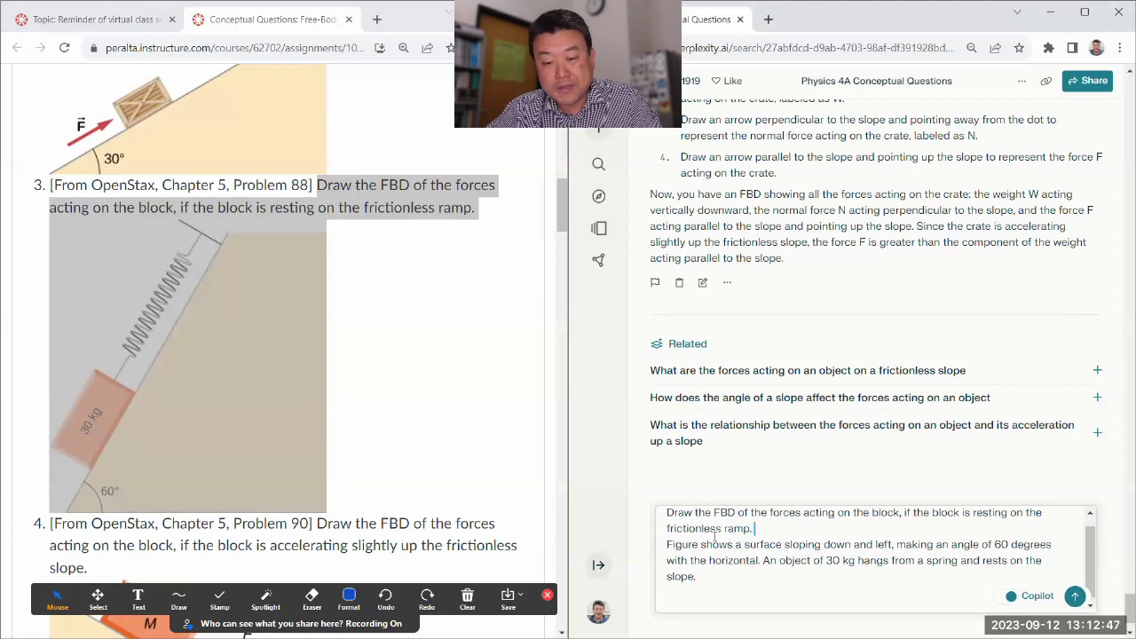
key(super+v)
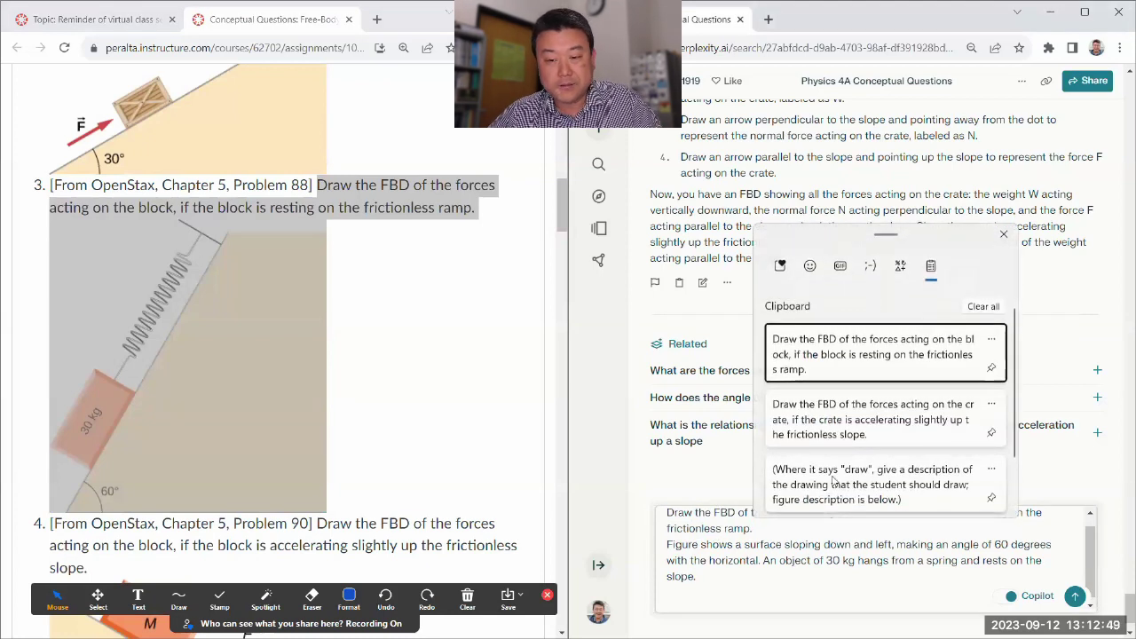
click(820, 487)
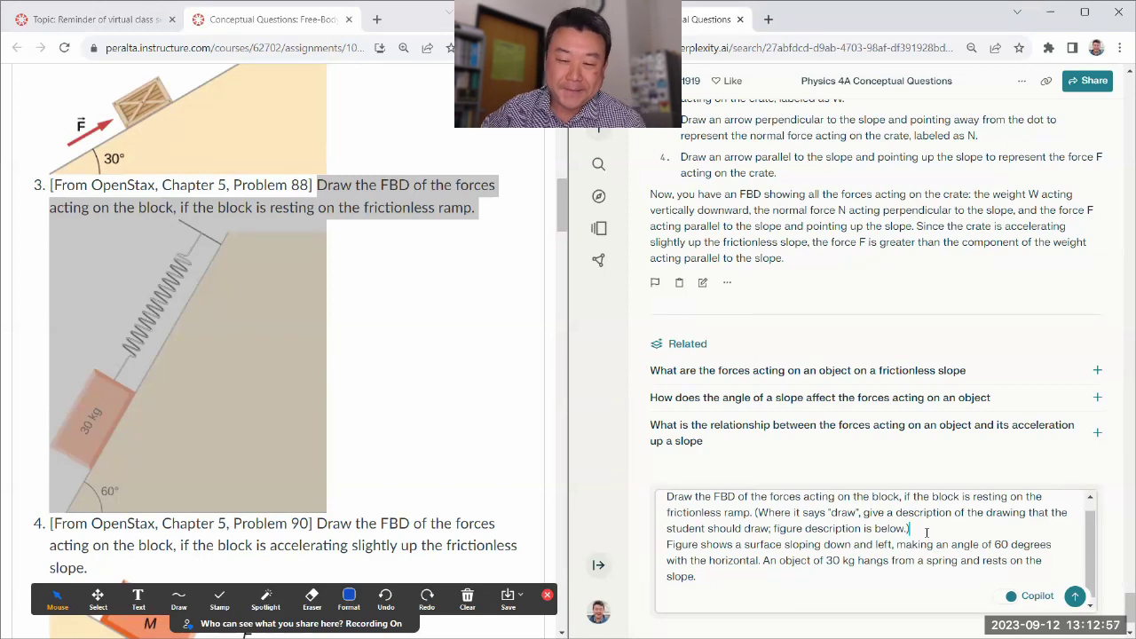
click(334, 390)
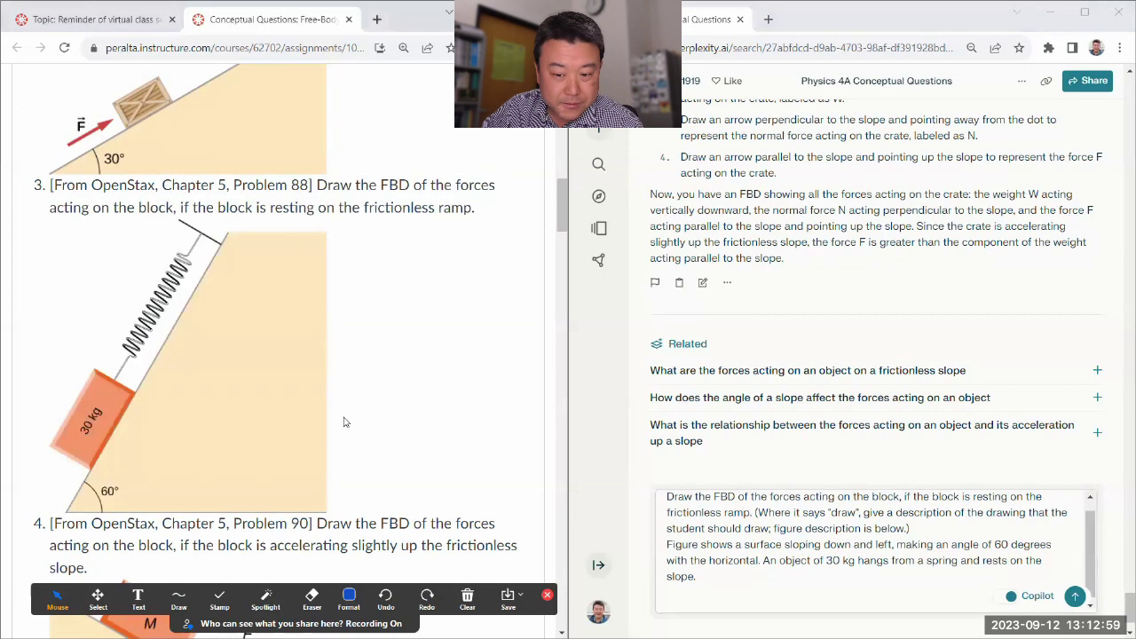
drag(756, 515, 911, 528)
click(911, 528)
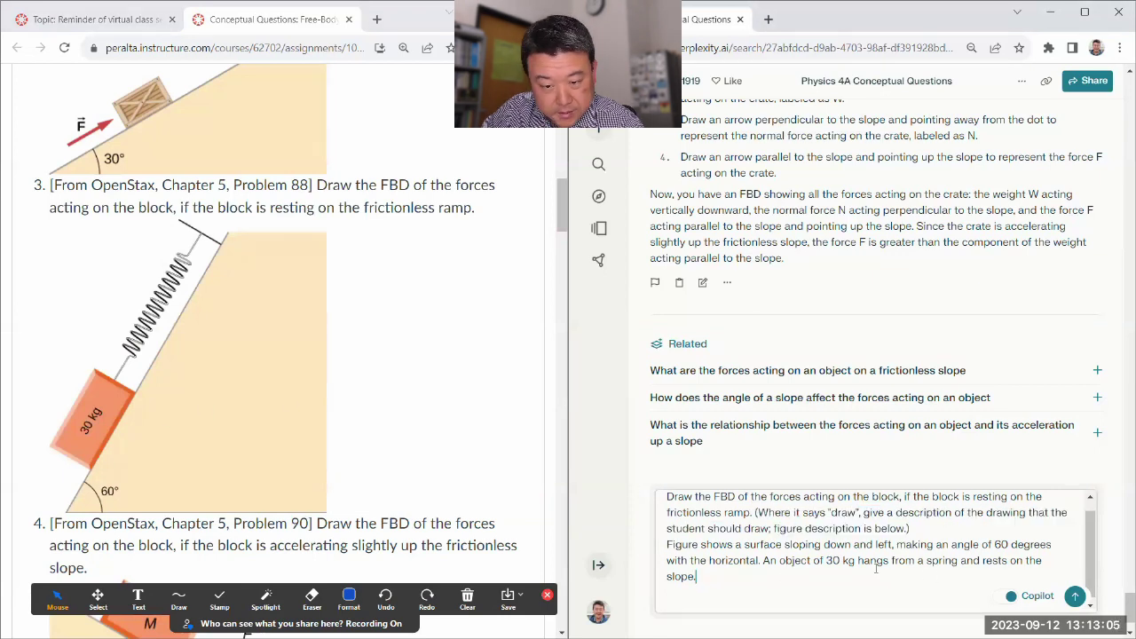
- Submit problem 3 and reply 'block is the hanging object' to Perplexity's question
click(1072, 596)
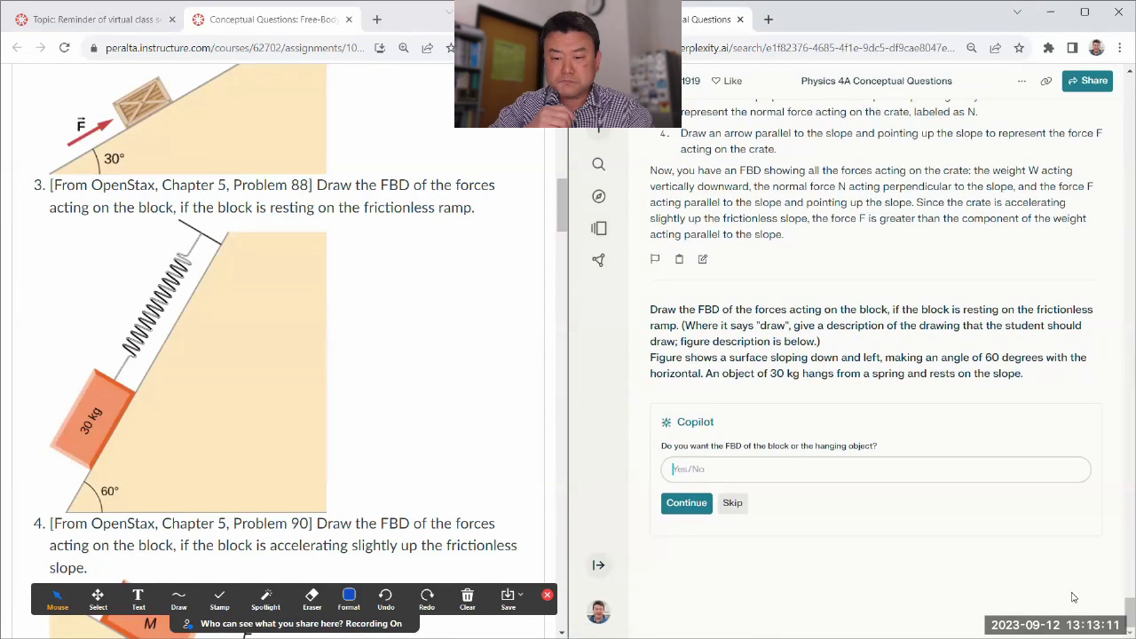
text(block is the hanging object.)
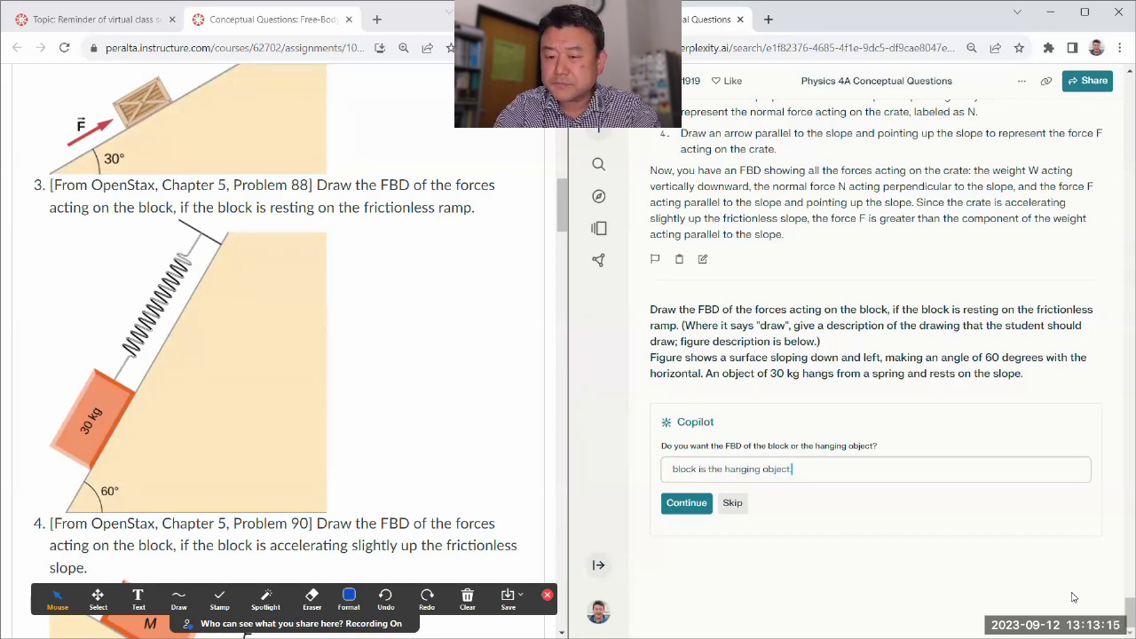
click(685, 502)
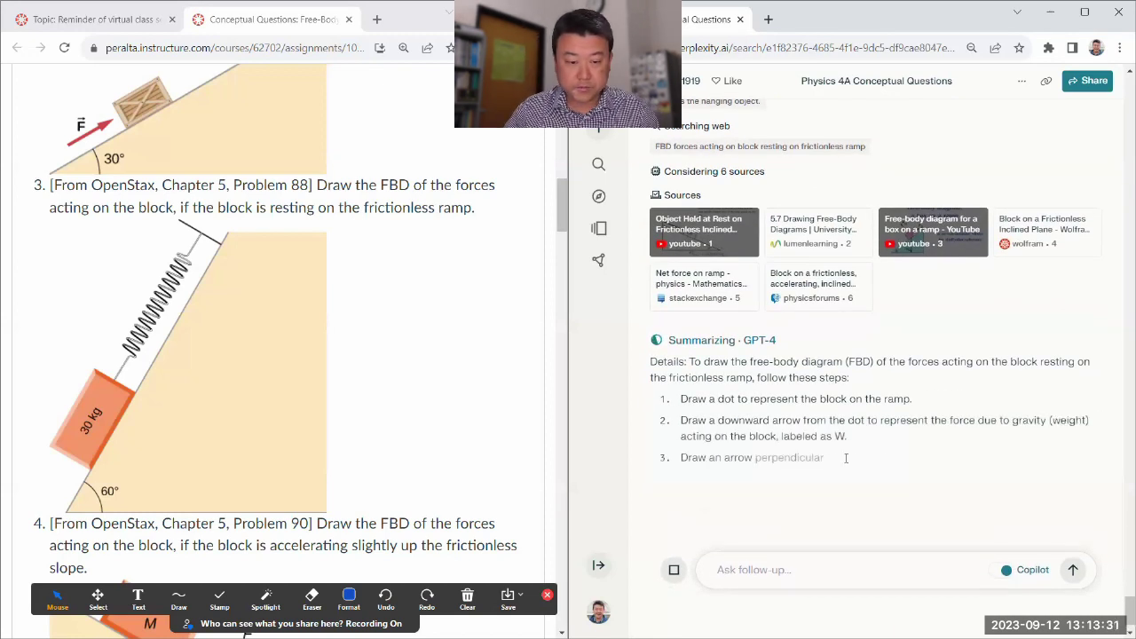
- Sketch problem 3's dot with weight W, normal force N and a spring force arrow up the slope
click(349, 599)
click(178, 599)
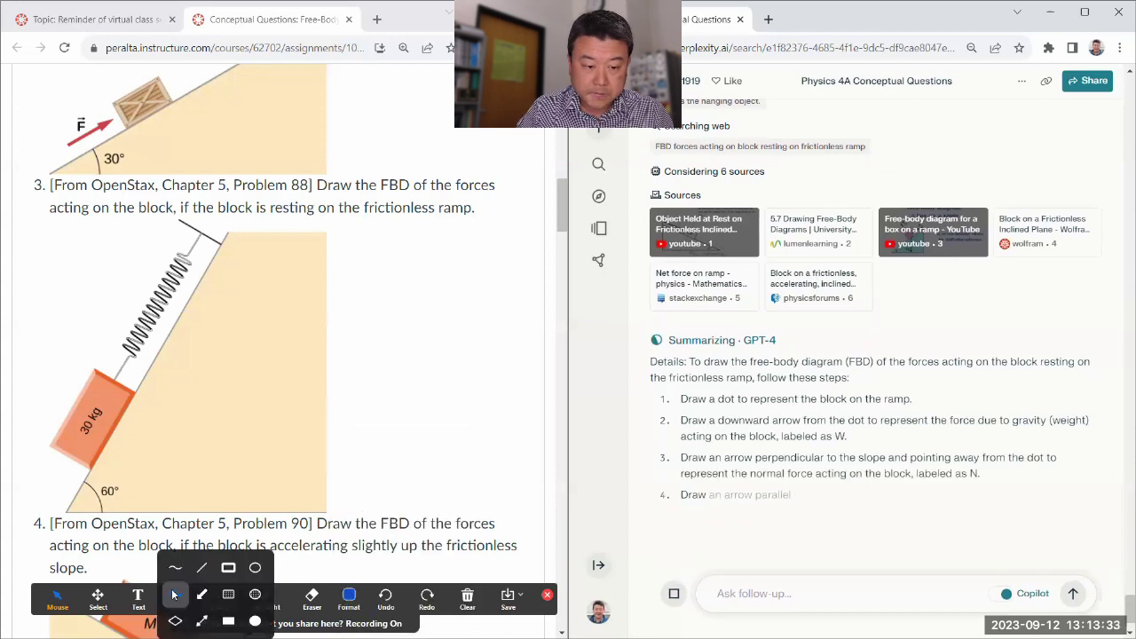
click(175, 567)
mouse_move(424, 354)
mouse_down()
mouse_move(436, 357)
mouse_move(435, 459)
mouse_up()
mouse_move(446, 411)
mouse_down()
mouse_move(453, 426)
mouse_move(476, 410)
mouse_up()
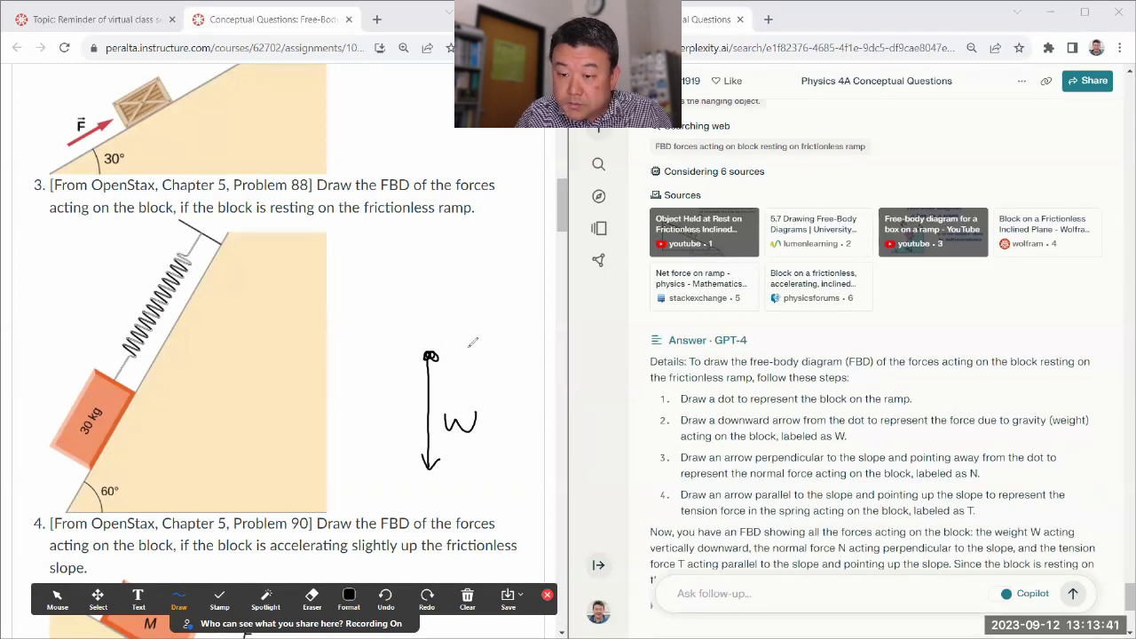
drag(430, 355, 370, 272)
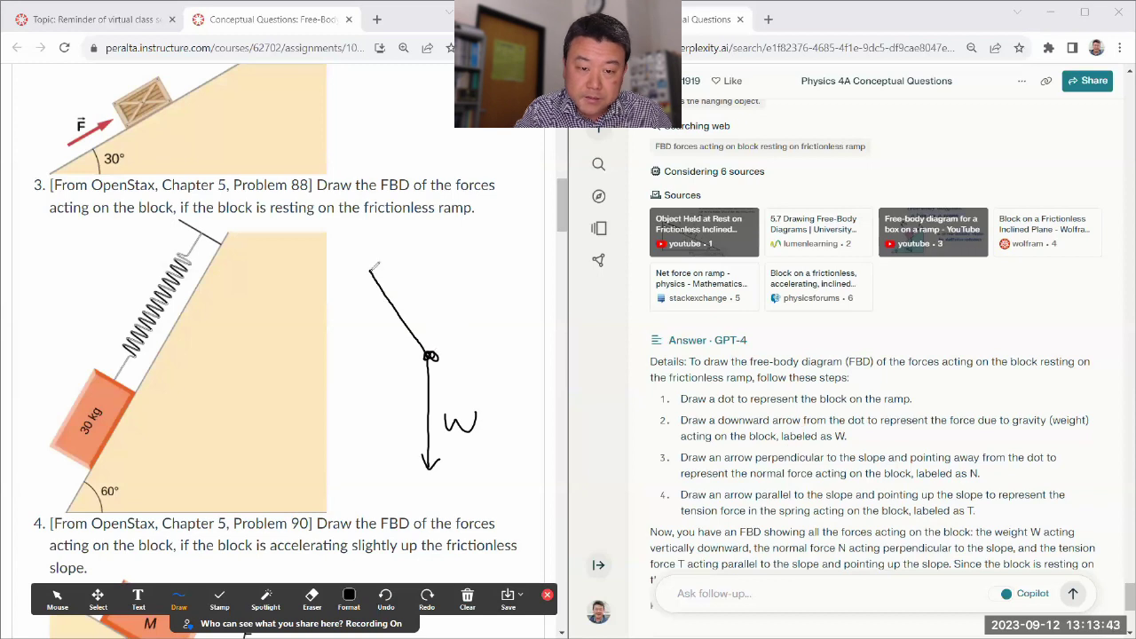
key(ctrl+z)
mouse_move(430, 355)
mouse_down()
mouse_move(360, 305)
mouse_move(365, 319)
mouse_move(400, 299)
mouse_up()
drag(409, 411, 412, 404)
drag(420, 388, 421, 383)
drag(454, 312, 456, 305)
drag(462, 296, 463, 291)
drag(423, 347, 440, 335)
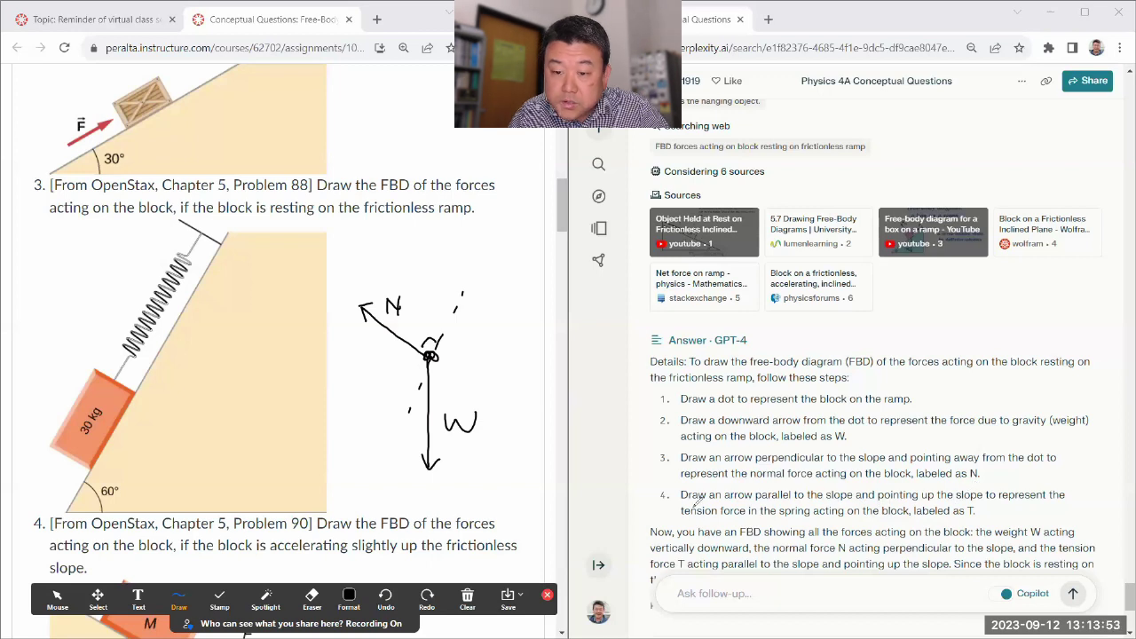
mouse_move(431, 353)
mouse_down()
mouse_move(463, 294)
mouse_move(478, 328)
mouse_move(470, 351)
mouse_up()
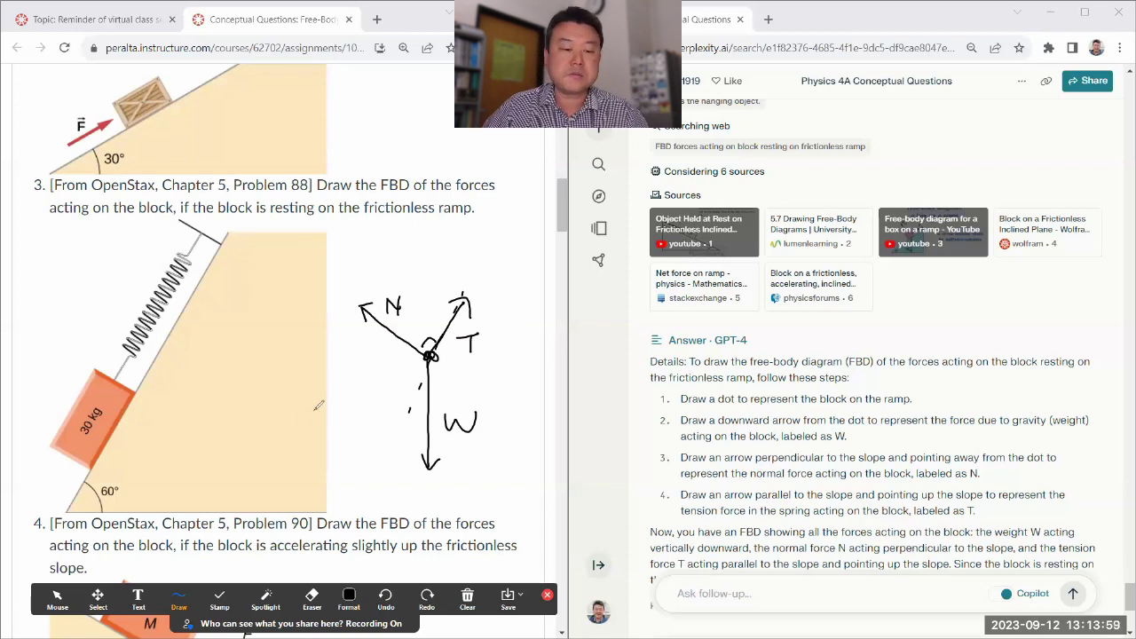
- Cross out the T label and relabel the spring force Fs
click(56, 596)
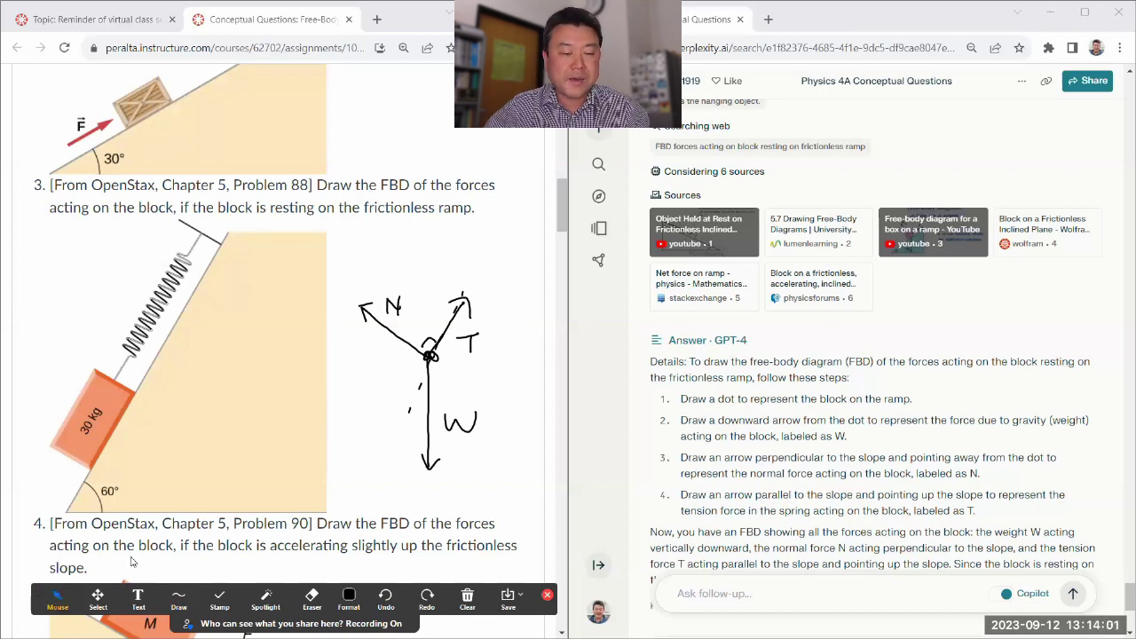
click(178, 596)
click(175, 560)
click(179, 596)
click(175, 561)
mouse_move(479, 325)
mouse_down()
mouse_move(466, 346)
mouse_move(507, 325)
mouse_move(490, 353)
mouse_up()
mouse_move(492, 340)
mouse_down()
mouse_move(521, 352)
mouse_move(505, 362)
mouse_up()
click(490, 371)
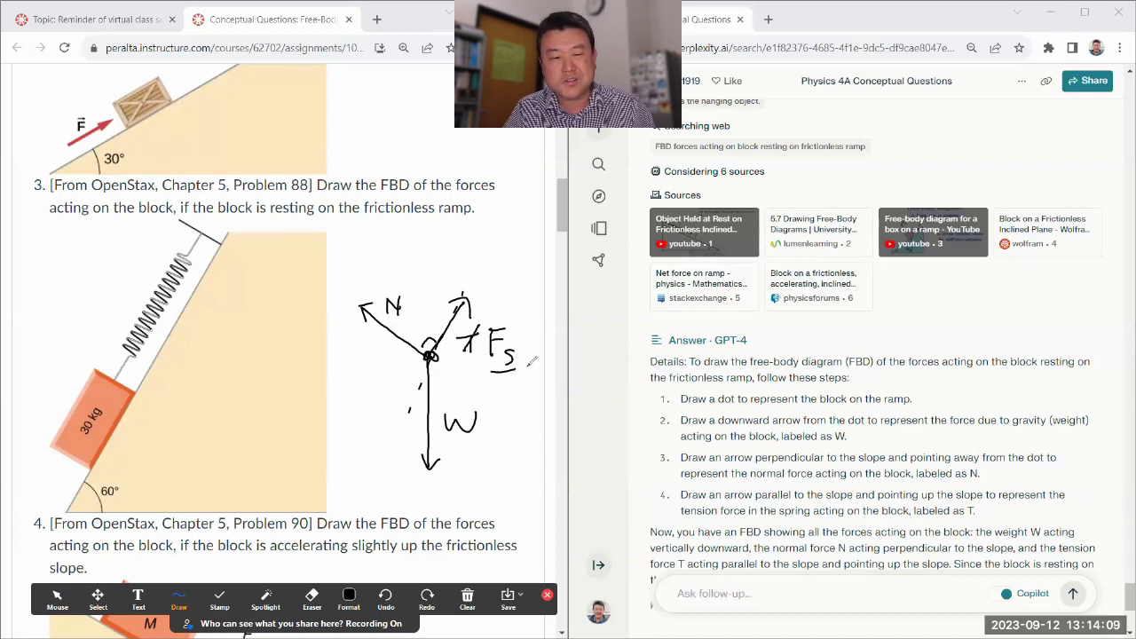
click(57, 596)
scroll(804, 486, down, 1)
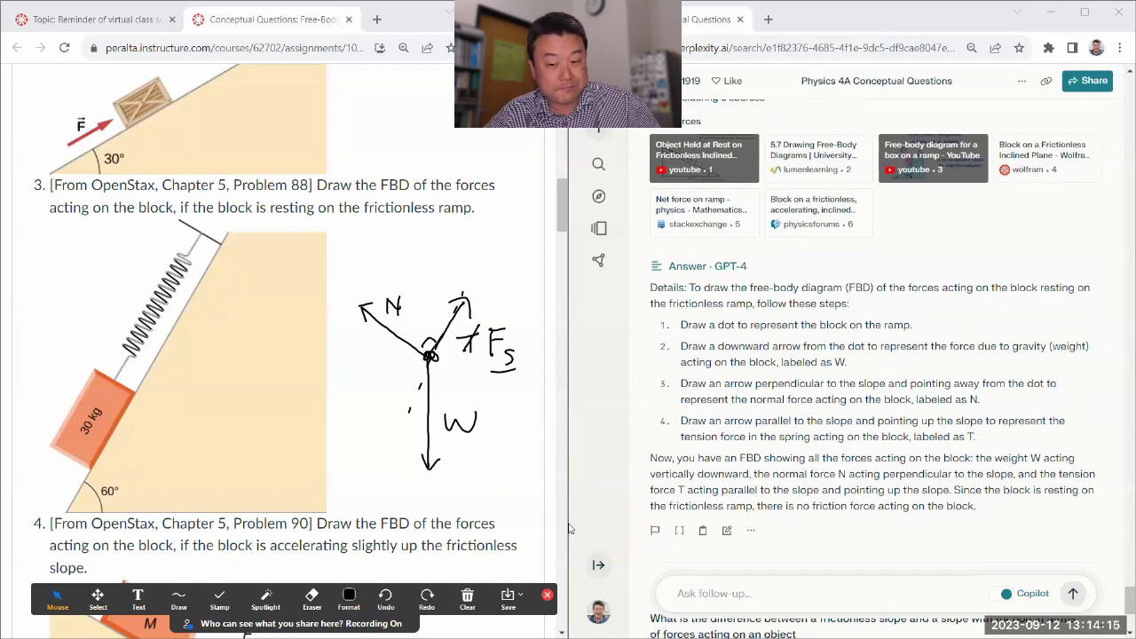
- Clear all of problem 3's Zoom annotation drawings
click(364, 594)
click(468, 594)
click(467, 589)
scroll(701, 450, down, 3)
scroll(337, 367, down, 3)
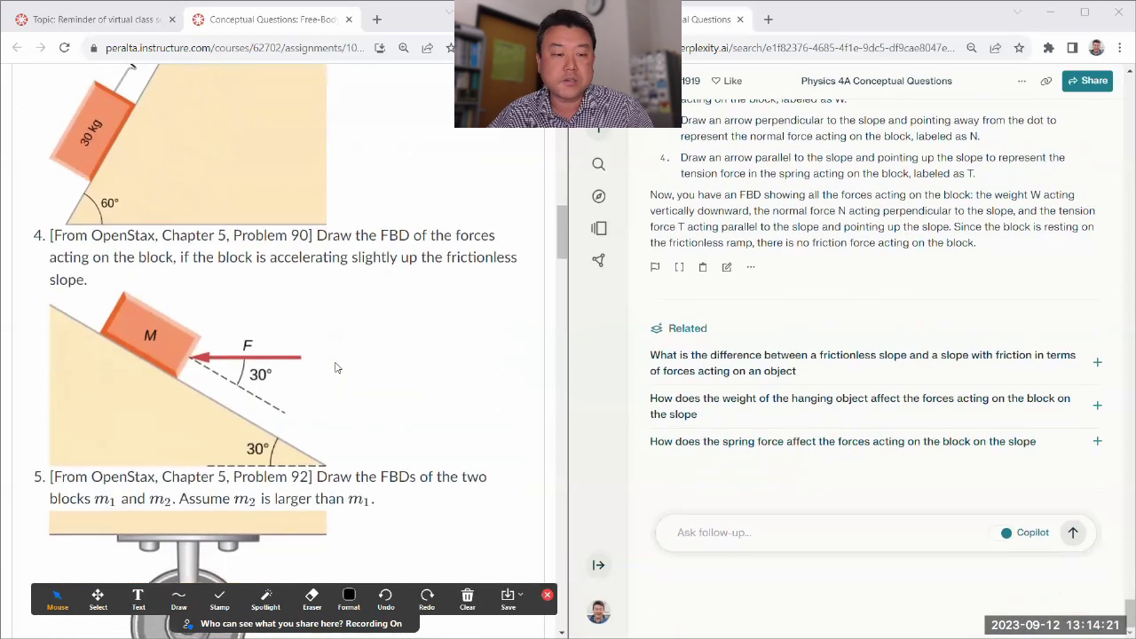
- Paste problem 4's text, figure description and the saved drawing-description note into Ask follow-up
drag(318, 229, 361, 344)
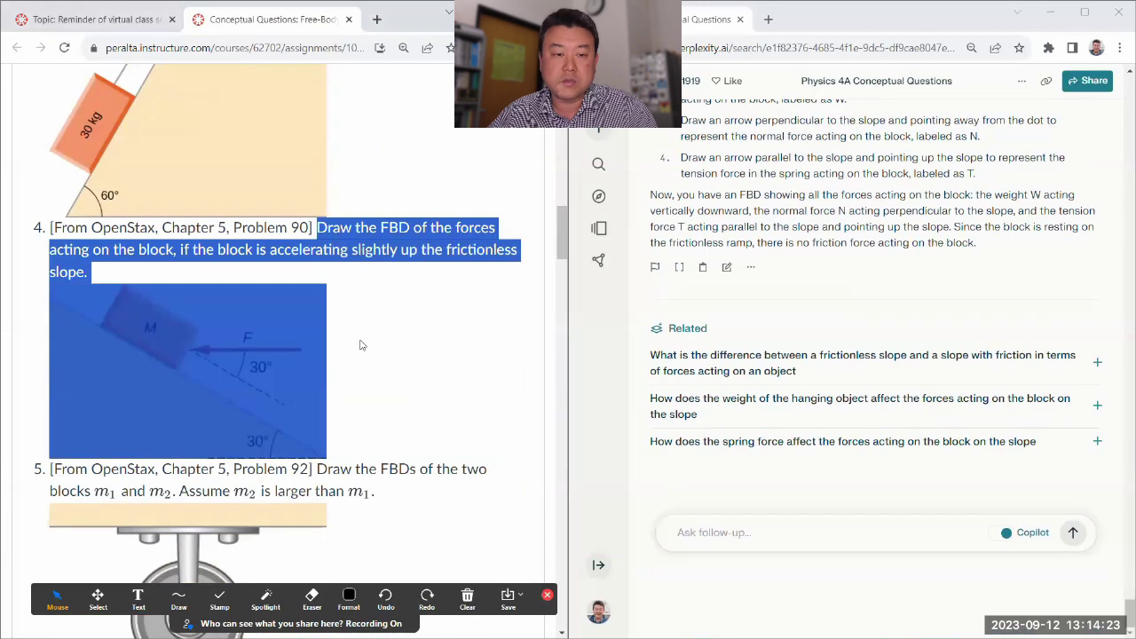
click(750, 532)
key(ctrl+v)
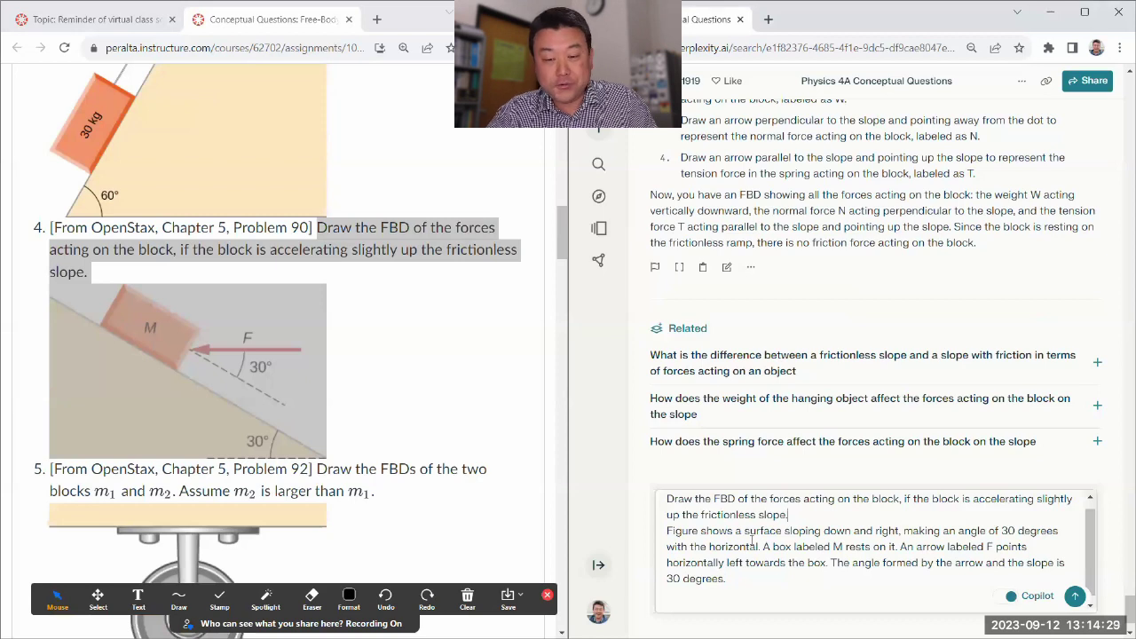
key(super+v)
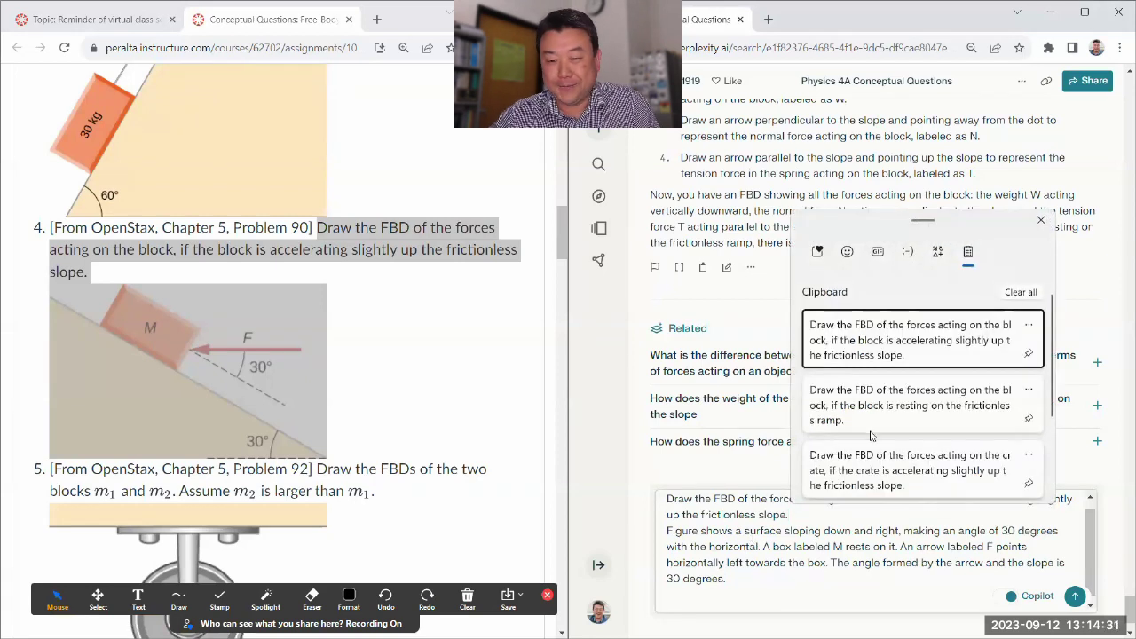
scroll(878, 432, down, 1)
click(873, 471)
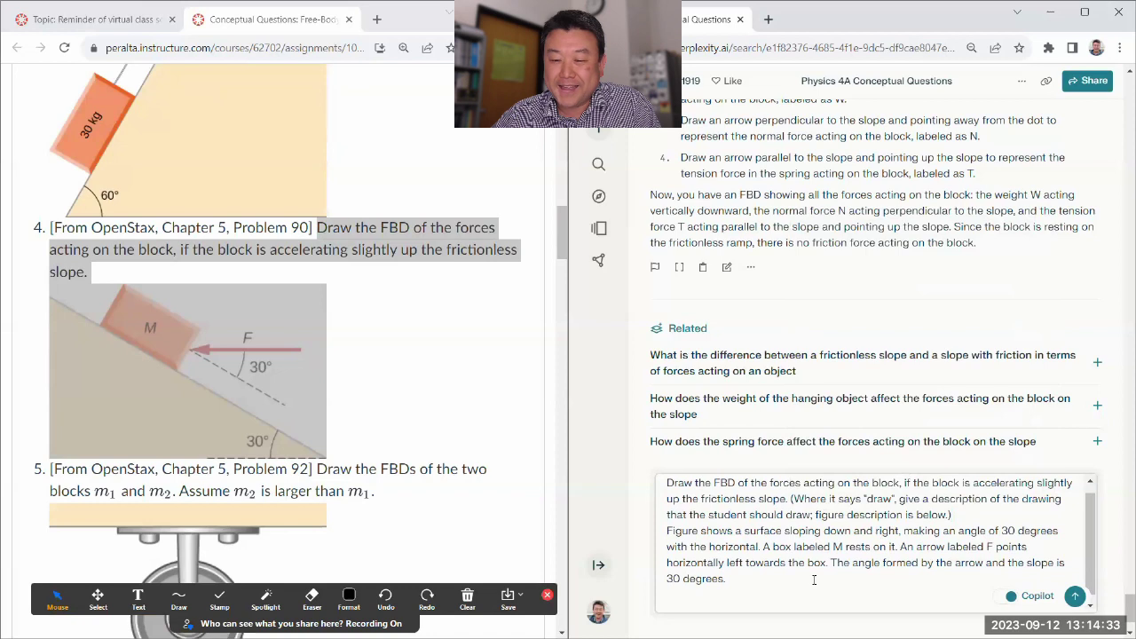
click(768, 580)
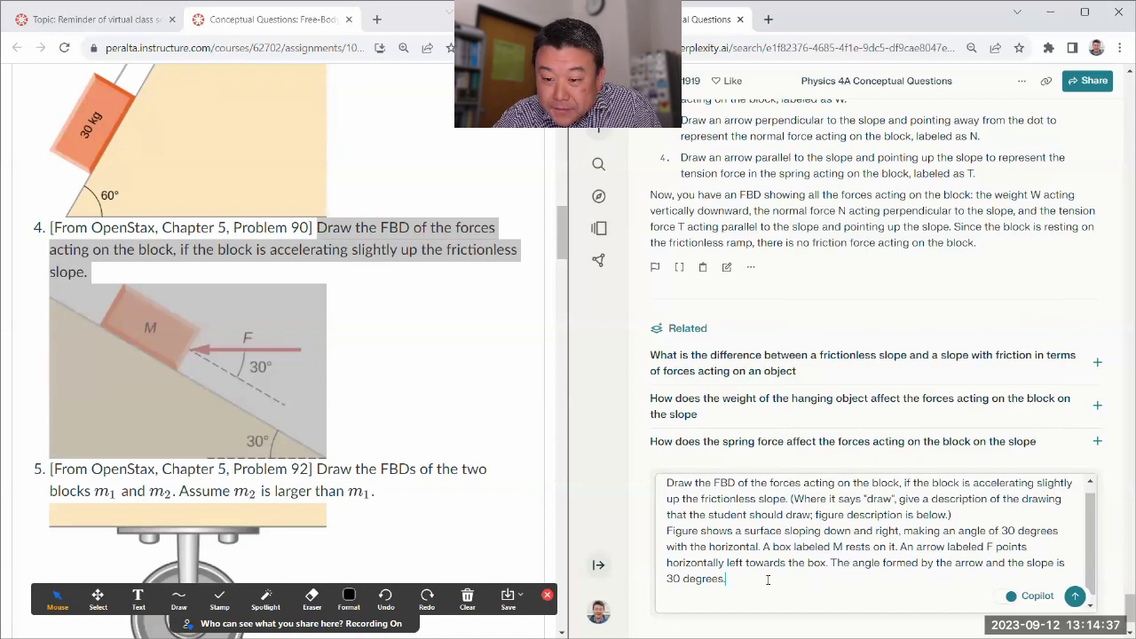
- Submit problem 4 and answer the mass prompt with 'just use letter M'
click(1074, 598)
click(487, 334)
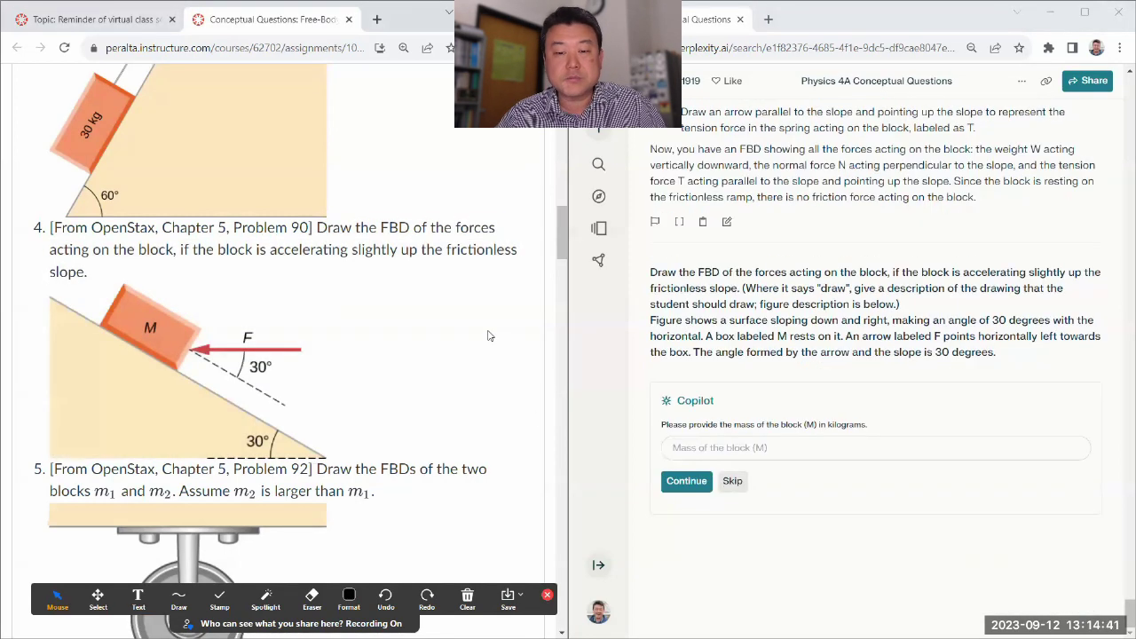
click(766, 464)
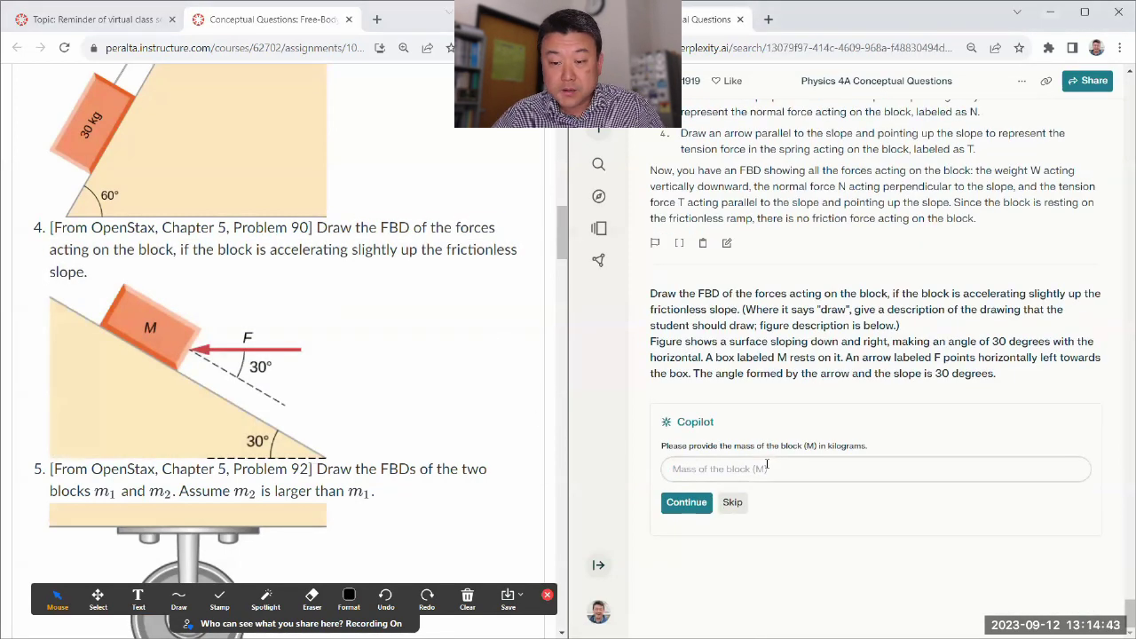
text(just use )
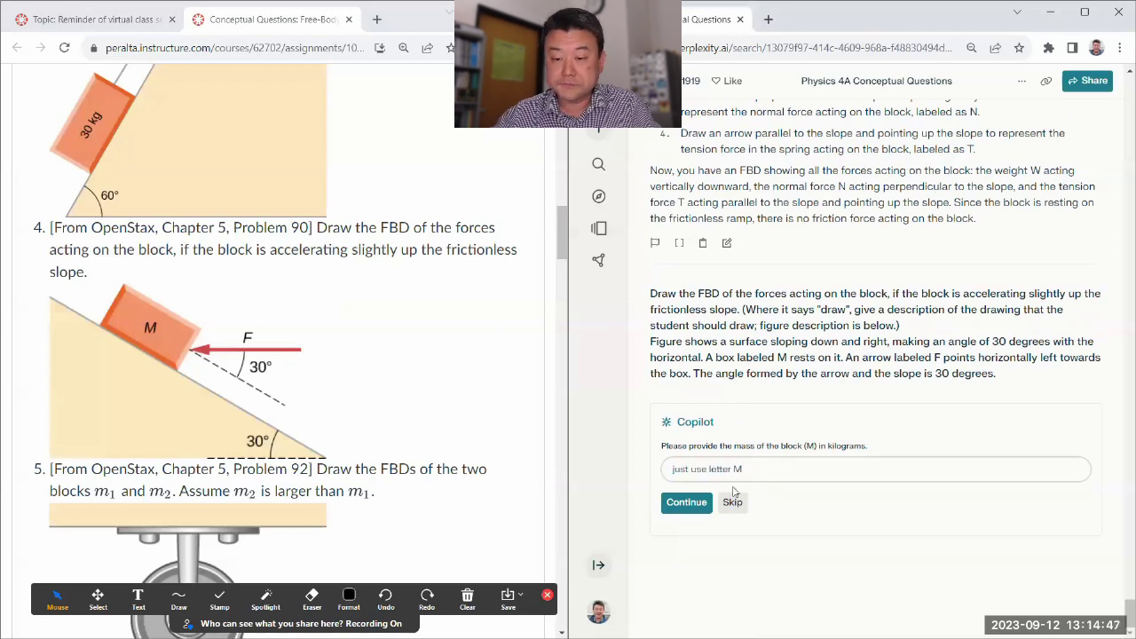
text(letter M)
click(668, 504)
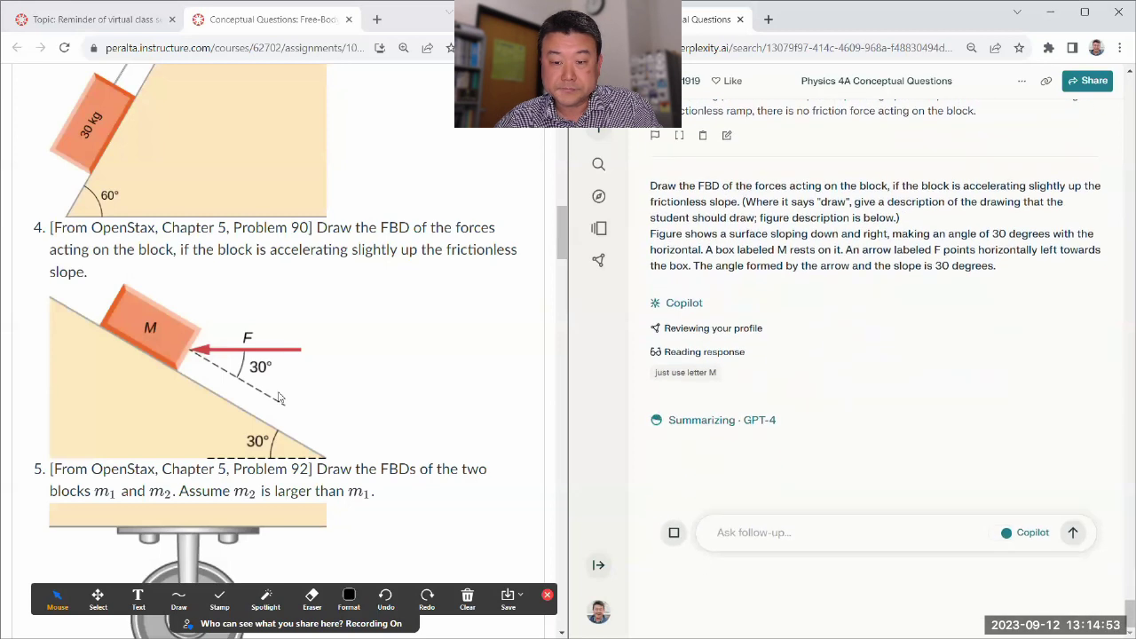
scroll(340, 395, down, 2)
scroll(340, 395, up, 1)
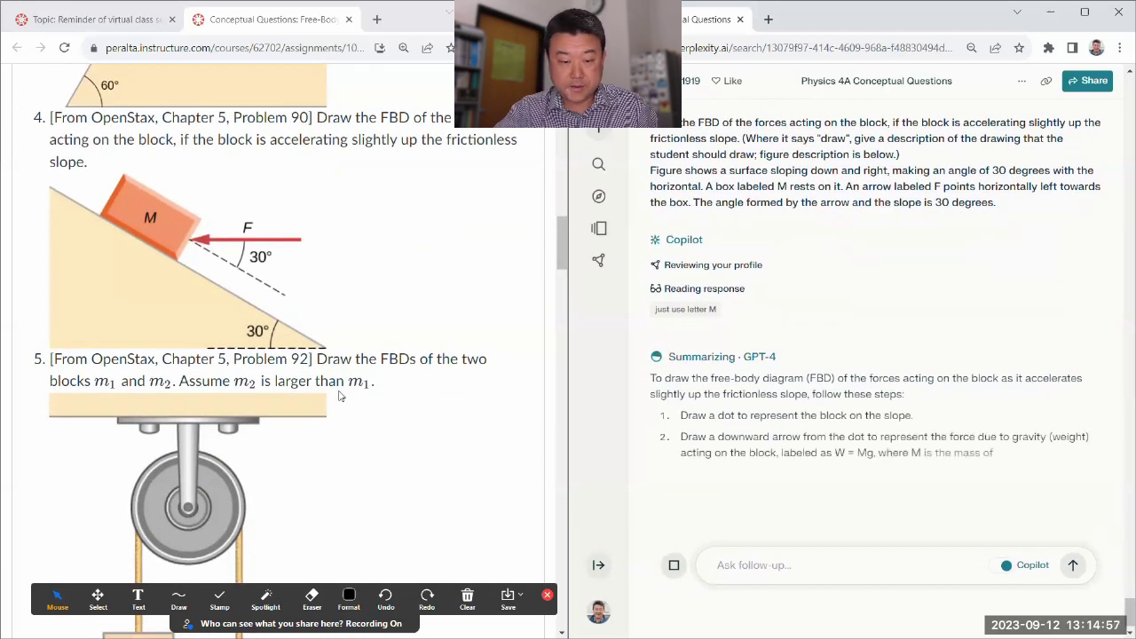
- In blue pen, draw the block's dot with a downward weight arrow labelled W=Mg
click(349, 597)
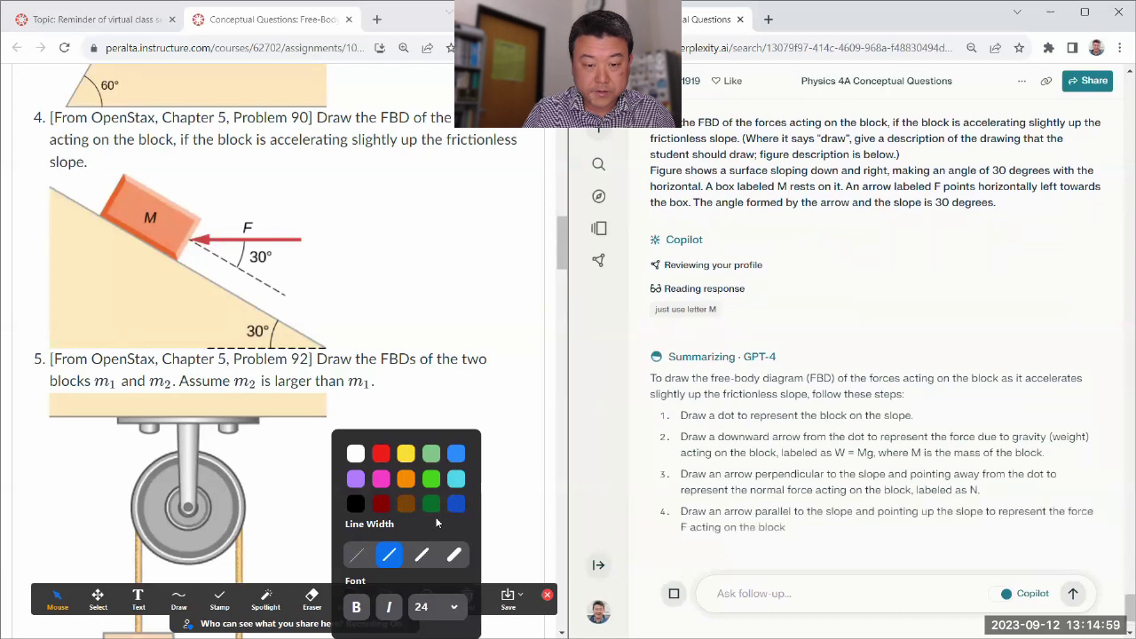
click(180, 594)
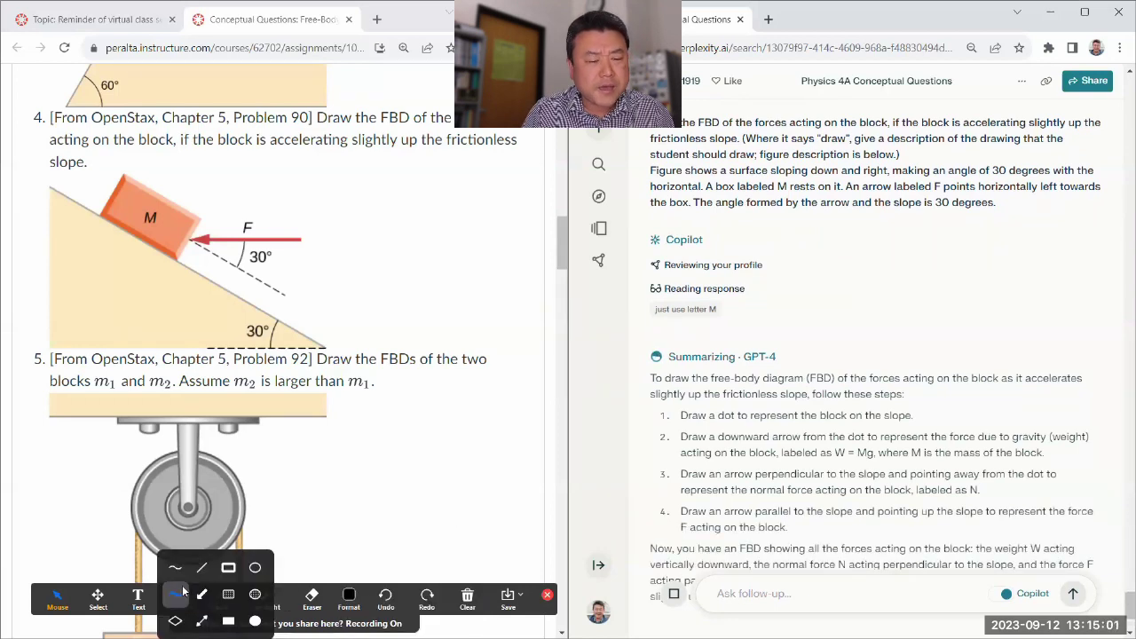
click(185, 595)
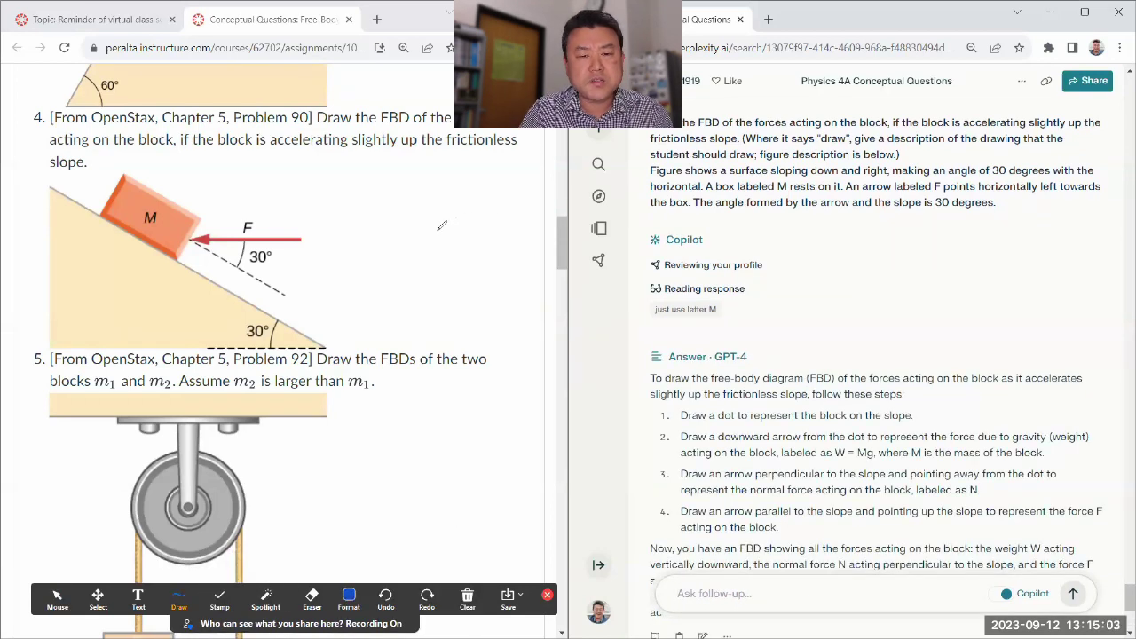
drag(442, 228, 441, 229)
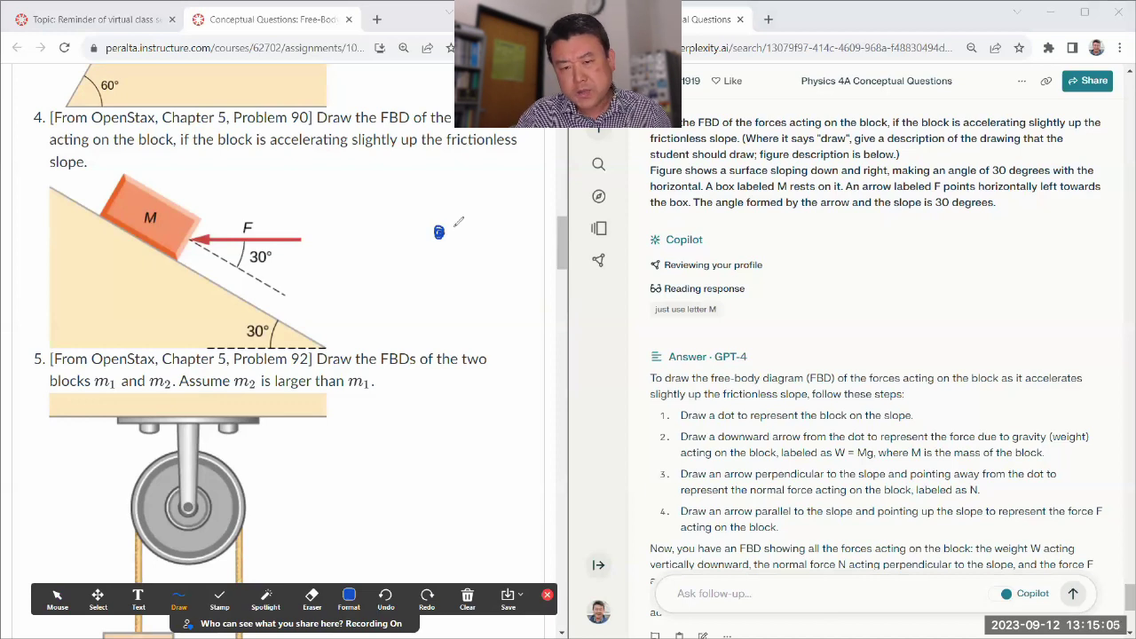
click(57, 596)
scroll(766, 450, down, 1)
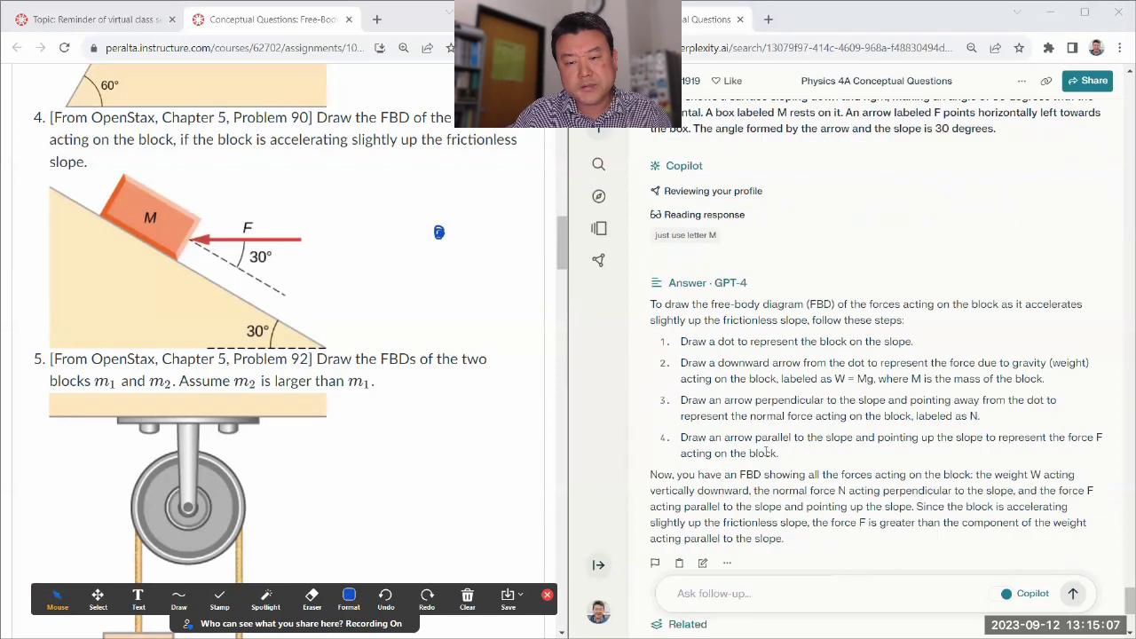
scroll(766, 450, down, 1)
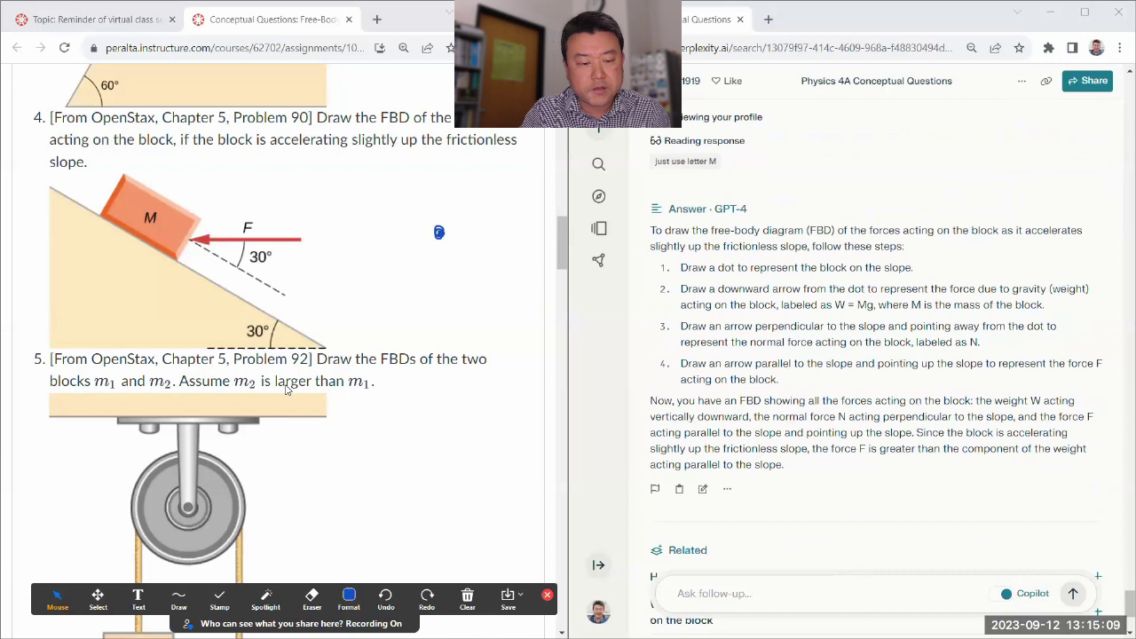
click(178, 596)
click(173, 574)
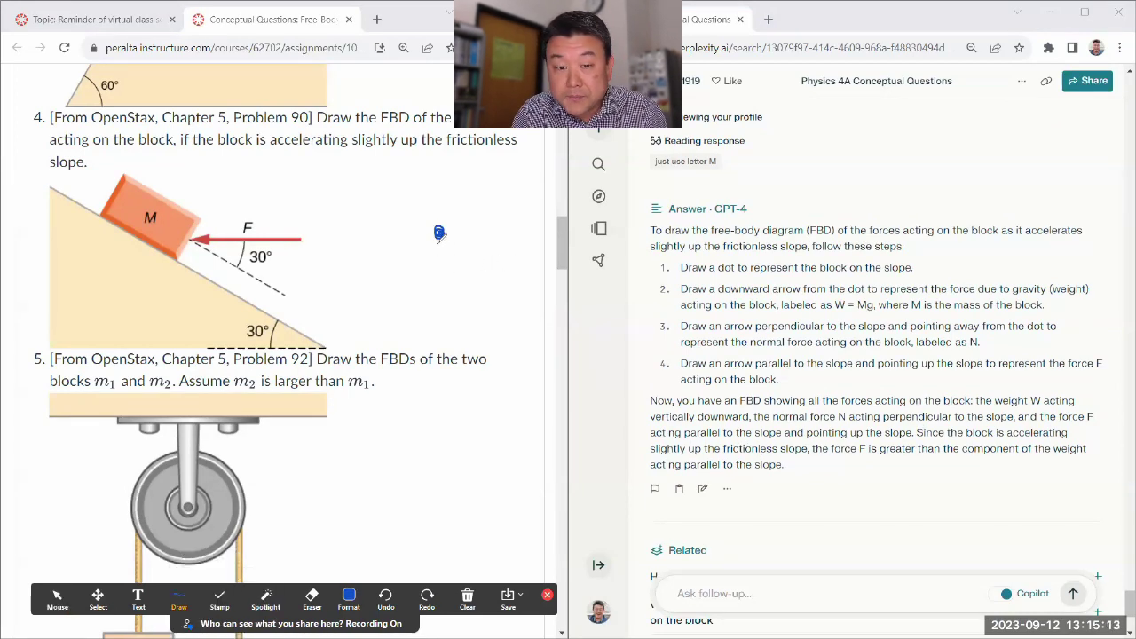
mouse_move(438, 233)
mouse_down()
mouse_move(439, 326)
mouse_move(452, 309)
mouse_up()
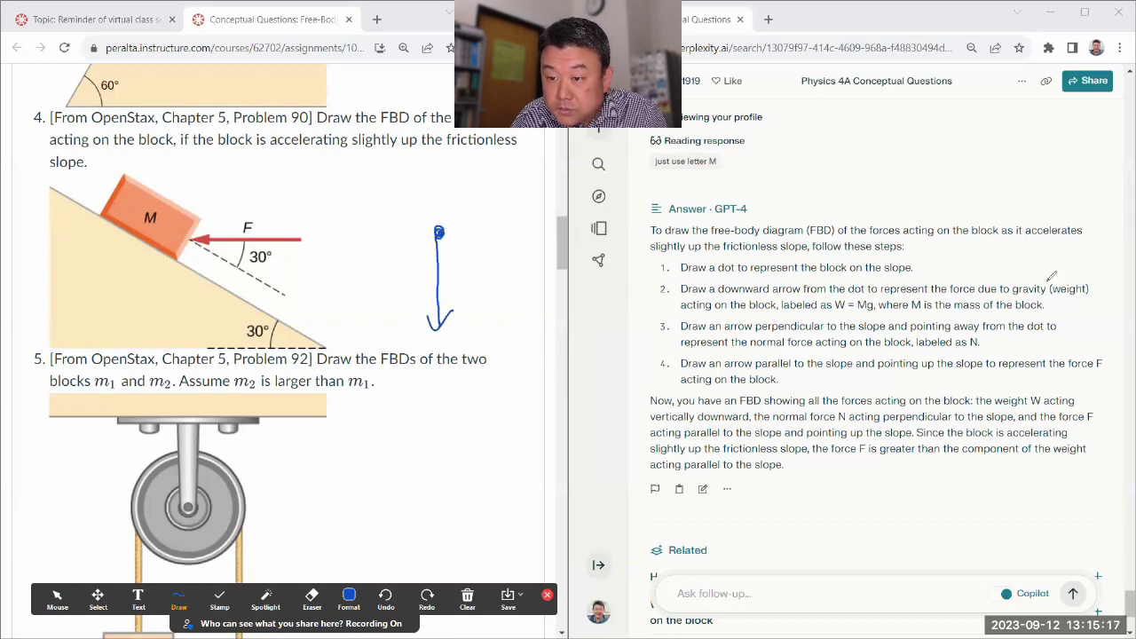
mouse_move(446, 268)
mouse_down()
mouse_move(453, 285)
mouse_move(470, 267)
mouse_up()
drag(471, 277, 519, 298)
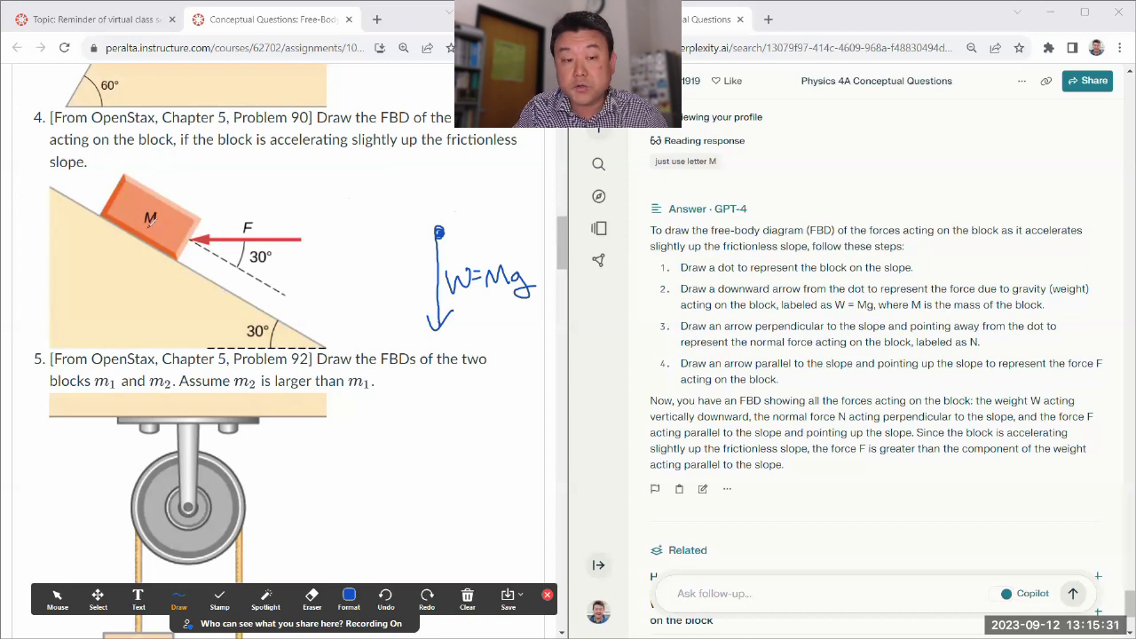
- Add N and F arrows, and circle the figure's horizontal F arrow and 30° angle
mouse_move(439, 231)
mouse_down()
mouse_move(492, 162)
mouse_move(510, 186)
mouse_move(517, 176)
mouse_up()
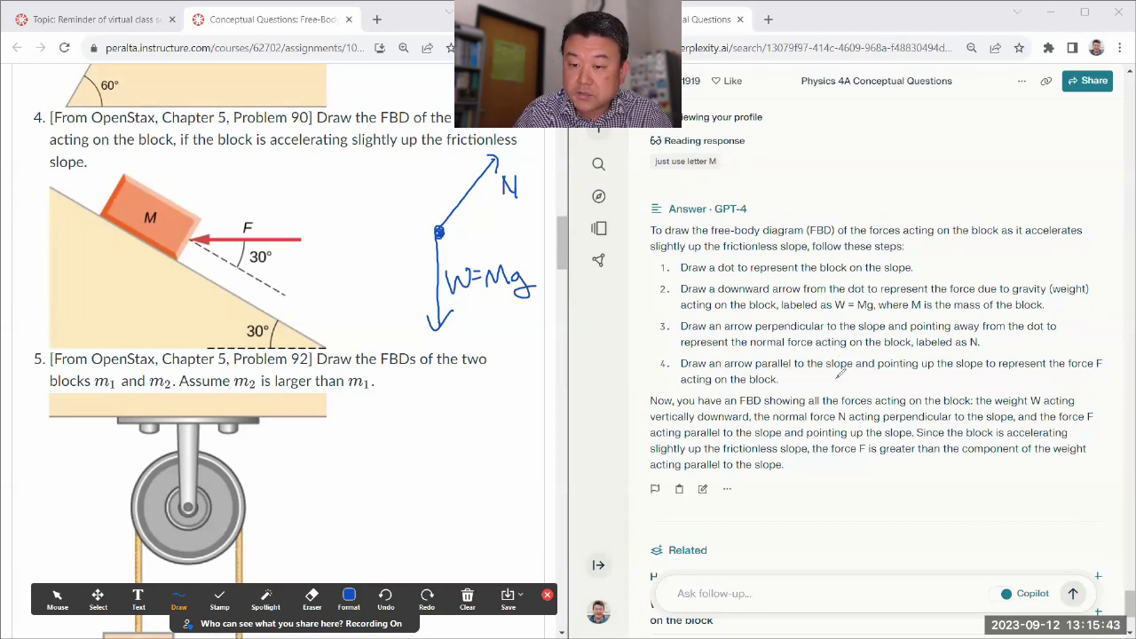
mouse_move(438, 228)
mouse_down()
mouse_move(370, 173)
mouse_move(375, 189)
mouse_move(408, 190)
mouse_move(423, 172)
mouse_up()
drag(409, 183, 420, 181)
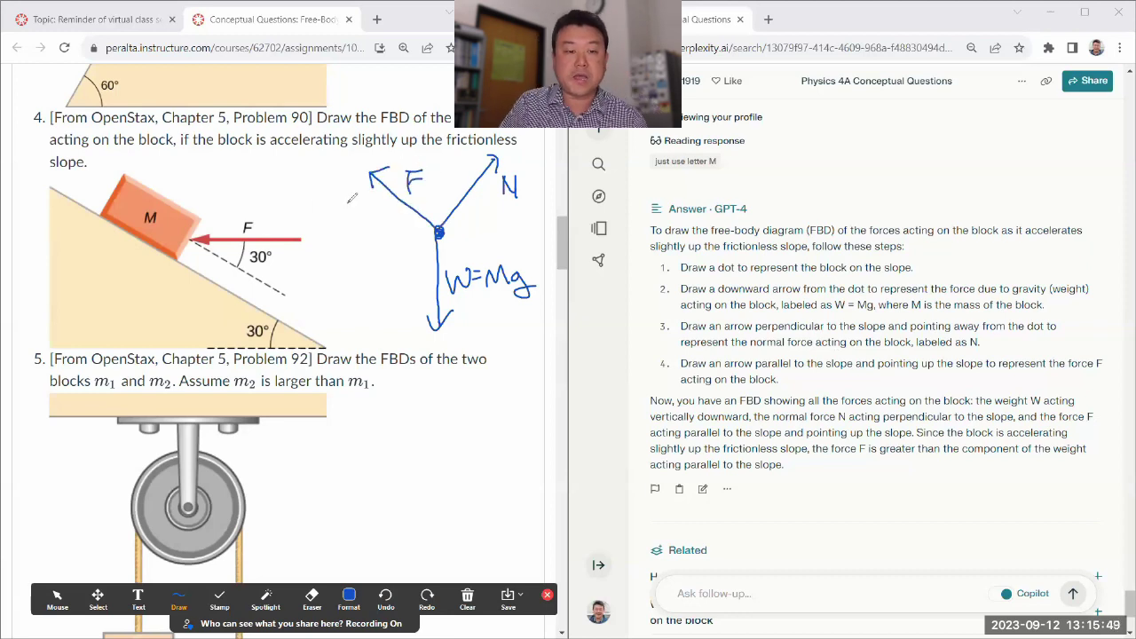
mouse_move(258, 207)
mouse_down()
mouse_move(325, 226)
mouse_move(242, 203)
mouse_up()
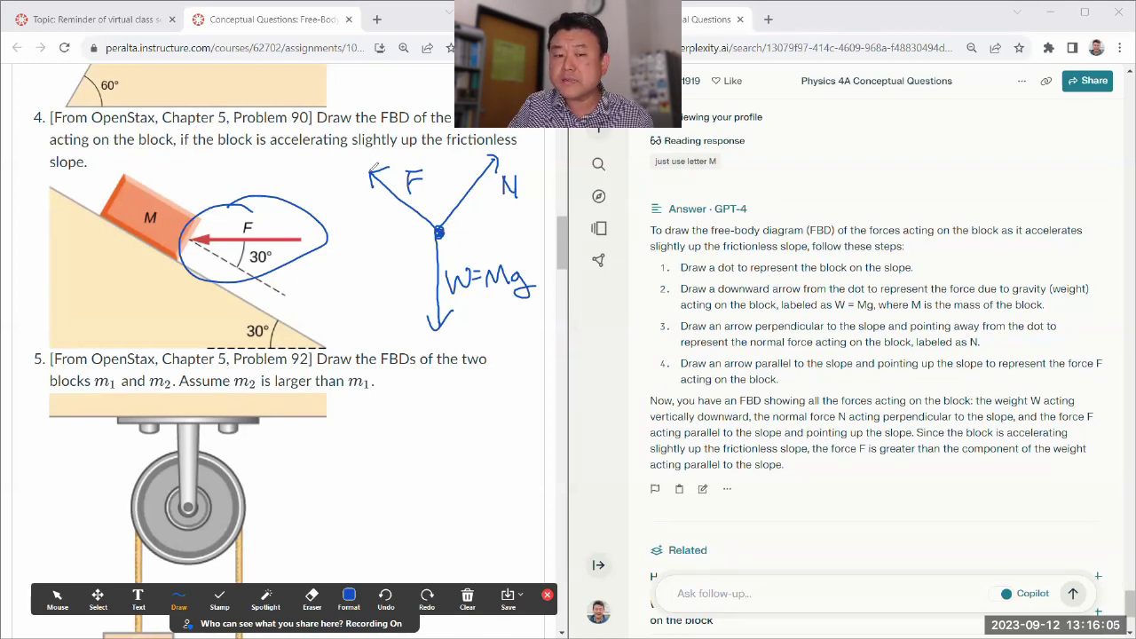
- Draw F as a red horizontal arrow and erase the old blue up-left F
click(349, 594)
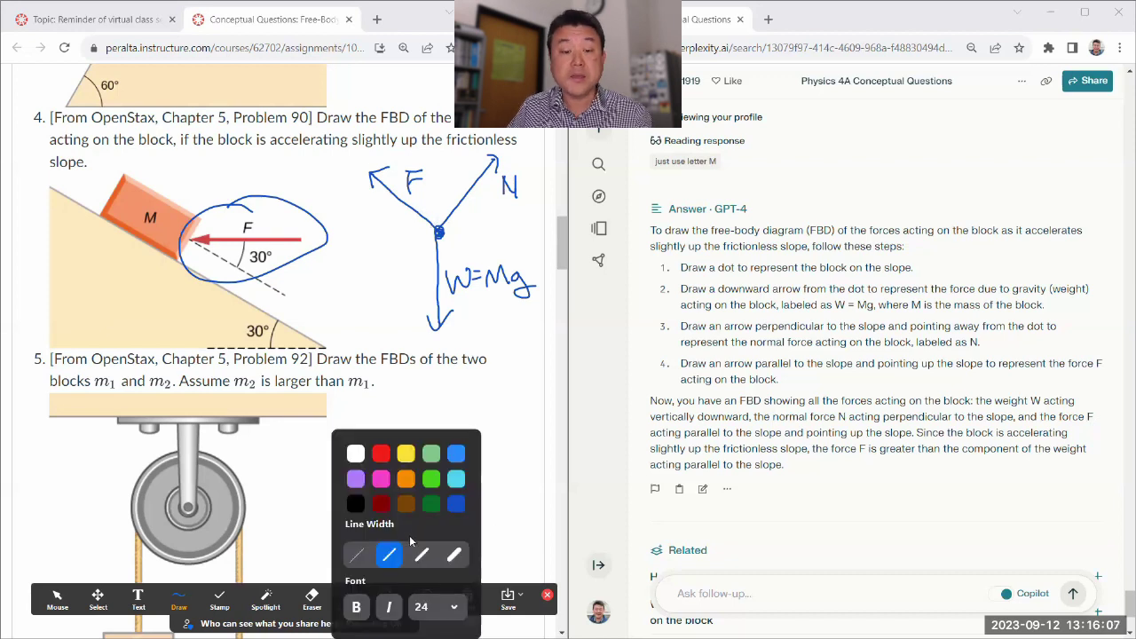
click(446, 473)
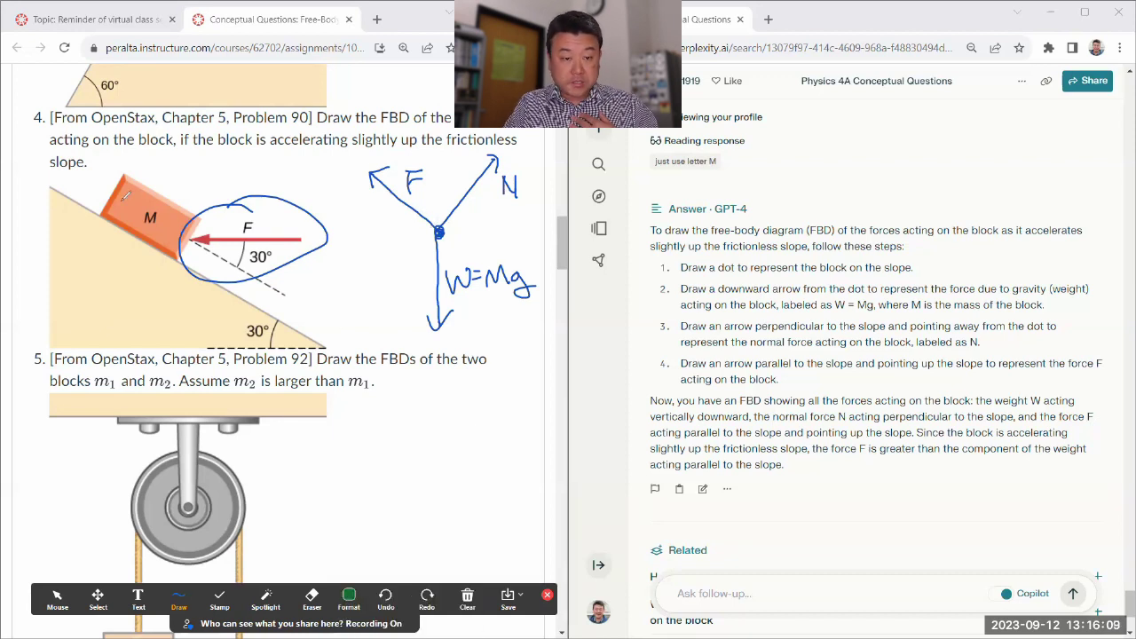
click(349, 595)
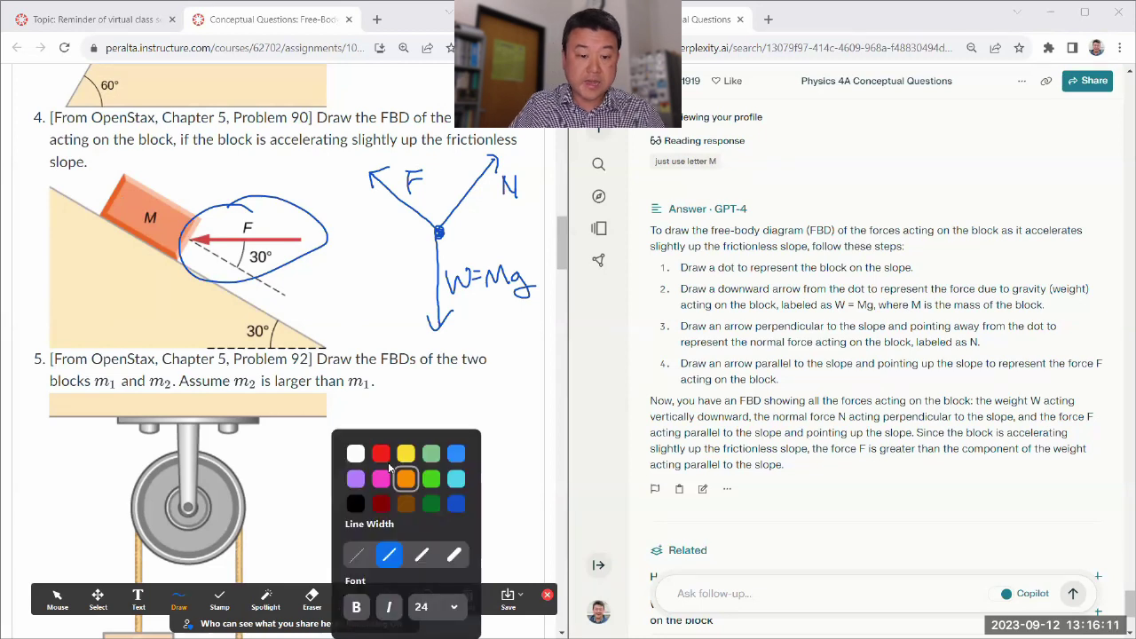
click(378, 462)
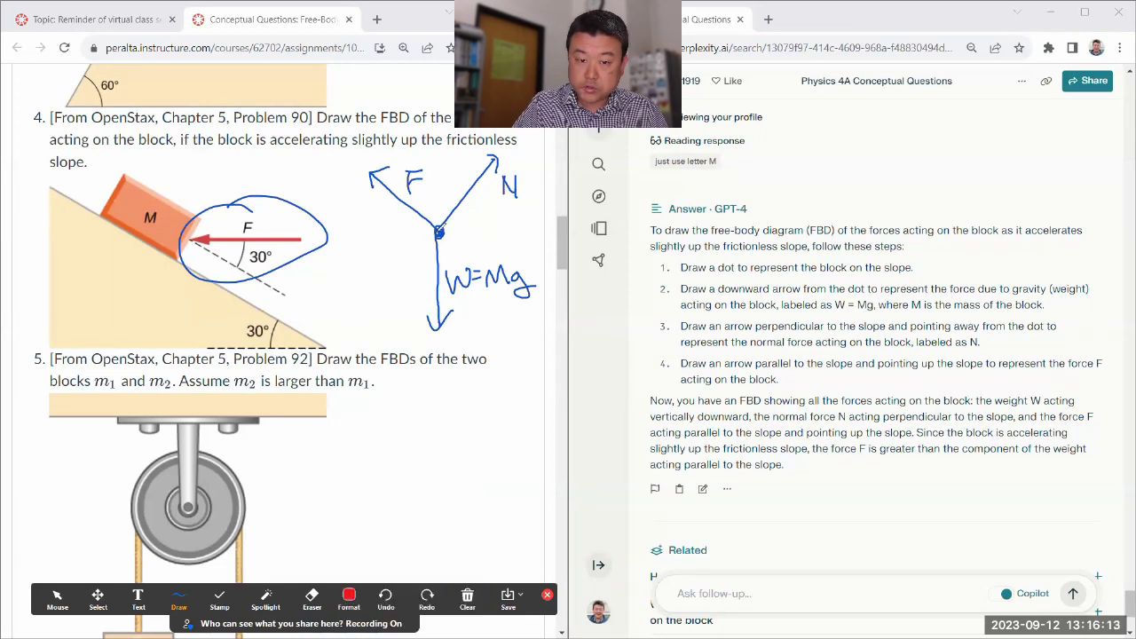
mouse_move(397, 233)
mouse_down()
mouse_move(344, 227)
mouse_move(360, 247)
mouse_up()
mouse_move(397, 248)
mouse_down()
mouse_move(377, 250)
mouse_move(375, 272)
mouse_move(395, 259)
mouse_up()
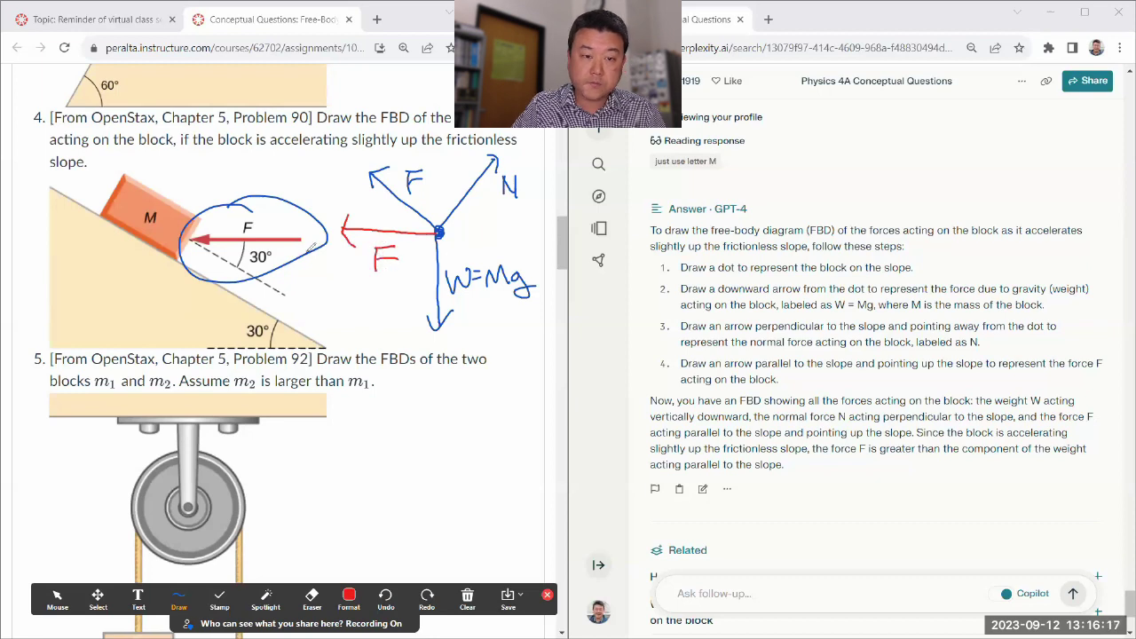
click(311, 594)
drag(415, 170, 387, 179)
- Draw dashed F∥ and F⊥ components of the red F with their labels
click(349, 594)
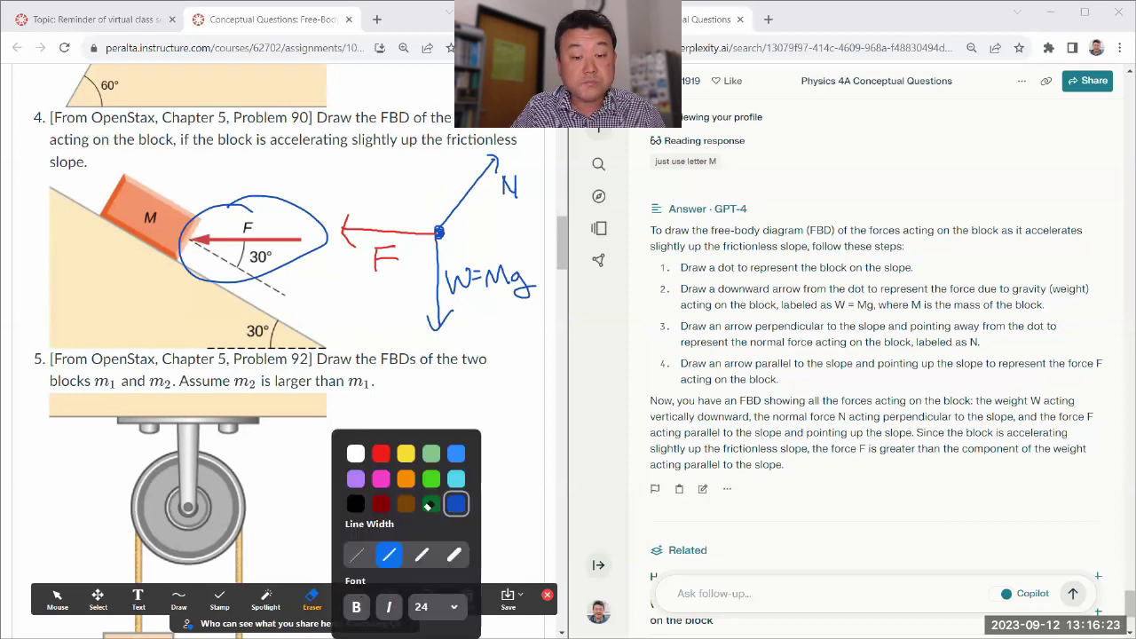
click(178, 595)
drag(428, 223, 370, 193)
mouse_move(370, 182)
mouse_down()
mouse_move(408, 202)
mouse_move(420, 176)
mouse_move(432, 200)
mouse_up()
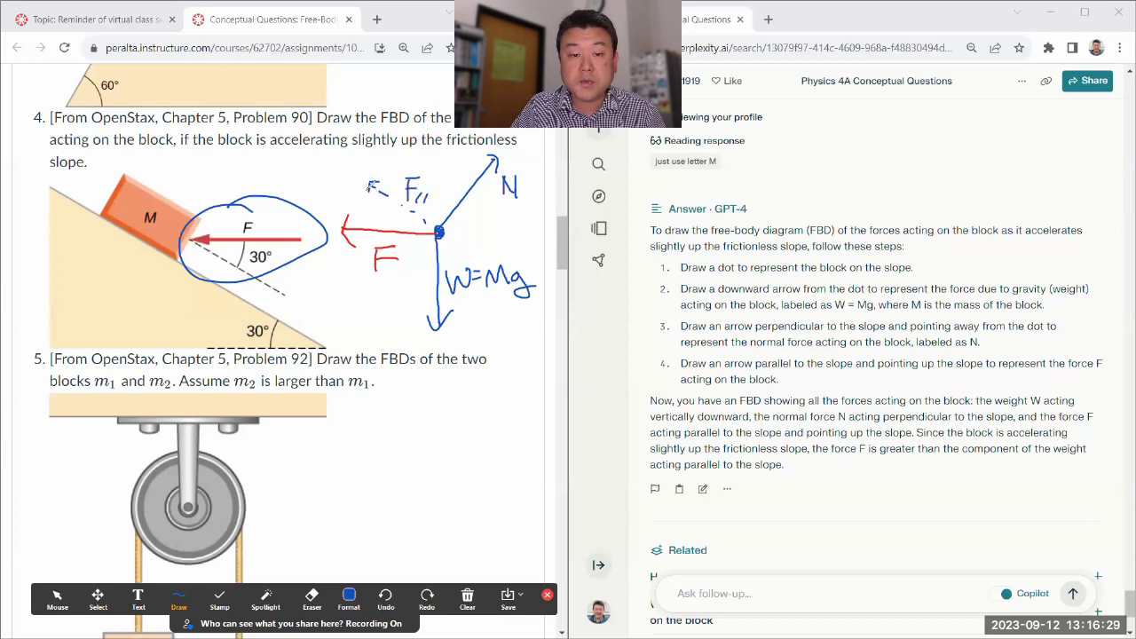
drag(367, 183, 358, 196)
drag(354, 207, 339, 224)
drag(333, 184, 332, 203)
mouse_move(332, 185)
mouse_down()
mouse_move(348, 183)
mouse_move(342, 193)
mouse_up()
drag(348, 196, 354, 205)
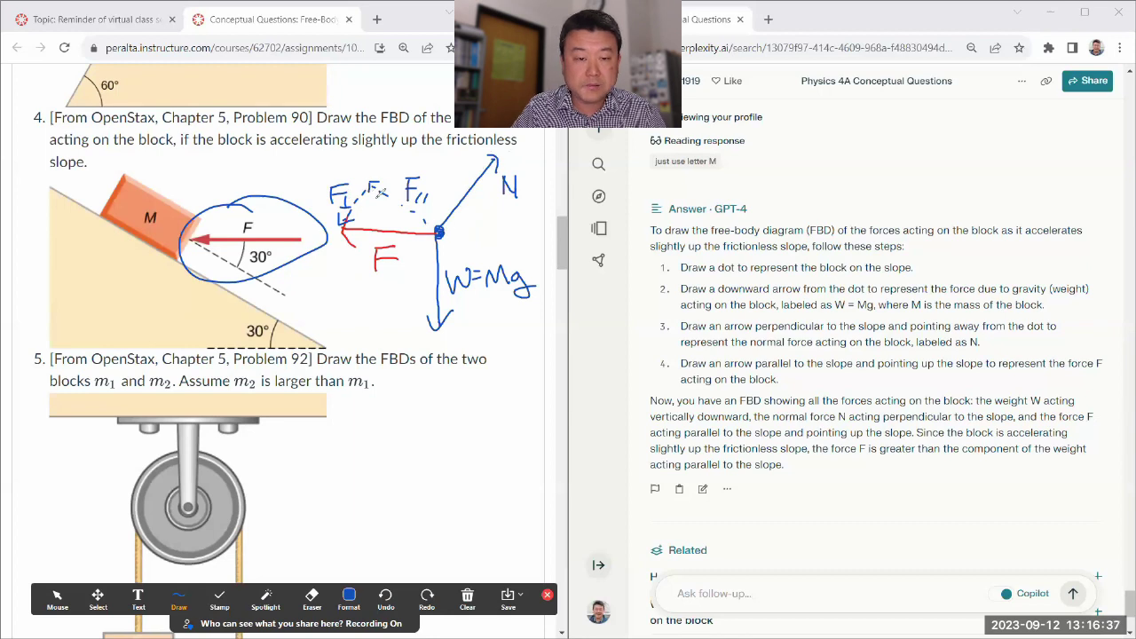
- Ring the force components with a yellow highlighter
click(349, 594)
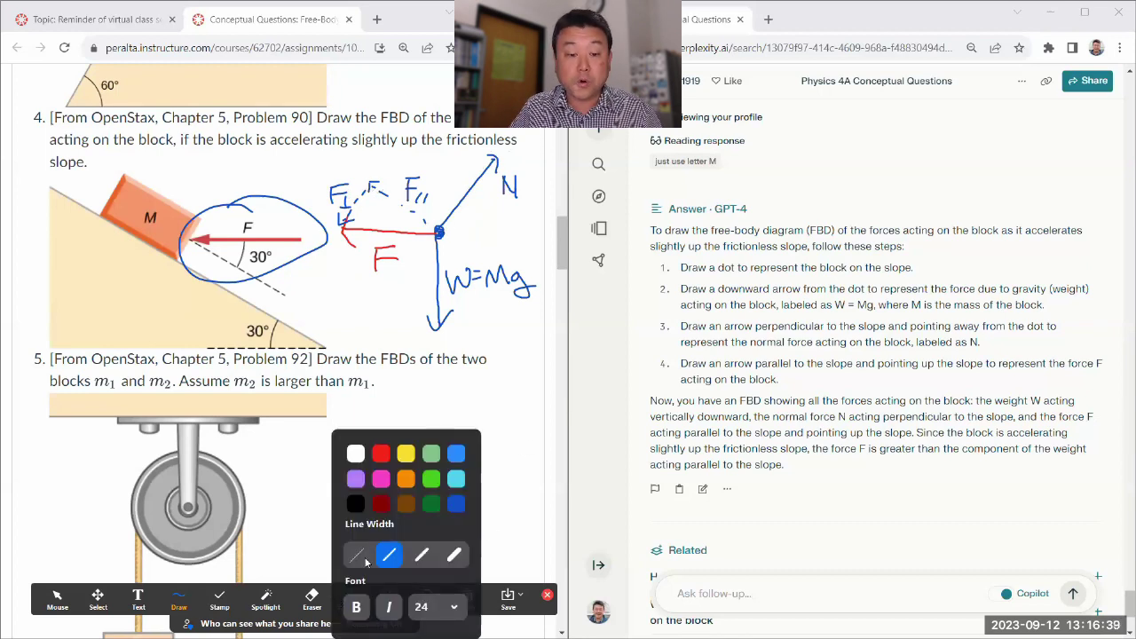
click(411, 465)
click(177, 594)
click(177, 594)
mouse_move(391, 166)
mouse_down()
mouse_move(470, 201)
mouse_move(371, 171)
mouse_up()
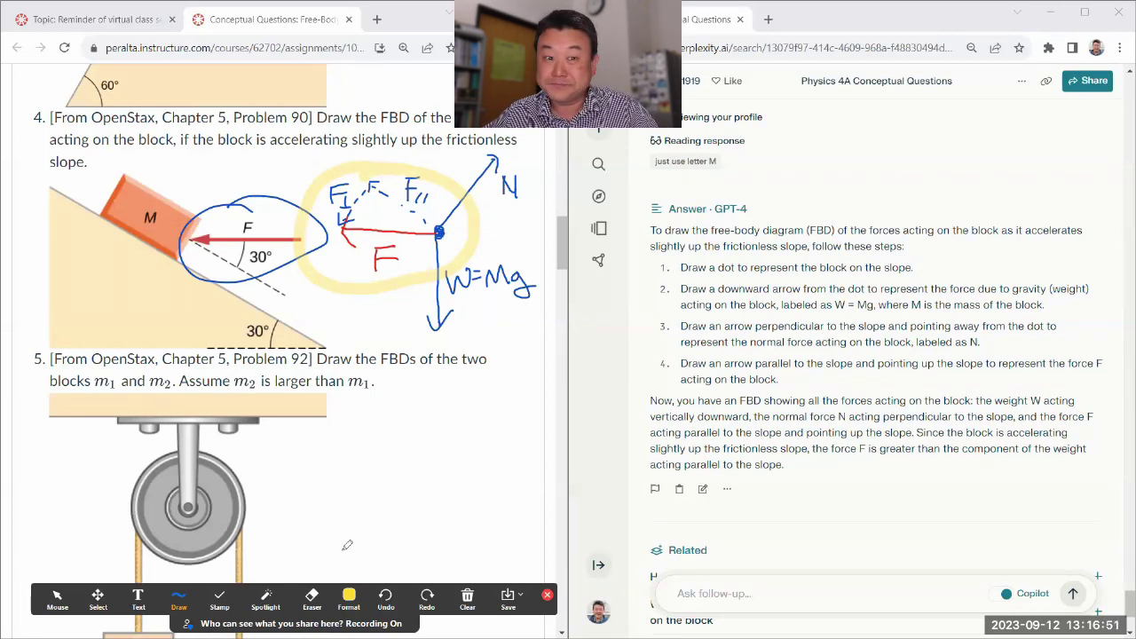
- Clear all of problem 4's annotation drawings and leave annotation mode
click(467, 597)
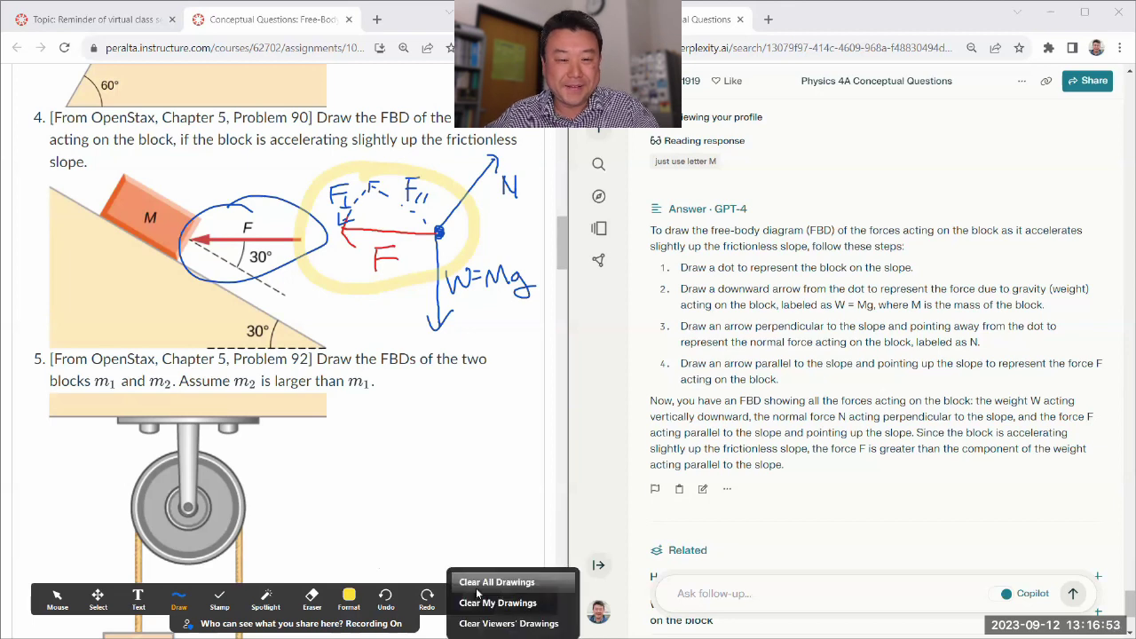
click(466, 582)
click(57, 599)
- Paste problem 5's question and pulley figure into Ask follow-up
scroll(334, 217, down, 3)
mouse_move(322, 212)
mouse_down()
mouse_move(364, 238)
mouse_move(376, 335)
mouse_up()
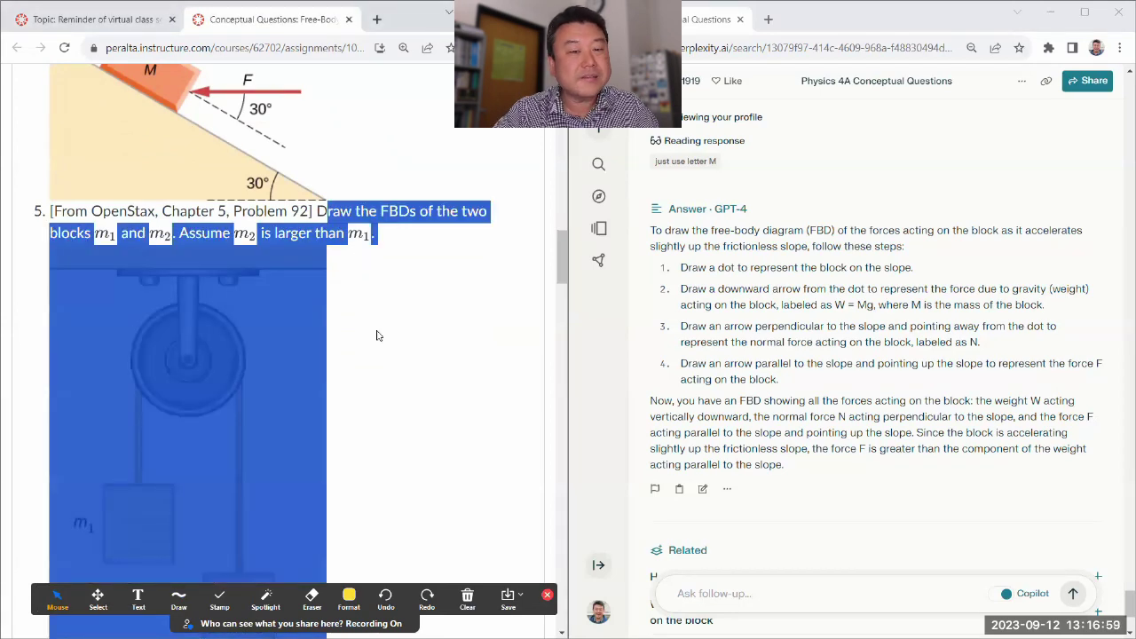
scroll(305, 382, down, 2)
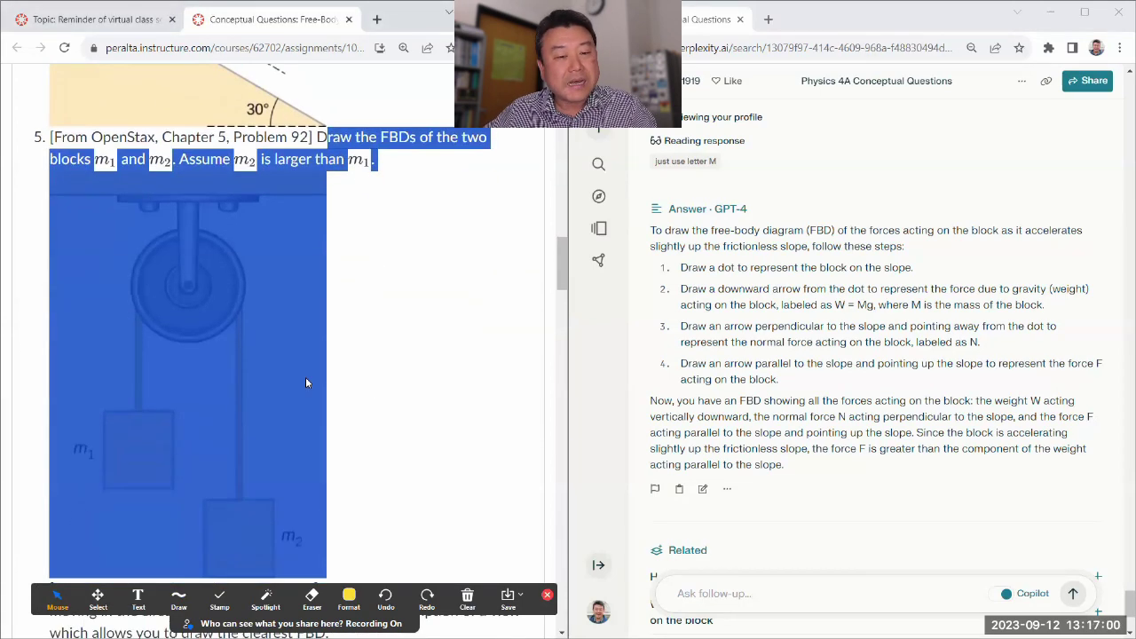
click(721, 590)
text(raw the FBDs of the two blocks  and . Assume  is larger than . A pulley is attached to the ceiling. A rope goes over it. A block of mass m1 is attached to the left end of the rope and another block labeled m2 is attached to the right end of the rope. M2 hangs lower than m1.)
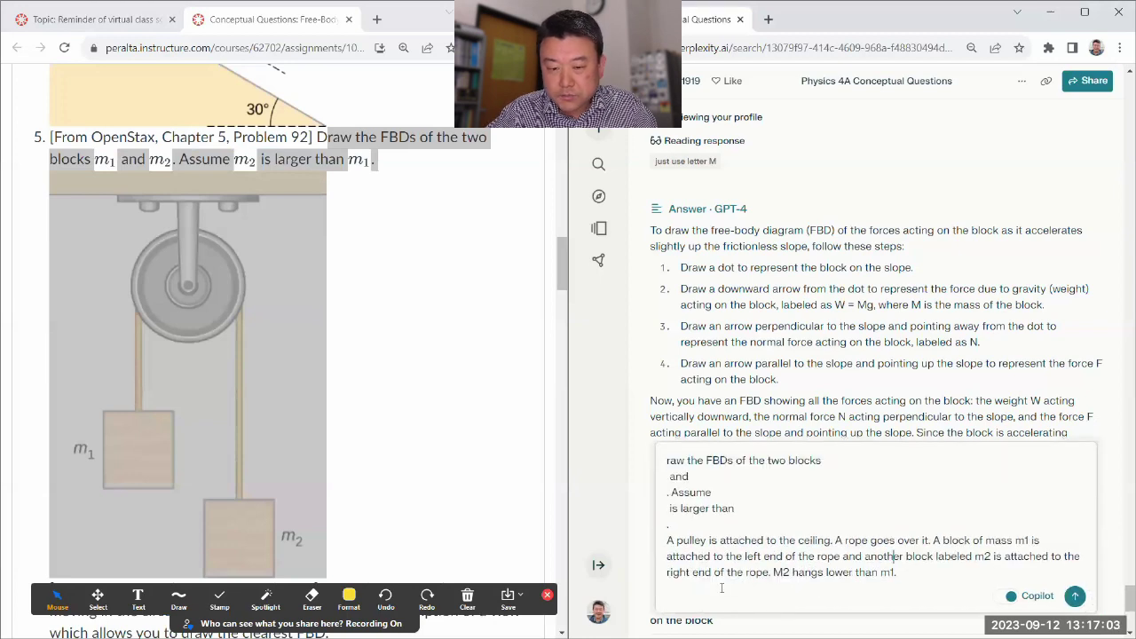
- Restore the missing 'D' and the m1, m2 subscripts, and remove stray line breaks
key(ctrl+Home)
text(D)
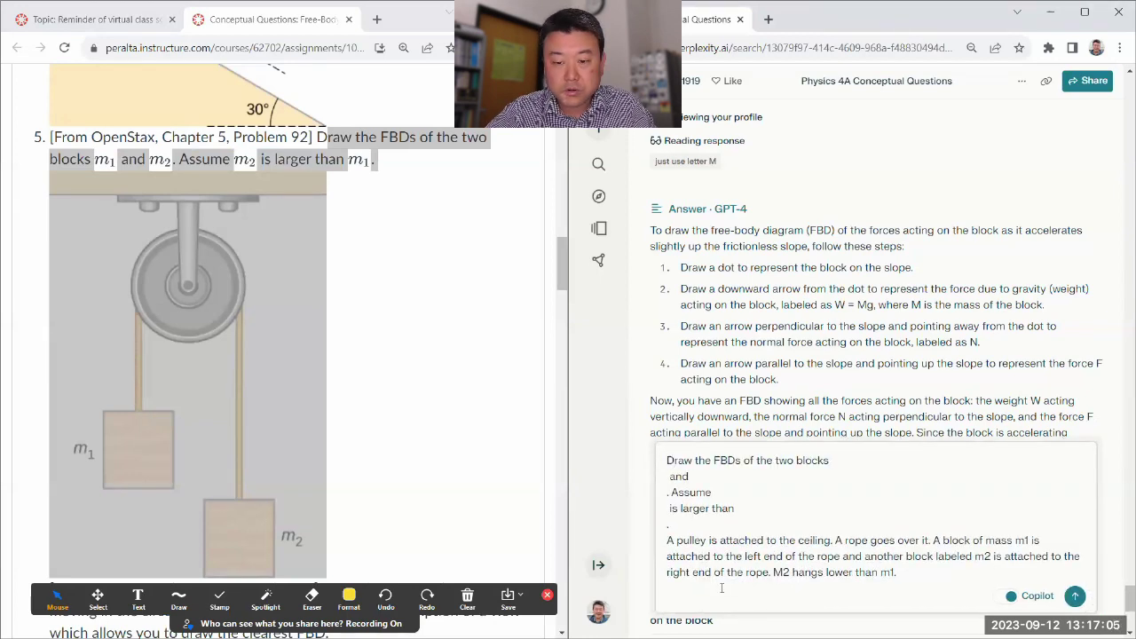
text(1)
key(Delete)
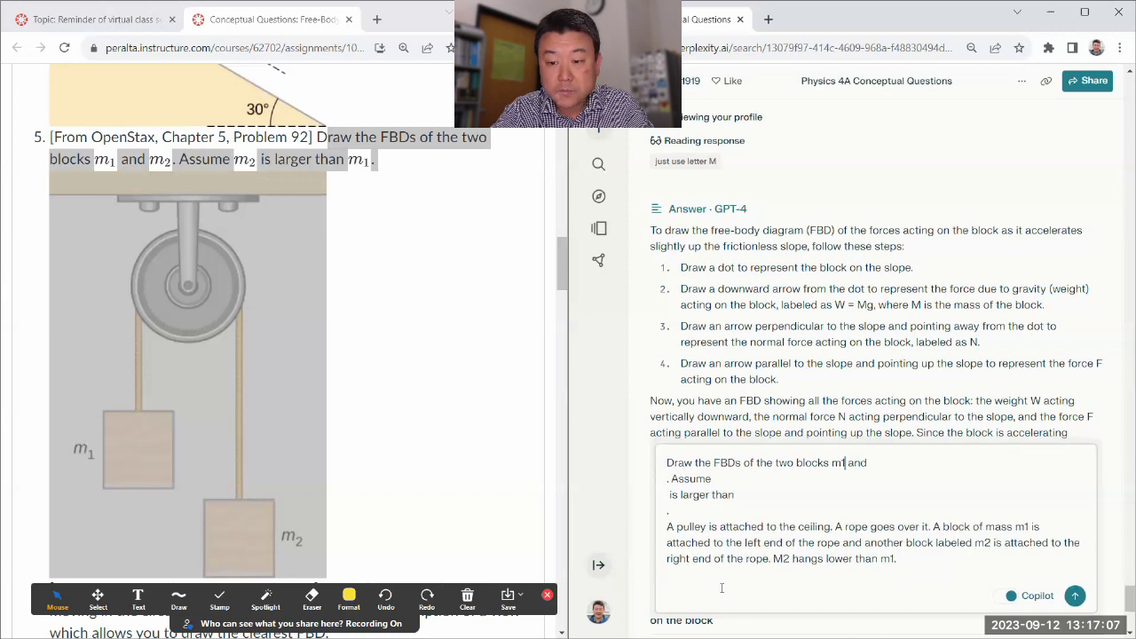
text(m2)
key(Delete)
text(2)
key(Delete)
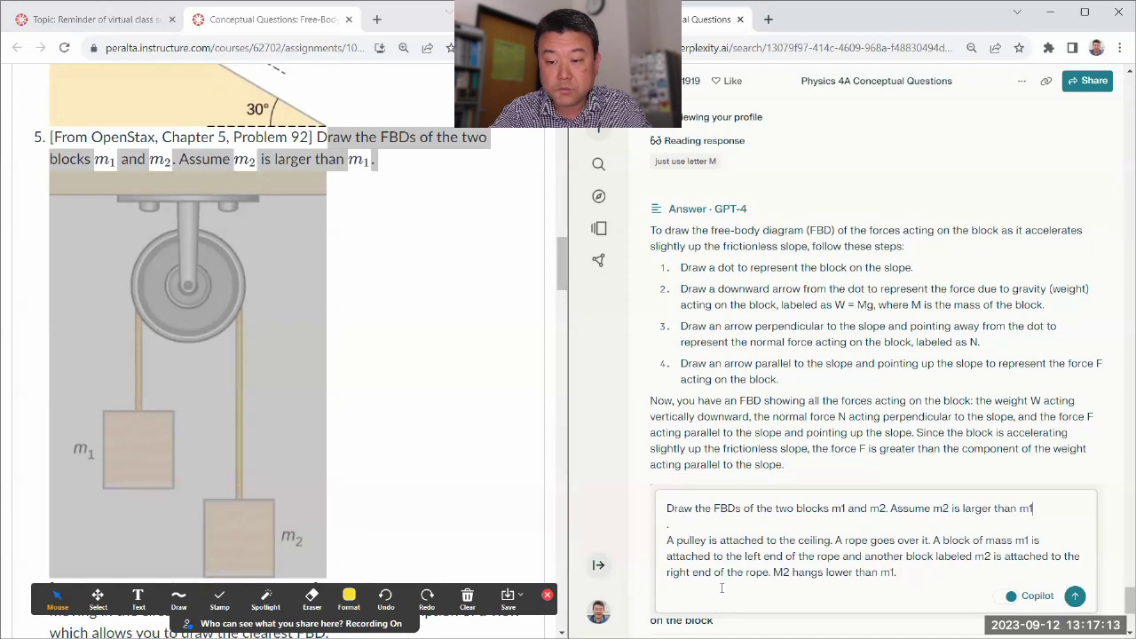
text(1)
key(Delete)
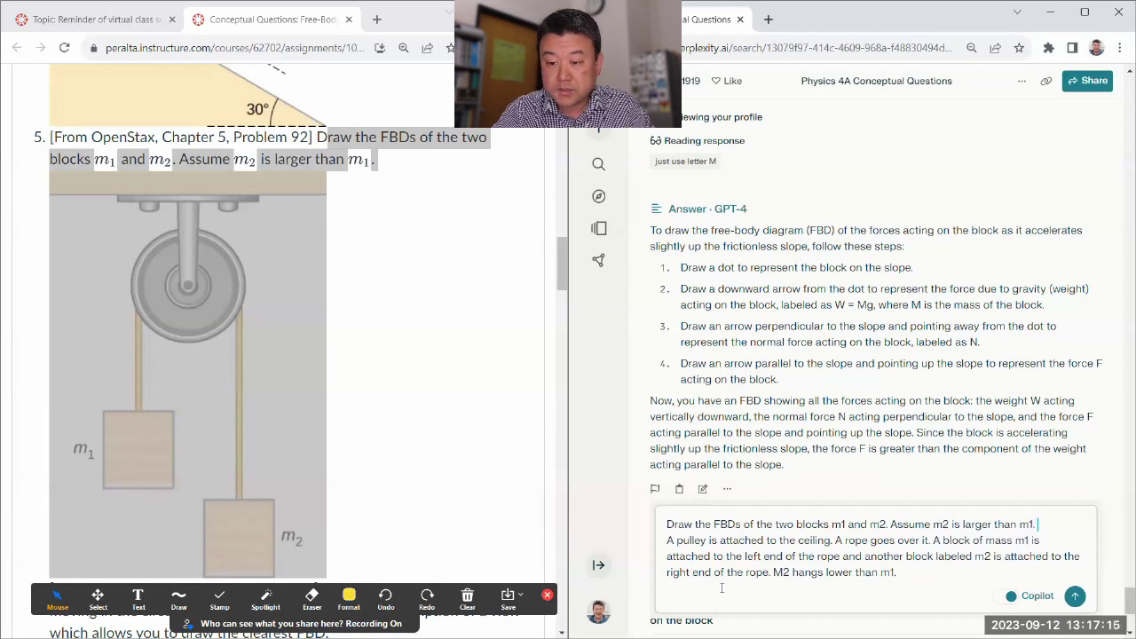
- Add the drawing-description note, correct M2 to m2, and submit problem 5
key(super+v)
scroll(981, 412, down, 2)
scroll(980, 413, down, 2)
click(981, 417)
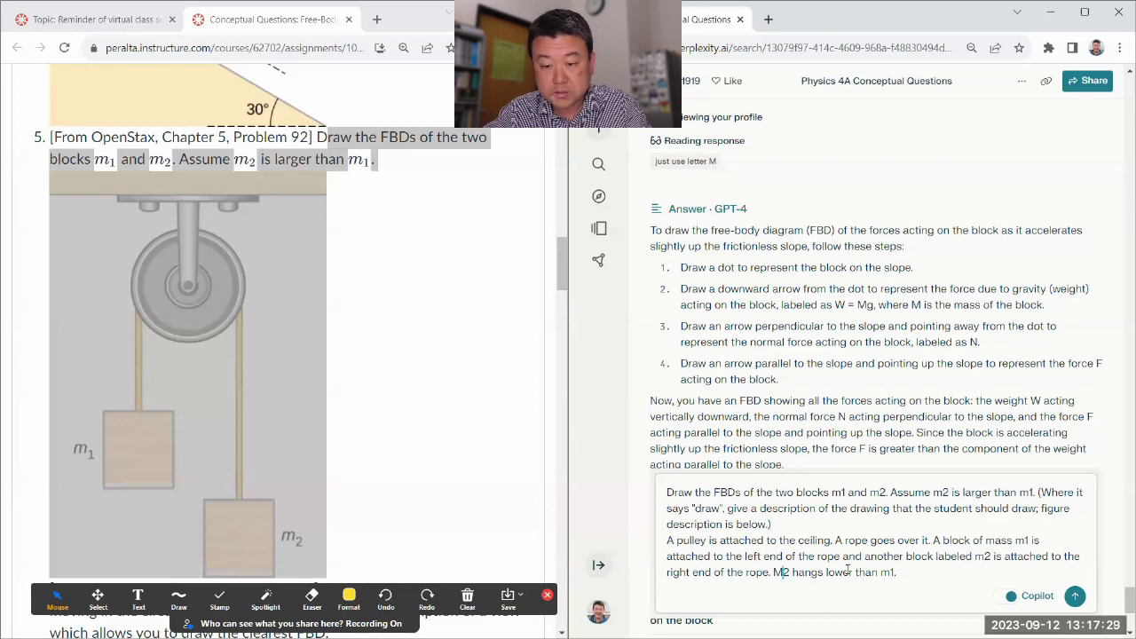
key(BackSpace)
text(m)
scroll(847, 571, up, 1)
scroll(919, 572, down, 2)
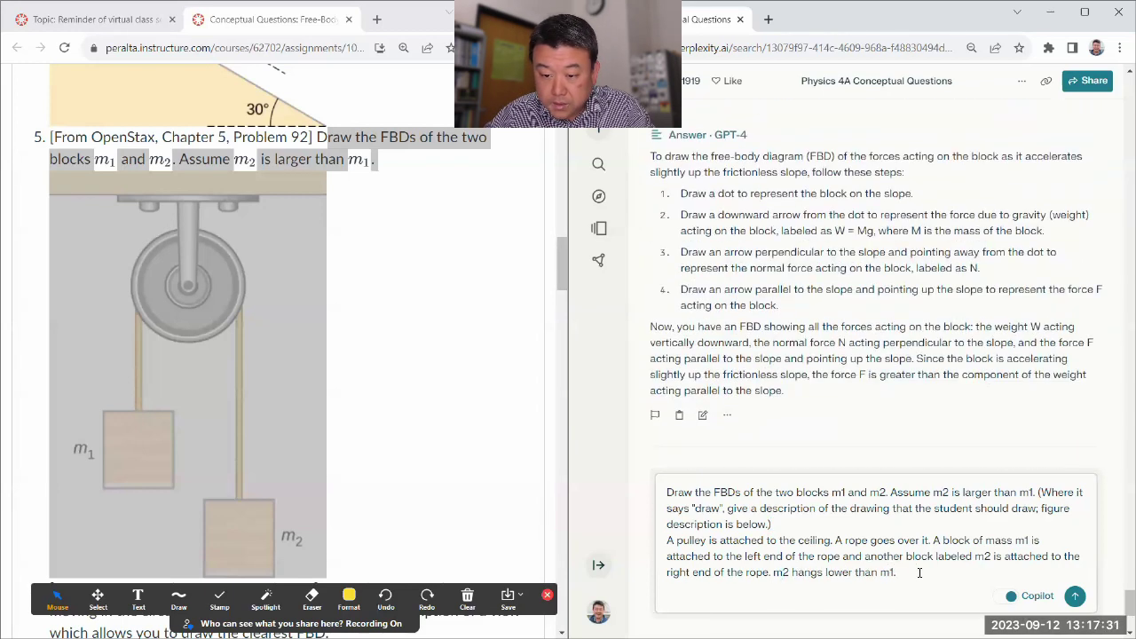
click(1075, 596)
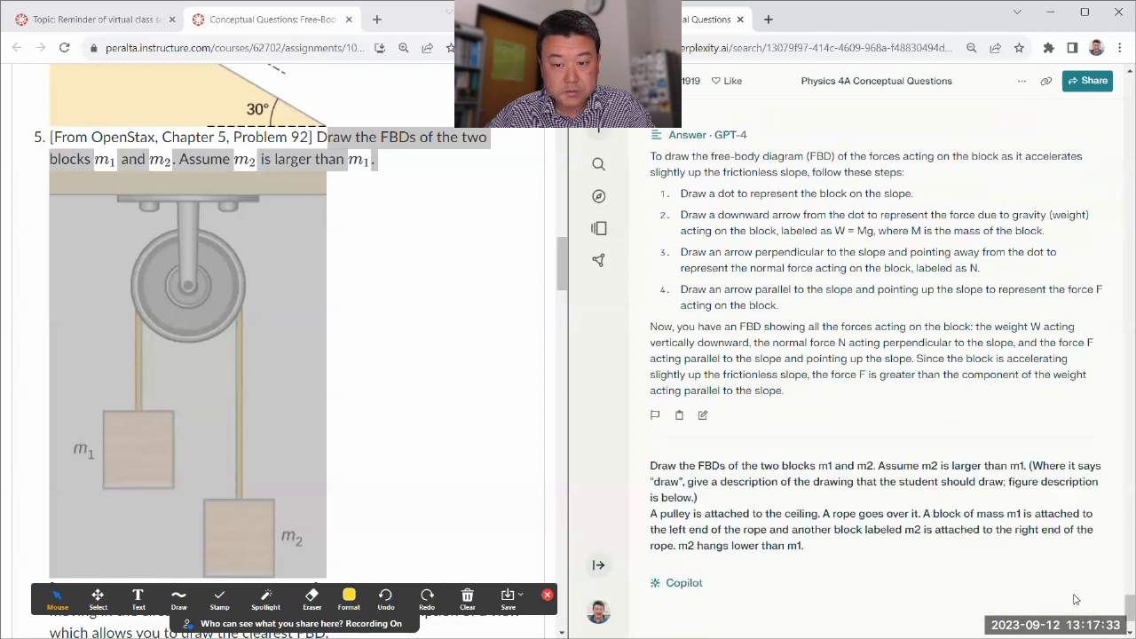
- In green pen, draw block m1's dot and label it m1
click(518, 371)
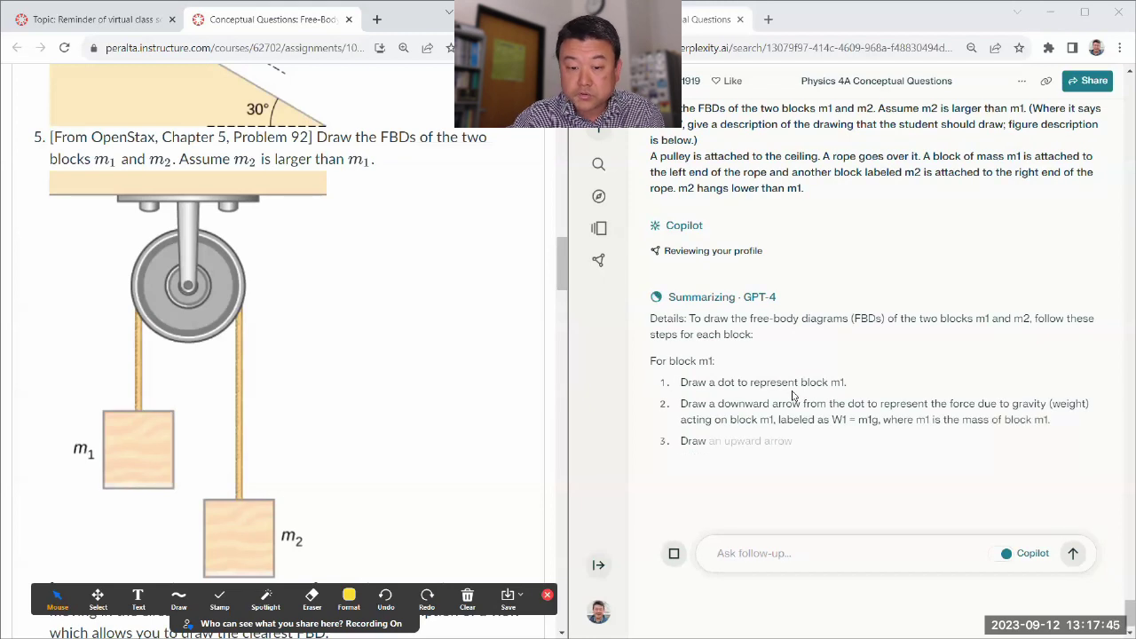
click(348, 596)
click(370, 509)
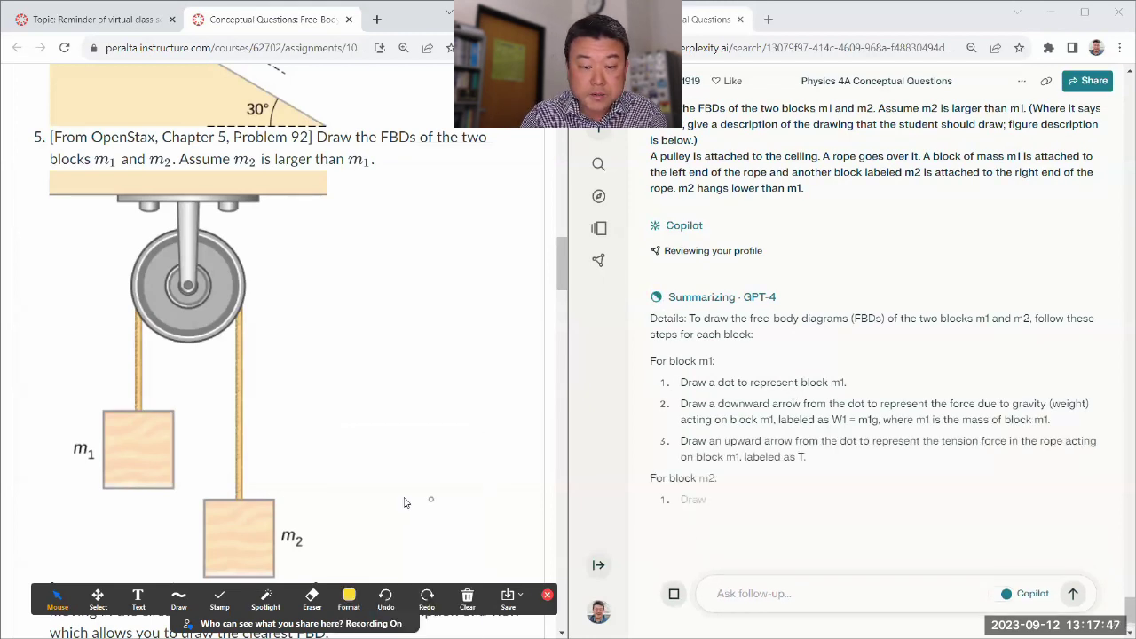
click(178, 596)
click(179, 568)
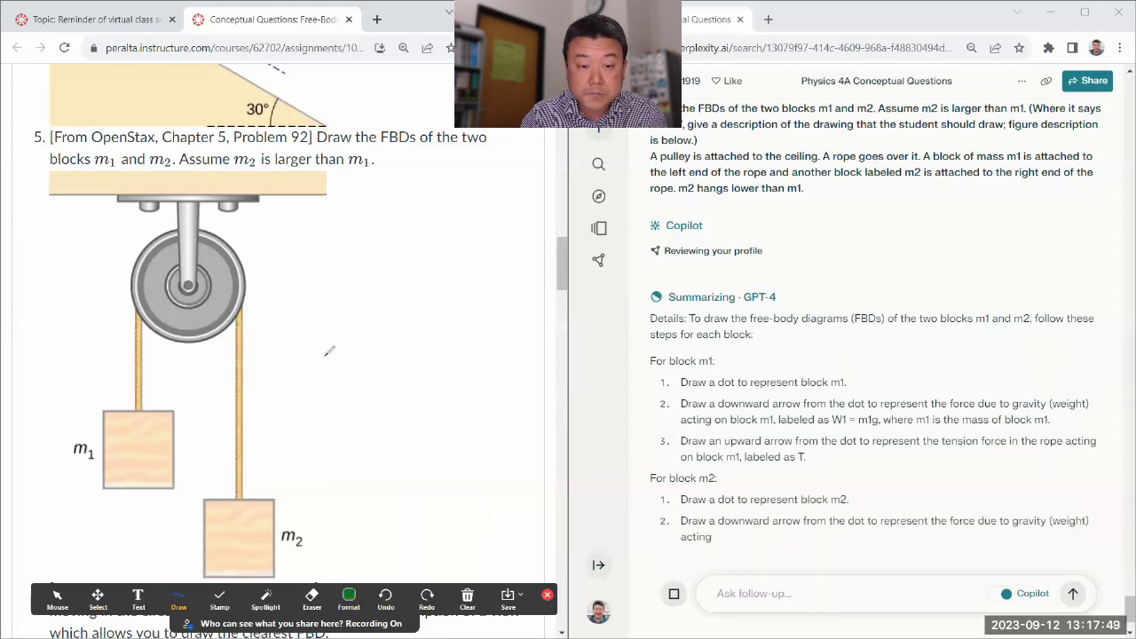
mouse_move(326, 352)
mouse_down()
mouse_move(348, 355)
mouse_move(365, 379)
mouse_up()
drag(377, 370, 378, 383)
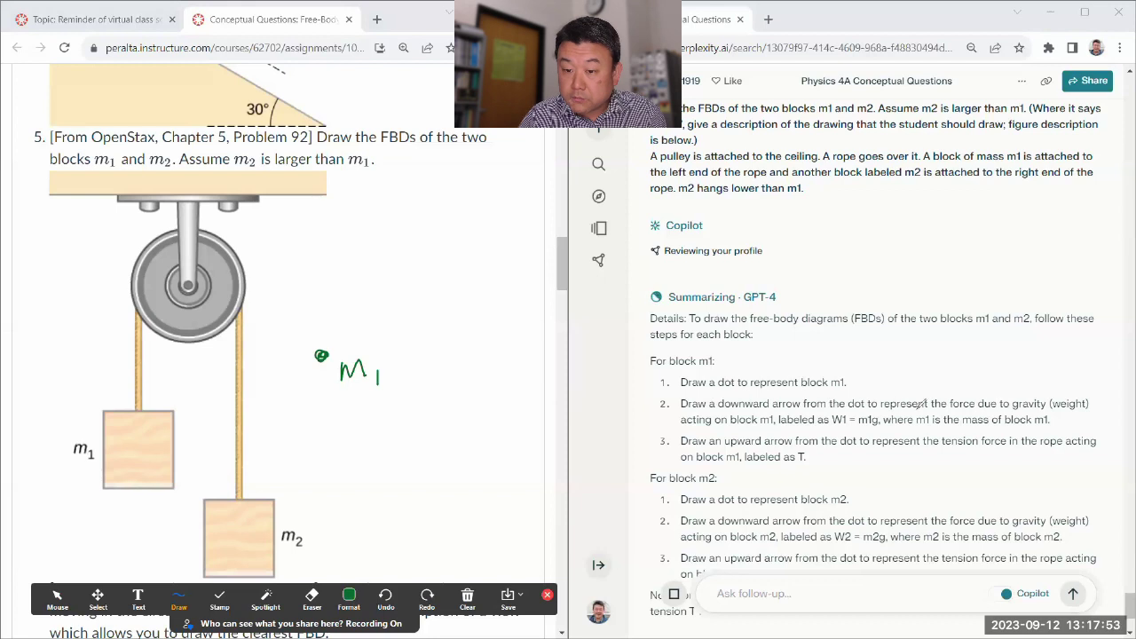
- Add m1's downward weight W1=m1g and upward tension T arrows
mouse_move(318, 365)
mouse_down()
mouse_move(317, 451)
mouse_move(352, 417)
mouse_move(360, 440)
mouse_up()
drag(372, 425, 418, 442)
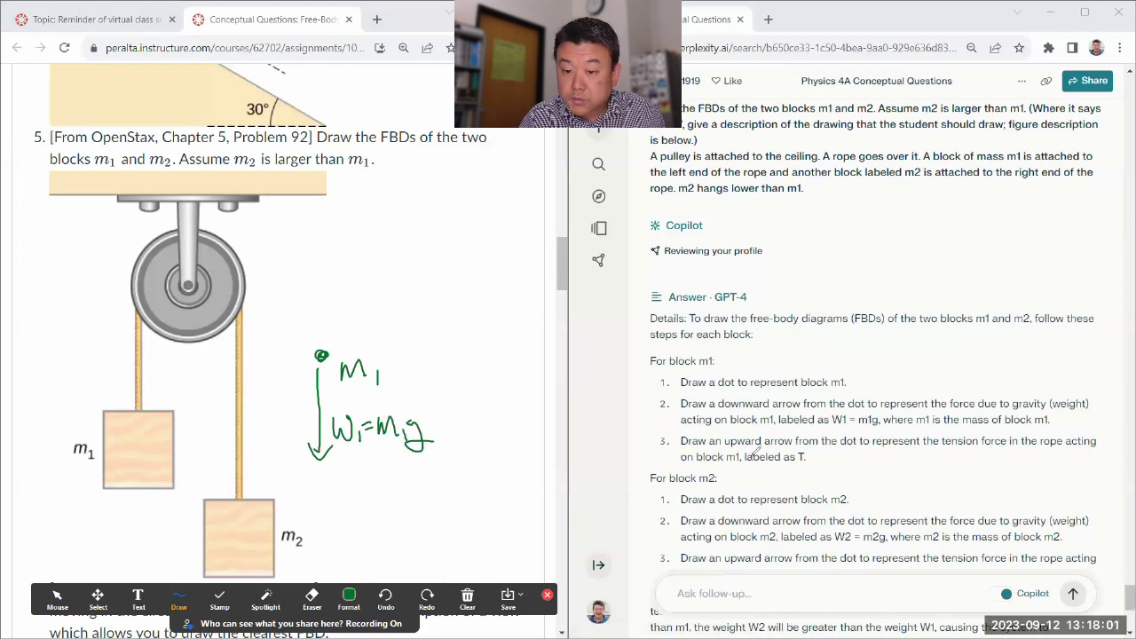
mouse_move(323, 353)
mouse_down()
mouse_move(321, 277)
mouse_move(358, 306)
mouse_move(350, 326)
mouse_up()
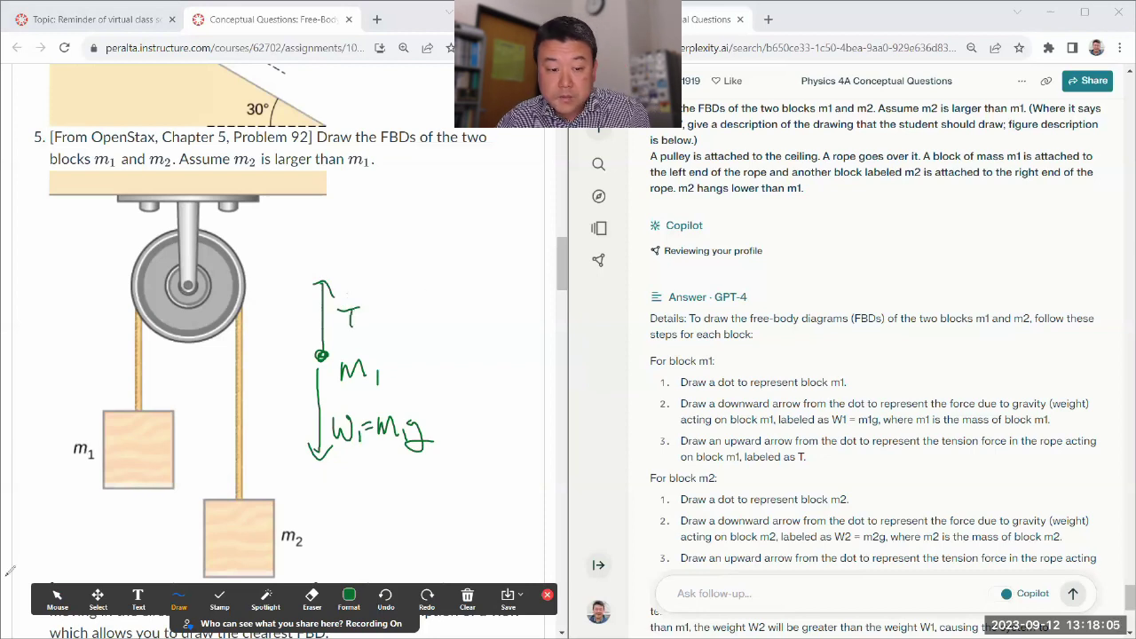
click(57, 596)
scroll(759, 470, down, 2)
scroll(758, 470, down, 1)
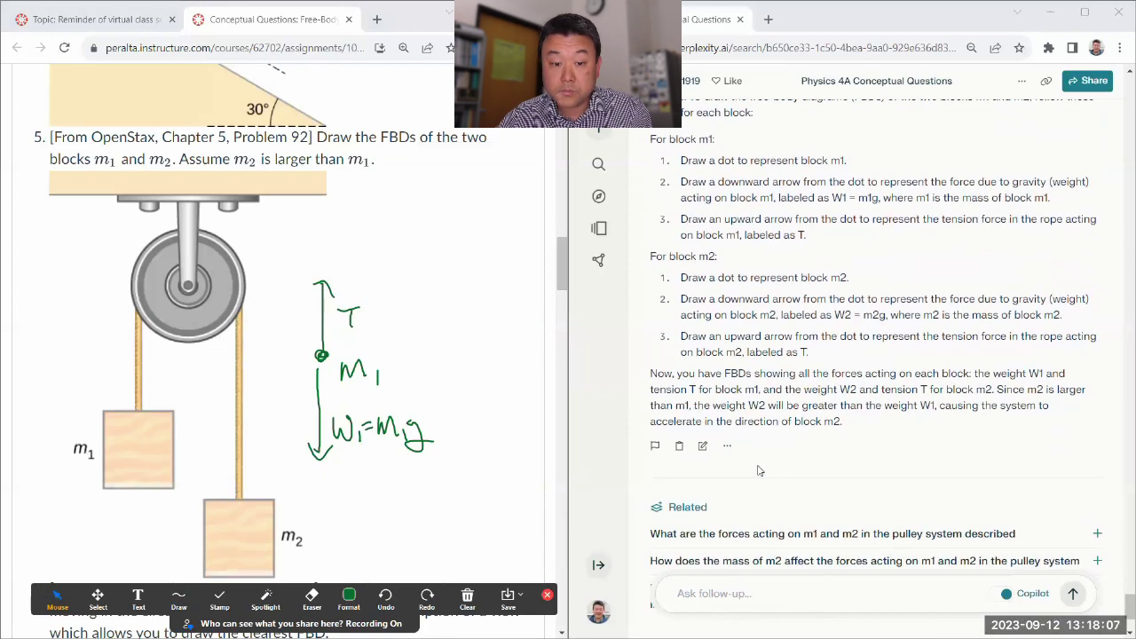
- Sketch block m2's free-body diagram: a dot with weight W2 = m2g down and tension T up
click(177, 595)
click(473, 359)
mouse_move(495, 376)
mouse_down()
mouse_move(508, 364)
mouse_move(545, 381)
mouse_up()
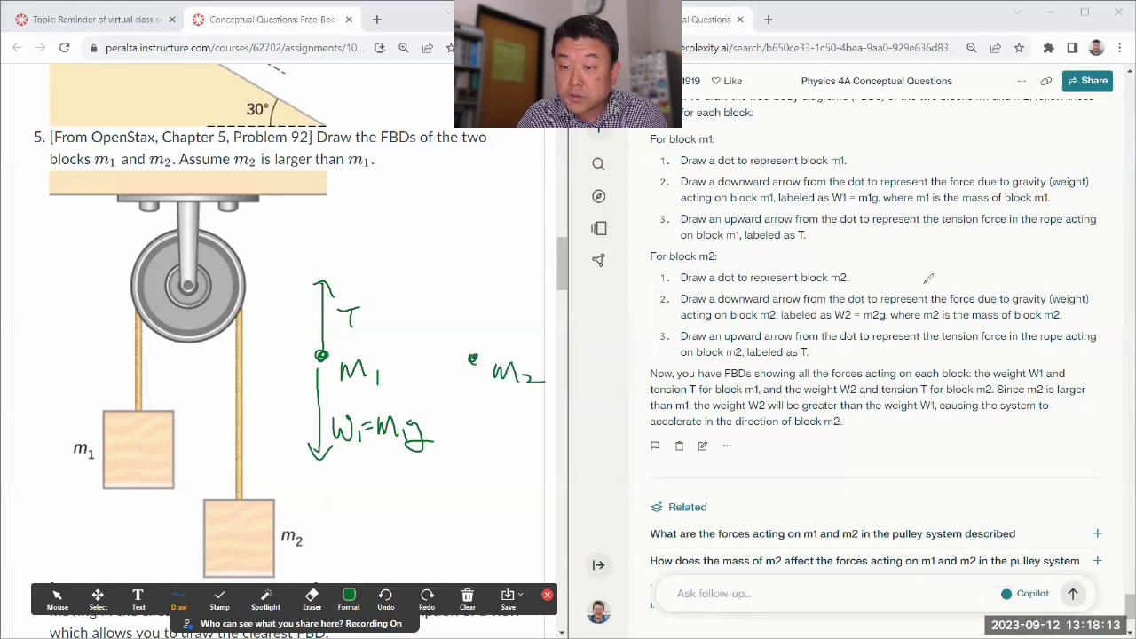
mouse_move(477, 359)
mouse_down()
mouse_move(476, 459)
mouse_move(487, 436)
mouse_move(510, 439)
mouse_up()
mouse_move(517, 423)
mouse_down()
mouse_move(538, 437)
mouse_move(539, 415)
mouse_move(603, 440)
mouse_up()
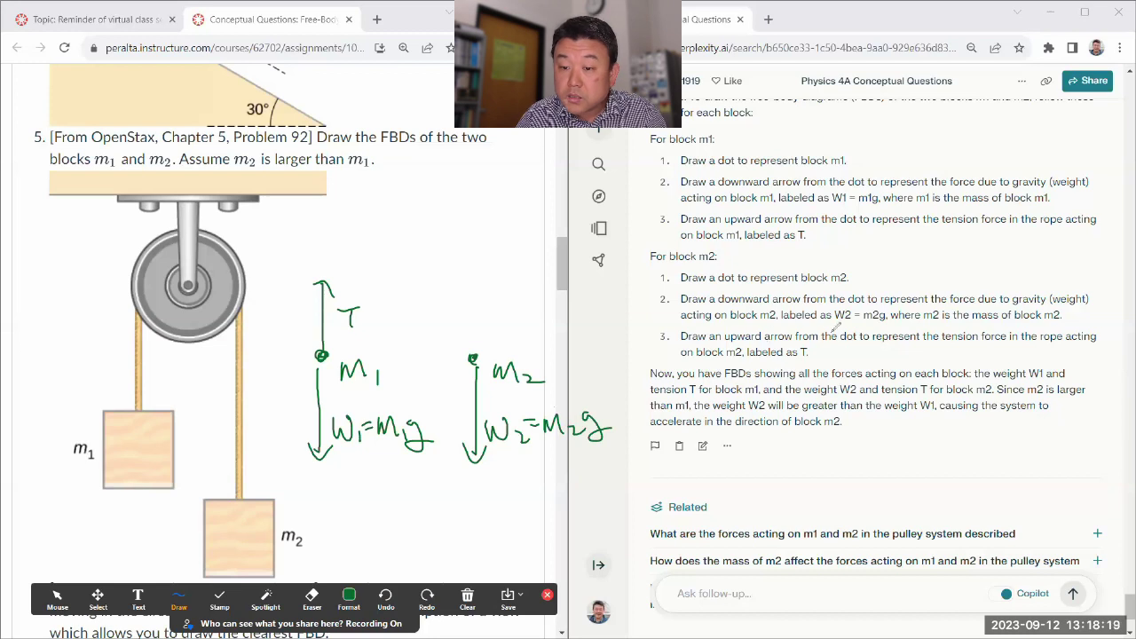
mouse_move(476, 357)
mouse_down()
mouse_move(476, 282)
mouse_move(483, 297)
mouse_move(462, 310)
mouse_up()
drag(456, 311, 457, 333)
- Mark both tensions as equal on the ropes and underline T in each block's step 3
drag(346, 337, 359, 342)
drag(447, 339, 462, 345)
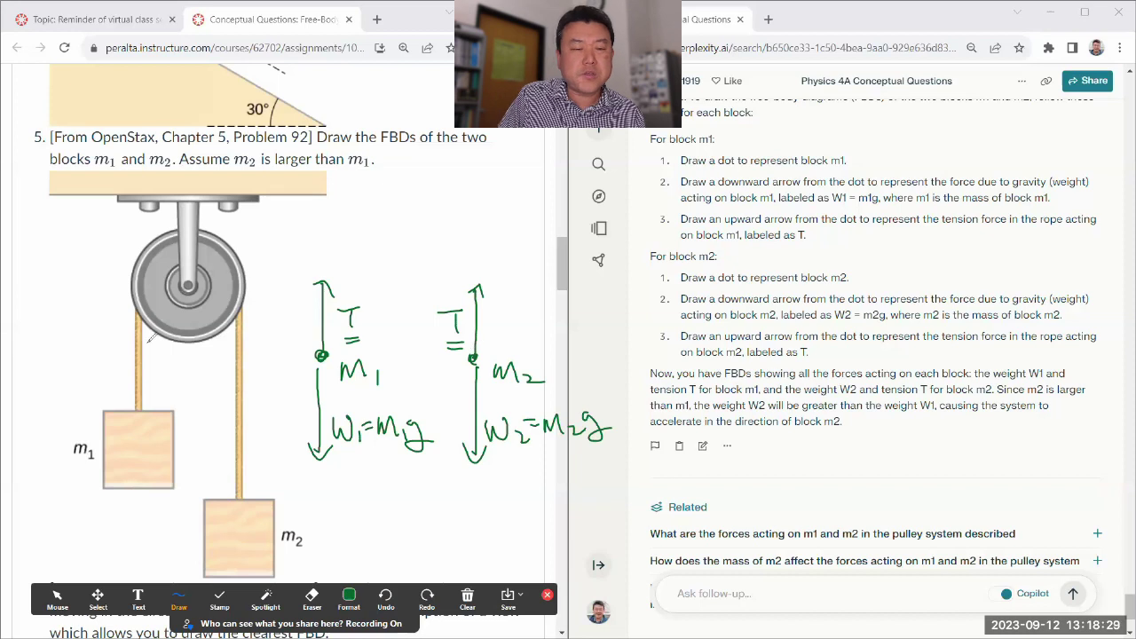
drag(128, 355, 152, 373)
drag(233, 364, 240, 375)
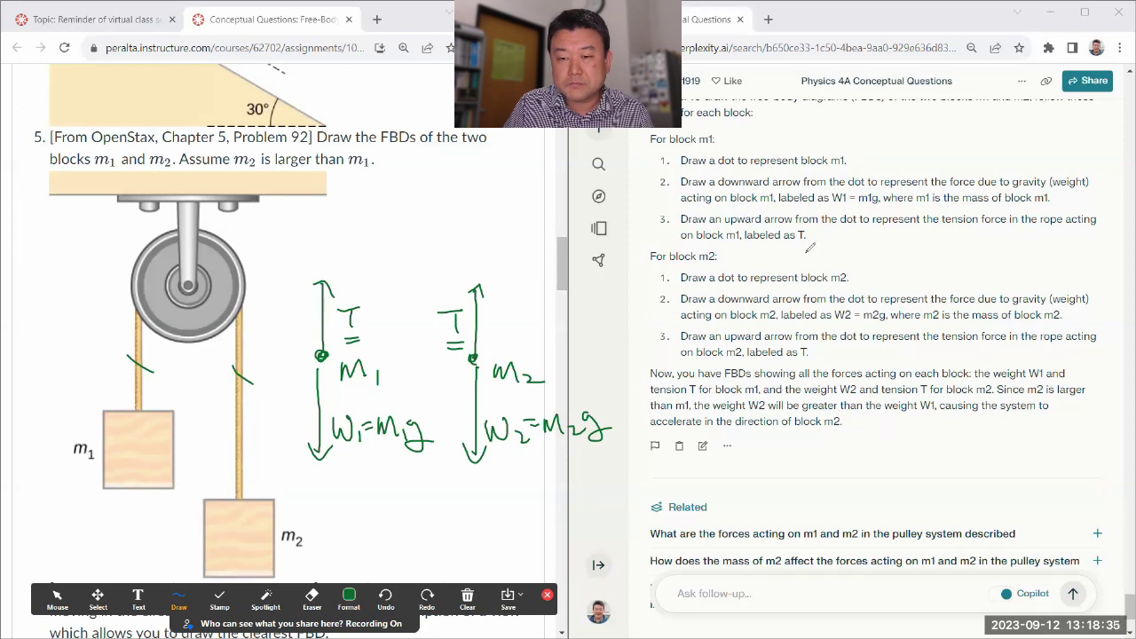
drag(792, 248, 804, 247)
drag(796, 359, 809, 358)
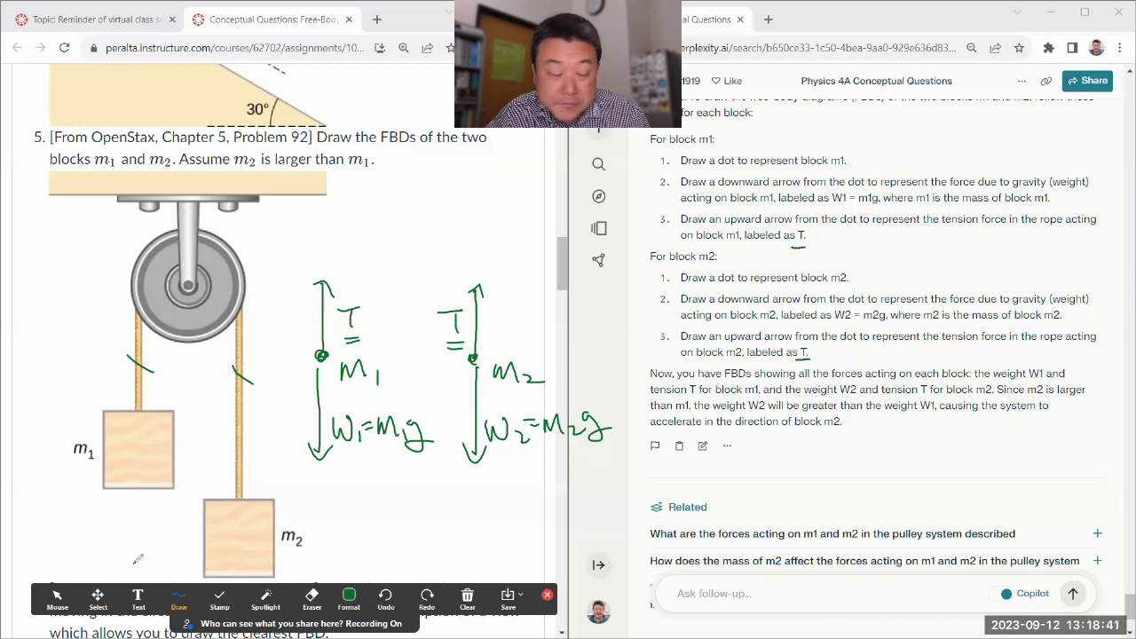
click(55, 595)
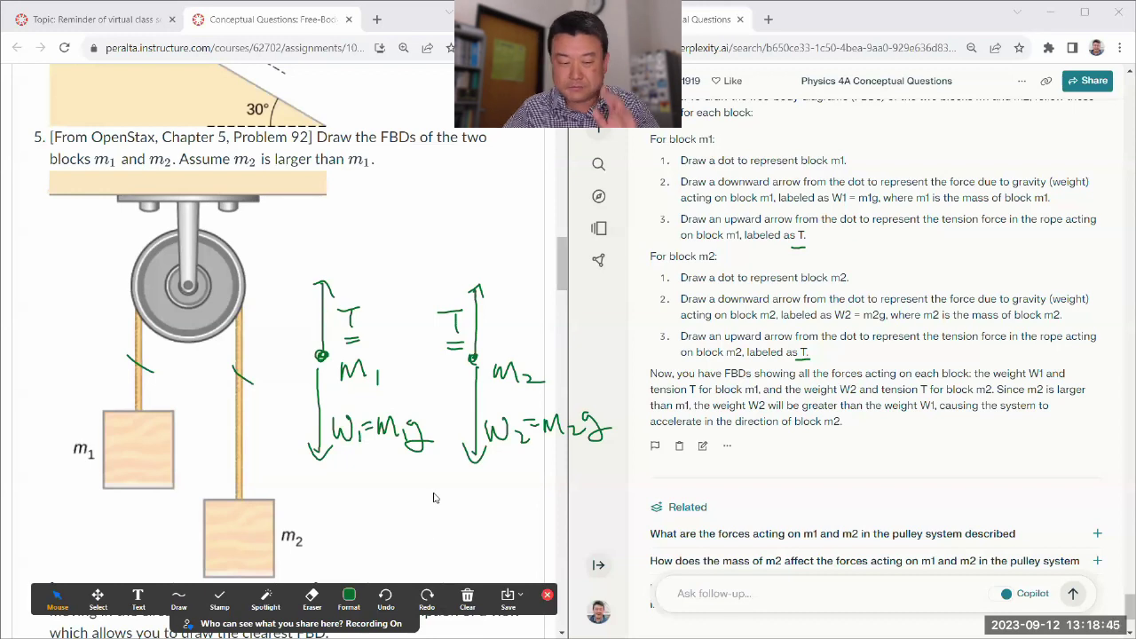
- Add subscripts so the tension labels read T1 and T2
click(178, 597)
click(176, 567)
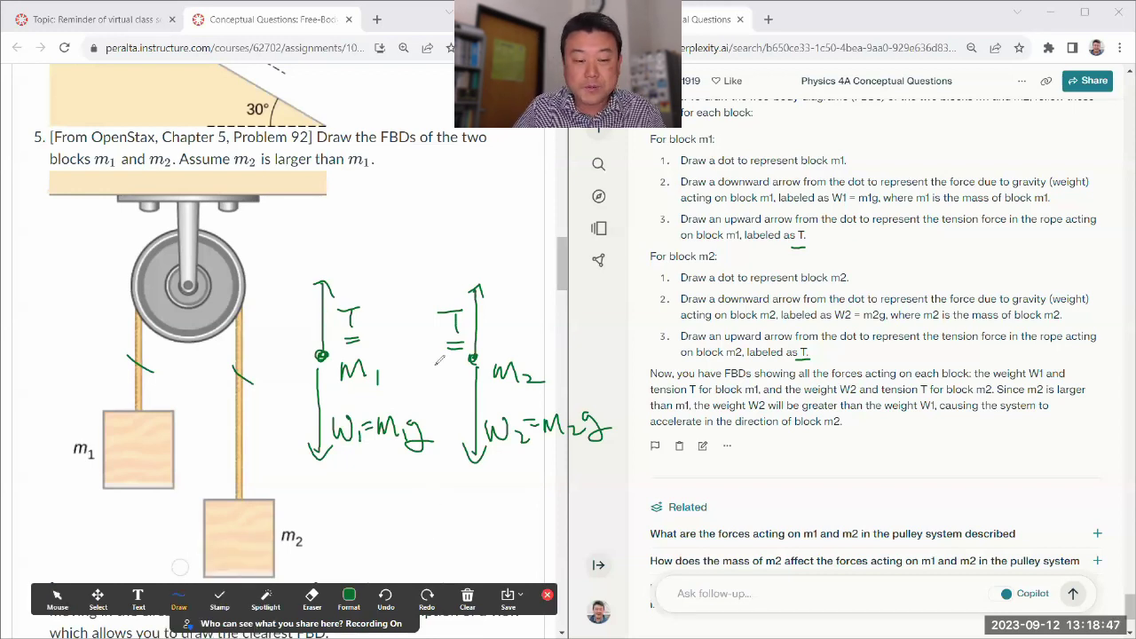
drag(364, 322, 365, 332)
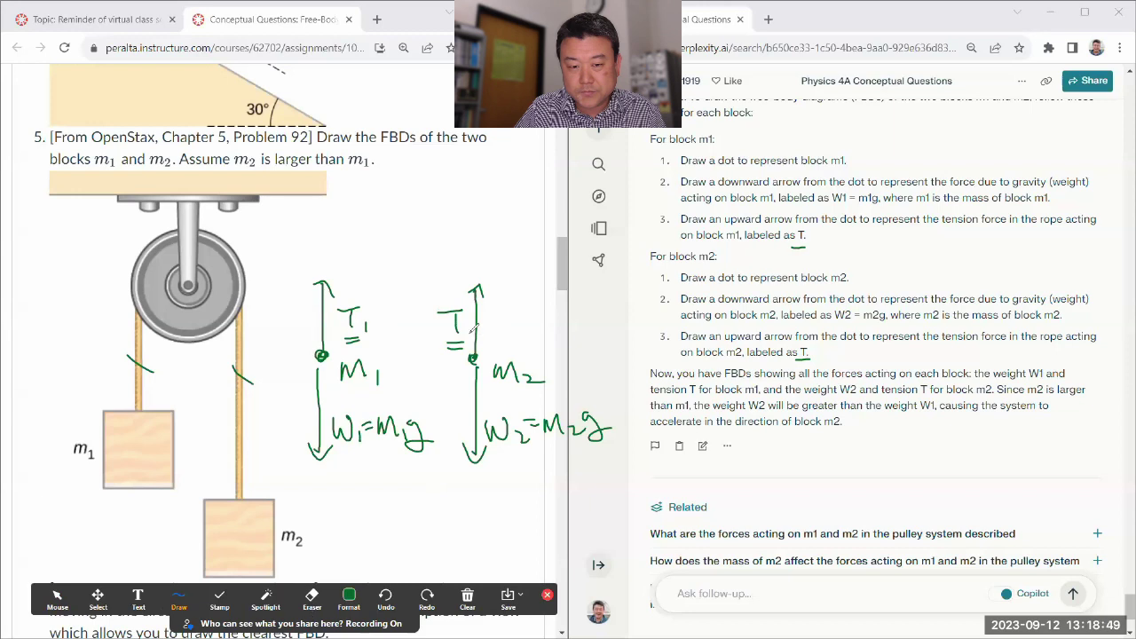
drag(468, 330, 476, 337)
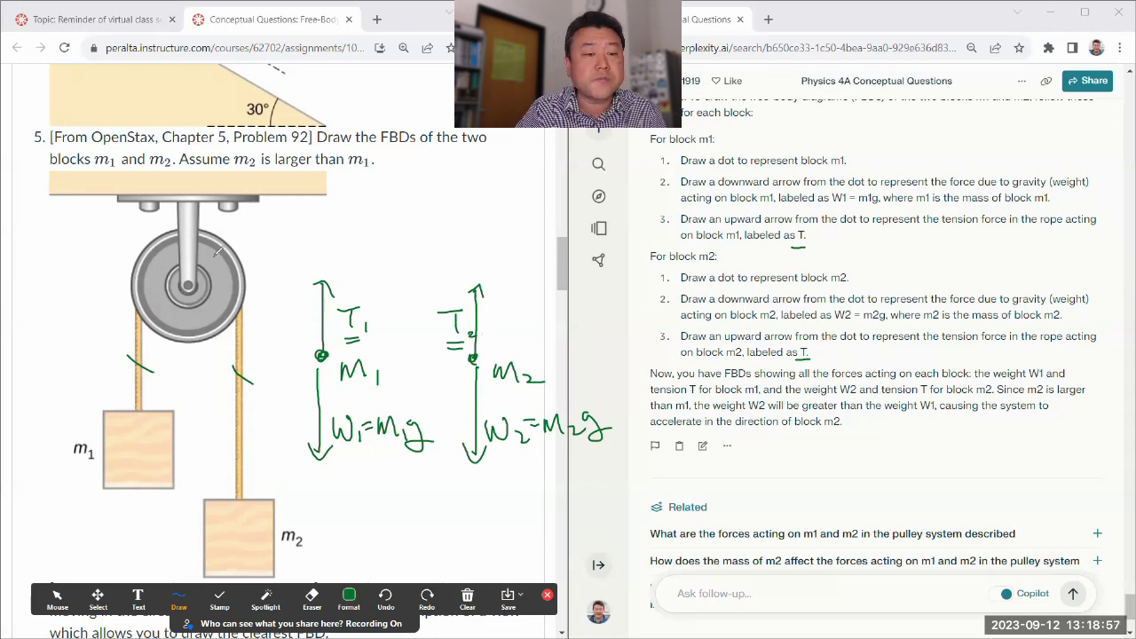
- Point to the pulley, label it frictionless and massless, and underline T1 = T2
drag(282, 234, 215, 270)
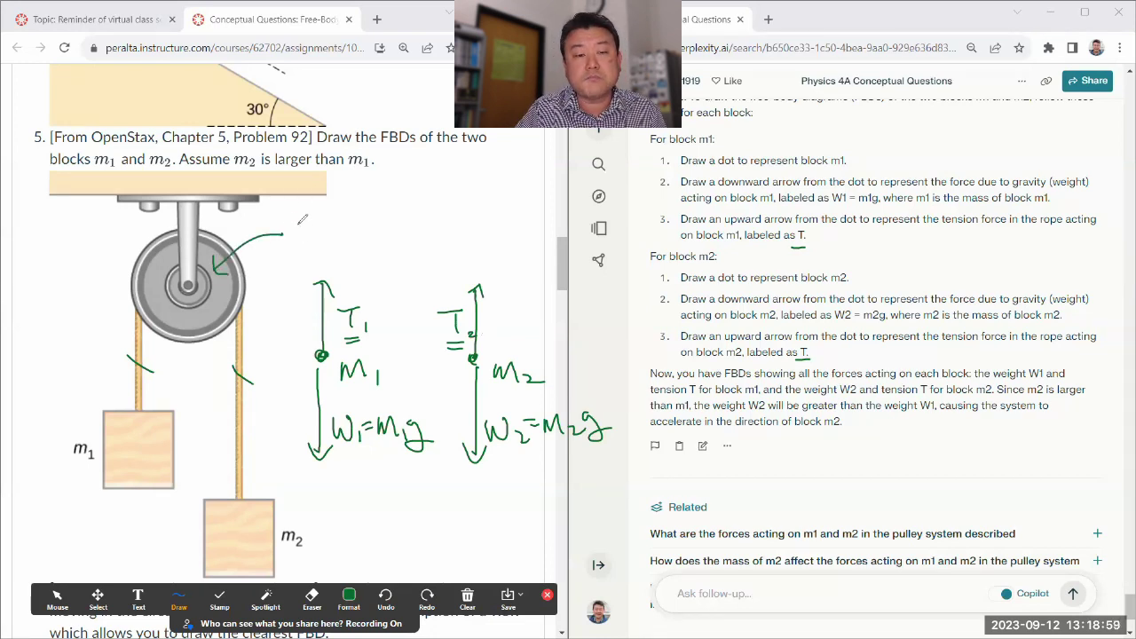
mouse_move(302, 217)
mouse_down()
mouse_move(311, 226)
mouse_move(407, 213)
mouse_move(310, 258)
mouse_move(454, 221)
mouse_move(426, 227)
mouse_move(478, 199)
mouse_move(535, 205)
mouse_up()
drag(462, 241, 541, 230)
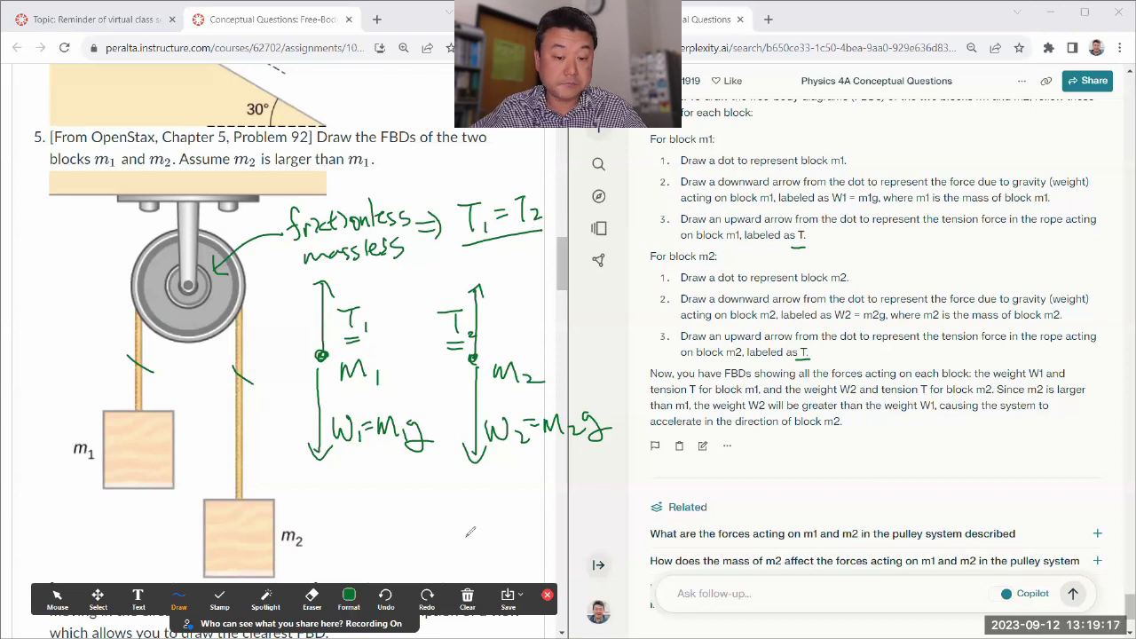
click(468, 595)
- Clear all drawings and paste question 6's text and figure into the follow-up box
click(479, 578)
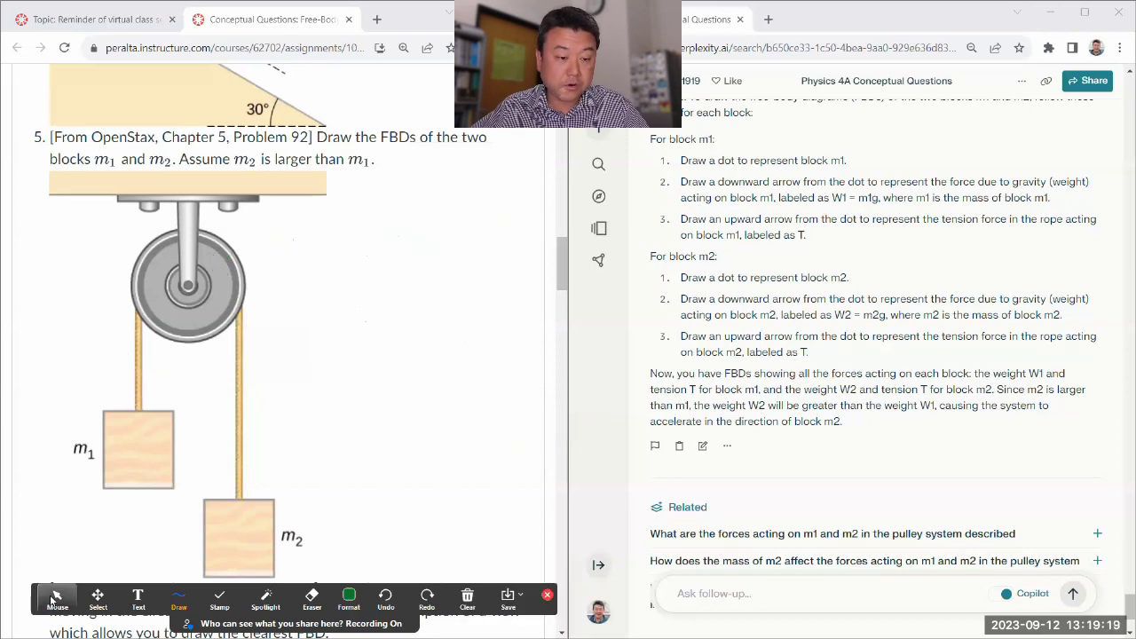
click(55, 598)
scroll(351, 309, down, 4)
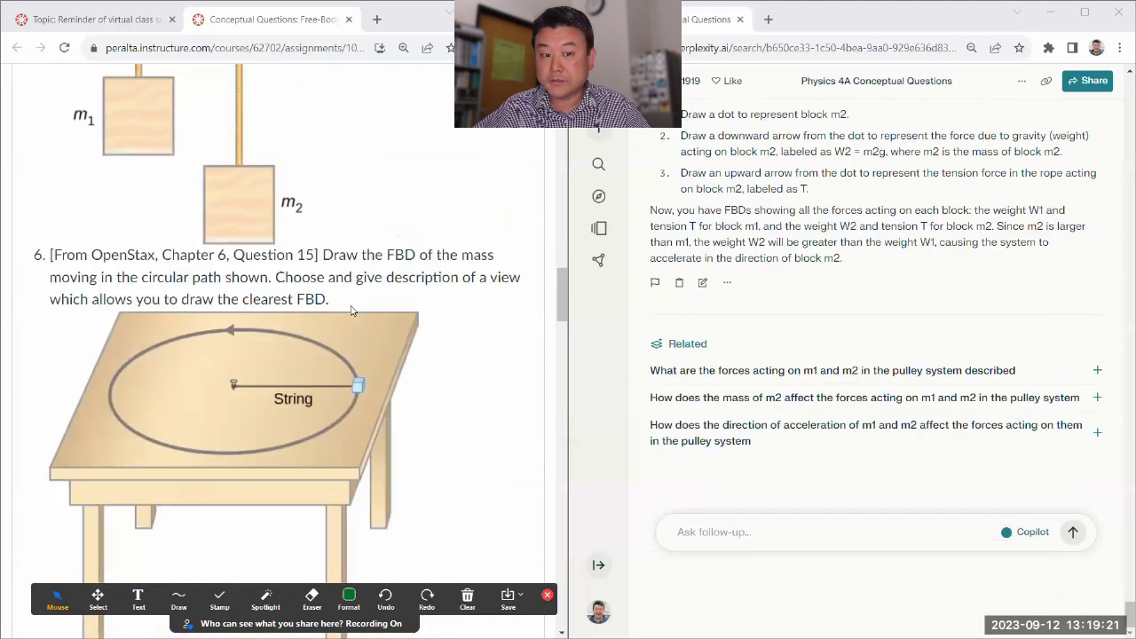
scroll(348, 273, down, 1)
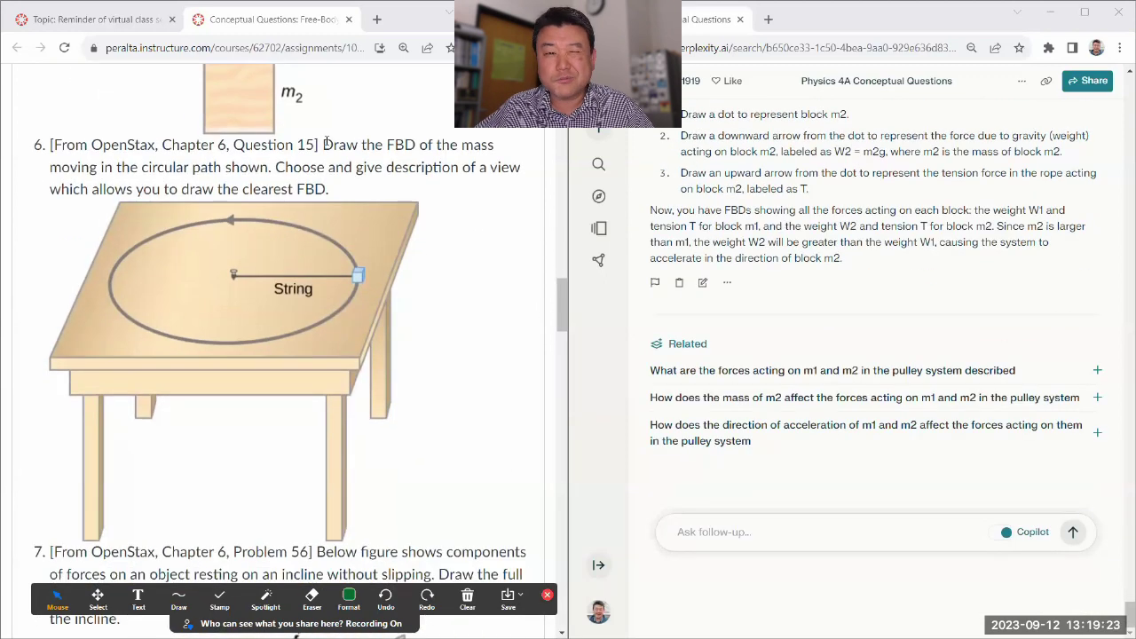
drag(324, 144, 422, 319)
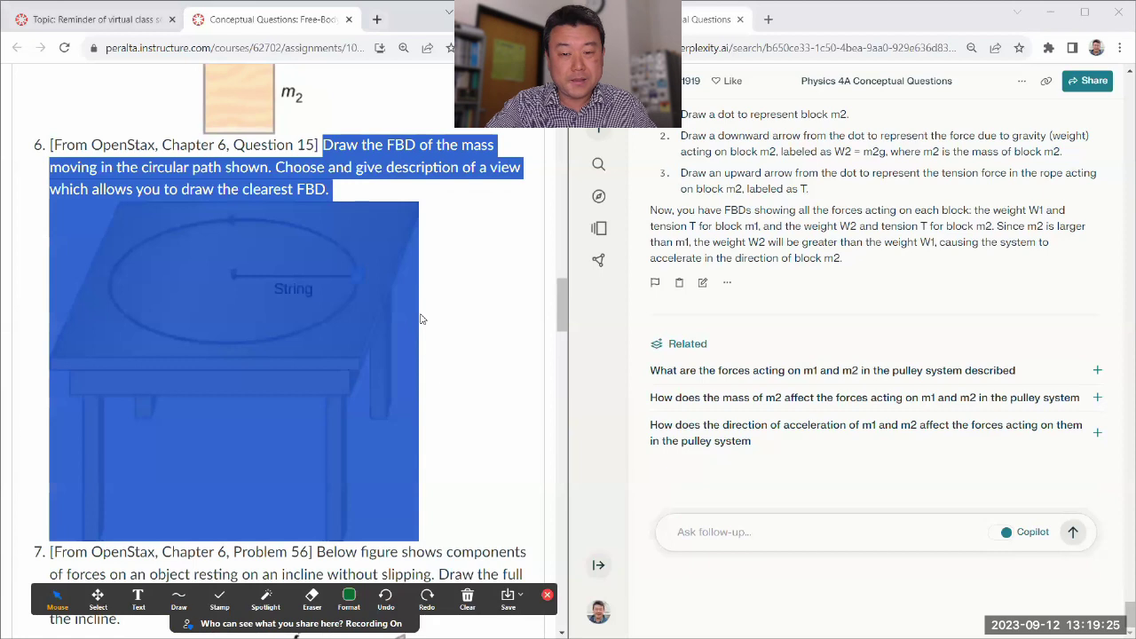
click(727, 531)
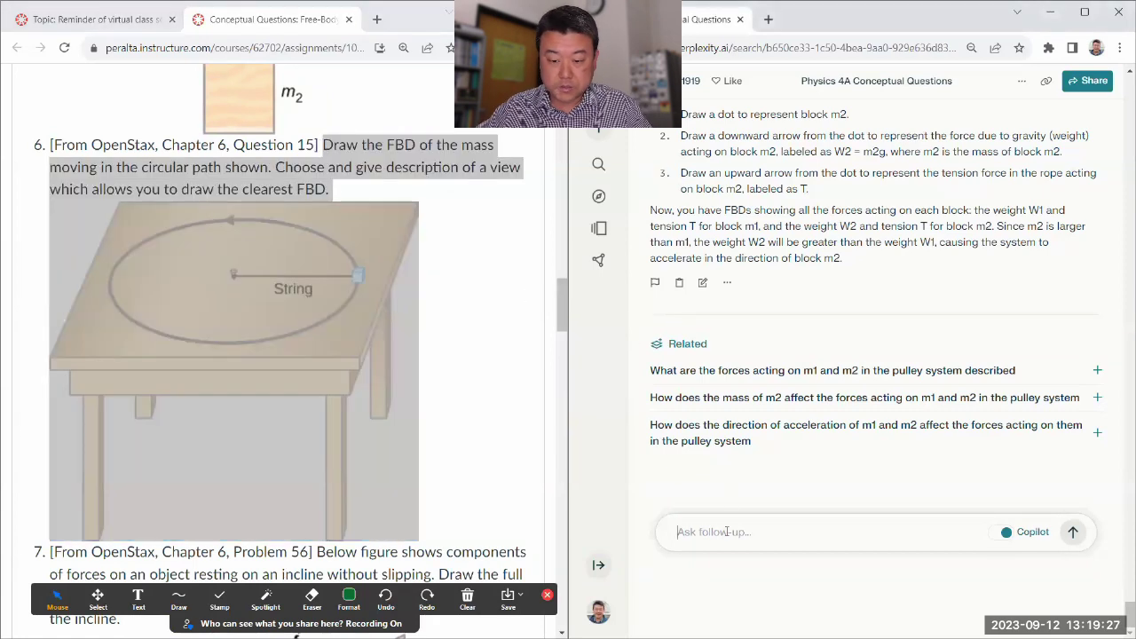
text(Draw the FBD of the mass moving in the circular path shown. Choose and give description of a view which allows you to draw the clearest FBD. An illustration of a mass moving in a circular path on a table. The mass is attached to a string that is pinned at the center of the circle to the table at the other end.)
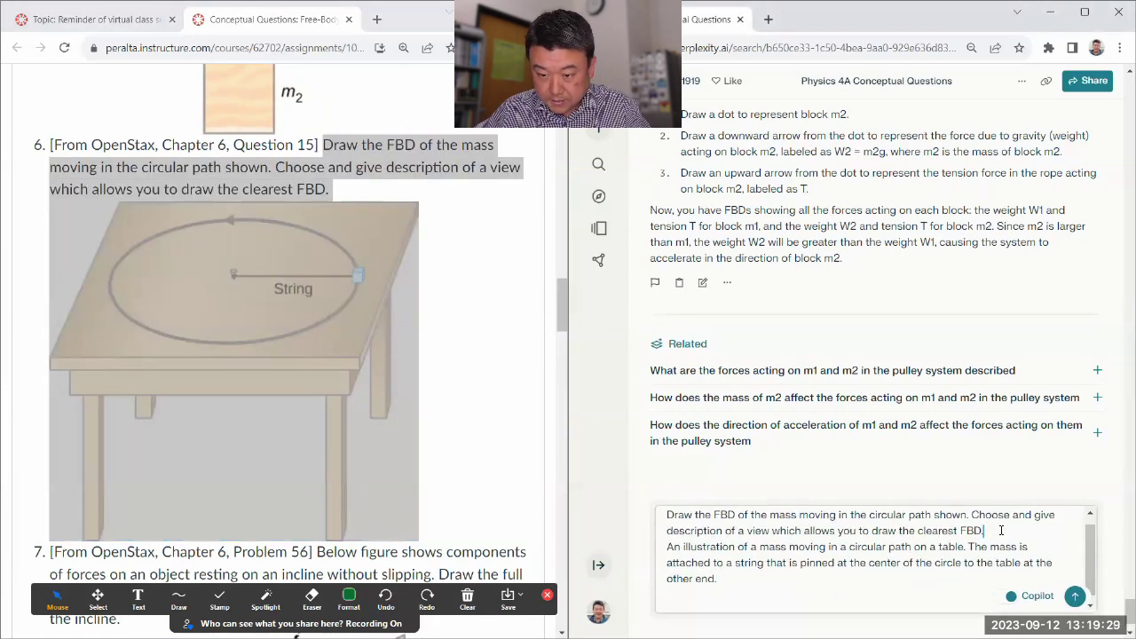
- Insert the saved drawing-description instruction from clipboard history into the question
key(super+v)
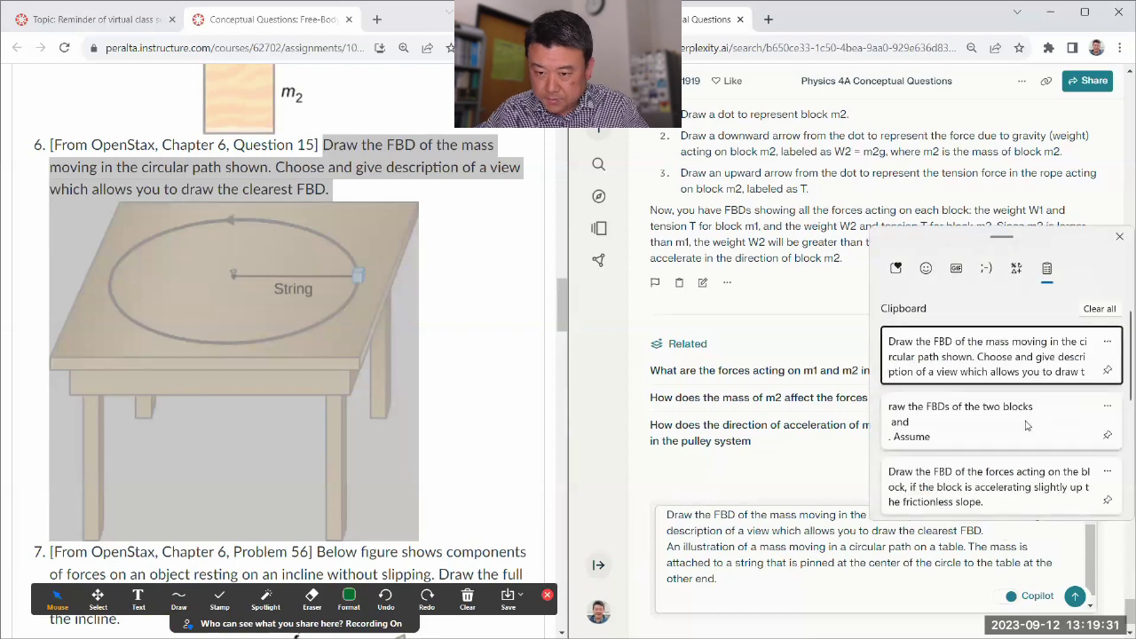
scroll(1026, 425, down, 3)
scroll(1025, 425, down, 3)
click(976, 454)
shift+click(996, 513)
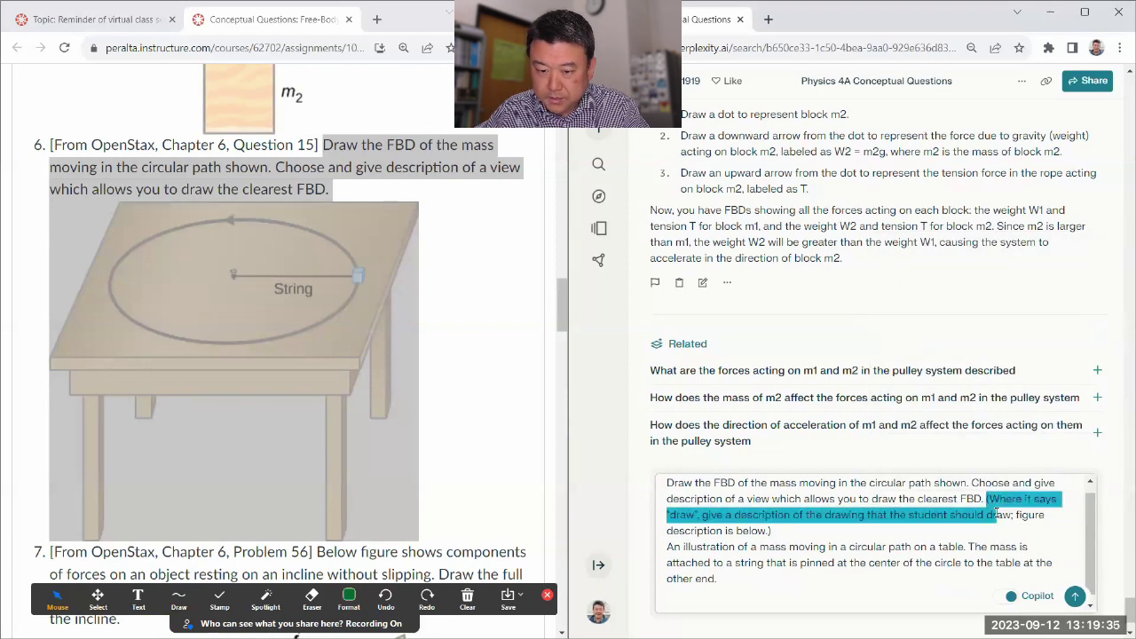
drag(996, 524, 996, 528)
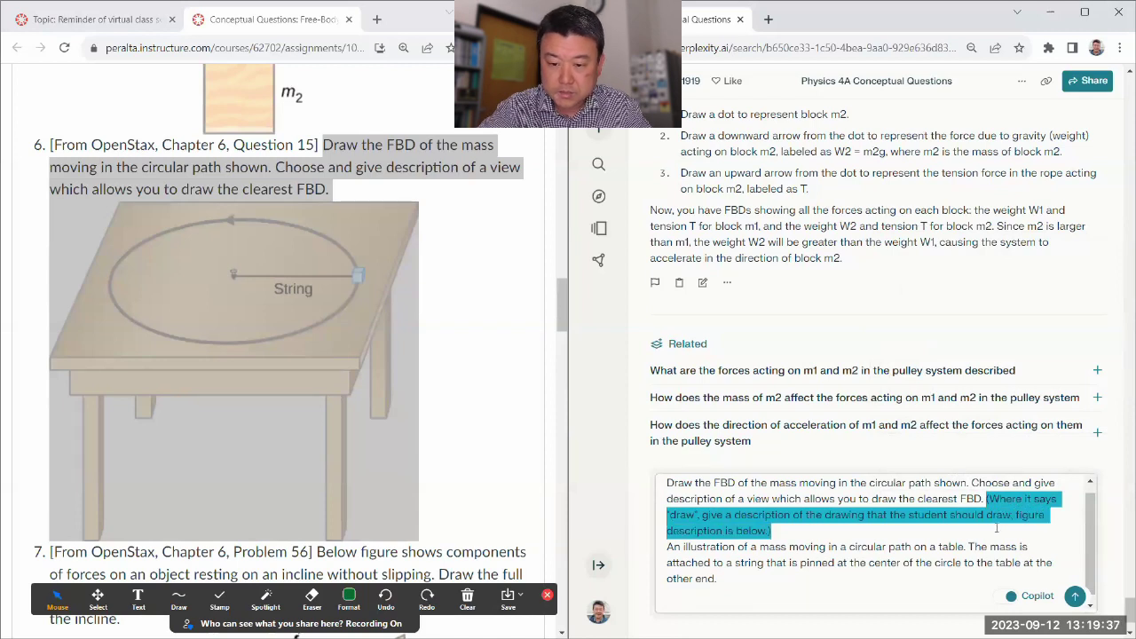
click(849, 545)
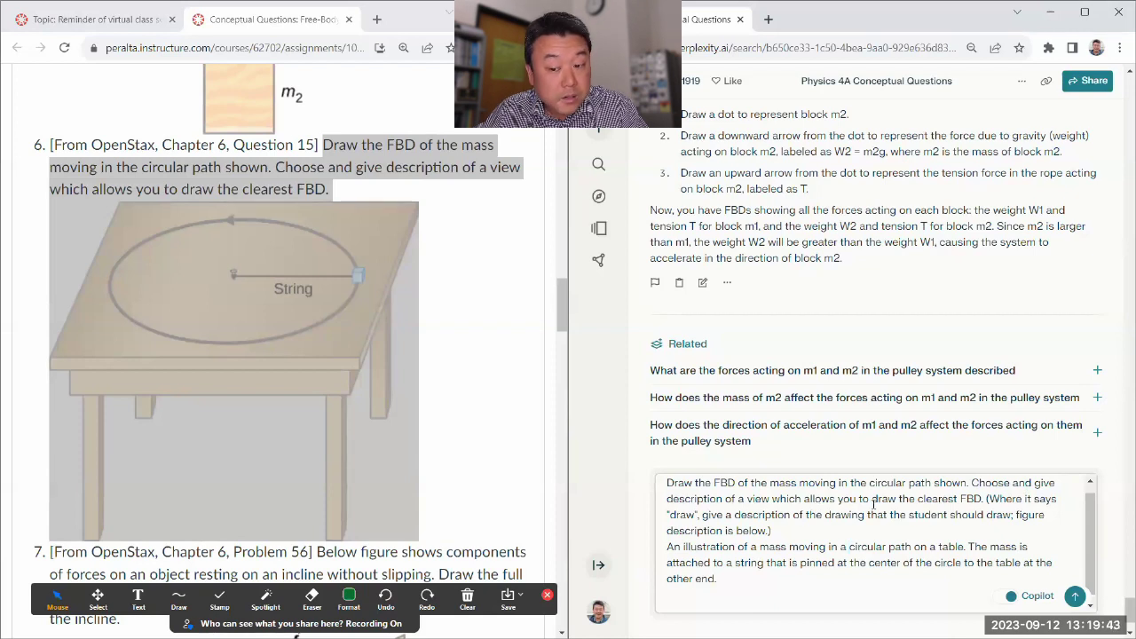
scroll(971, 499, down, 1)
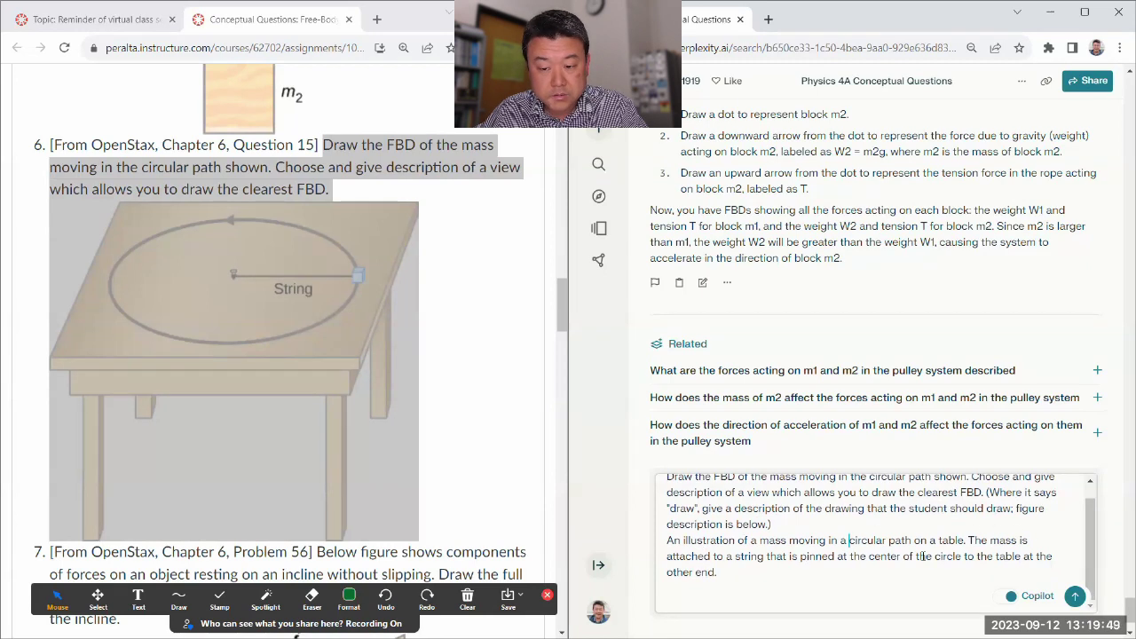
- Submit problem 6 and reply 'Give me your best choice.' to Copilot's view question
click(1075, 595)
click(500, 387)
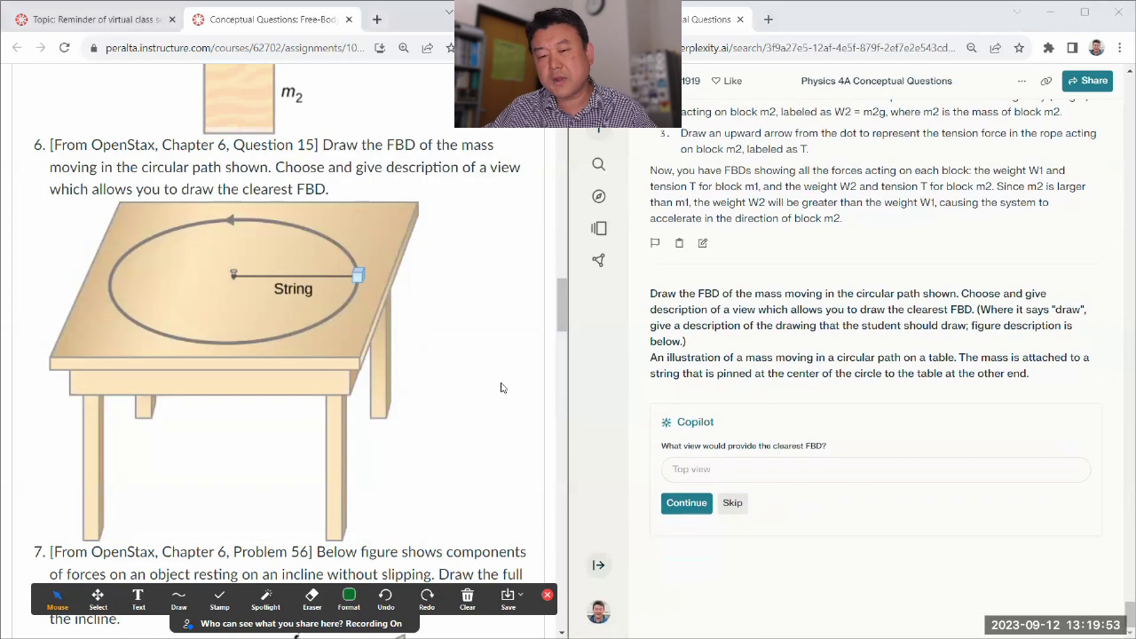
click(686, 470)
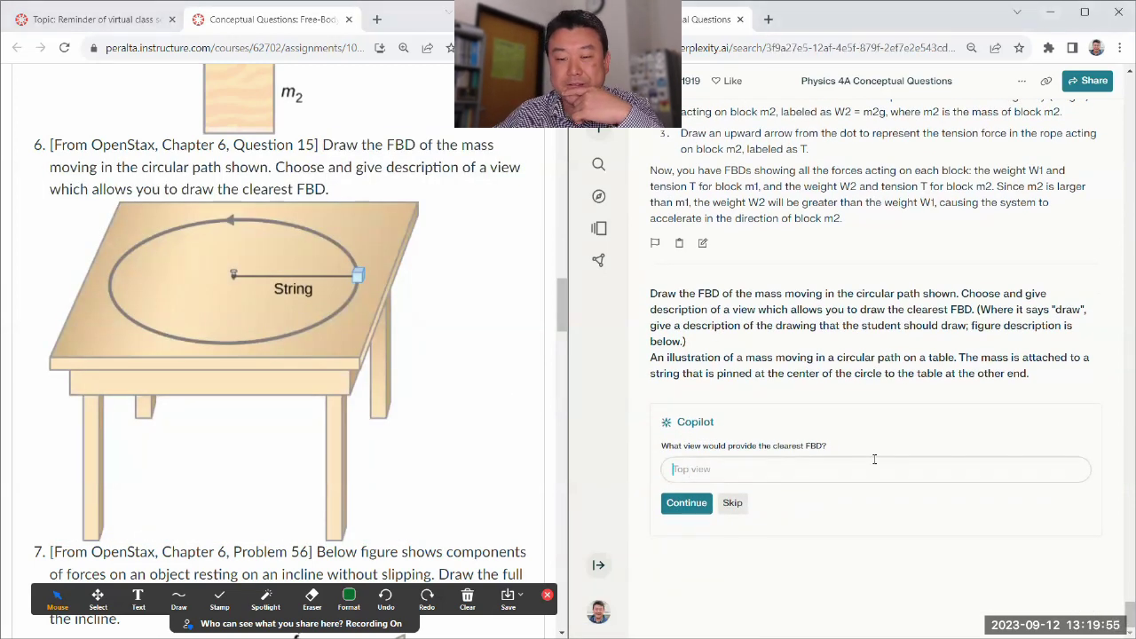
text(Give)
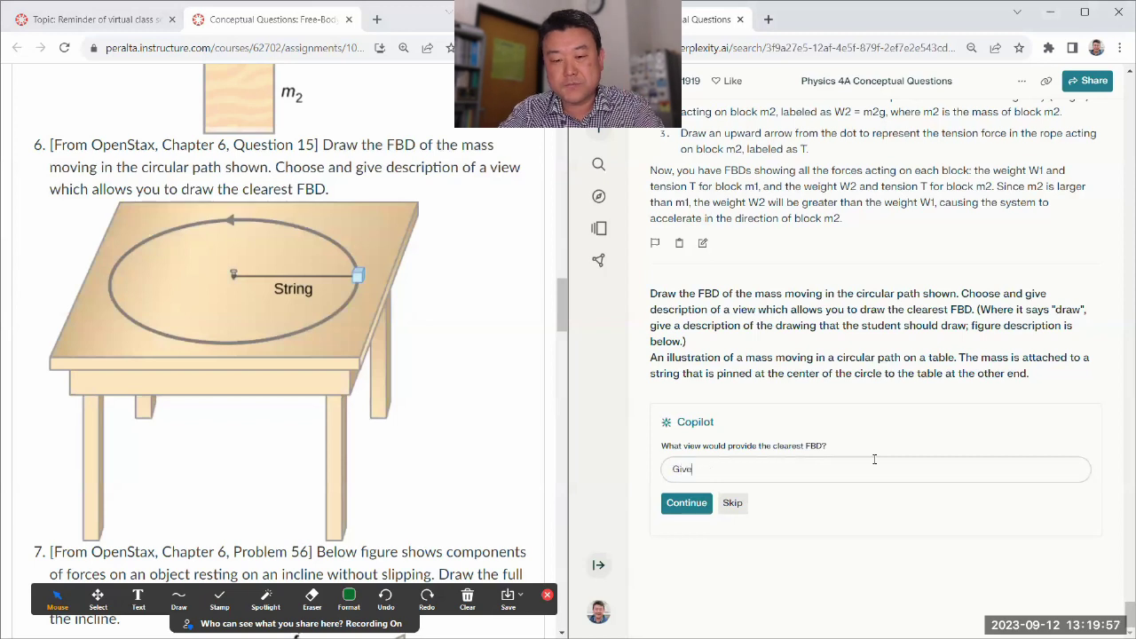
text( me your best choice.)
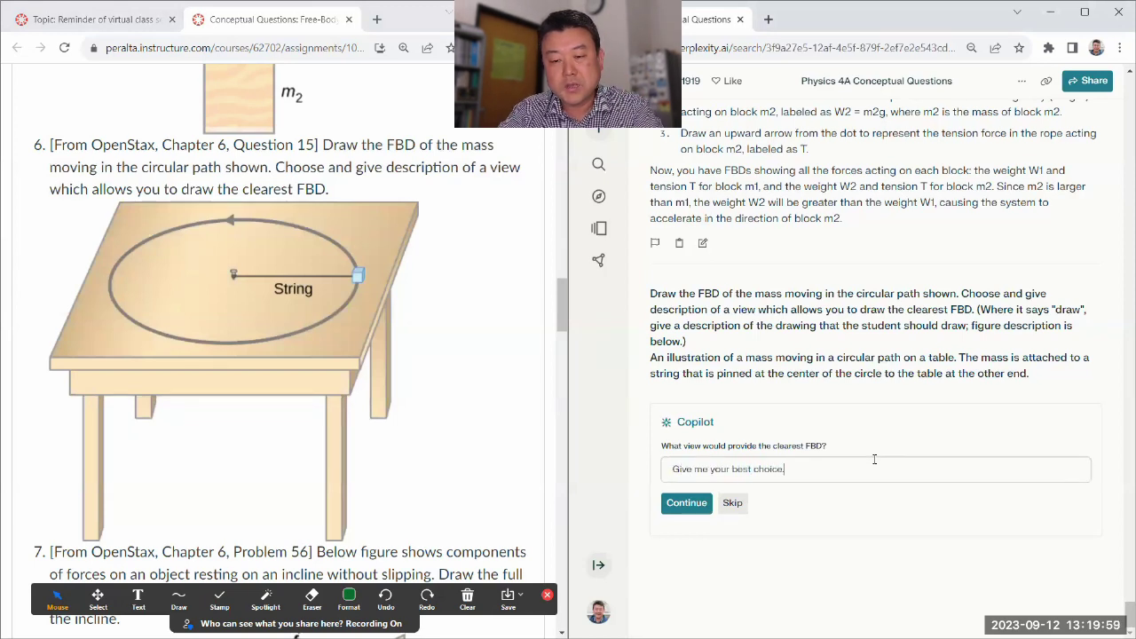
click(686, 503)
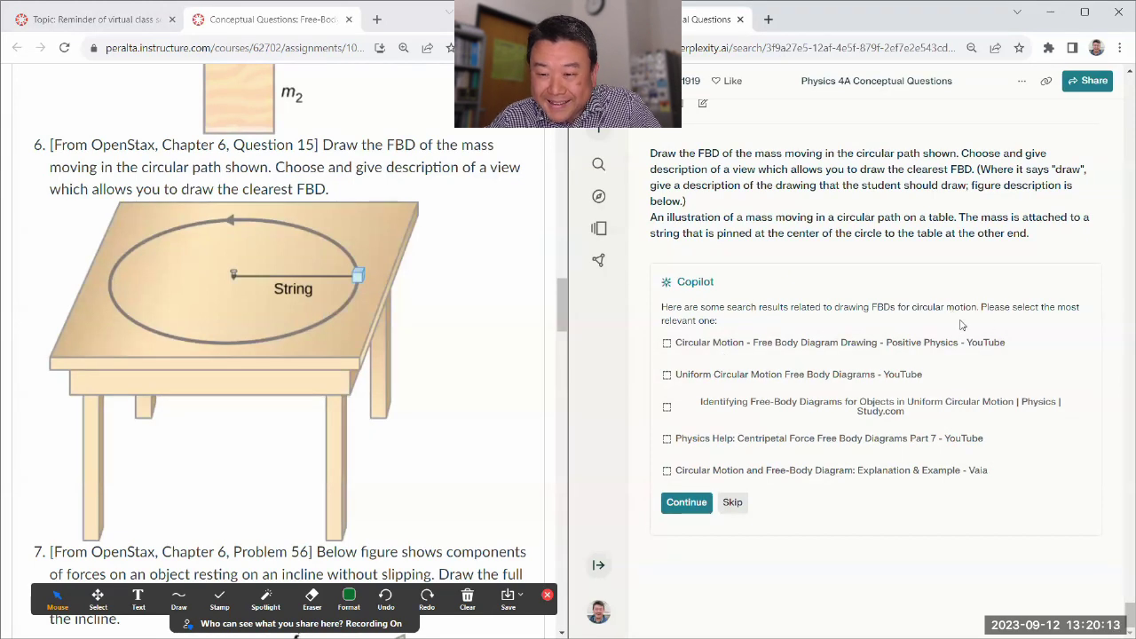
- Select all five circular-motion FBD sources, including Study.com, Vaia and Physics Help, and continue
click(666, 344)
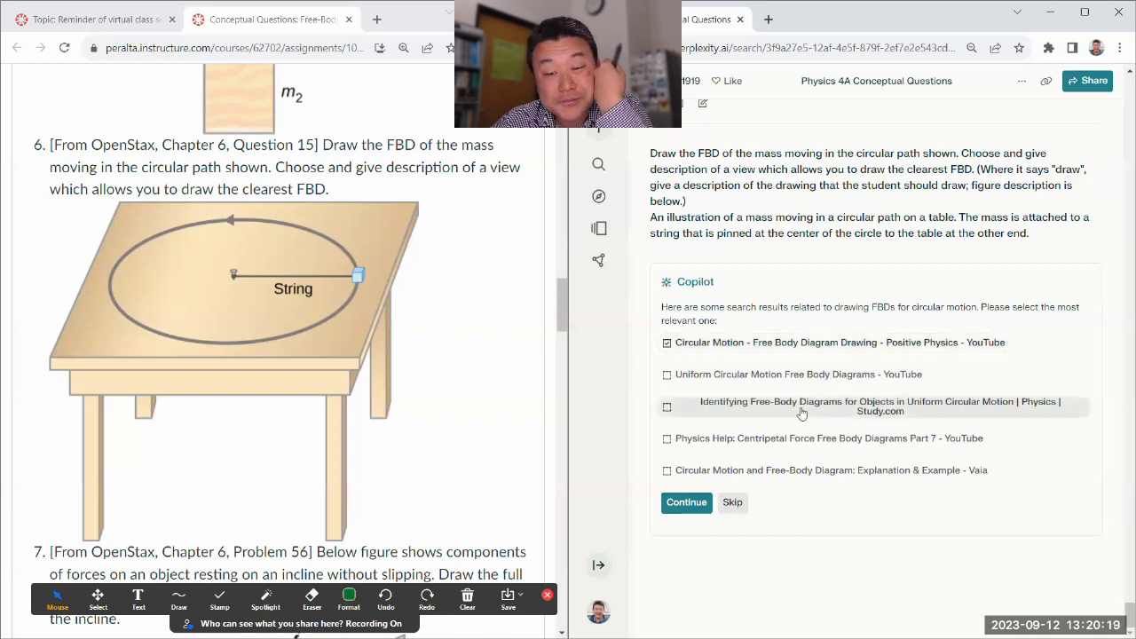
click(669, 375)
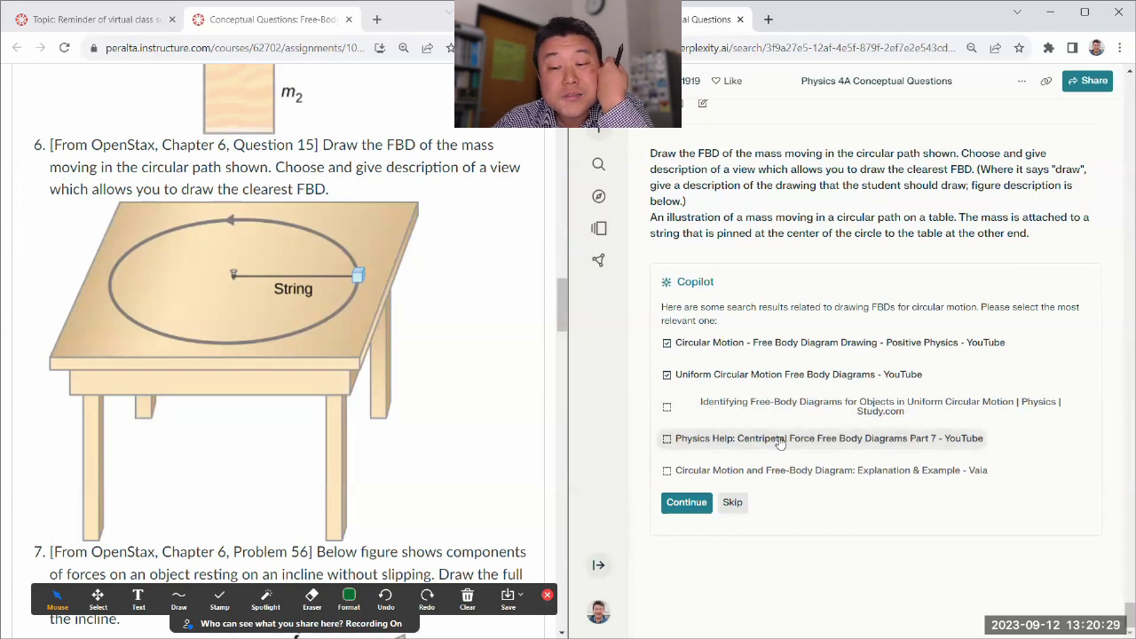
click(670, 442)
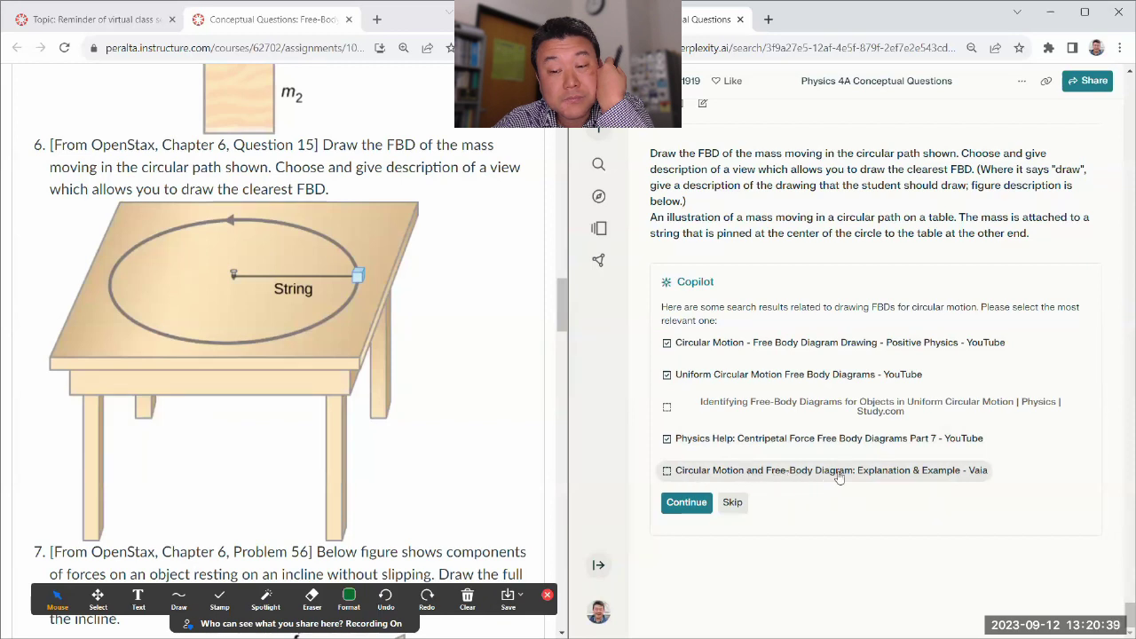
click(668, 472)
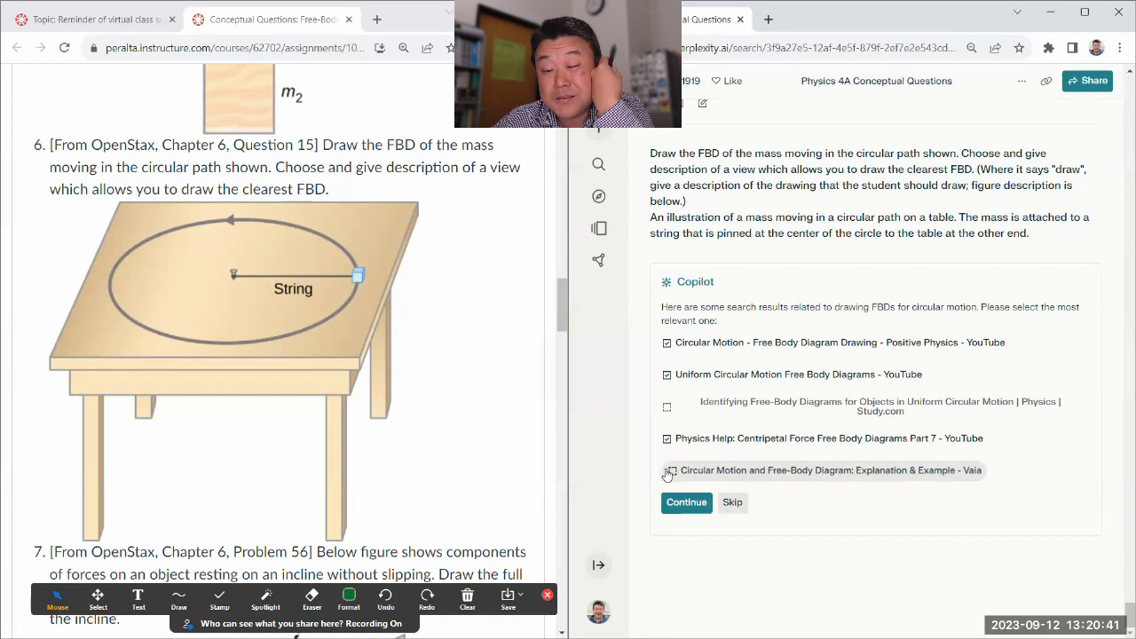
click(667, 406)
click(685, 503)
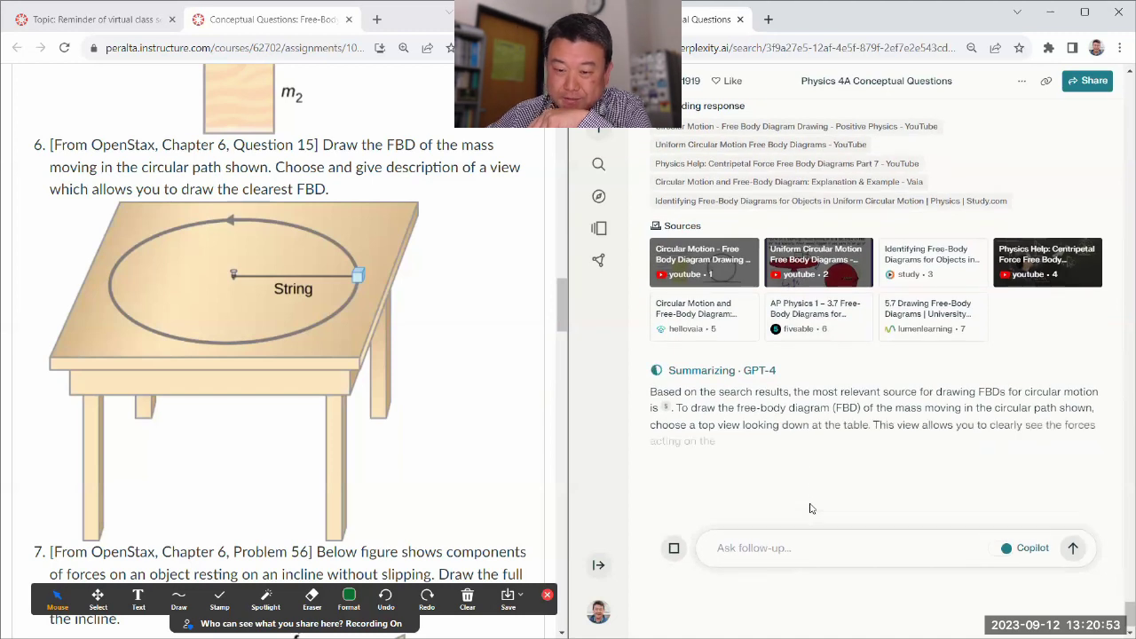
- In a new ink colour, write TOP VIEW and draw a dot with tension T toward the table
click(348, 596)
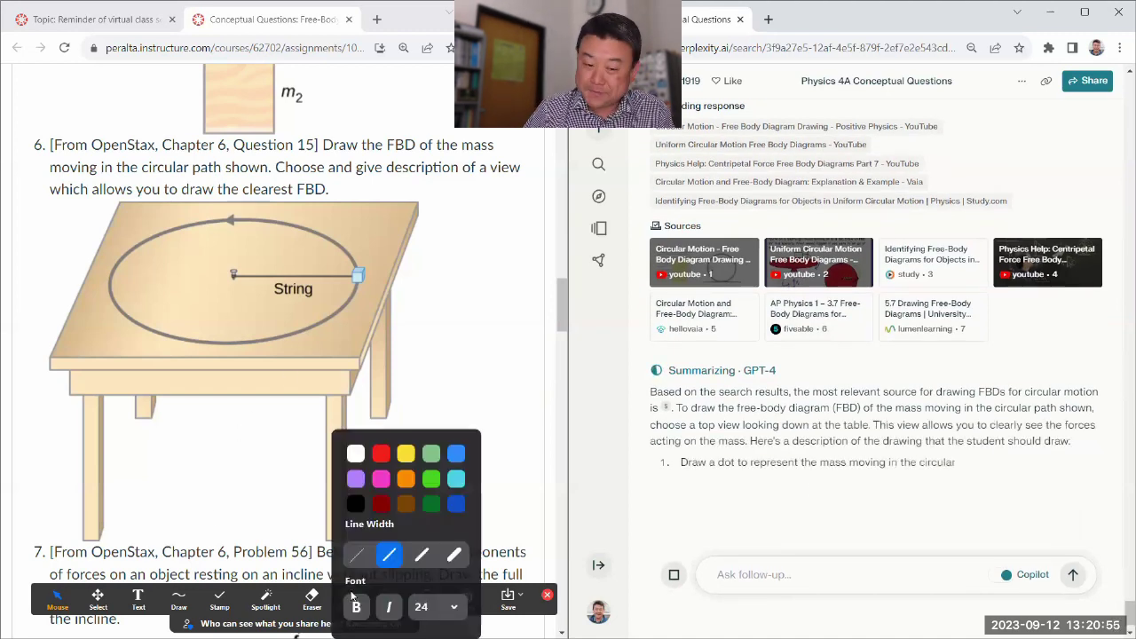
click(430, 479)
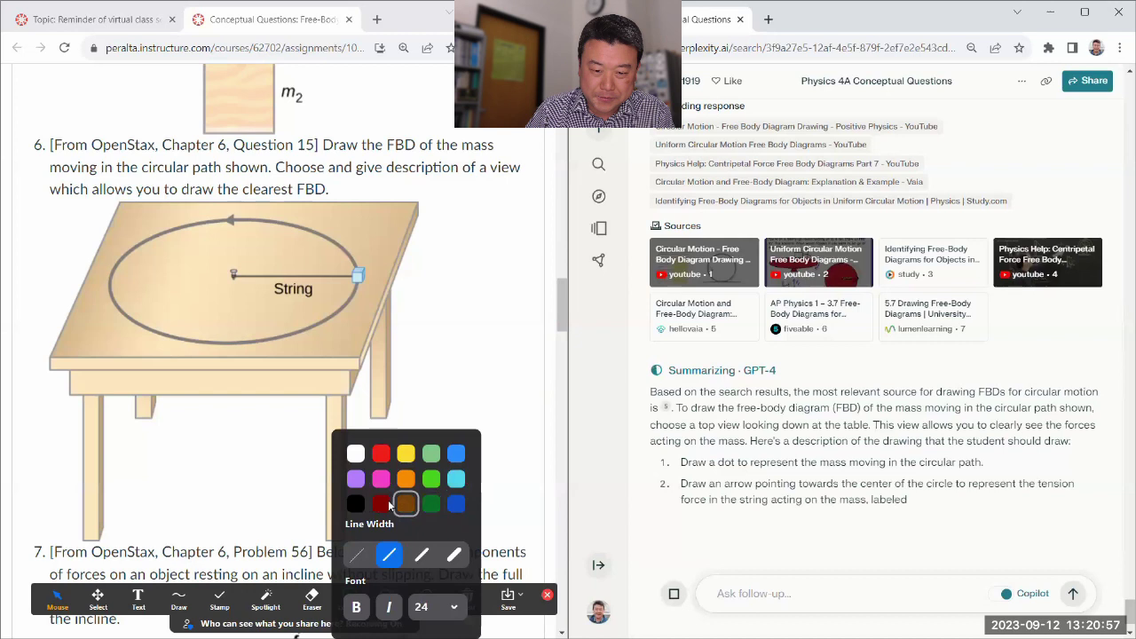
click(178, 596)
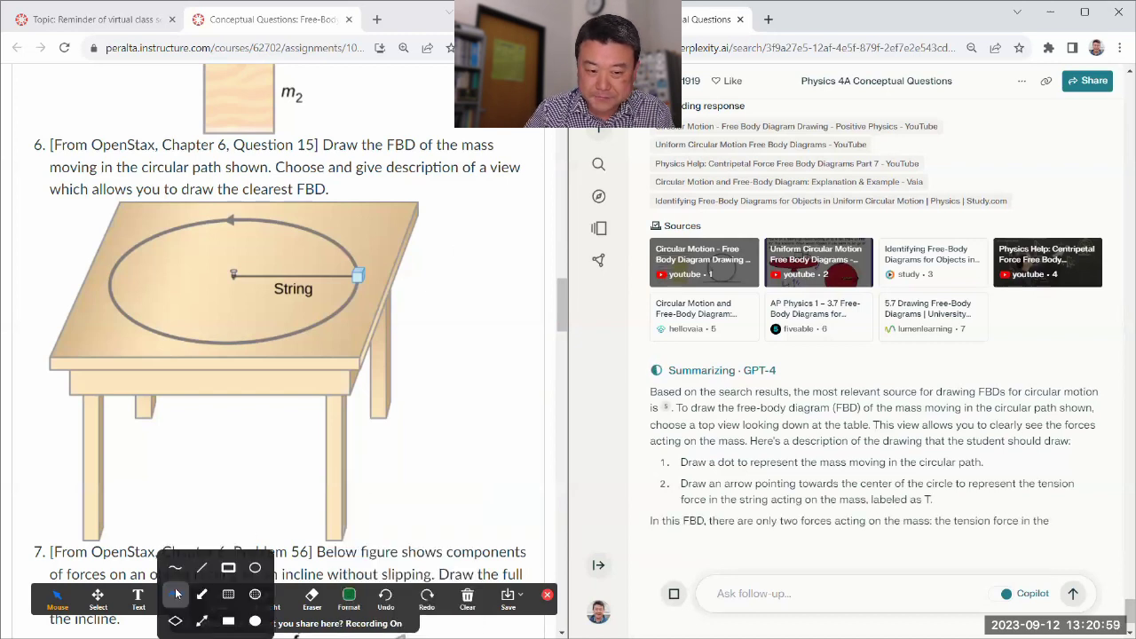
drag(441, 239, 471, 236)
mouse_move(455, 237)
mouse_down()
mouse_move(454, 257)
mouse_move(466, 242)
mouse_up()
mouse_move(475, 257)
mouse_down()
mouse_move(476, 236)
mouse_move(477, 248)
mouse_move(522, 254)
mouse_move(540, 234)
mouse_move(456, 263)
mouse_up()
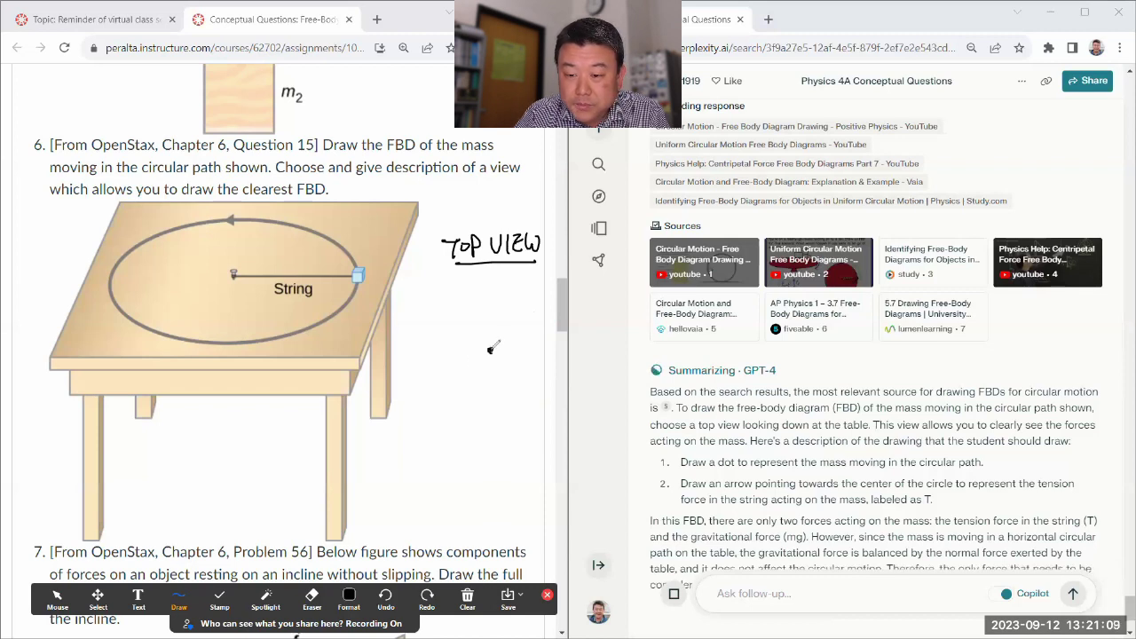
drag(494, 348, 492, 351)
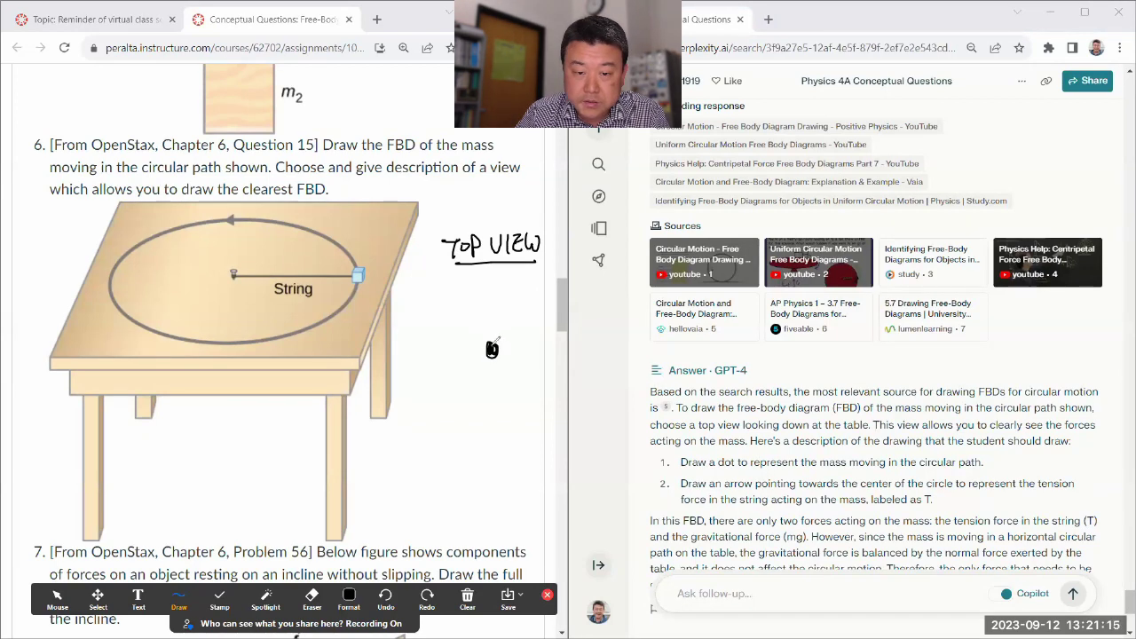
drag(388, 347, 492, 349)
drag(408, 338, 409, 362)
mouse_move(426, 316)
mouse_down()
mouse_move(446, 314)
mouse_move(435, 330)
mouse_up()
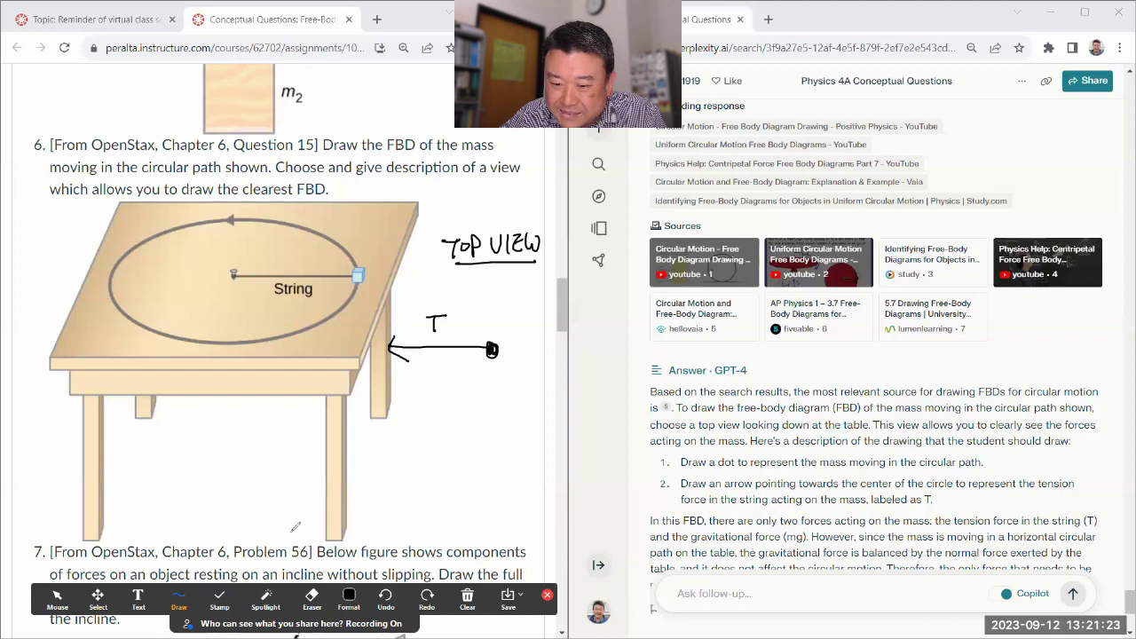
- Highlight 'two forces', 'gravitational force (mg)' and 'normal force' in Perplexity's answer
click(57, 599)
scroll(955, 427, down, 3)
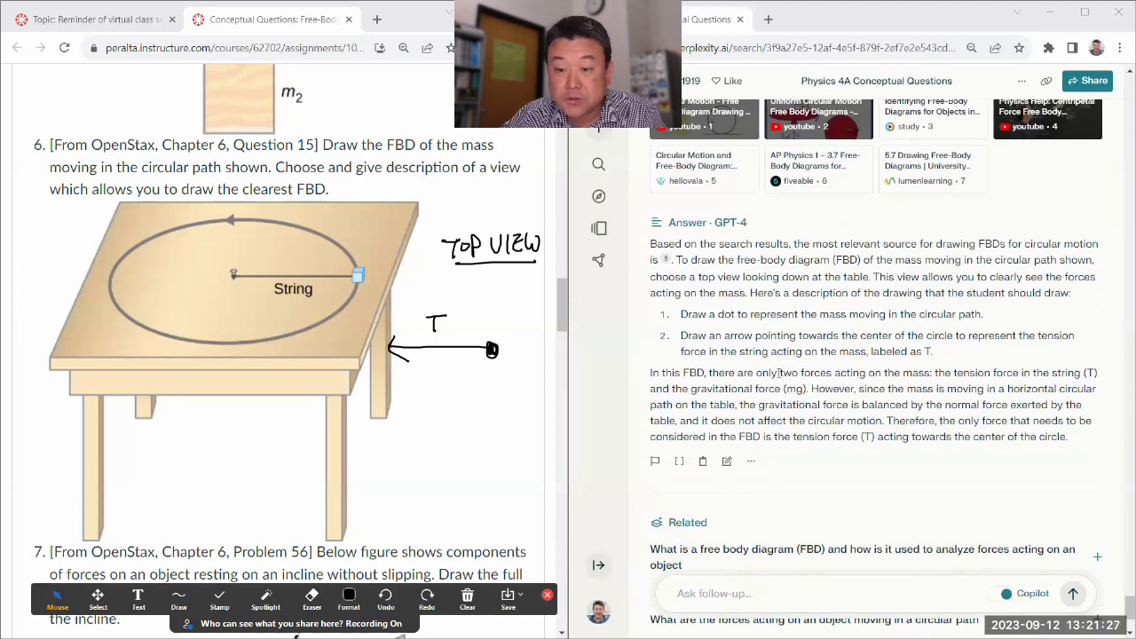
drag(779, 373, 833, 370)
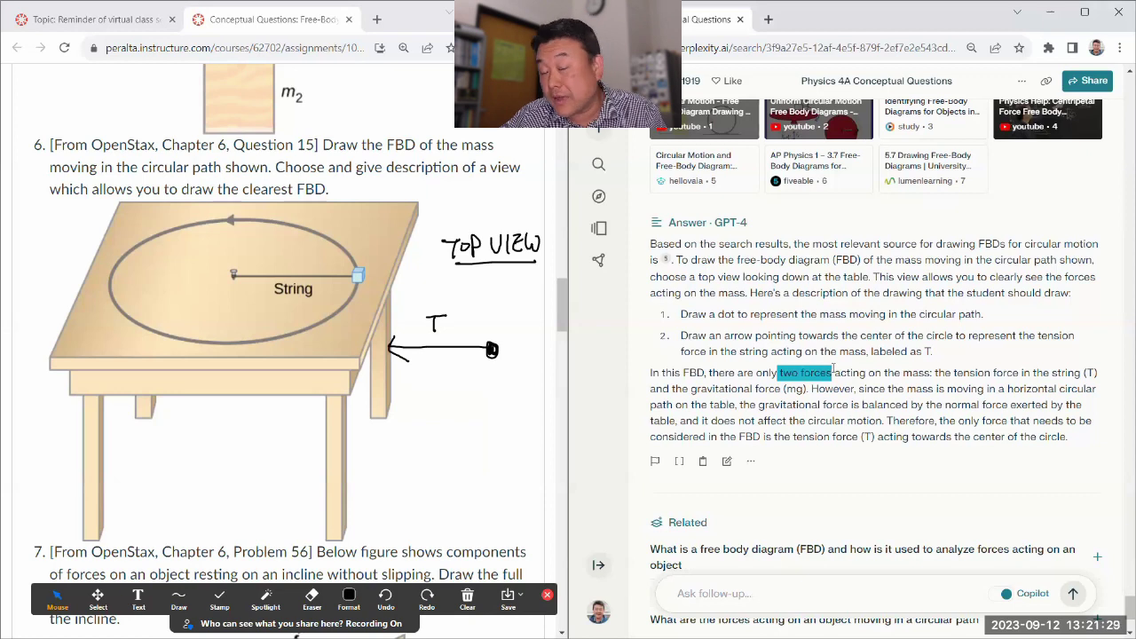
drag(673, 391, 804, 391)
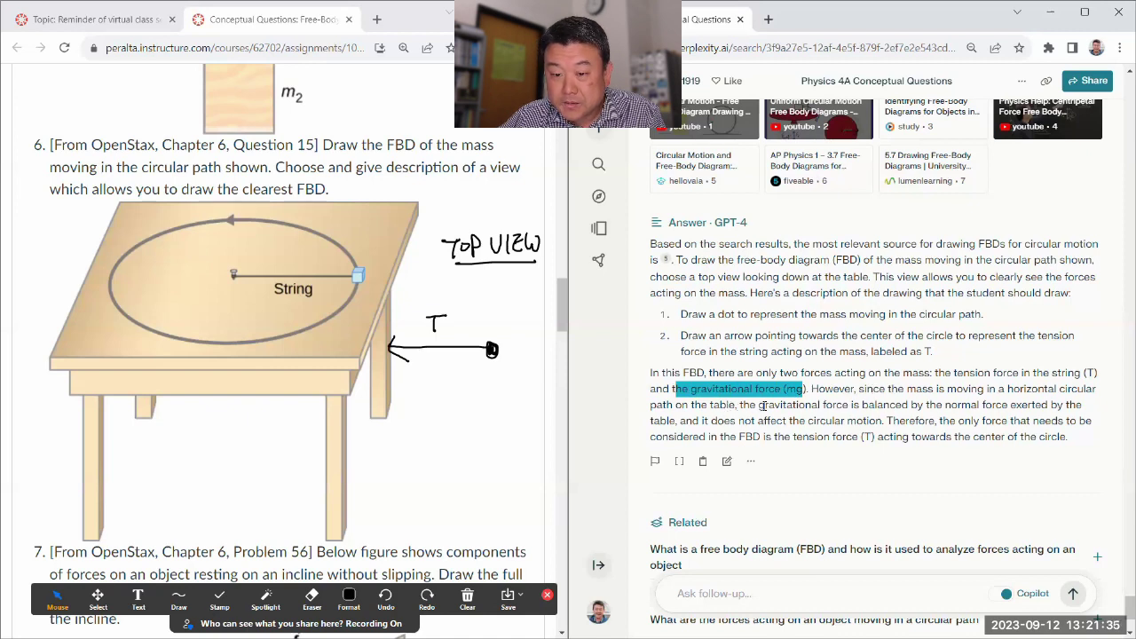
drag(941, 405, 1013, 405)
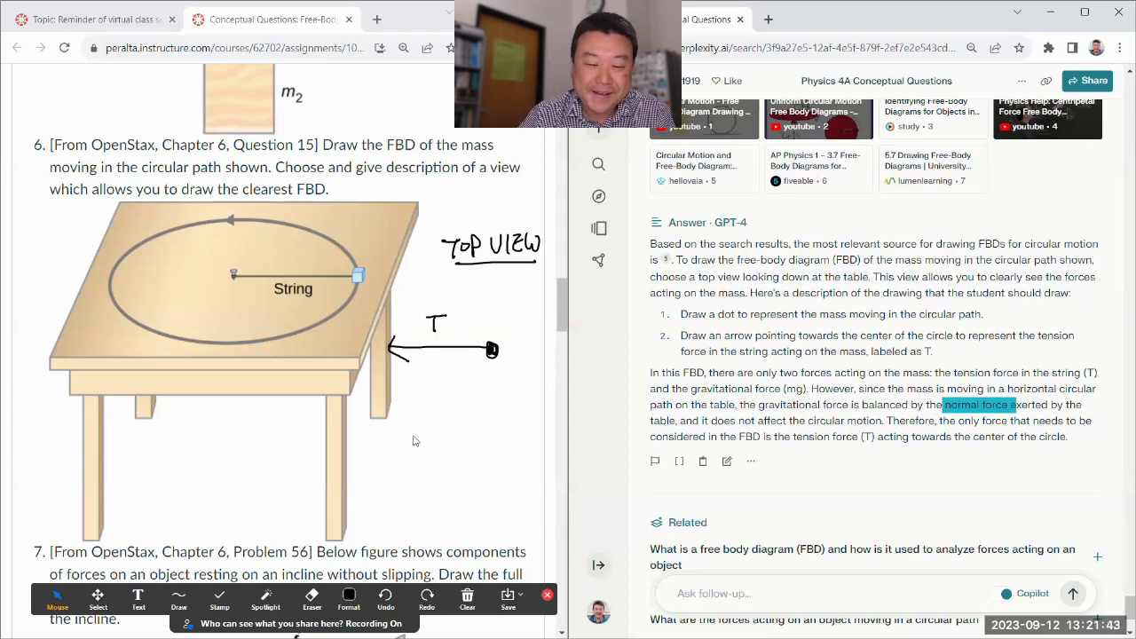
- In dark blue, draw a crossed circle Mg below and a dotted circle N above the mass
click(349, 597)
click(456, 505)
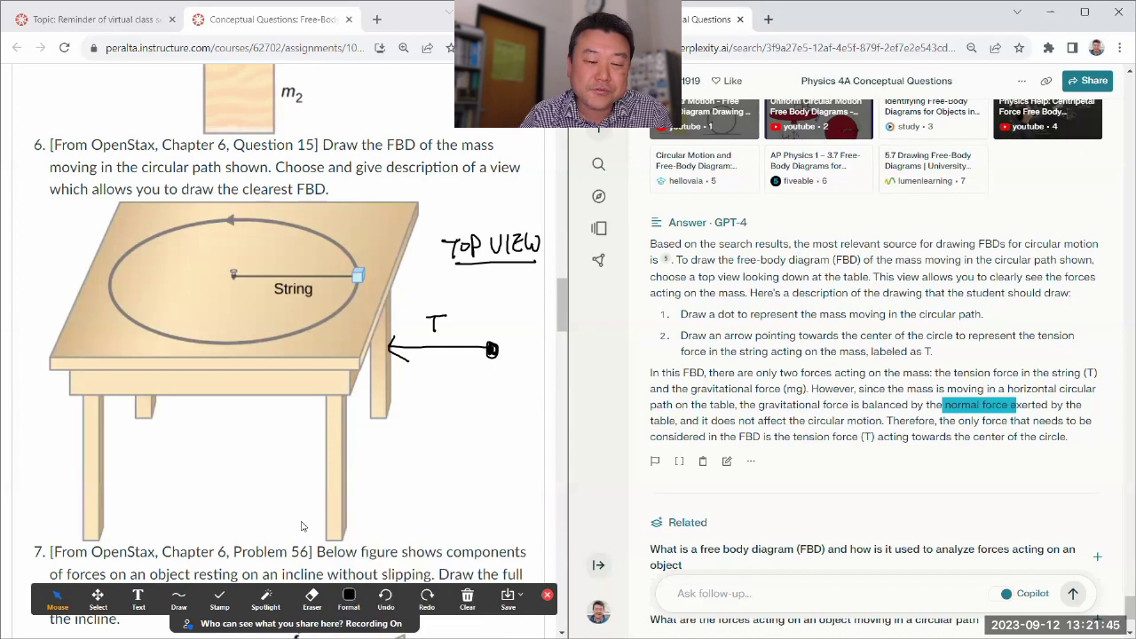
click(179, 597)
click(177, 572)
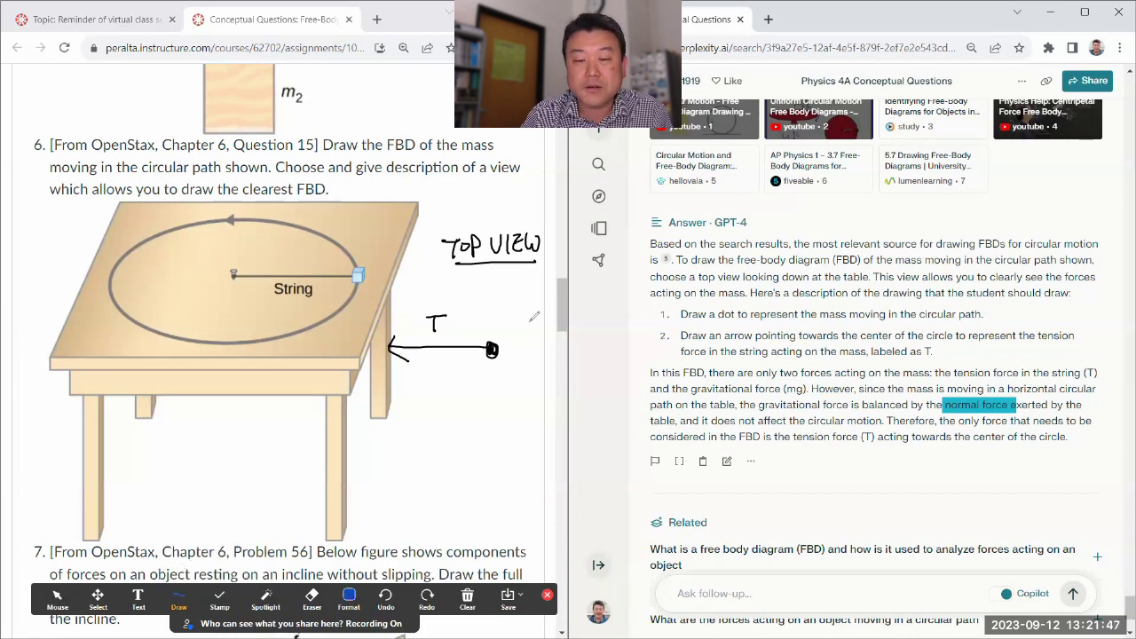
drag(499, 358, 502, 356)
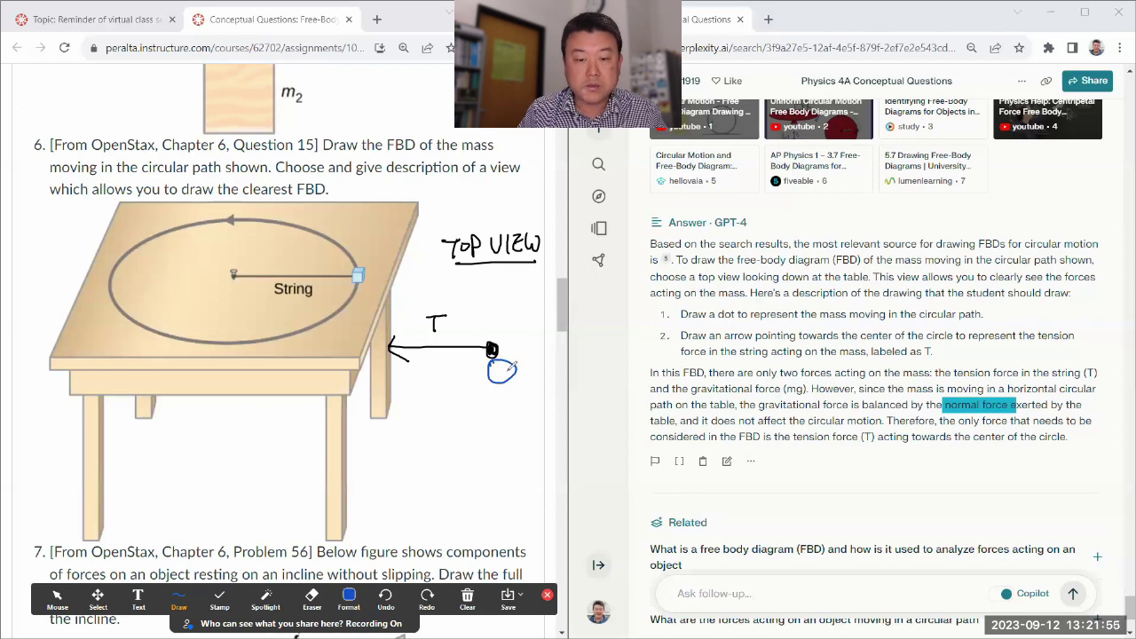
drag(493, 378, 511, 360)
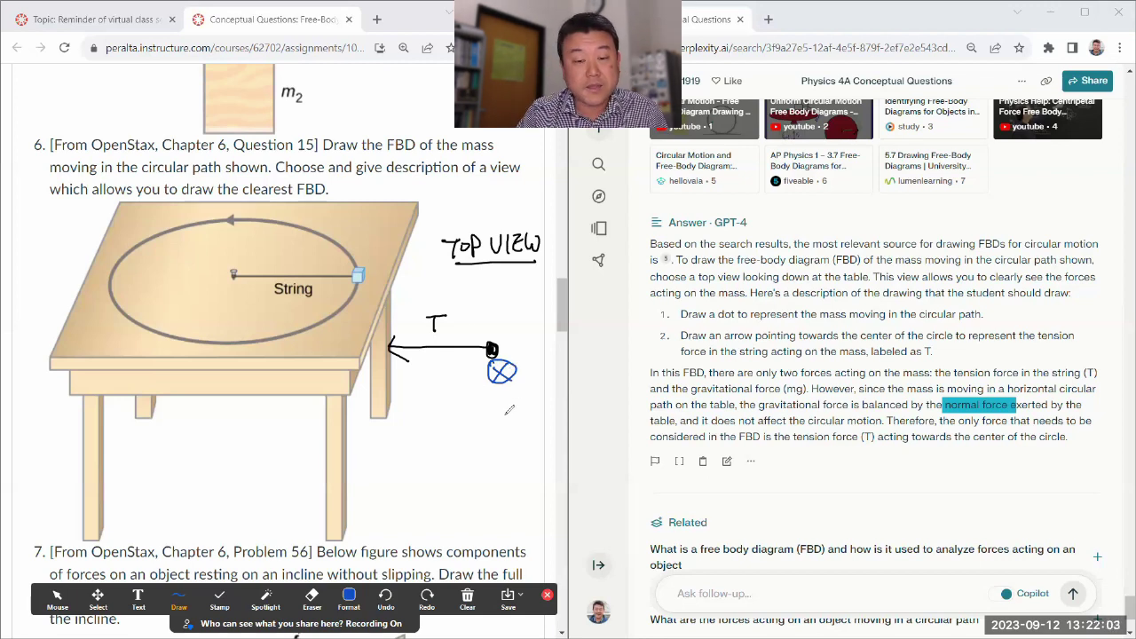
mouse_move(487, 396)
mouse_down()
mouse_move(505, 397)
mouse_move(538, 428)
mouse_up()
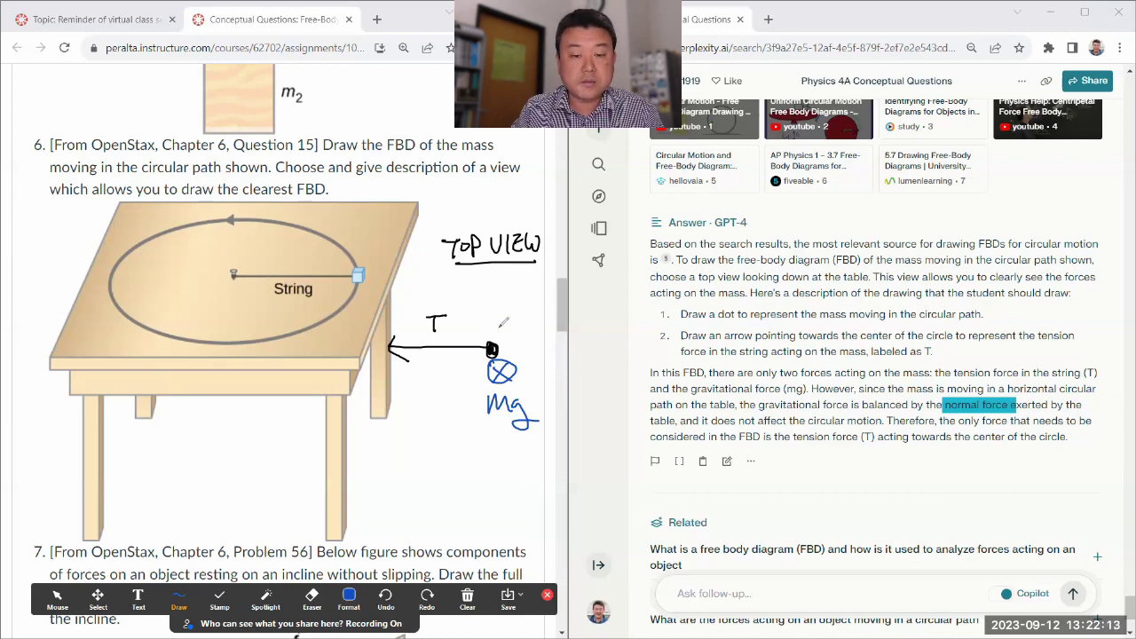
drag(497, 320, 495, 329)
drag(513, 339, 529, 321)
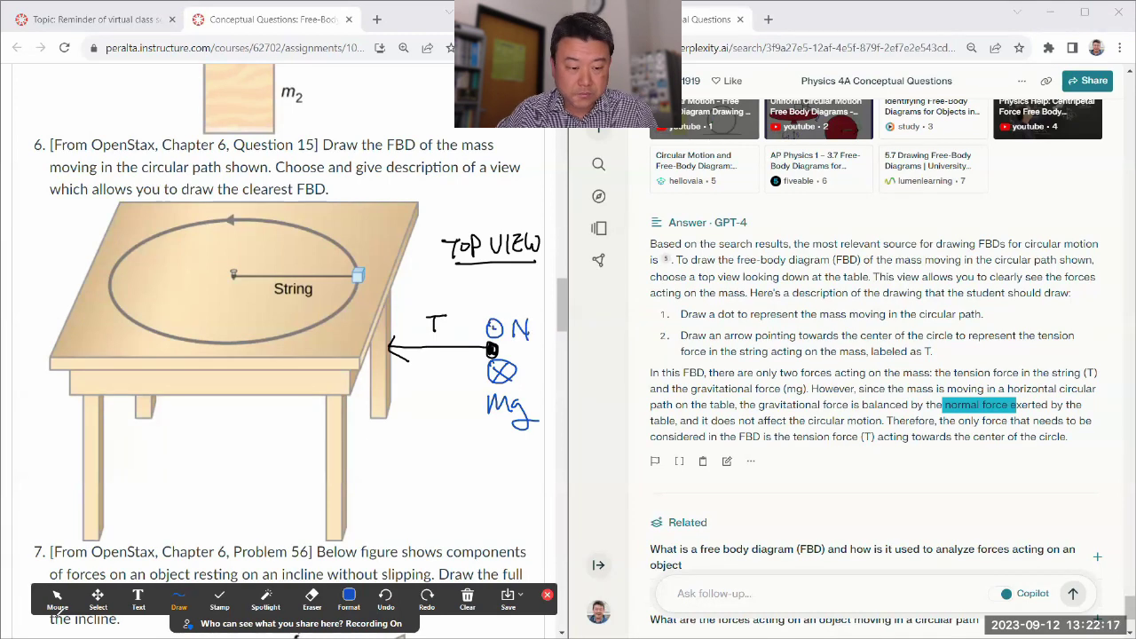
- Highlight 'gravitational force' and 'normal force' in the answer text
click(57, 599)
click(651, 373)
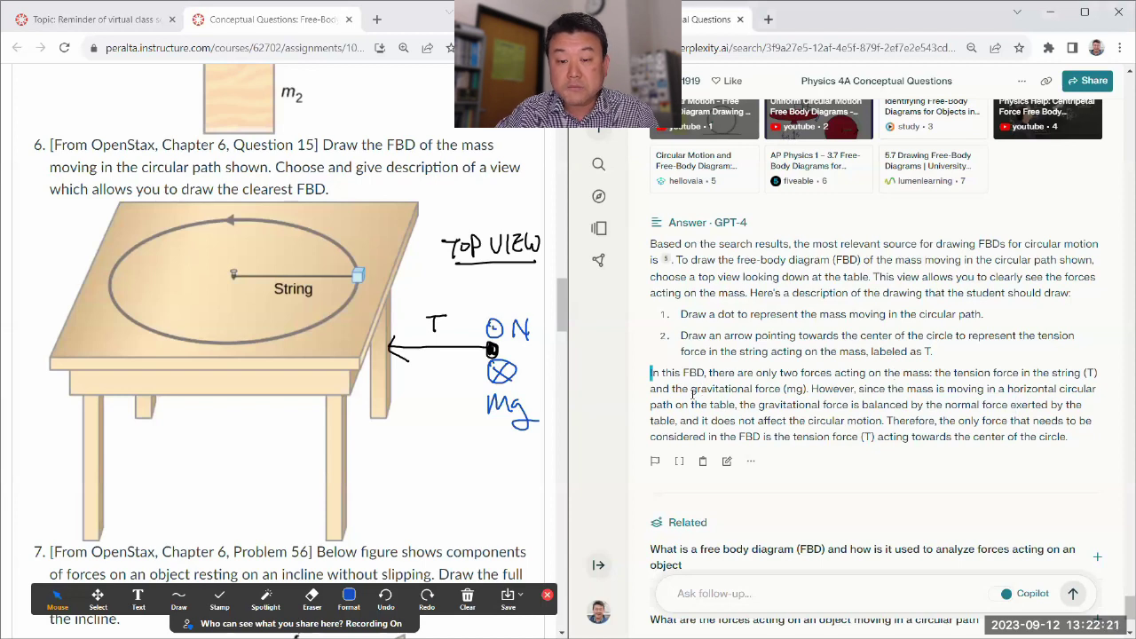
drag(707, 391, 784, 390)
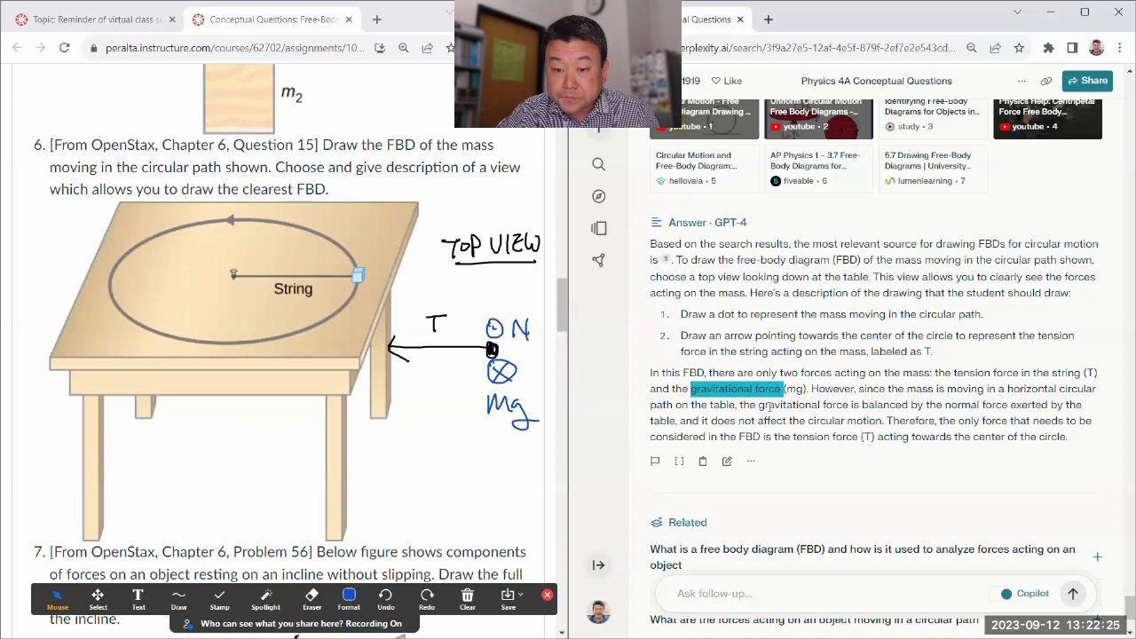
drag(946, 406, 1008, 406)
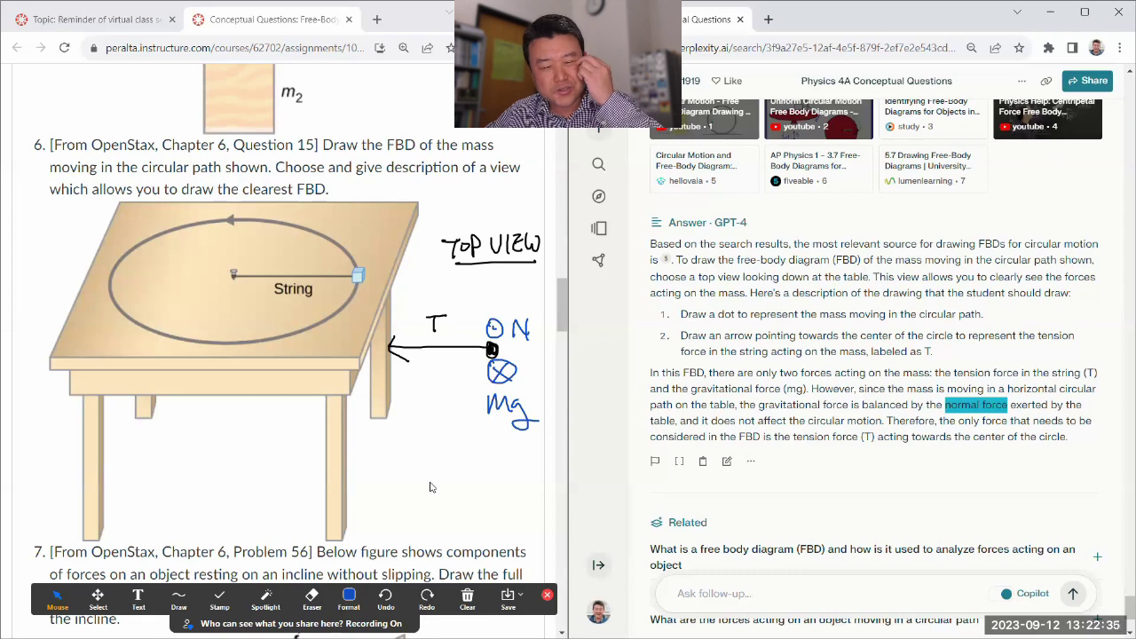
click(467, 596)
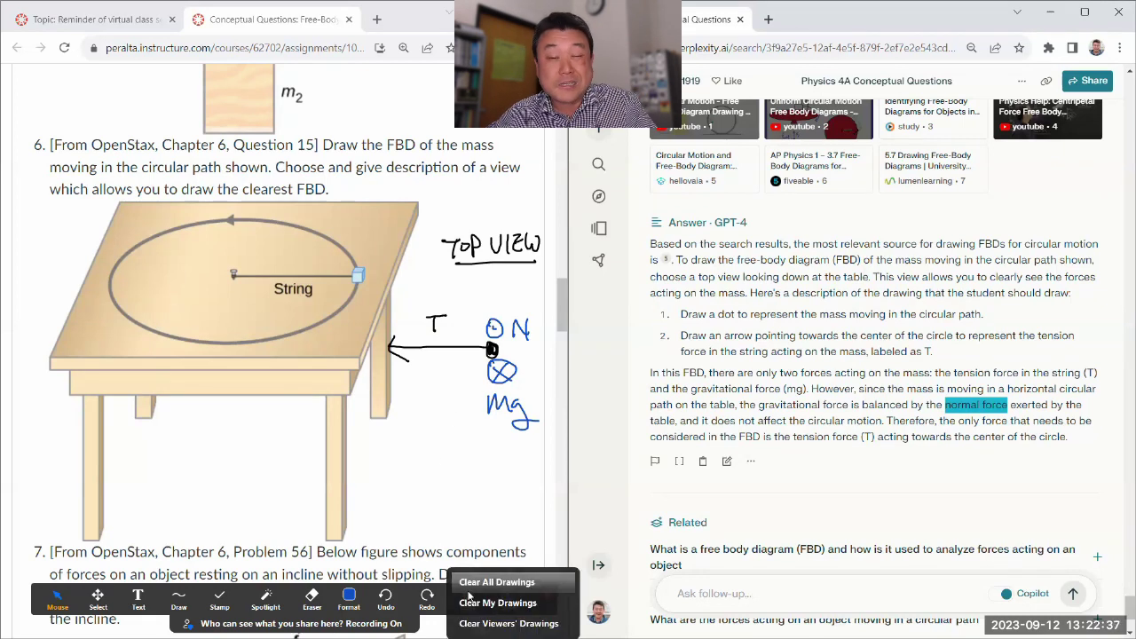
- Clear all drawings and select problem 7's text with its incline figure
click(468, 593)
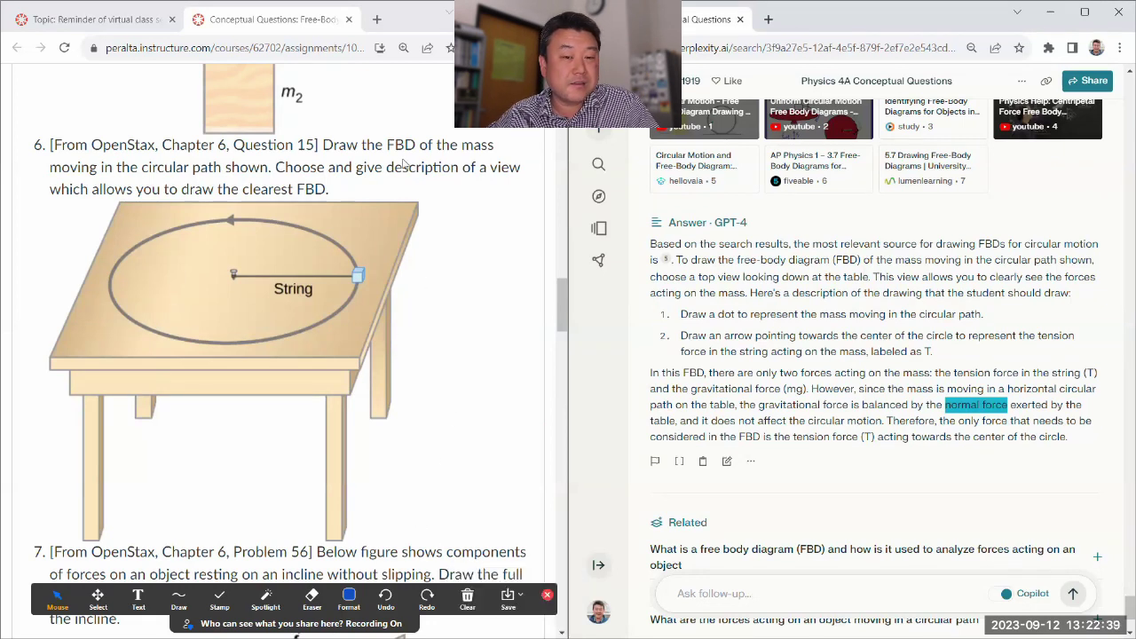
drag(394, 167, 263, 189)
click(488, 303)
scroll(489, 303, down, 3)
scroll(486, 318, up, 2)
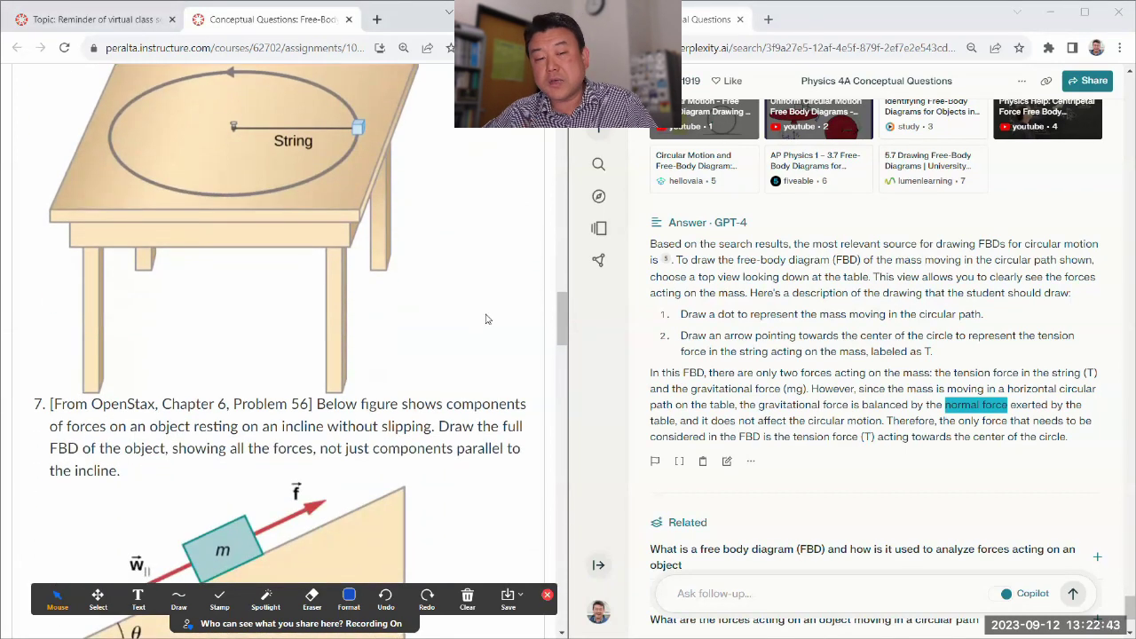
scroll(480, 322, down, 2)
scroll(810, 368, down, 3)
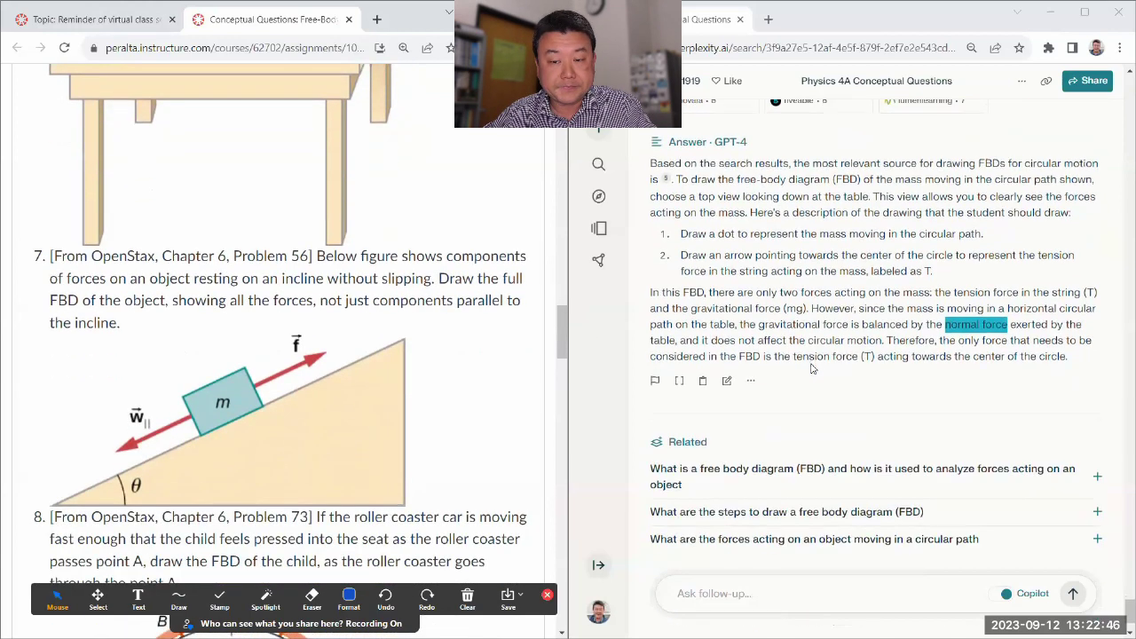
click(396, 254)
drag(318, 257, 393, 423)
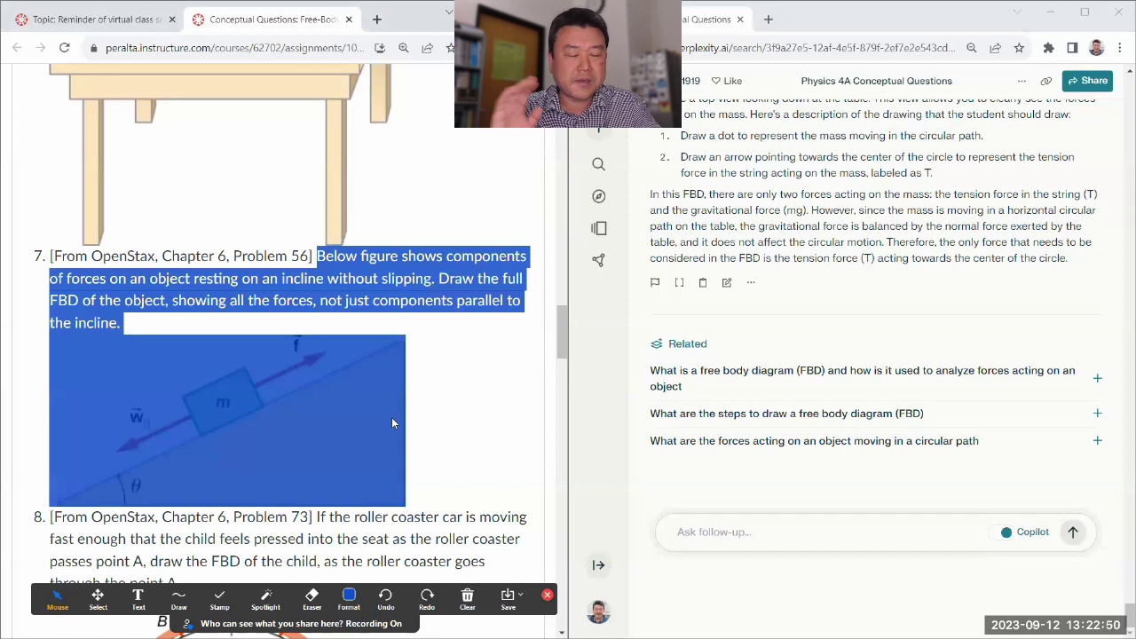
- Paste problem 7 into the follow-up and insert the drawing-description note after 'parallel to the incline.'
click(719, 535)
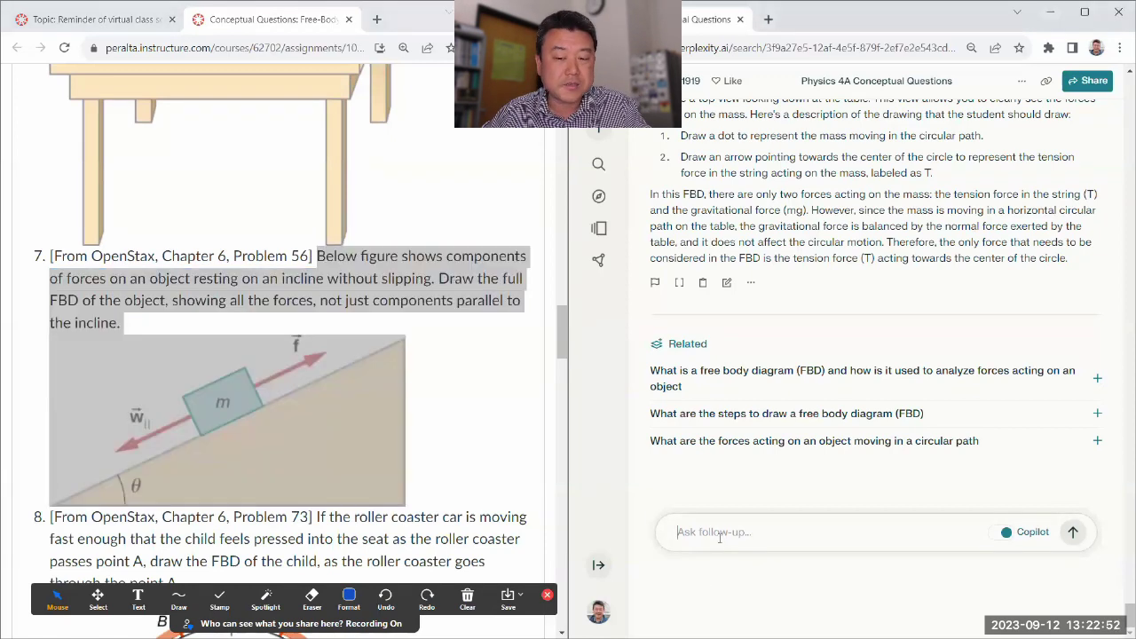
text(Below figure shows components of forces on an object resting on an incline without slipping. Draw the full FBD of the object, showing all the forces, not just components parallel to the incline. An illustration of  a block mass m on  a slope. The slope angles up and to the right at an angle of theta degrees to the horizontal. The mass feels force w sub parallel in a direction parallel to the slope toward its bottom, and f in a direction parallel to the slope toward its top.)
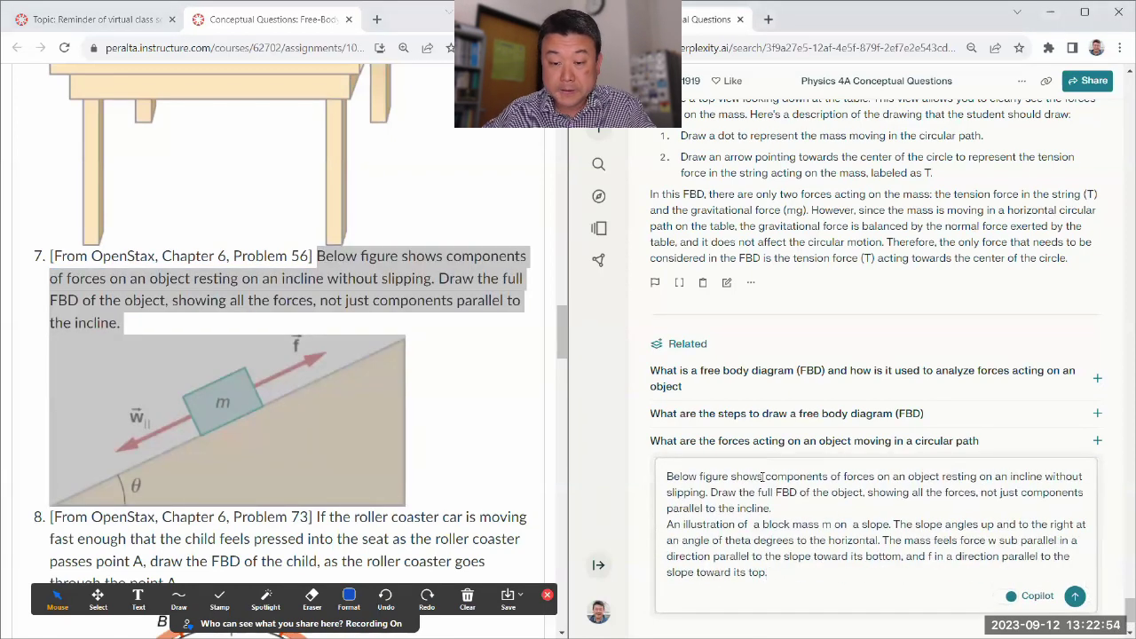
click(793, 507)
key(super+v)
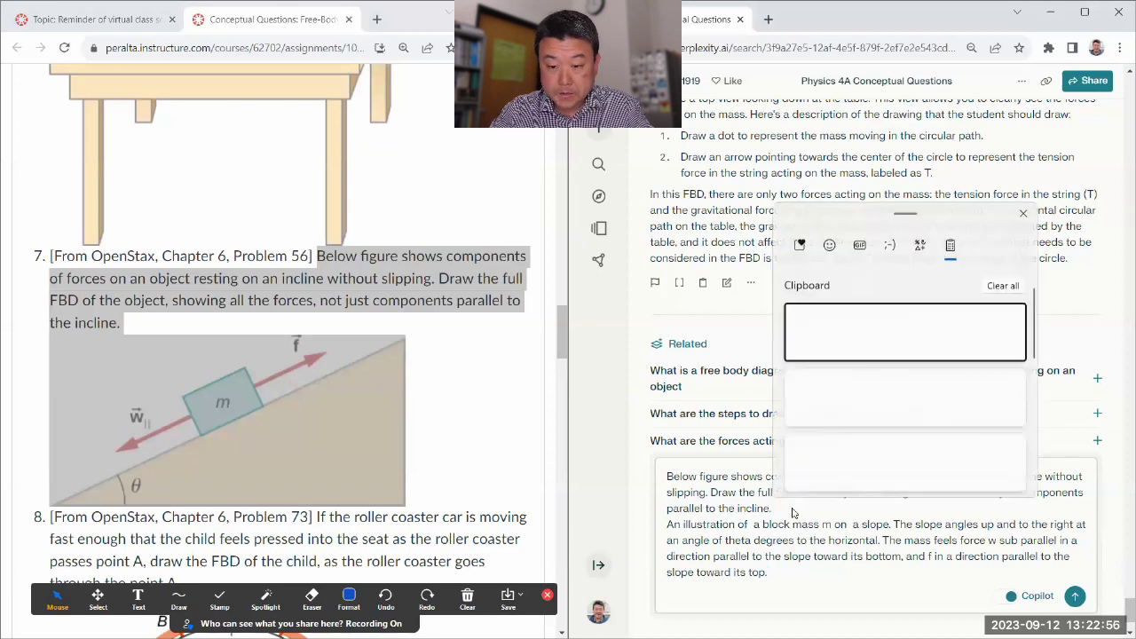
click(809, 395)
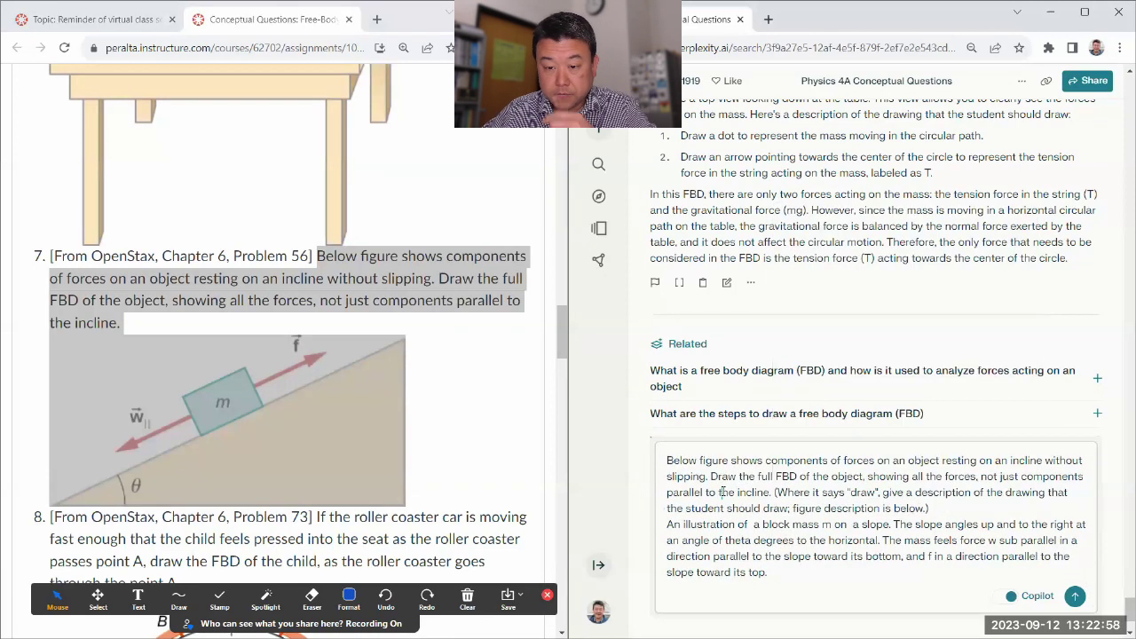
click(360, 305)
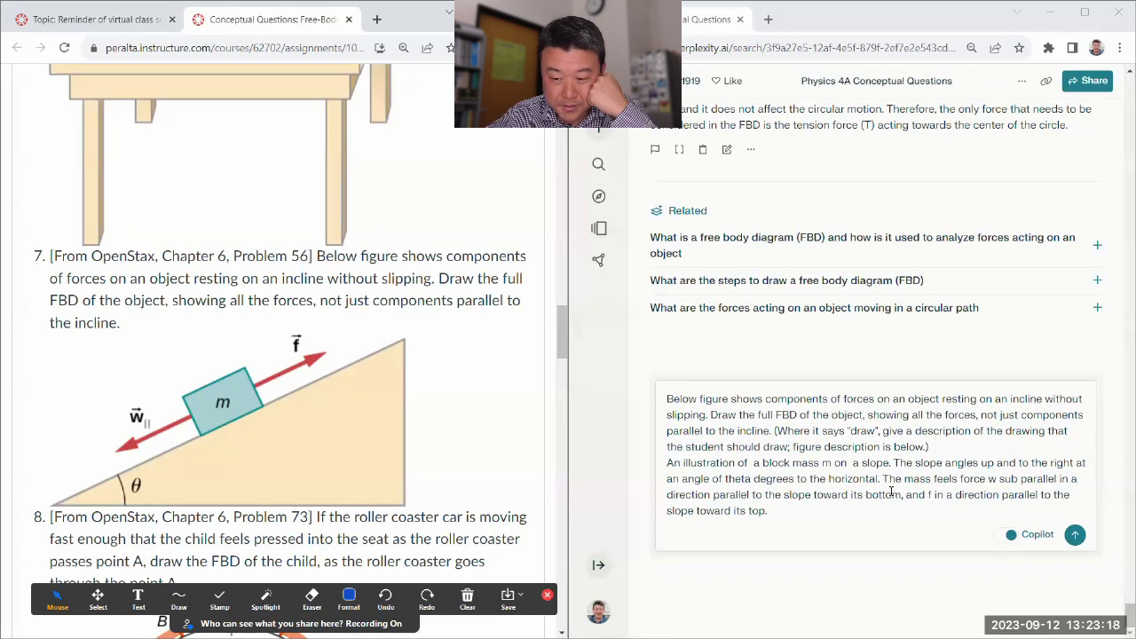
click(845, 506)
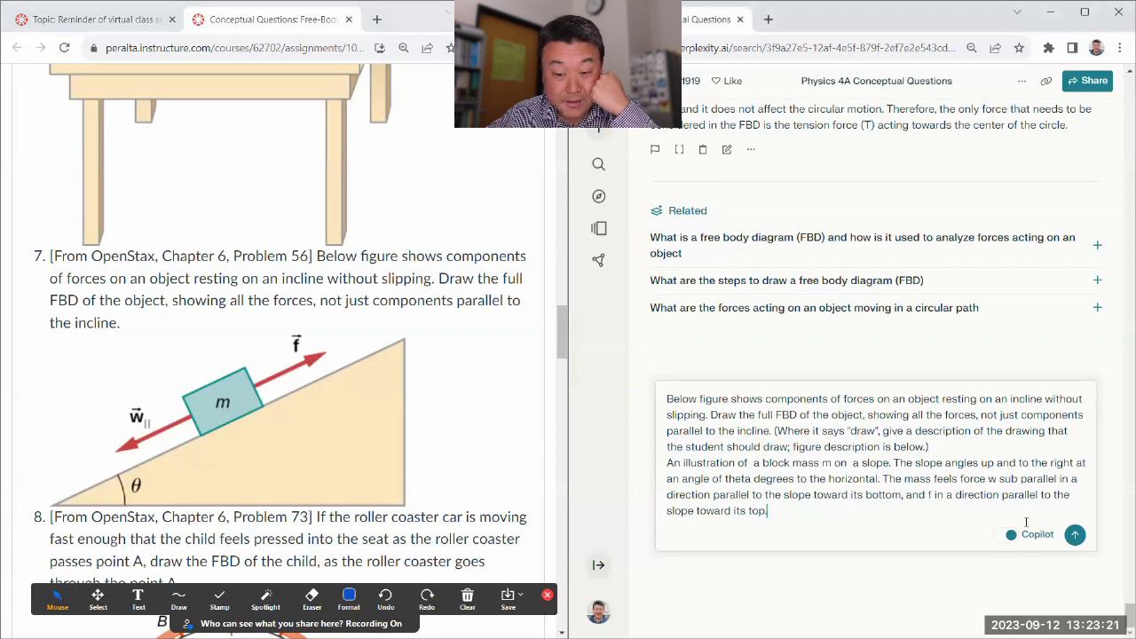
- Submit problem 7 and answer Copilot's view question with 'The view already in use'
click(1074, 535)
scroll(364, 382, up, 10)
scroll(373, 382, up, 7)
scroll(111, 322, down, 3)
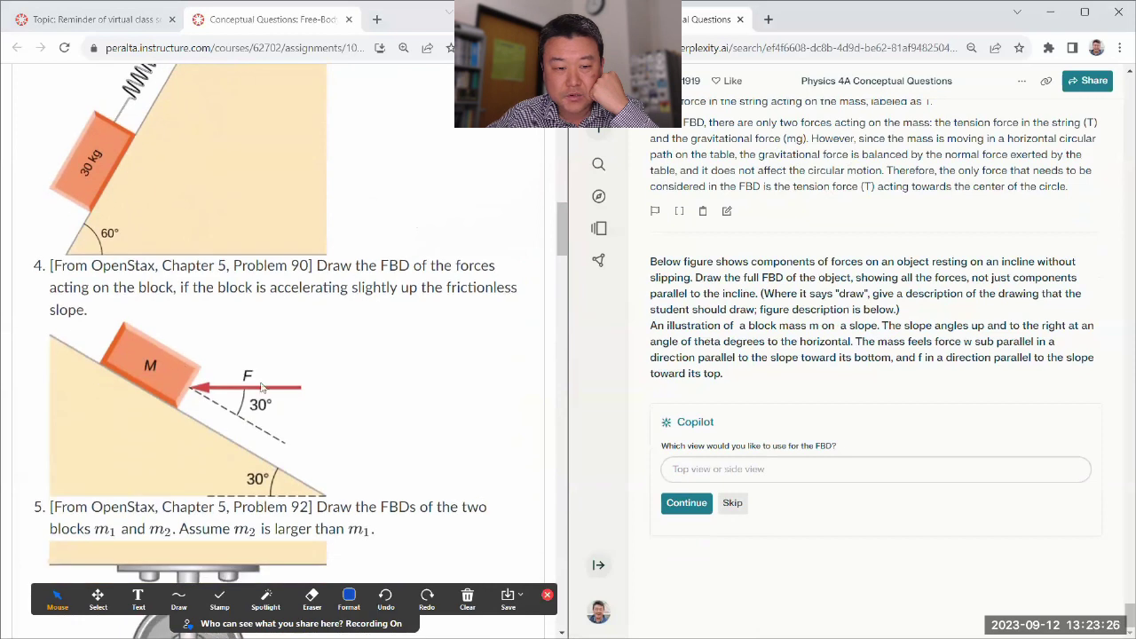
scroll(366, 383, down, 10)
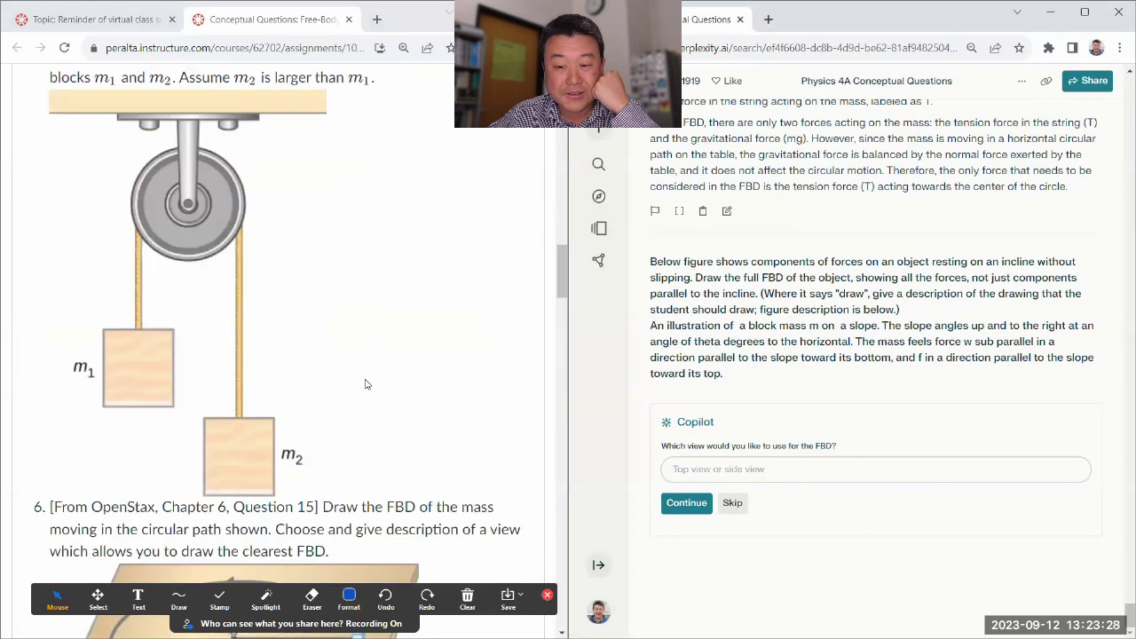
scroll(365, 384, down, 5)
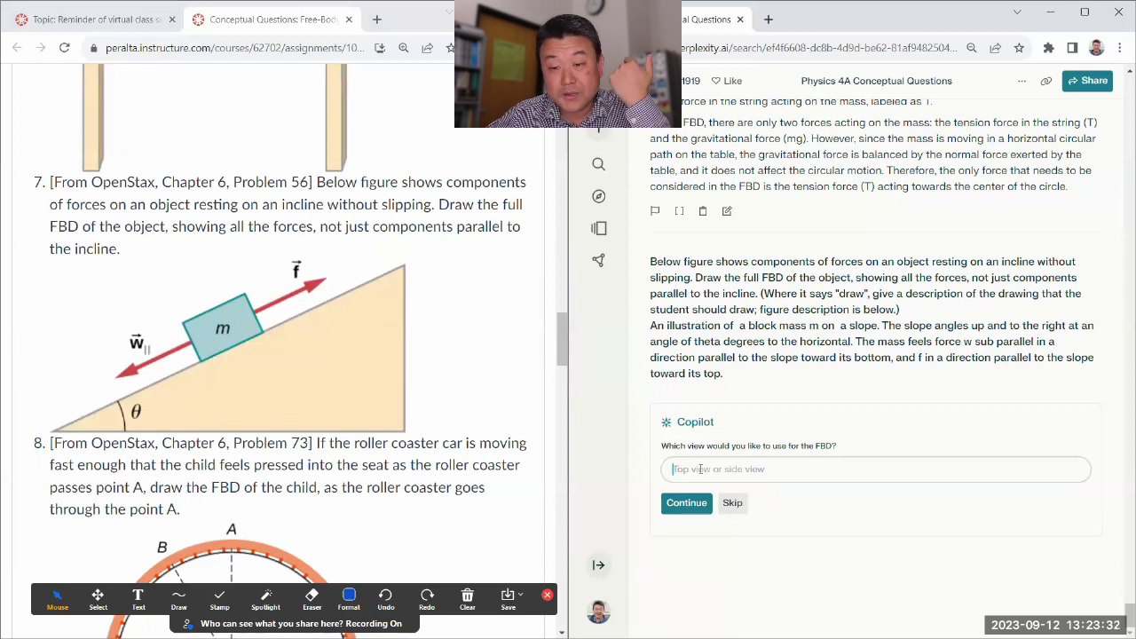
text(The view already in use)
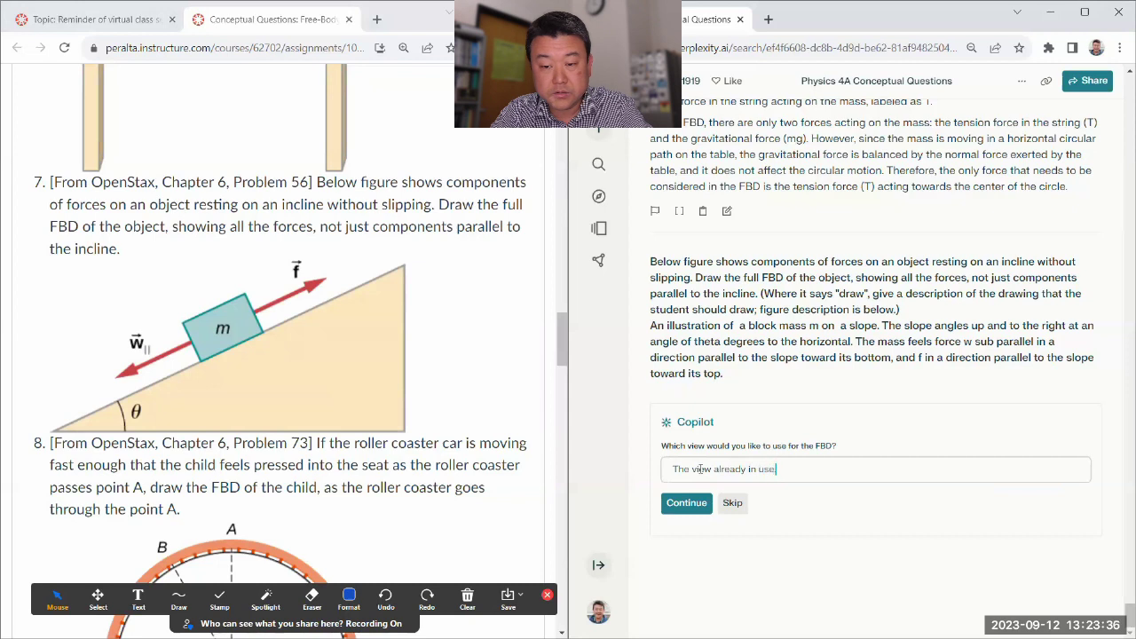
click(686, 508)
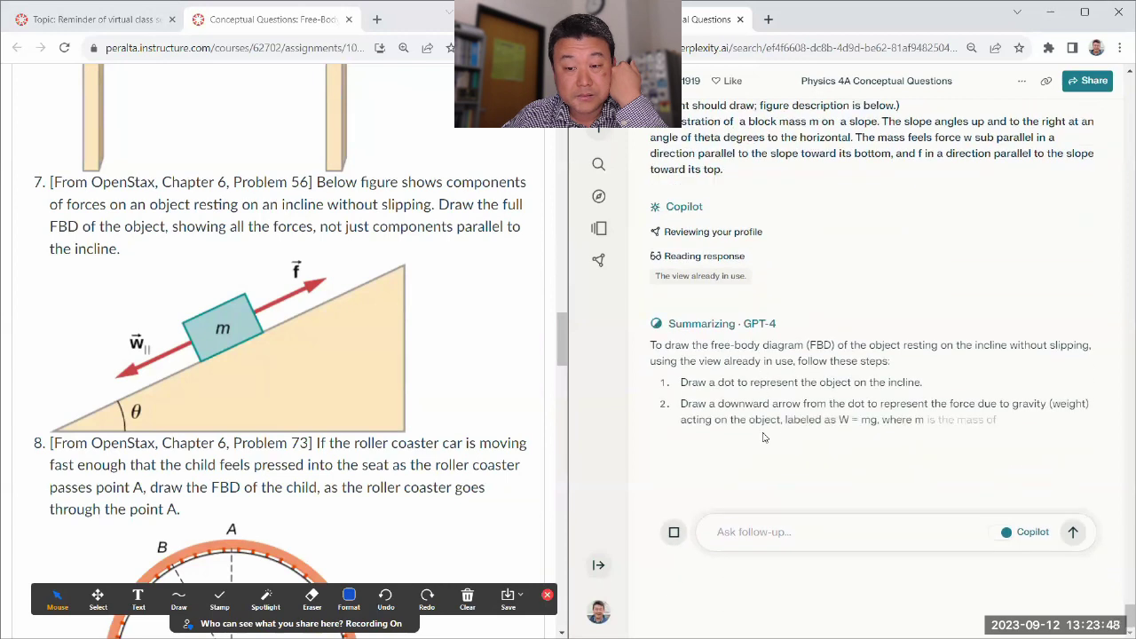
- Switch the annotation pen to green and place a dot for the block beside the incline
scroll(547, 460, down, 1)
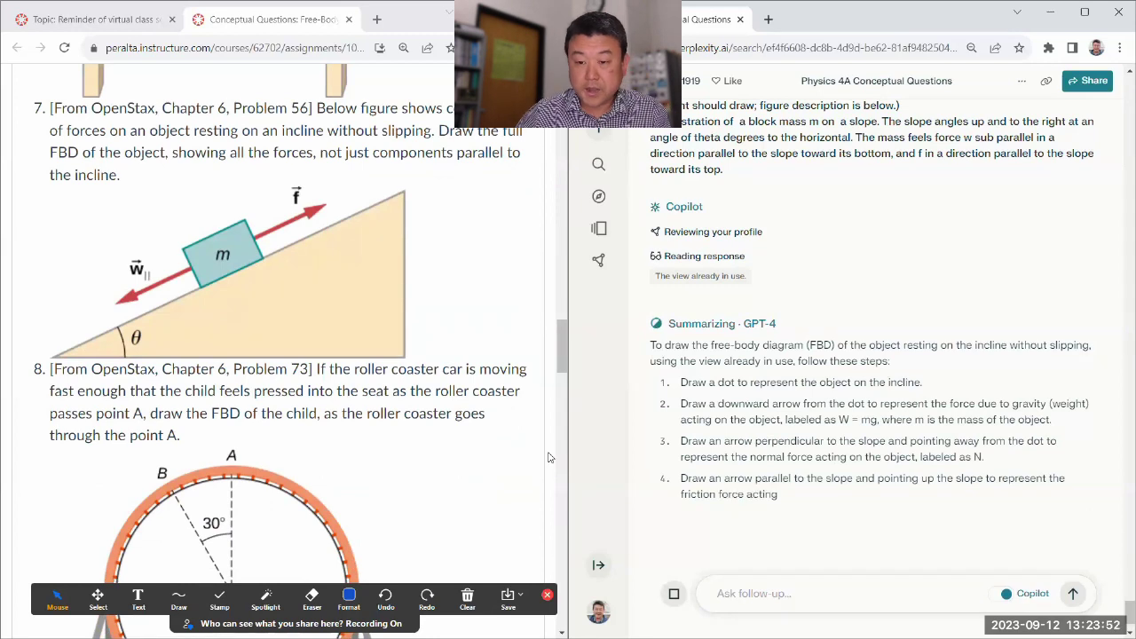
click(347, 590)
click(431, 507)
click(179, 594)
click(177, 569)
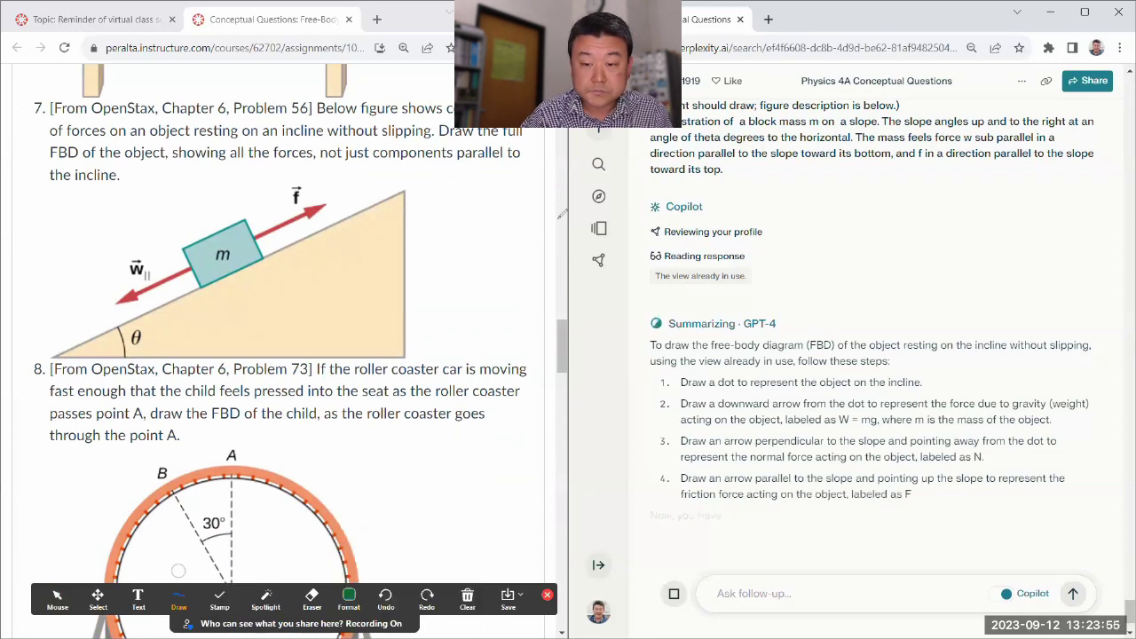
click(483, 256)
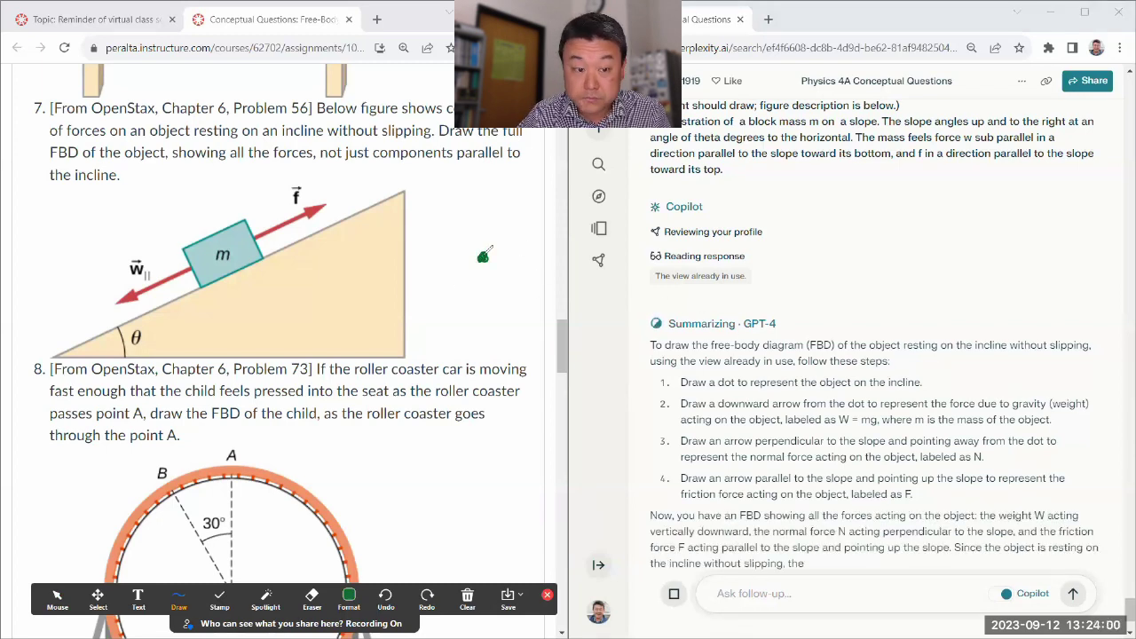
- From the dot, draw and label W = mg downward and N perpendicular to the slope
mouse_move(478, 332)
mouse_down()
mouse_move(484, 257)
mouse_move(487, 327)
mouse_move(520, 302)
mouse_move(537, 309)
mouse_up()
mouse_move(543, 300)
mouse_down()
mouse_move(540, 311)
mouse_move(570, 326)
mouse_up()
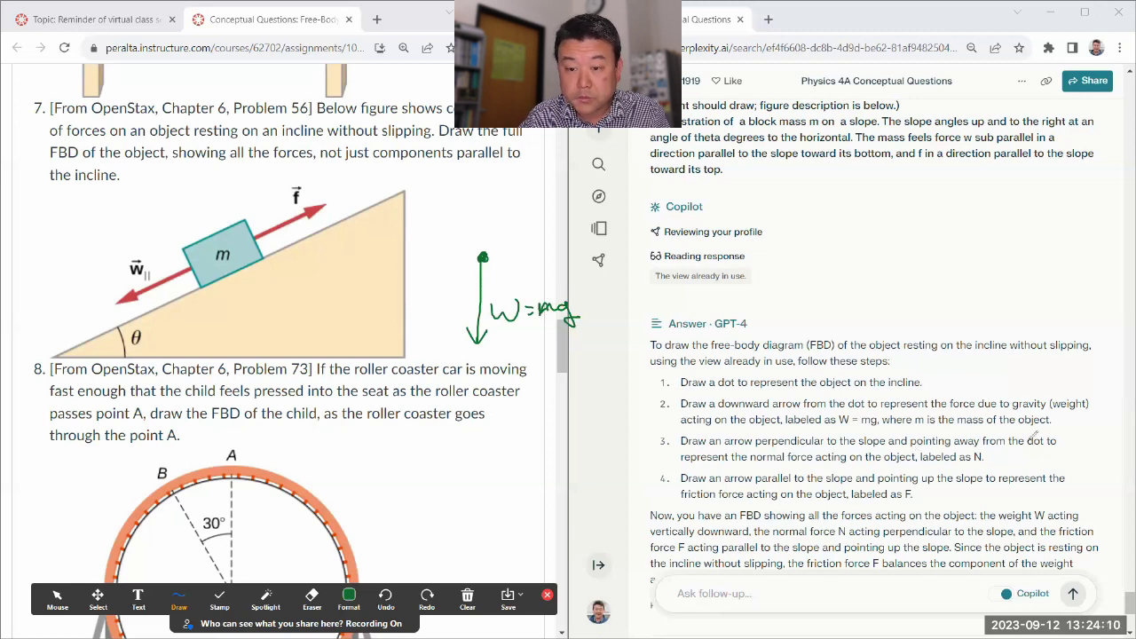
mouse_move(482, 257)
mouse_down()
mouse_move(436, 188)
mouse_move(457, 185)
mouse_up()
drag(422, 228, 435, 211)
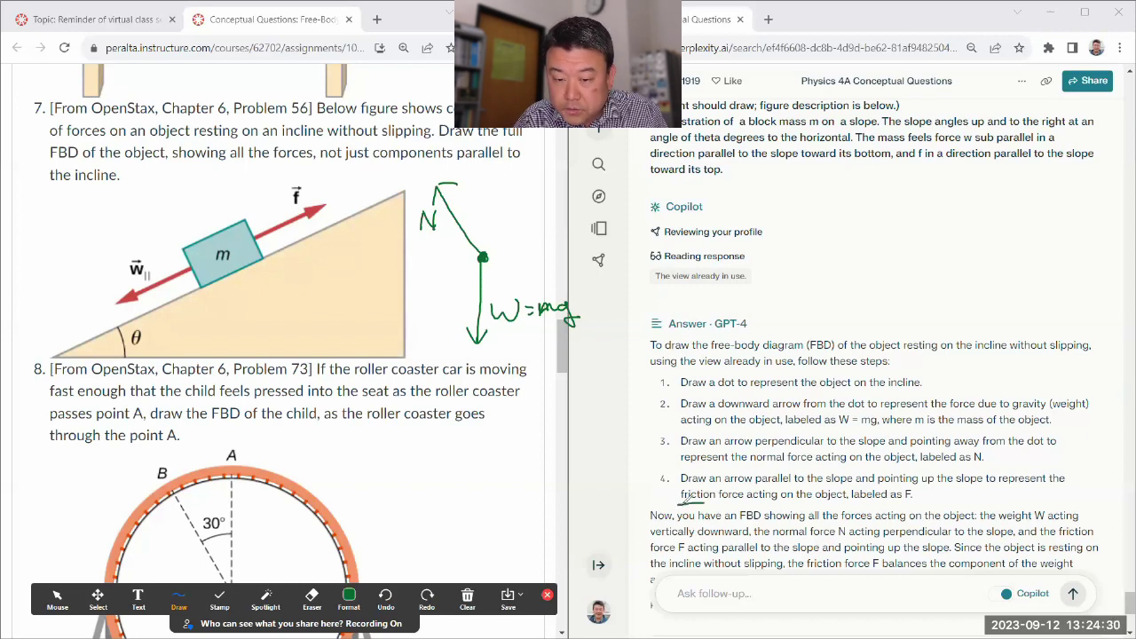
- Underline 'friction force' in step 4 and draw the f arrow up the slope
drag(685, 500, 738, 502)
mouse_move(485, 255)
mouse_down()
mouse_move(546, 216)
mouse_move(546, 229)
mouse_up()
drag(516, 197, 510, 227)
drag(504, 207, 521, 205)
drag(511, 197, 522, 188)
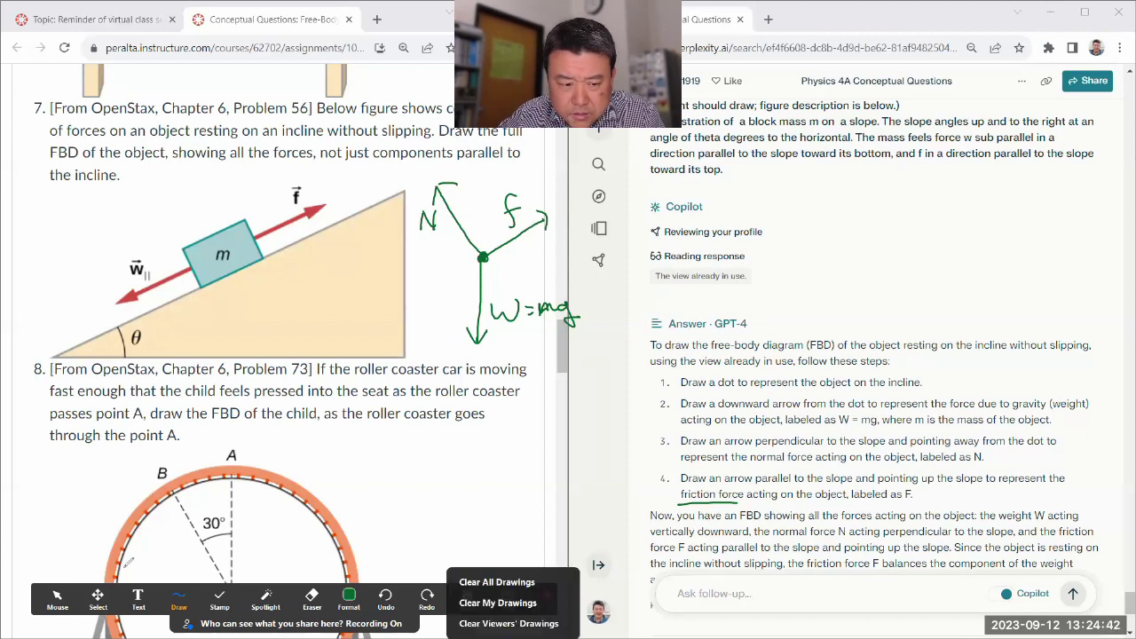
- Draw a red dashed arrow pointing down the slope from problem 7's FBD dot
click(57, 600)
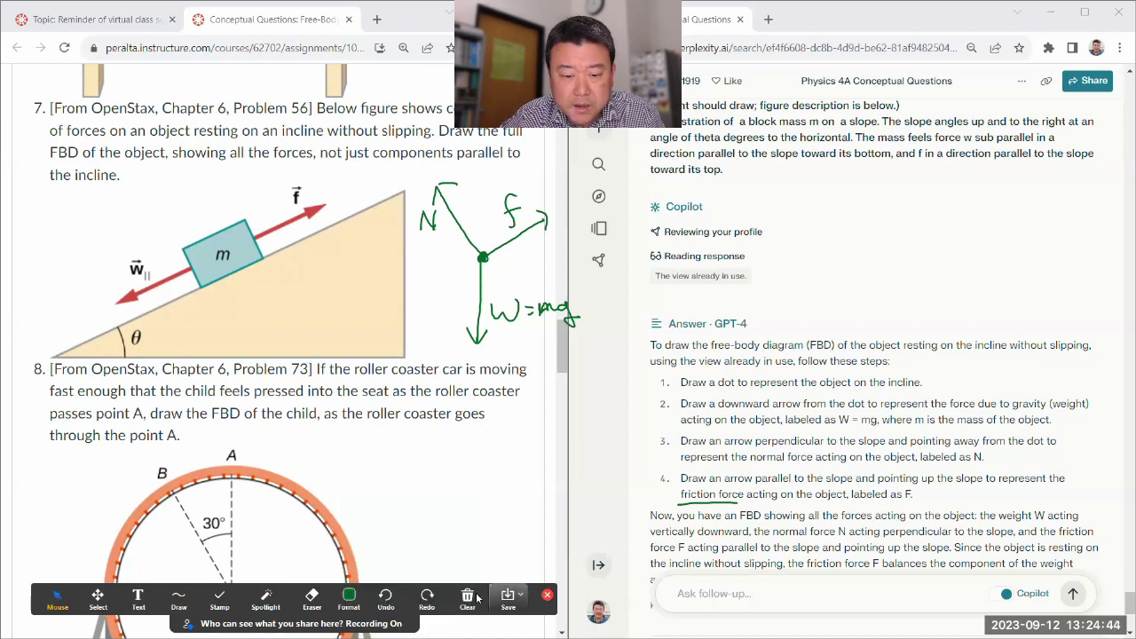
mouse_move(342, 595)
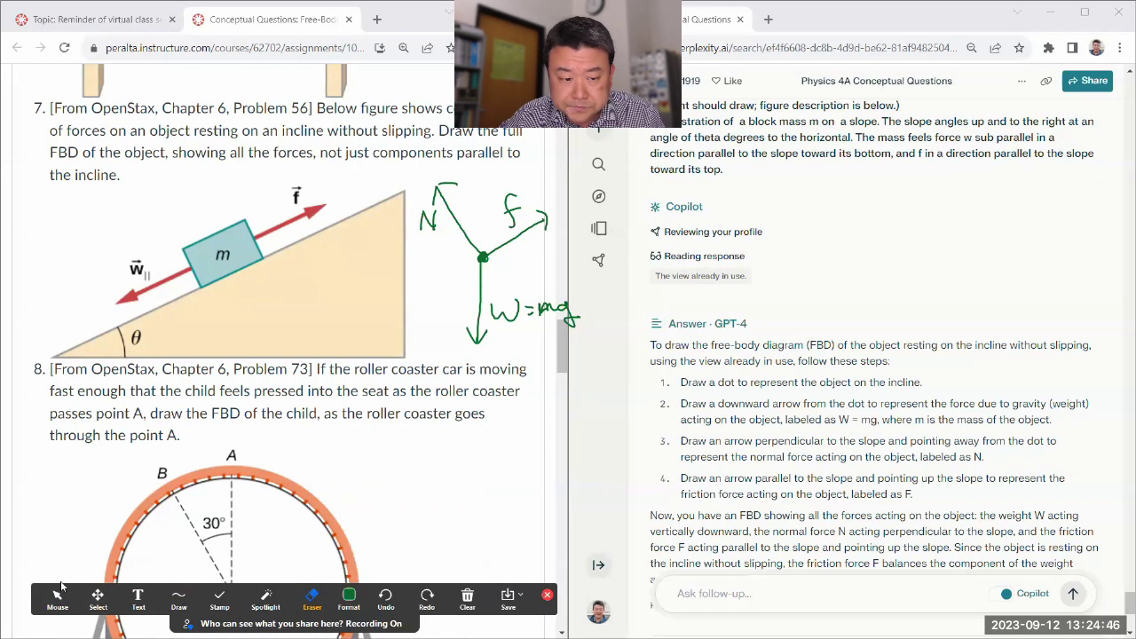
scroll(792, 401, down, 2)
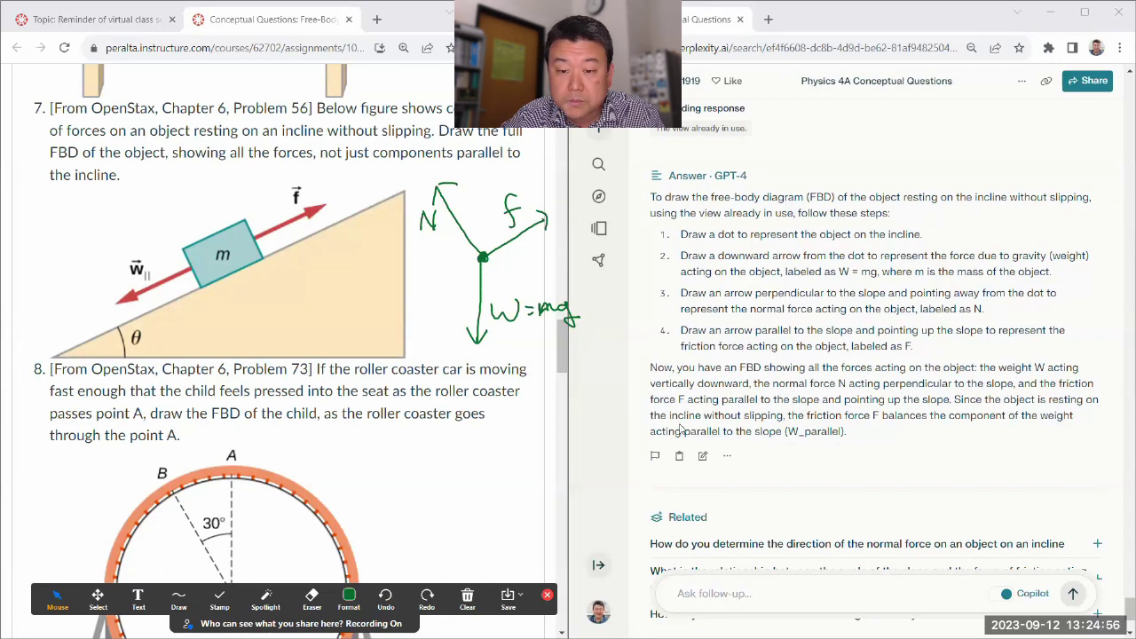
click(349, 596)
click(387, 461)
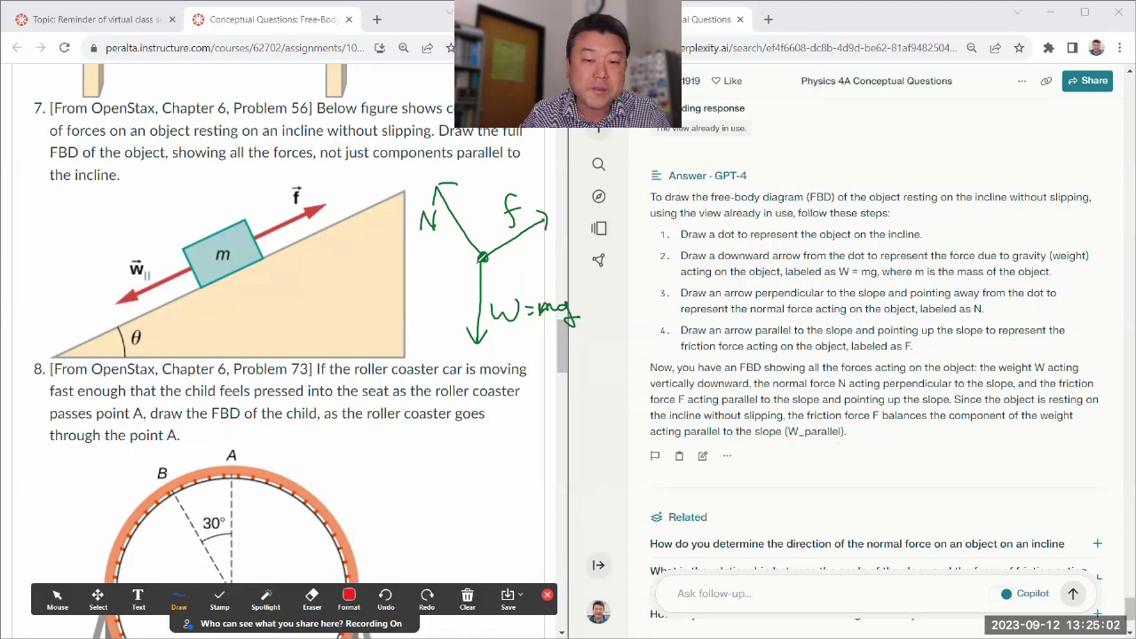
mouse_move(481, 259)
mouse_down()
mouse_move(444, 284)
mouse_move(479, 336)
mouse_move(463, 339)
mouse_move(464, 279)
mouse_up()
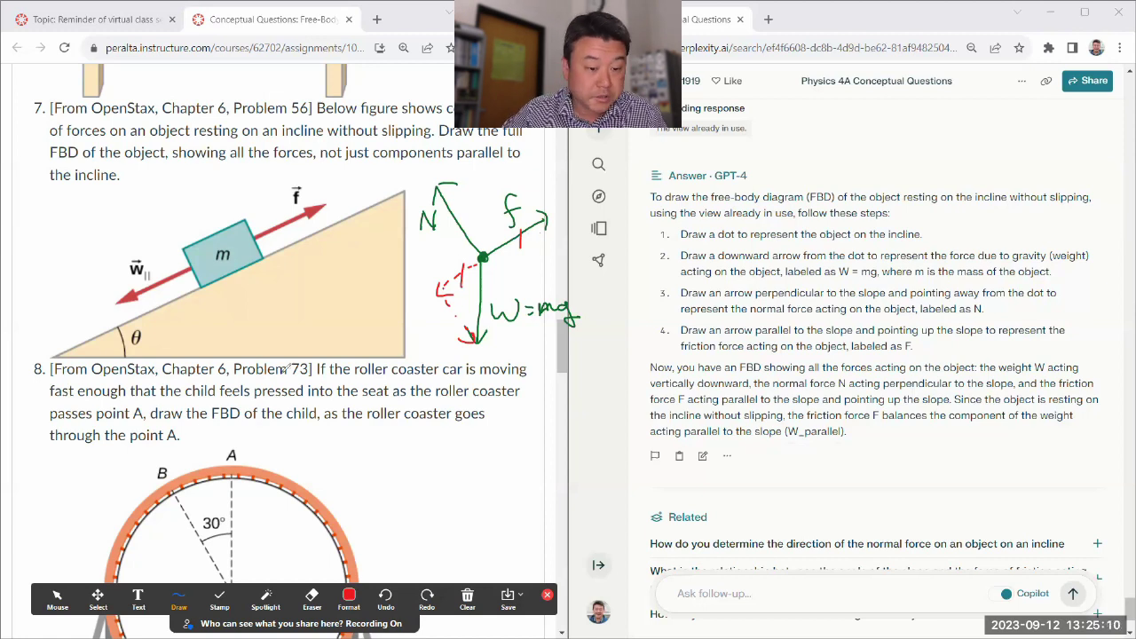
click(67, 601)
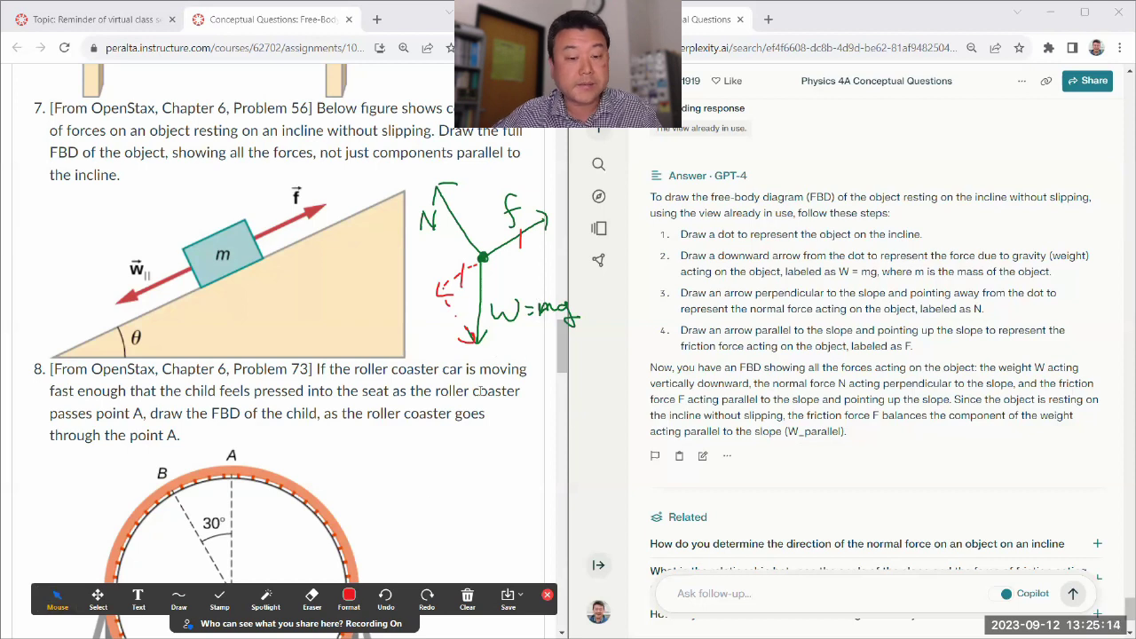
- Erase the problem 7 diagram strokes and its mg label
click(320, 598)
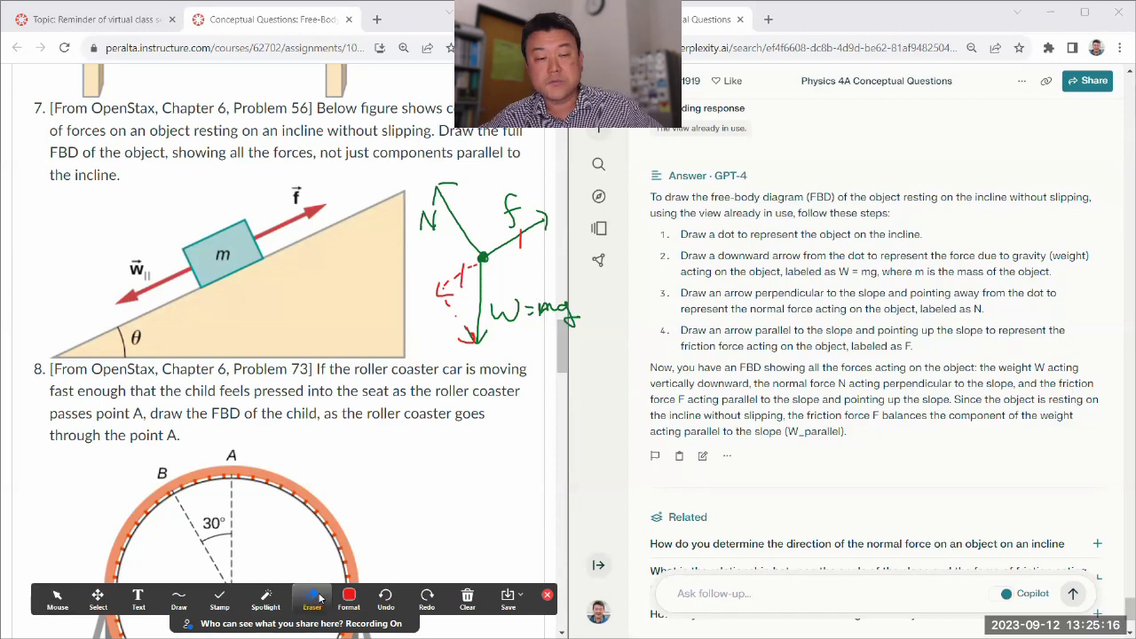
click(348, 598)
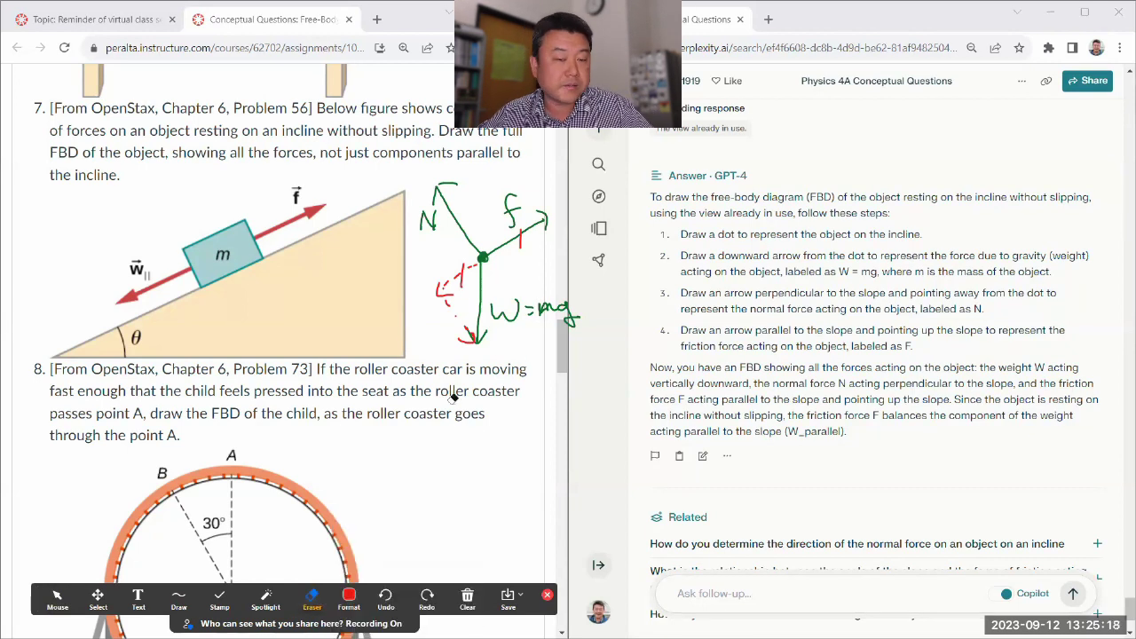
mouse_move(490, 379)
mouse_down()
mouse_move(474, 293)
mouse_move(453, 350)
mouse_move(474, 233)
mouse_move(436, 194)
mouse_move(515, 217)
mouse_move(524, 290)
mouse_move(585, 320)
mouse_up()
click(57, 598)
- Paste problem 8's roller-coaster question into the follow-up box, adding the drawing instruction after point A
scroll(684, 453, down, 2)
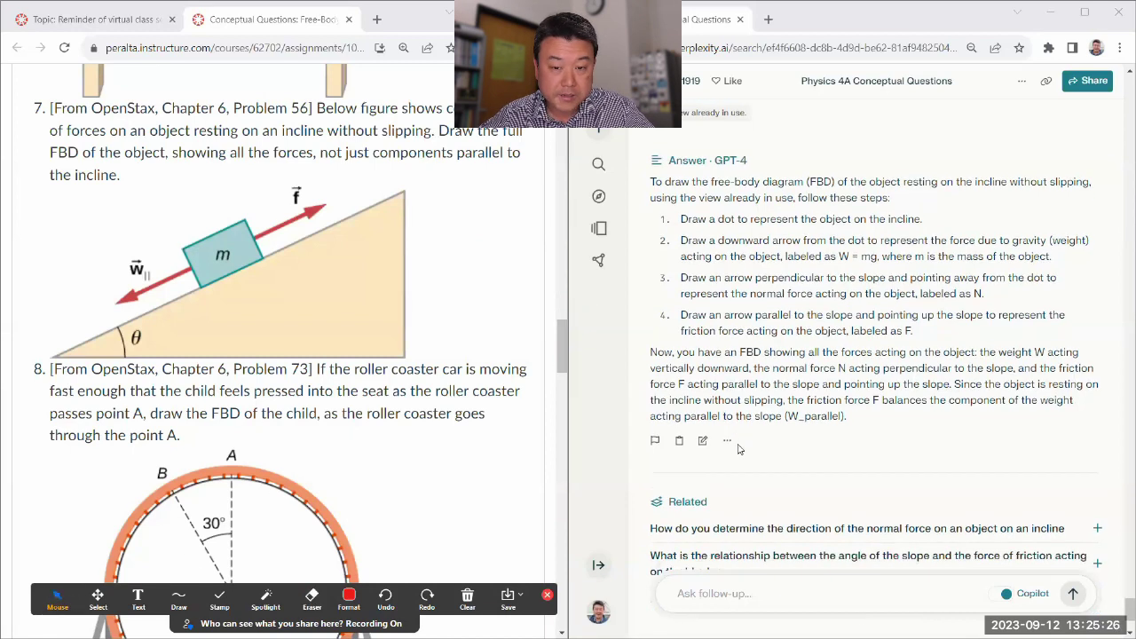
scroll(445, 430, down, 2)
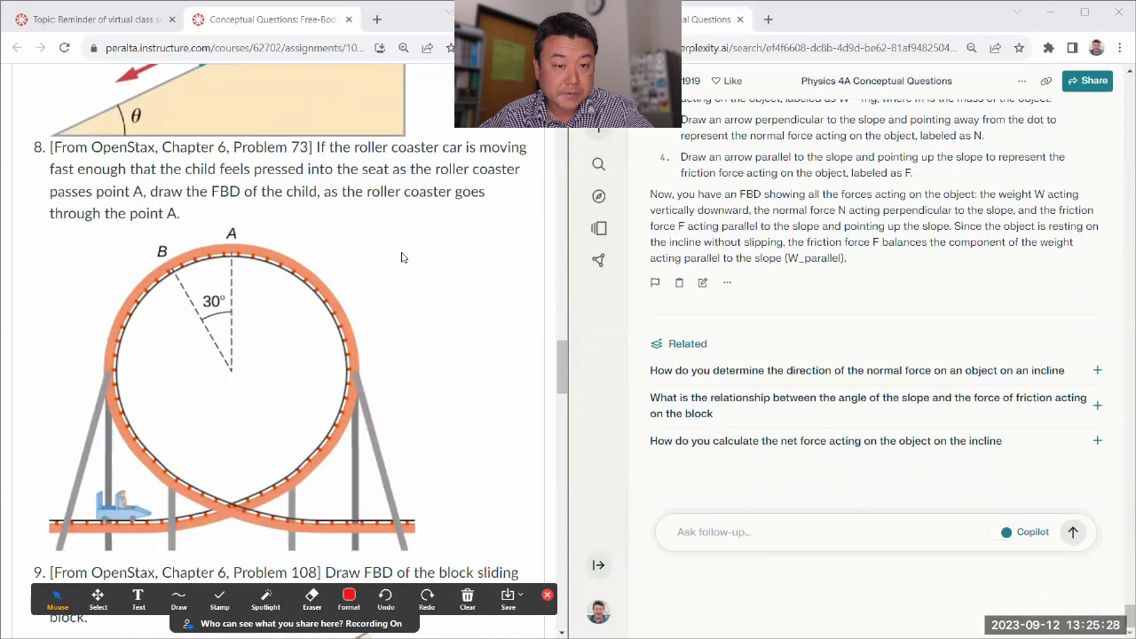
drag(317, 147, 426, 327)
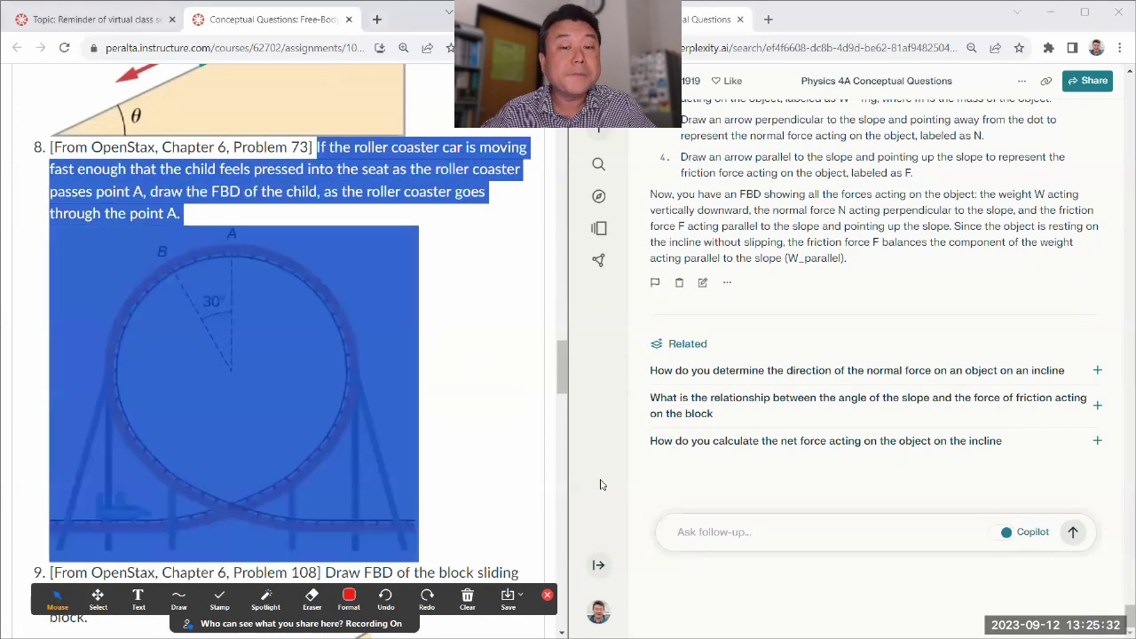
click(717, 536)
text(If the roller coaster car is moving fast enough that the child feels pressed into the seat as the roller coaster passes point A, draw the FBD of the child, as the roller coaster goes through the point A. An illustration of a loop of a roller coaster with a child seated in a car approaching the loop. The track is on the inside surface of the loop. Two location on the loop, A and B, are labeled. Point A is at the top of the loop. Point B is down and to the left of A. The angle between the radii to points A and B is thirty degrees.)
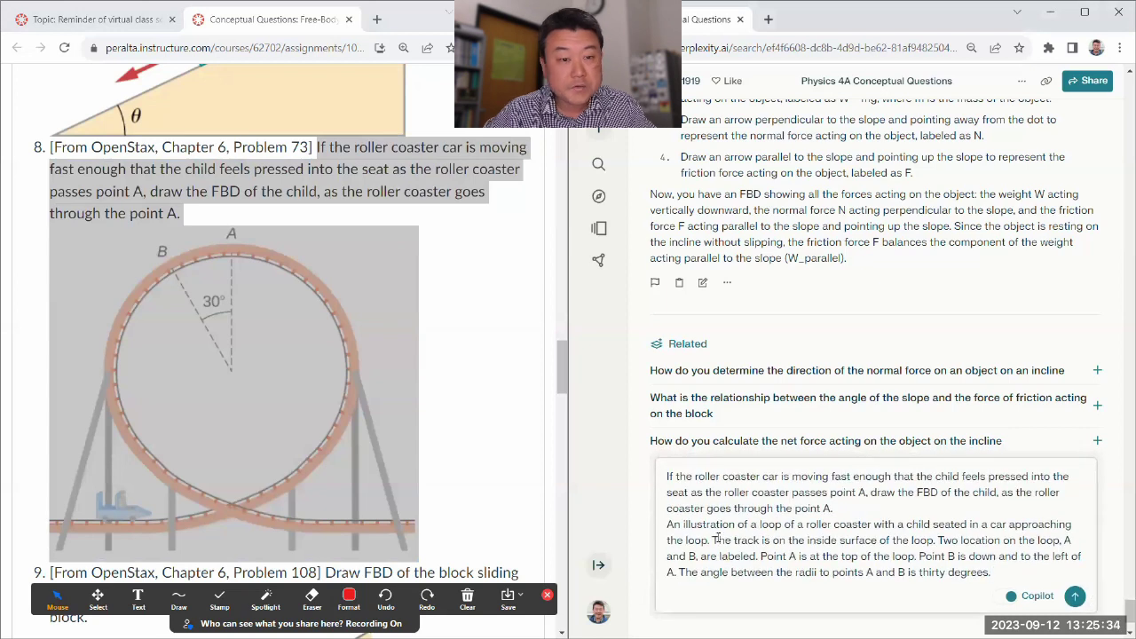
click(282, 175)
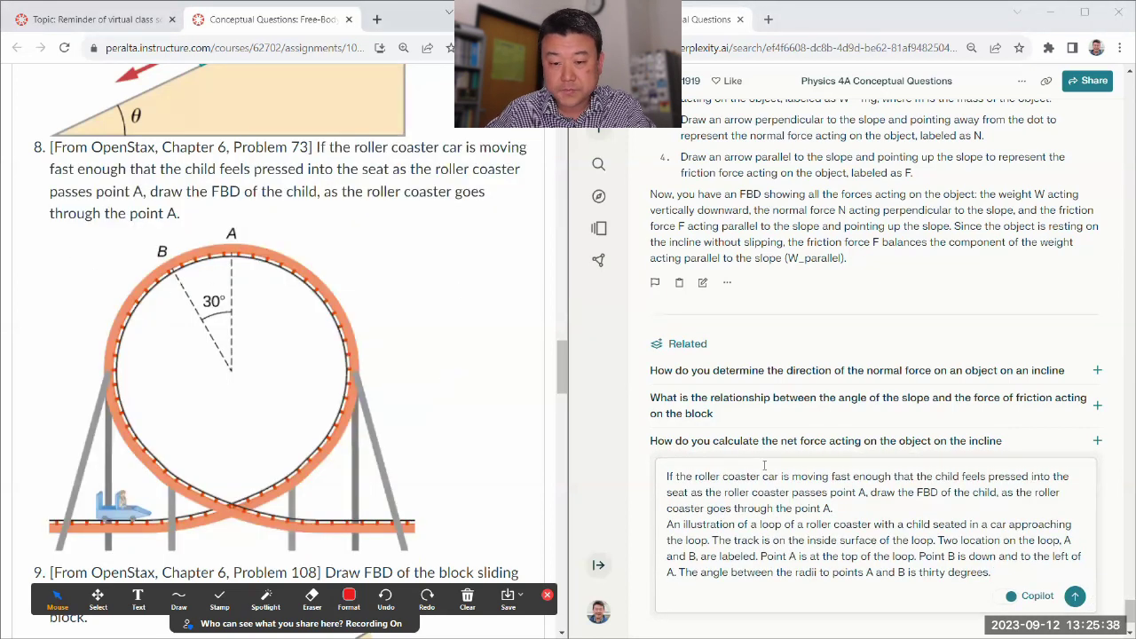
click(839, 506)
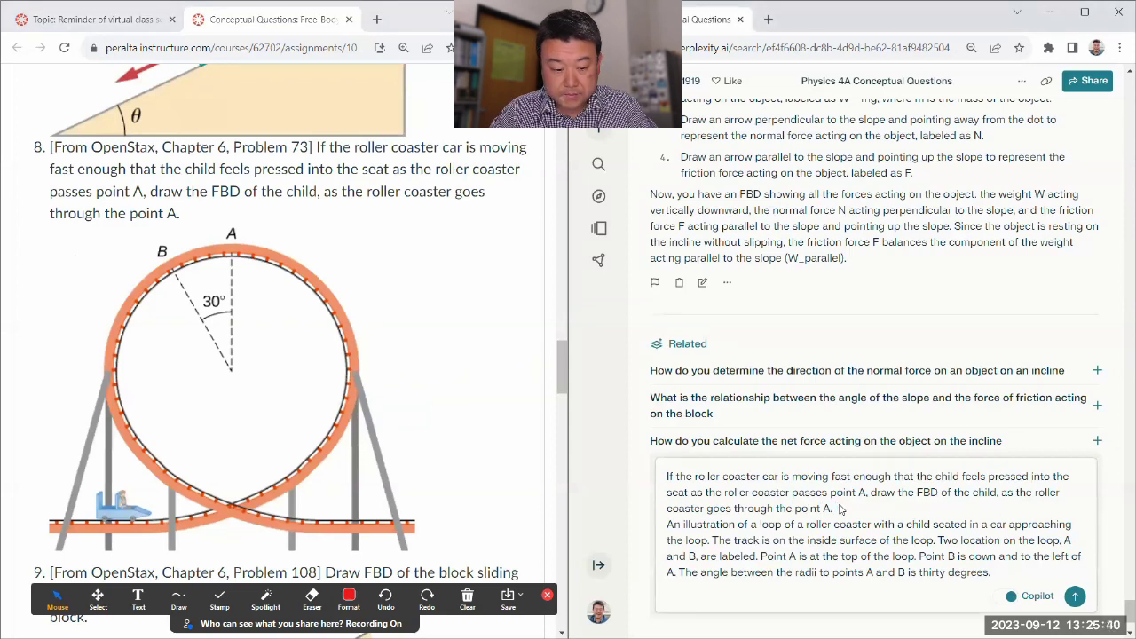
key(super+v)
click(905, 479)
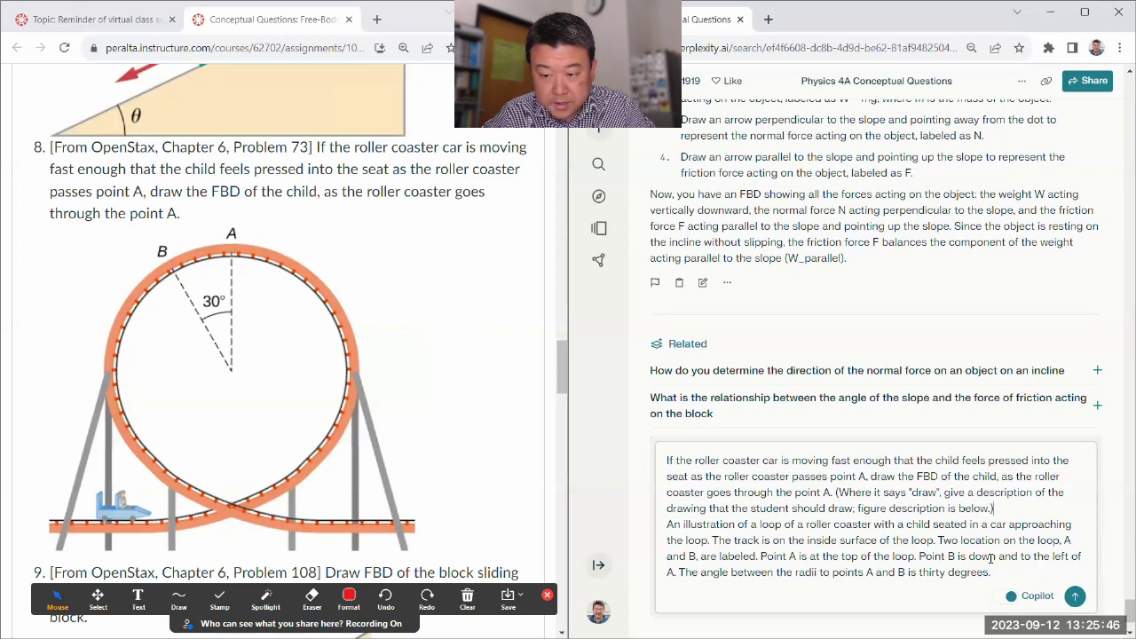
scroll(976, 550, down, 3)
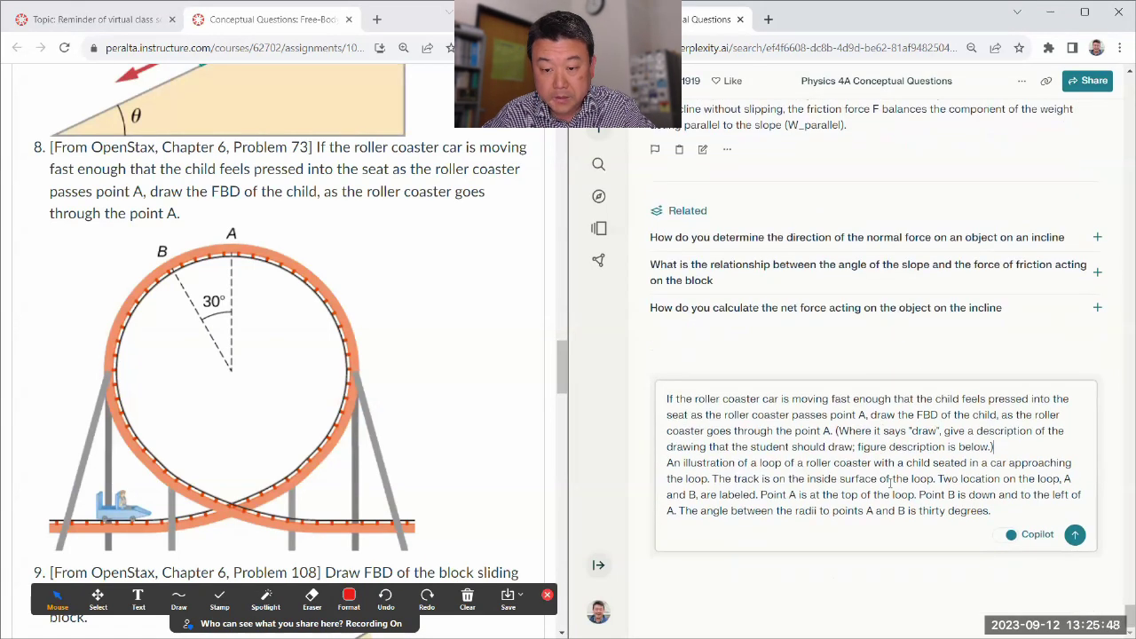
- Submit problem 8 and answer Copilot's view question with 'The view currently in use'
click(1073, 535)
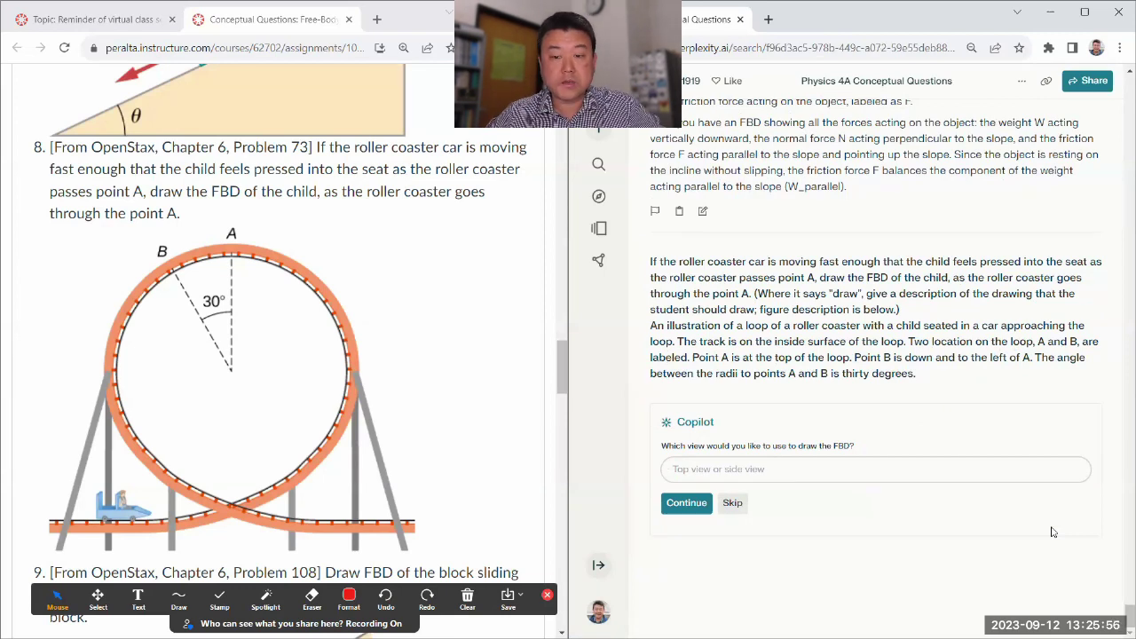
text(The view currently in use.)
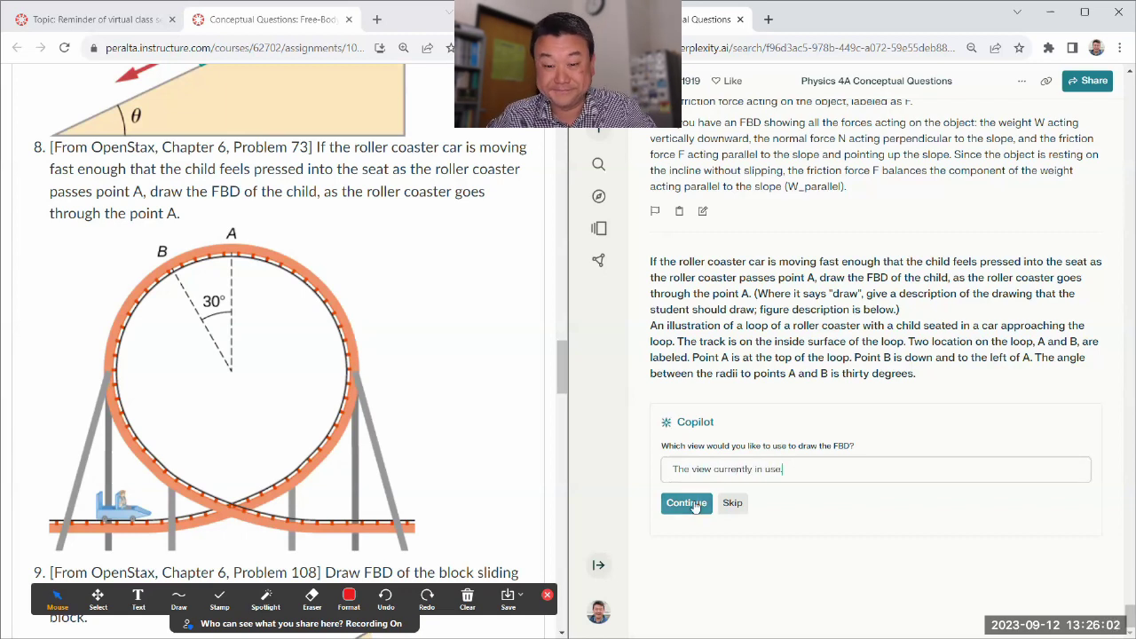
click(685, 502)
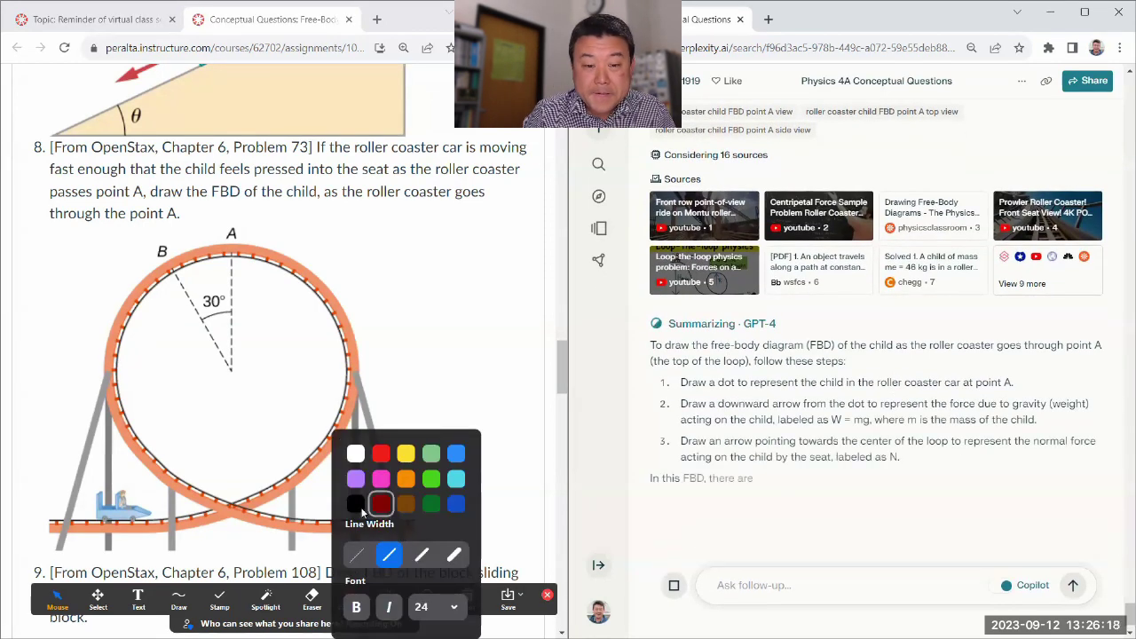
- Draw a black downward weight arrow labelled W=mg beside the loop
click(179, 597)
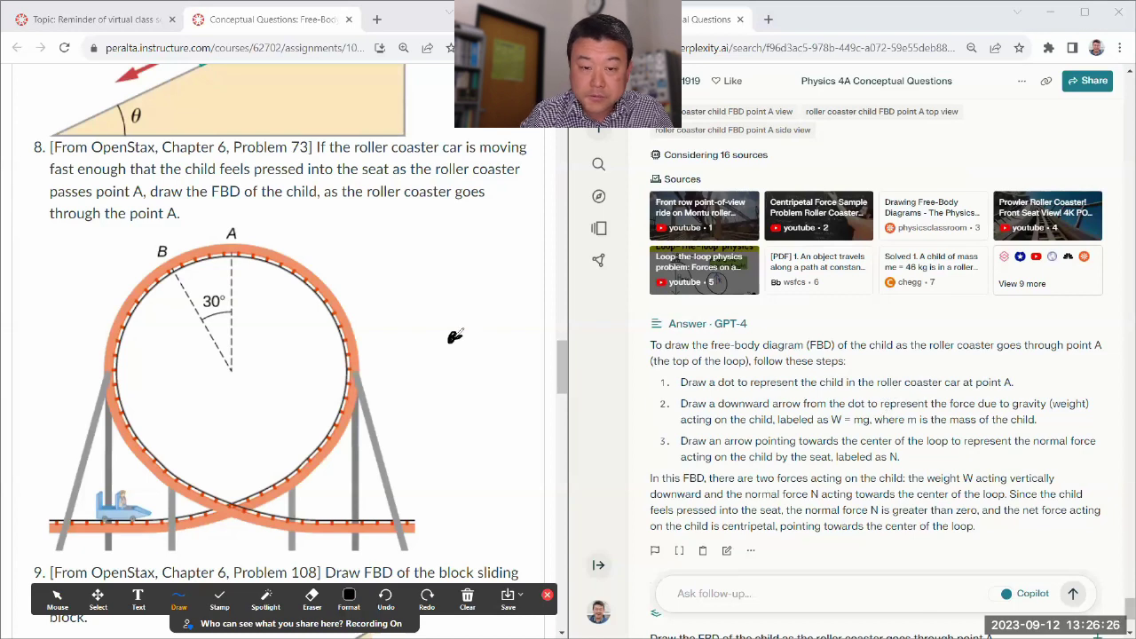
mouse_move(454, 339)
mouse_down()
mouse_move(453, 431)
mouse_move(490, 380)
mouse_move(502, 384)
mouse_up()
mouse_move(491, 391)
mouse_down()
mouse_move(541, 390)
mouse_move(536, 414)
mouse_move(555, 401)
mouse_up()
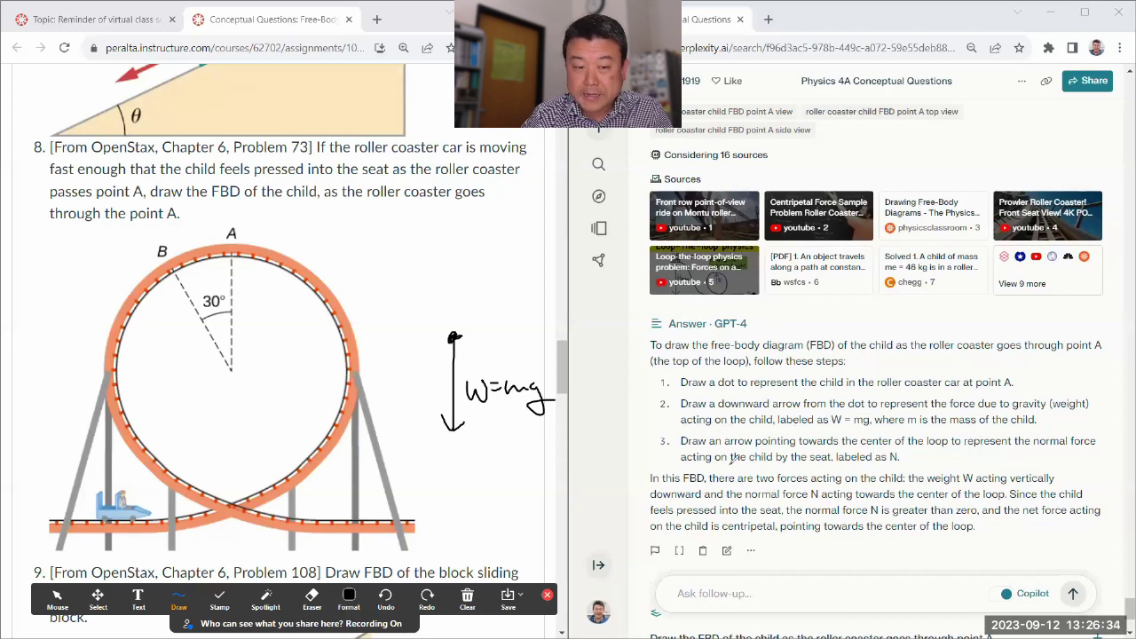
- In blue, add downward N arrows at point A and beside W=mg, and underline 'towards the center of the loop'
click(349, 596)
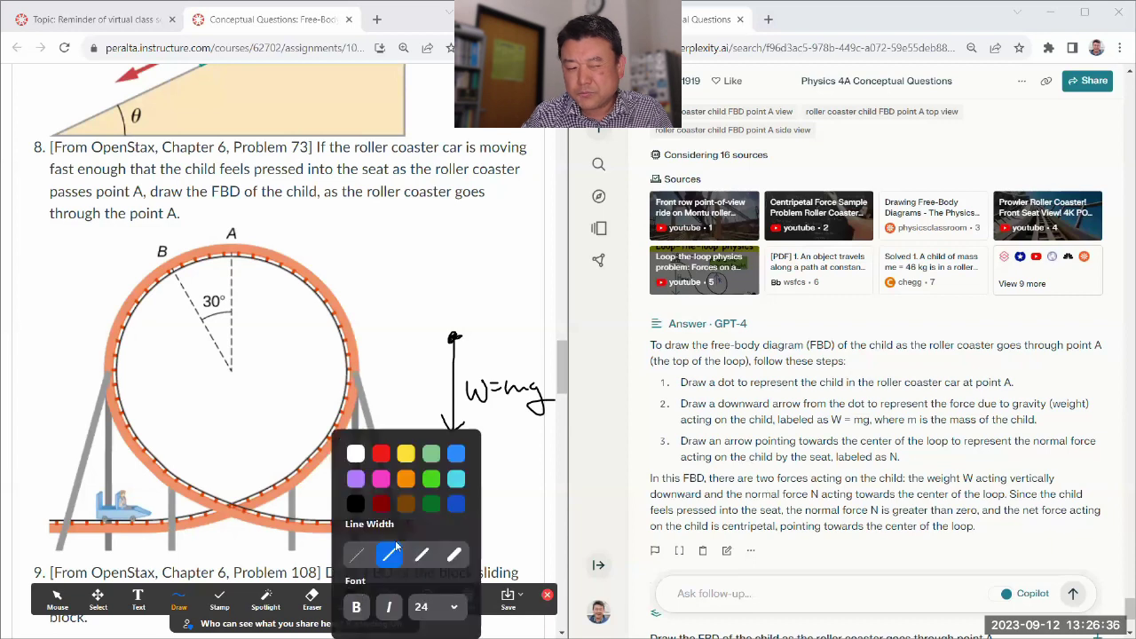
click(454, 503)
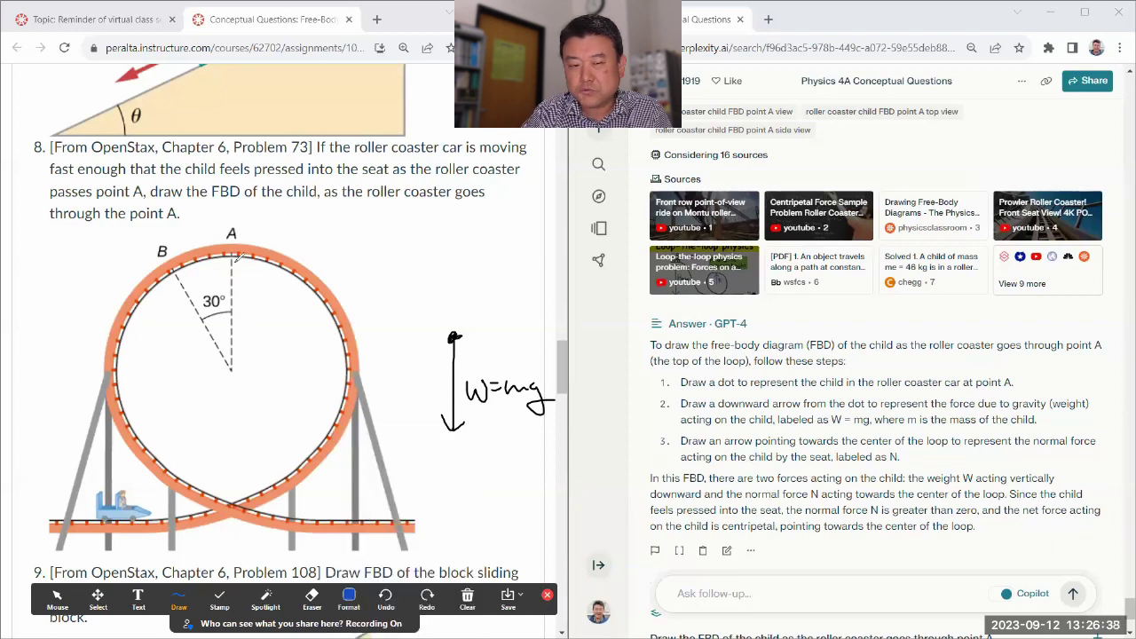
mouse_move(235, 259)
mouse_down()
mouse_move(236, 308)
mouse_move(245, 305)
mouse_up()
mouse_move(436, 339)
mouse_down()
mouse_move(436, 389)
mouse_move(443, 381)
mouse_move(412, 366)
mouse_move(417, 355)
mouse_up()
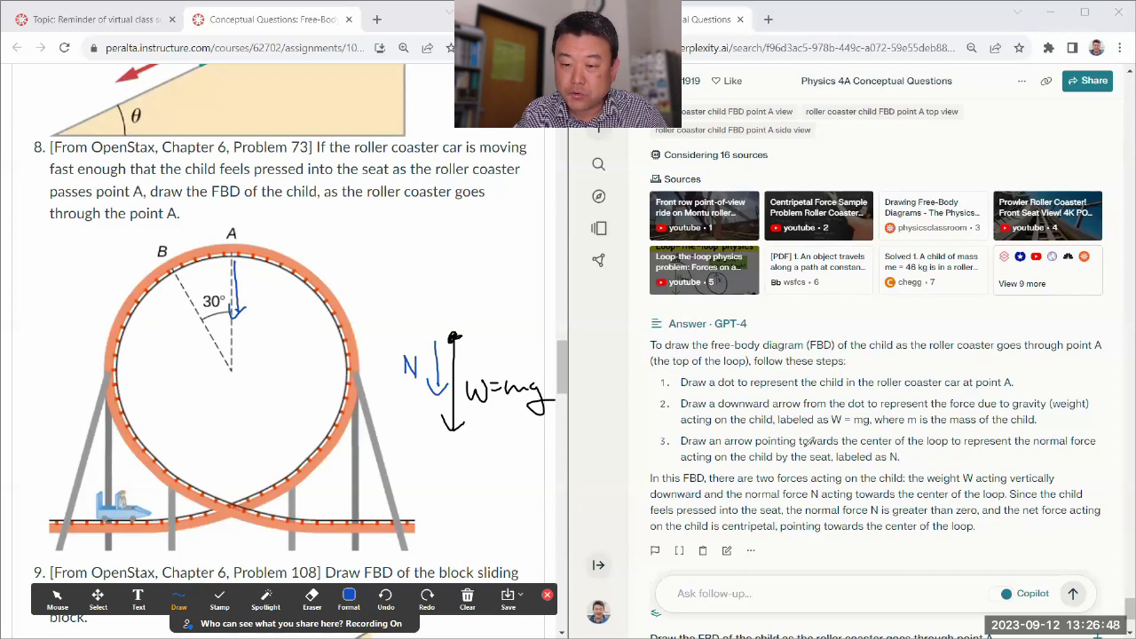
drag(803, 448, 960, 444)
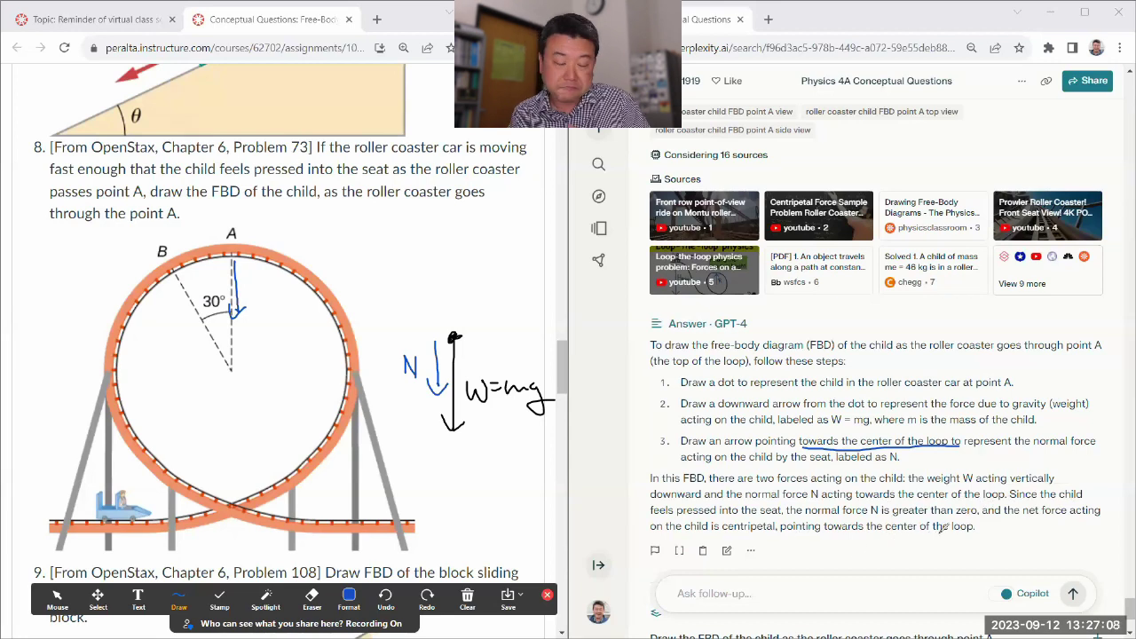
- Clear all annotation ink from the screen
click(467, 596)
click(479, 581)
click(56, 602)
- Copy problem 9's ramp question and figure into the follow-up box
scroll(385, 309, down, 5)
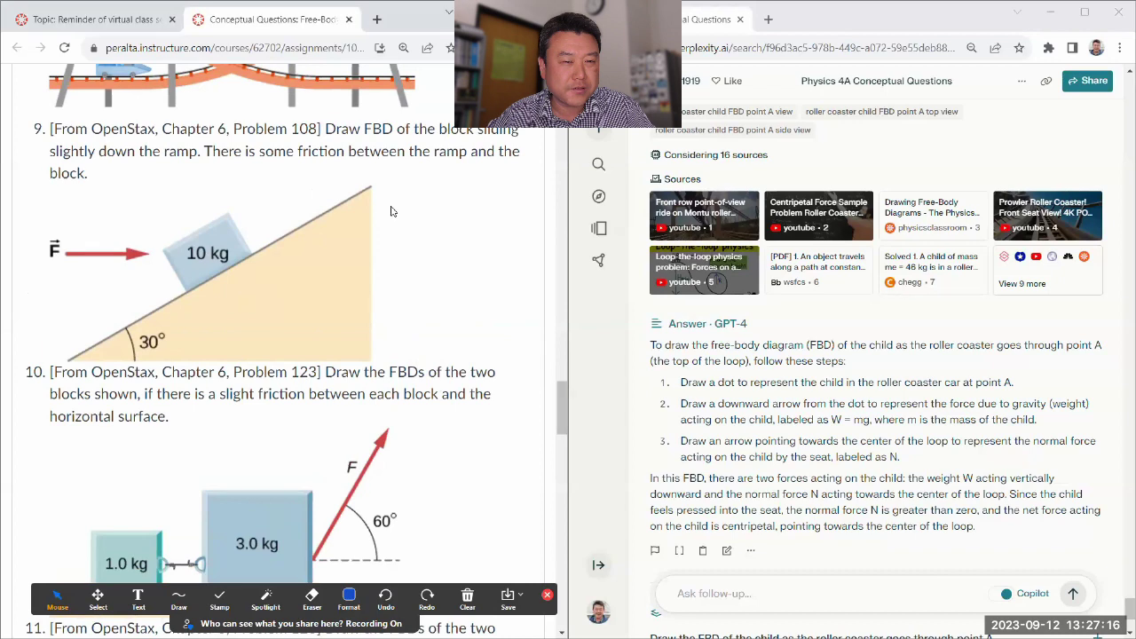
drag(326, 129, 390, 211)
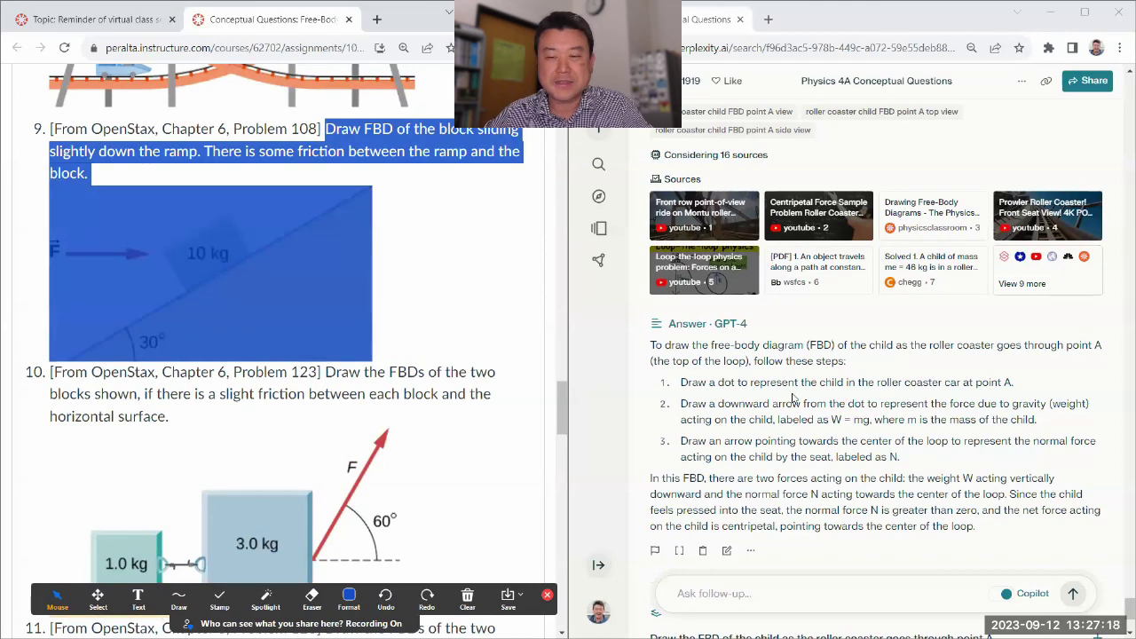
scroll(755, 444, down, 3)
click(735, 541)
text(Draw FBD of the block sliding slightly down the ramp. There is some friction between the ramp and the block. An illustration of a 10.0 kilogram block being pushed into a slope by a horizontal force F. The slope angles up and to the right at an angle of 30 degrees to the horizontal and the force F points to the right.)
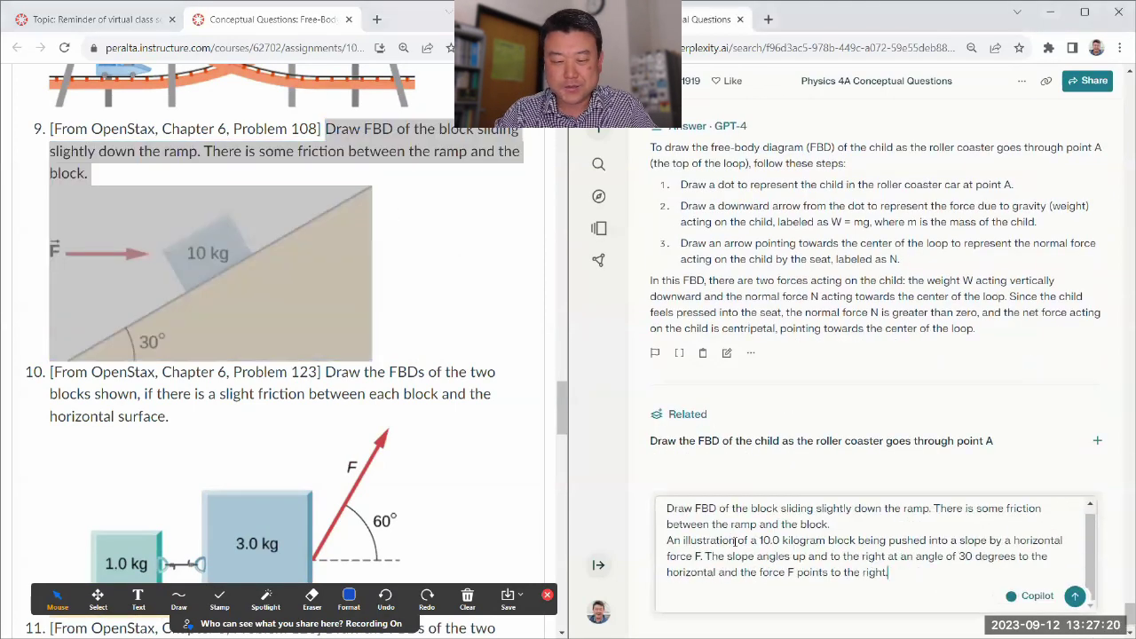
- Insert the '(Where it says draw…)' instruction after 'block.' in the prompt
click(850, 527)
key(super+v)
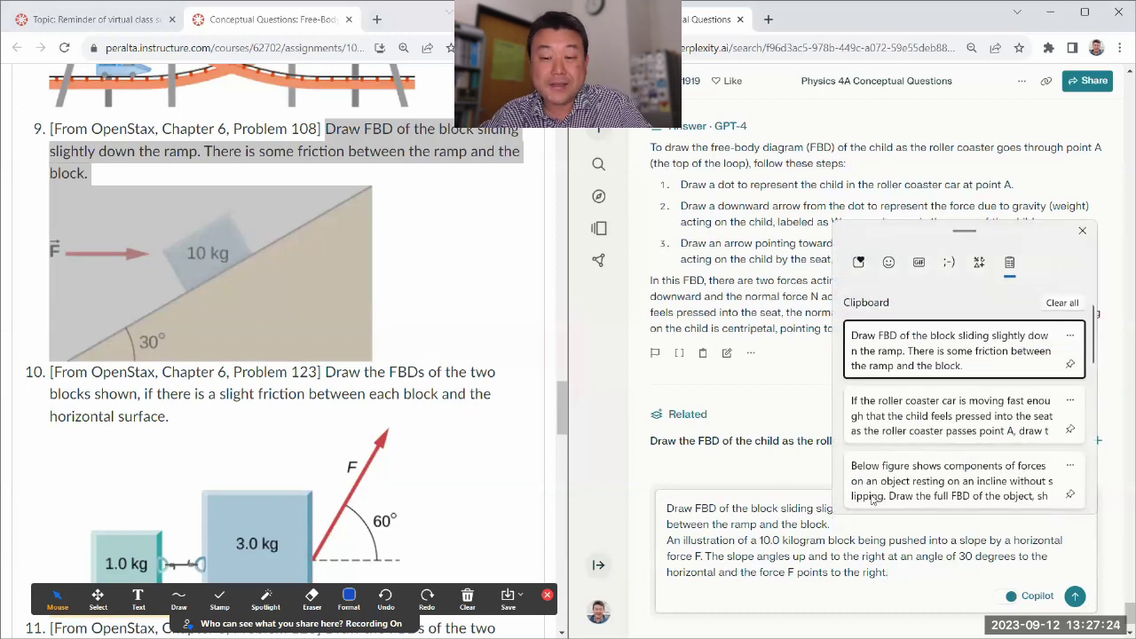
scroll(913, 424, down, 2)
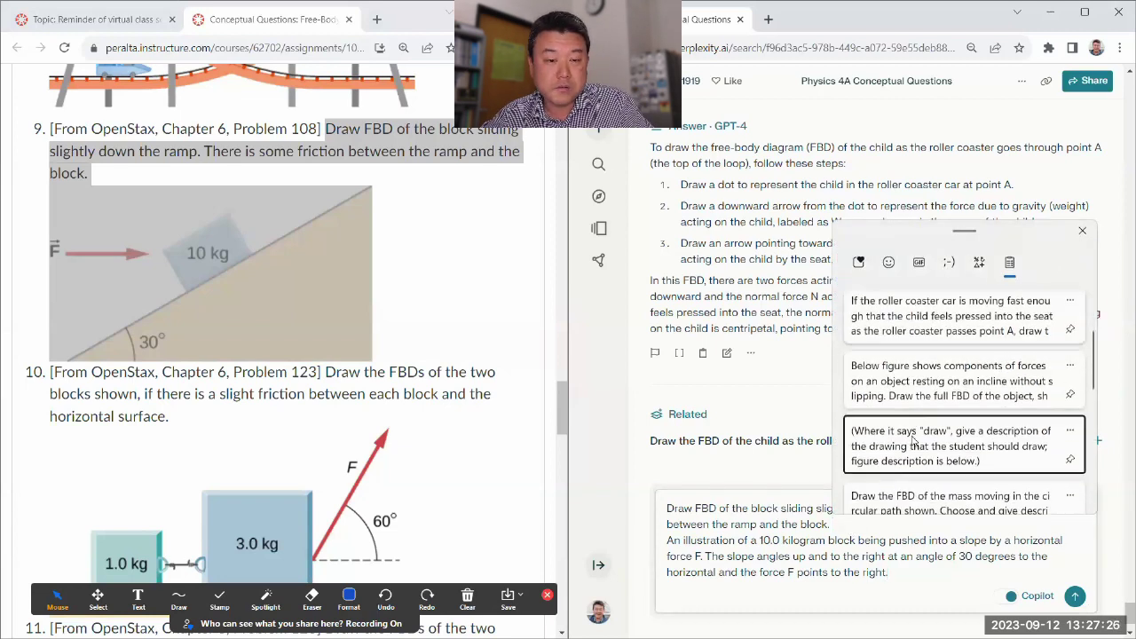
click(891, 453)
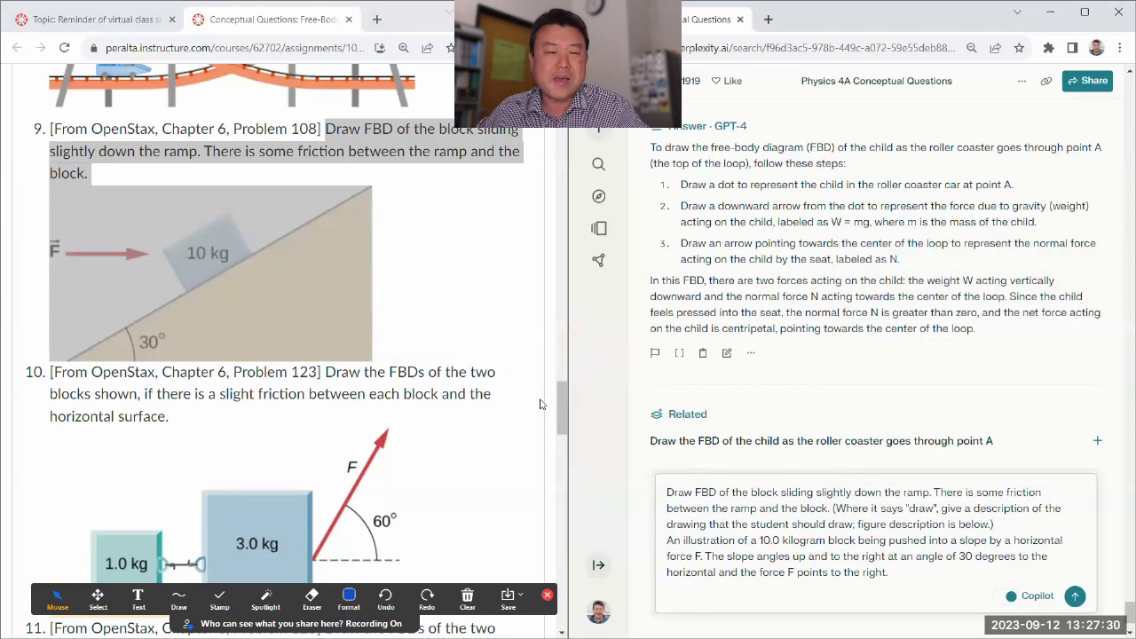
click(495, 393)
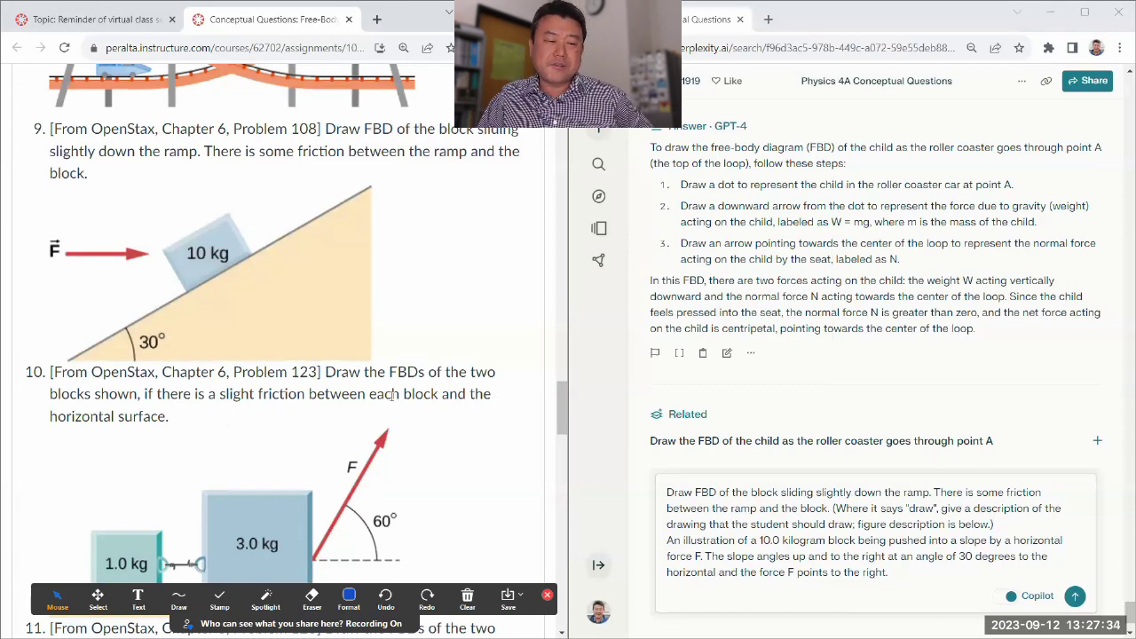
scroll(857, 497, down, 2)
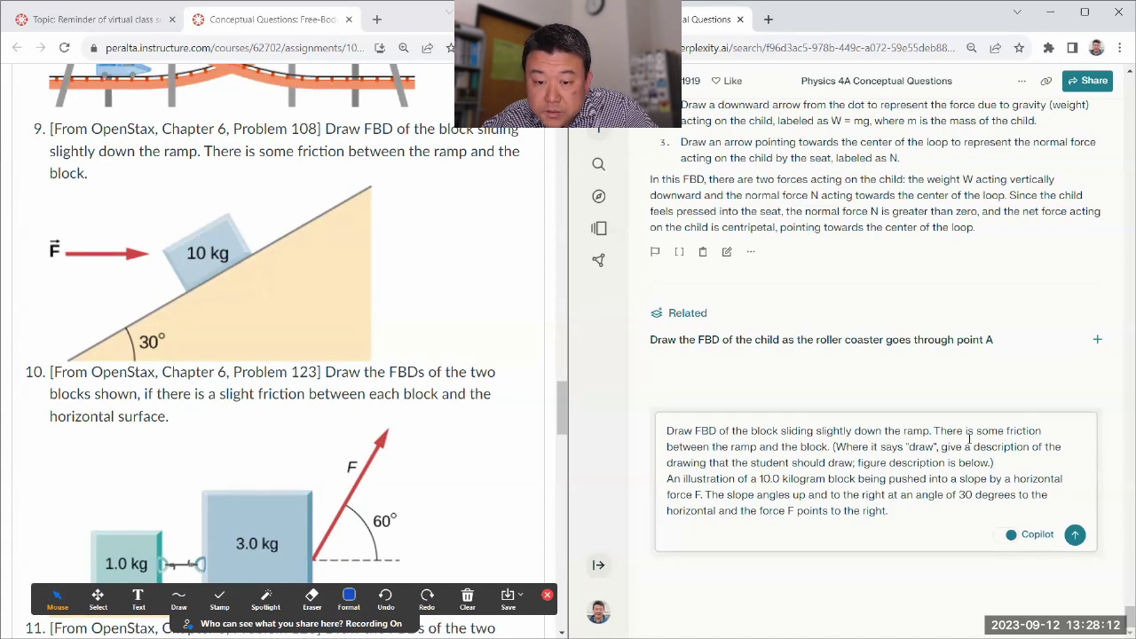
drag(976, 430, 705, 446)
click(729, 431)
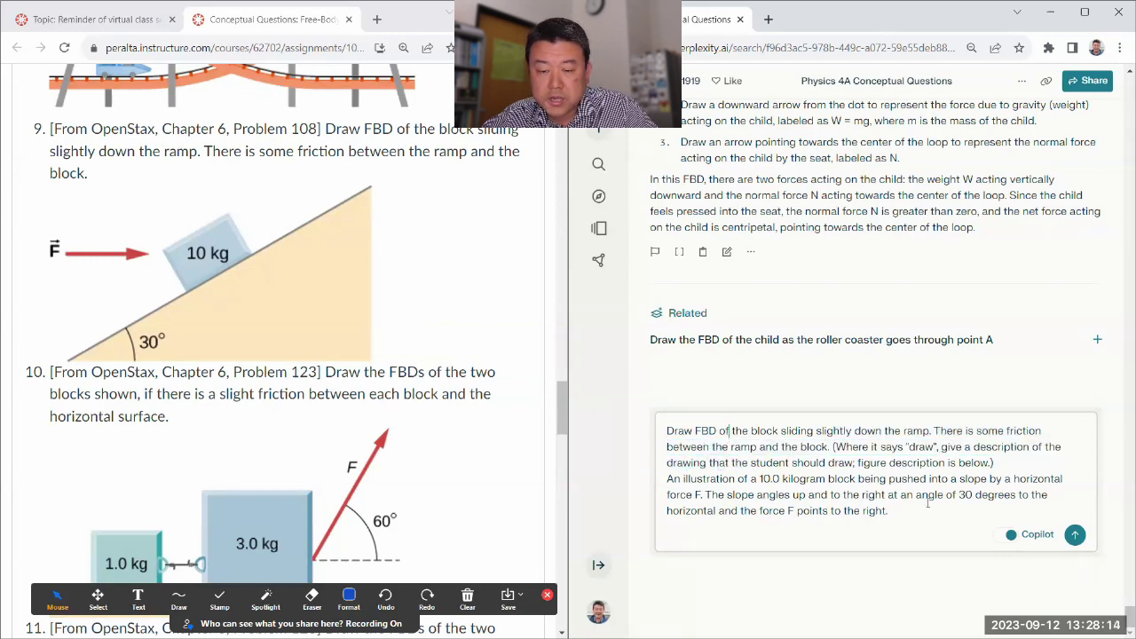
- Submit problem 9 and answer that the block's motion is kinetic
click(1075, 535)
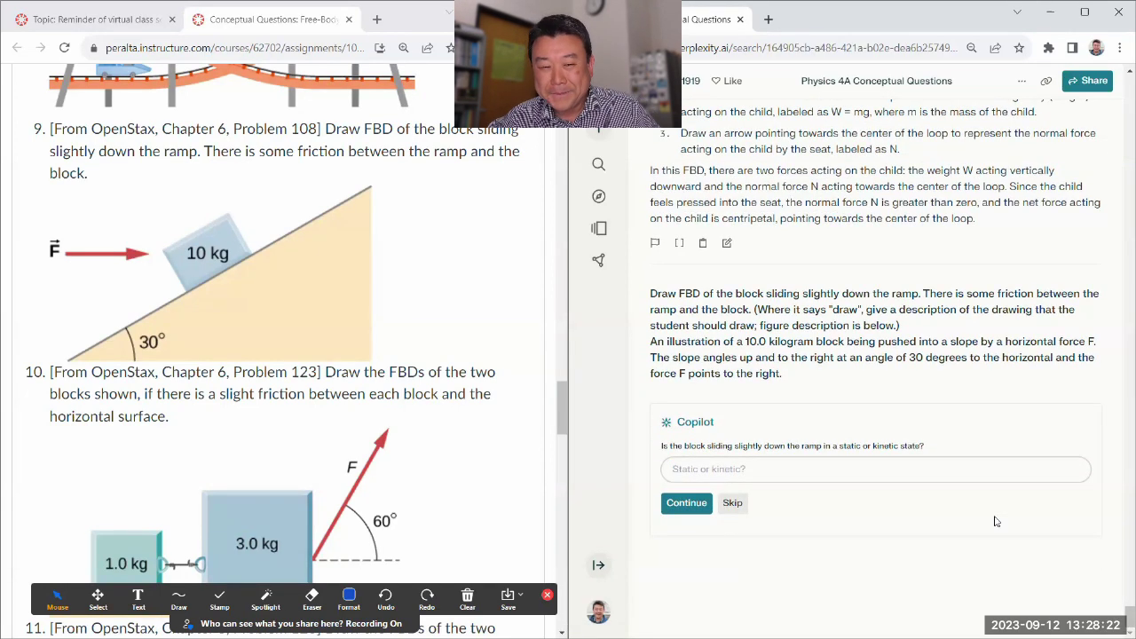
text(kinetic)
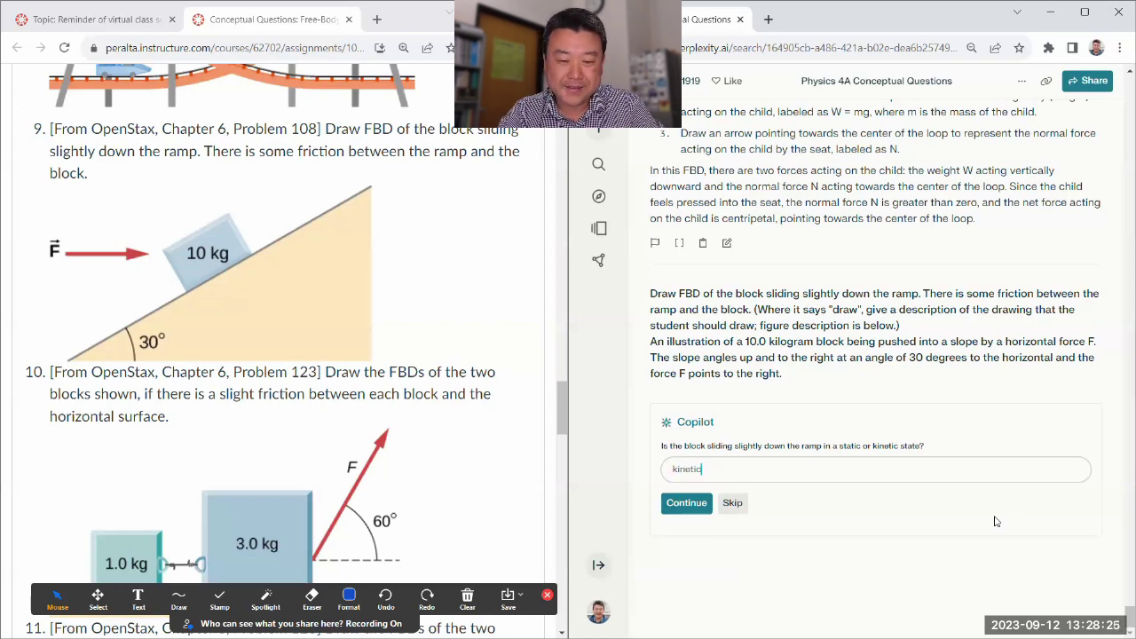
click(688, 515)
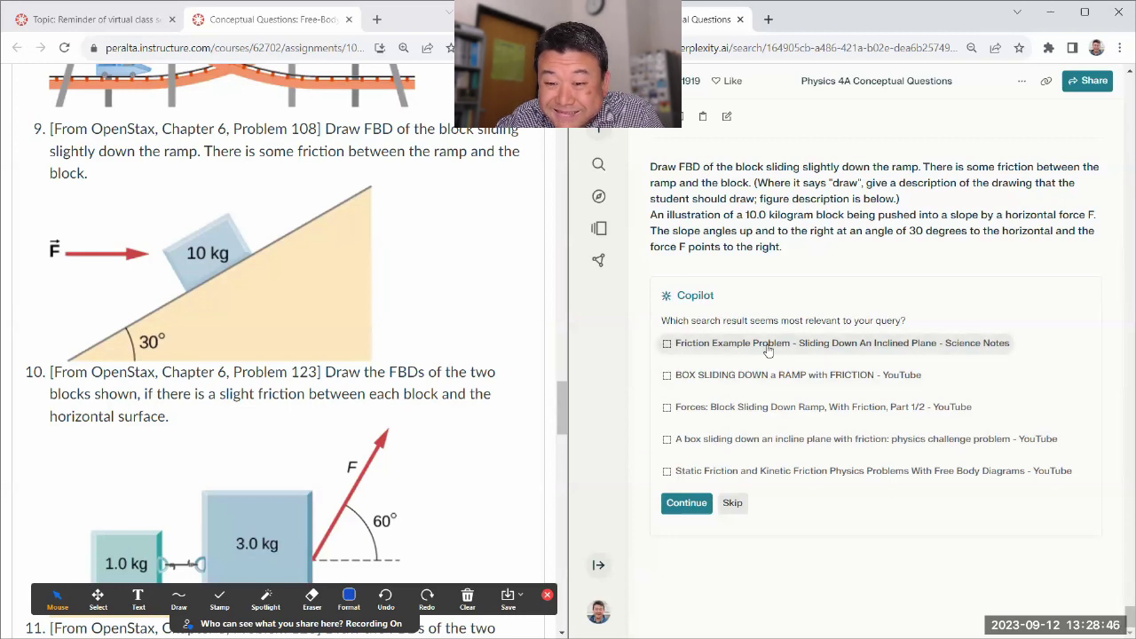
- Mark the first three ramp and friction search results as relevant and continue
click(667, 343)
click(666, 376)
click(667, 408)
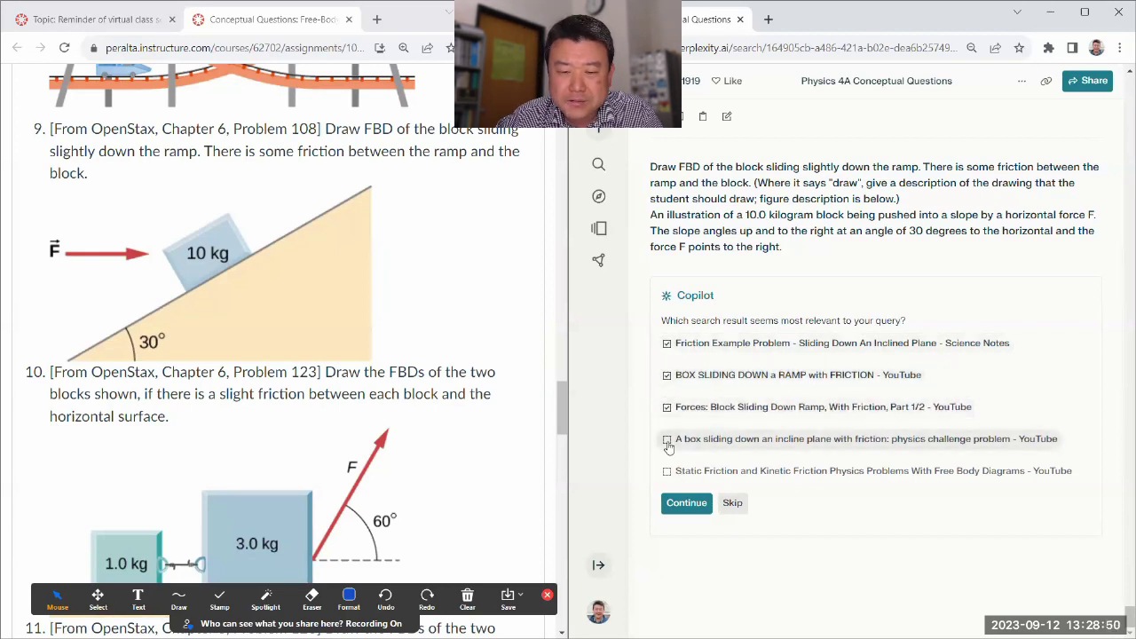
click(694, 509)
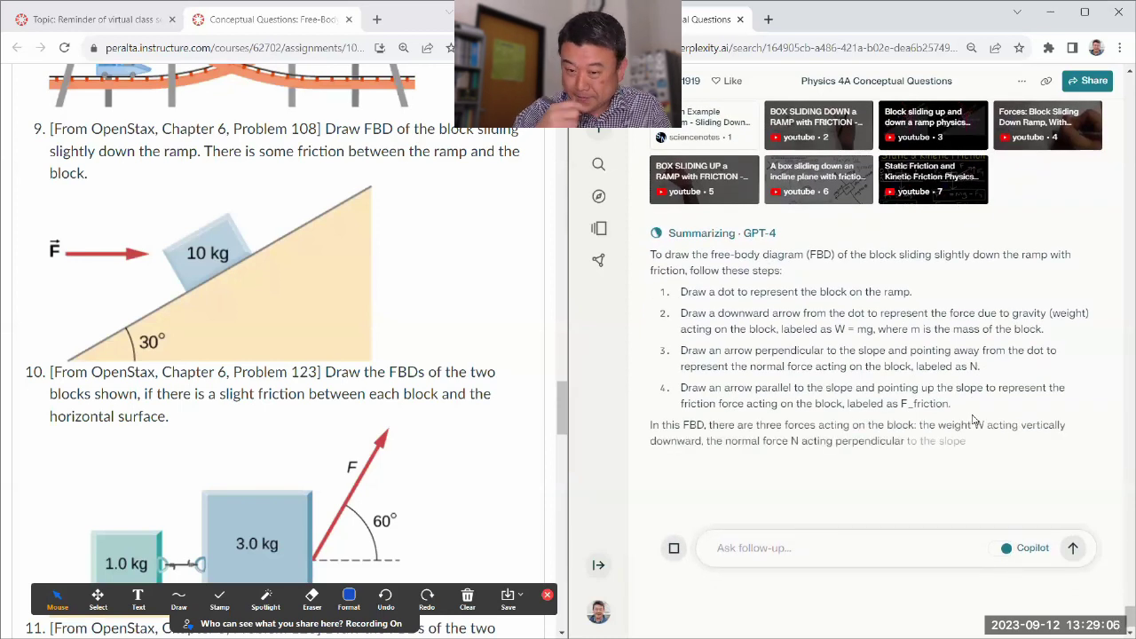
- With a red pen, draw the block's dot and a downward arrow labelled W=mg
click(348, 592)
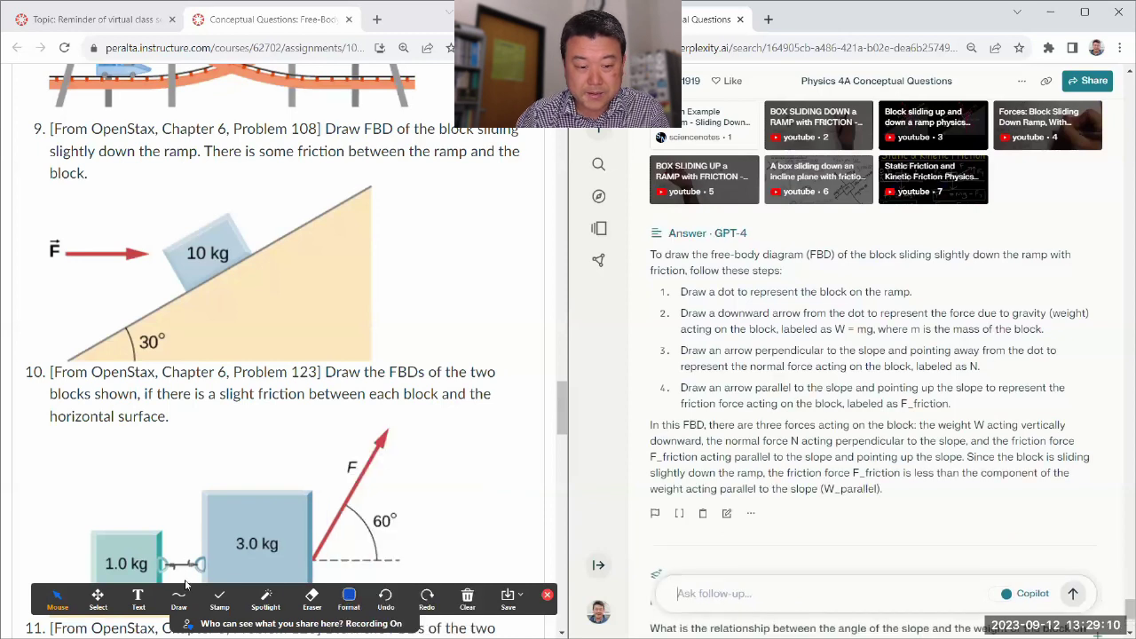
click(183, 588)
click(186, 576)
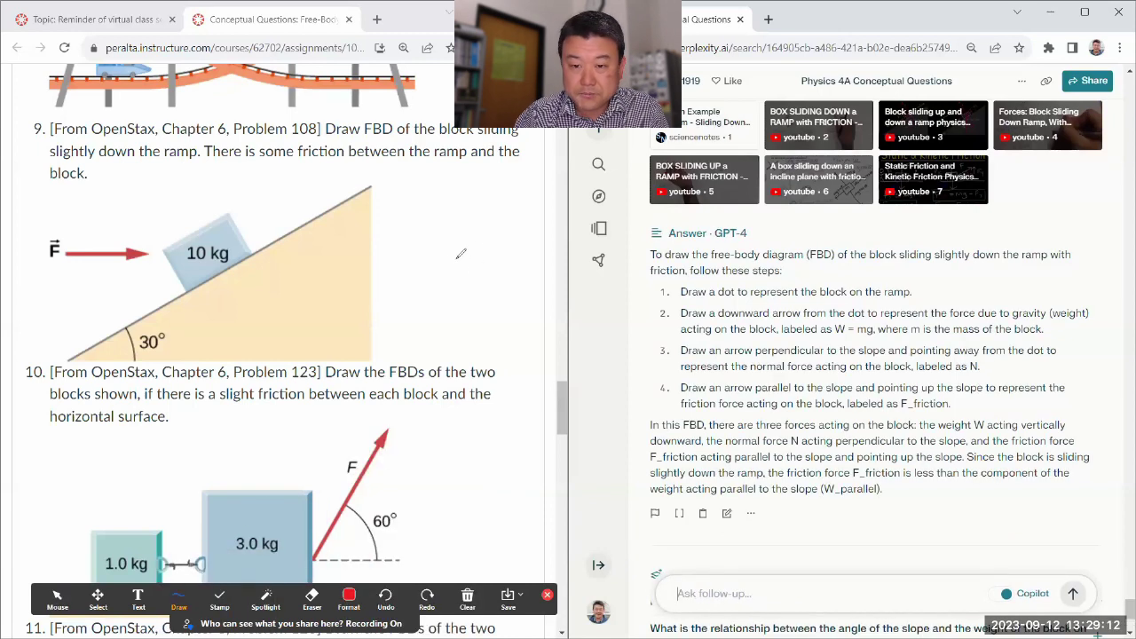
click(452, 254)
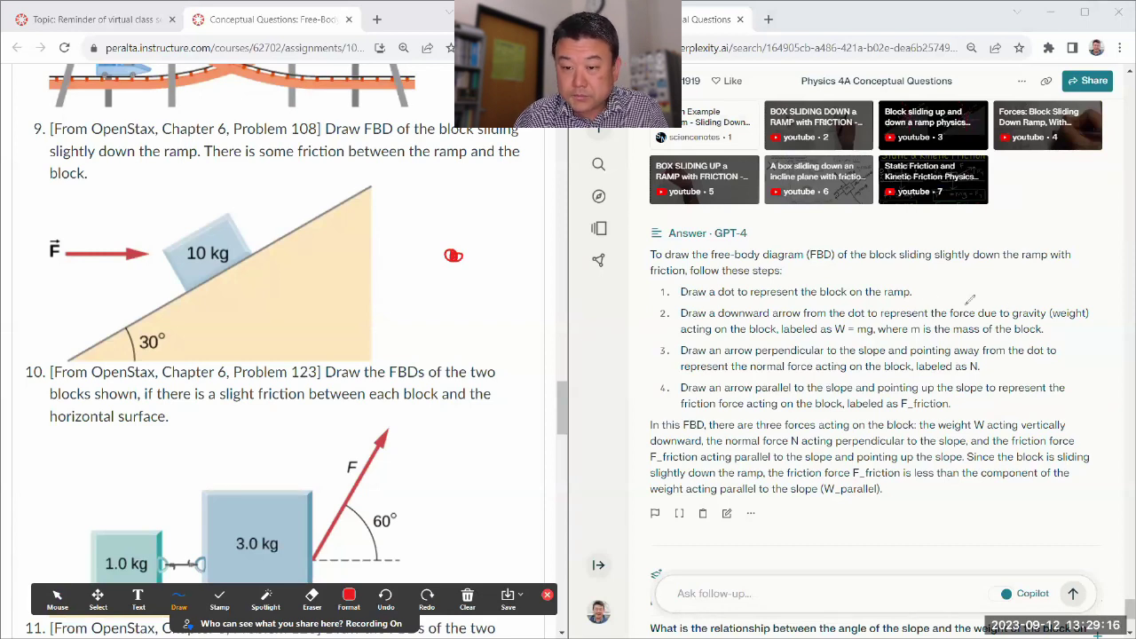
drag(455, 260, 454, 333)
mouse_move(443, 319)
mouse_down()
mouse_move(466, 318)
mouse_move(486, 295)
mouse_move(530, 296)
mouse_move(542, 312)
mouse_up()
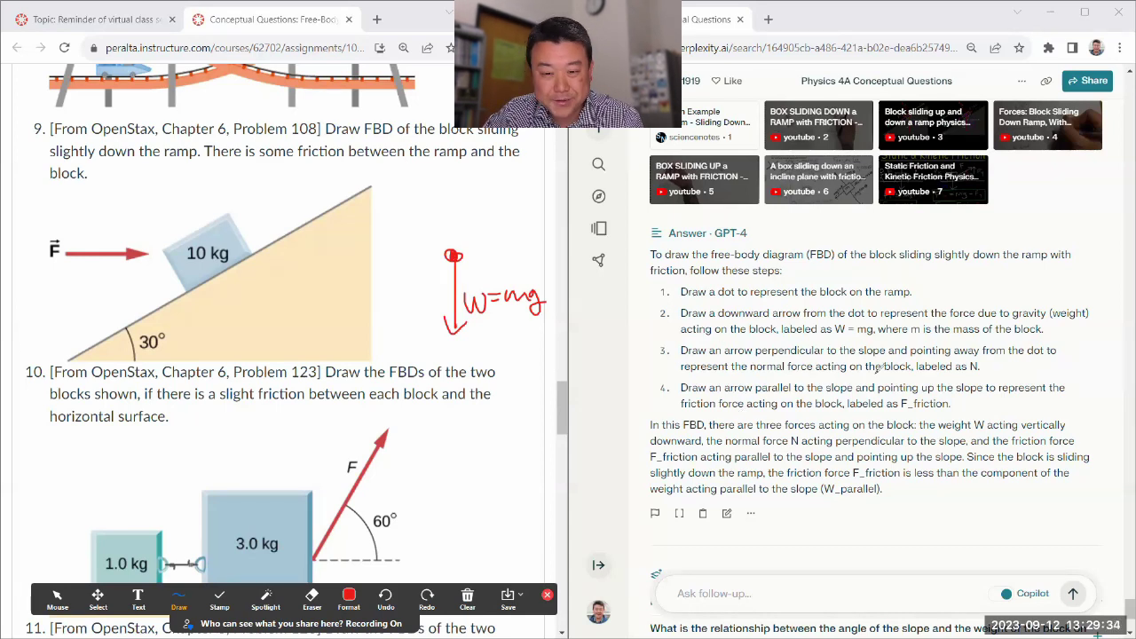
- Add the N arrow and an up-slope friction arrow, undoing a stray stroke
mouse_move(451, 249)
mouse_down()
mouse_move(409, 192)
mouse_move(442, 203)
mouse_move(445, 184)
mouse_up()
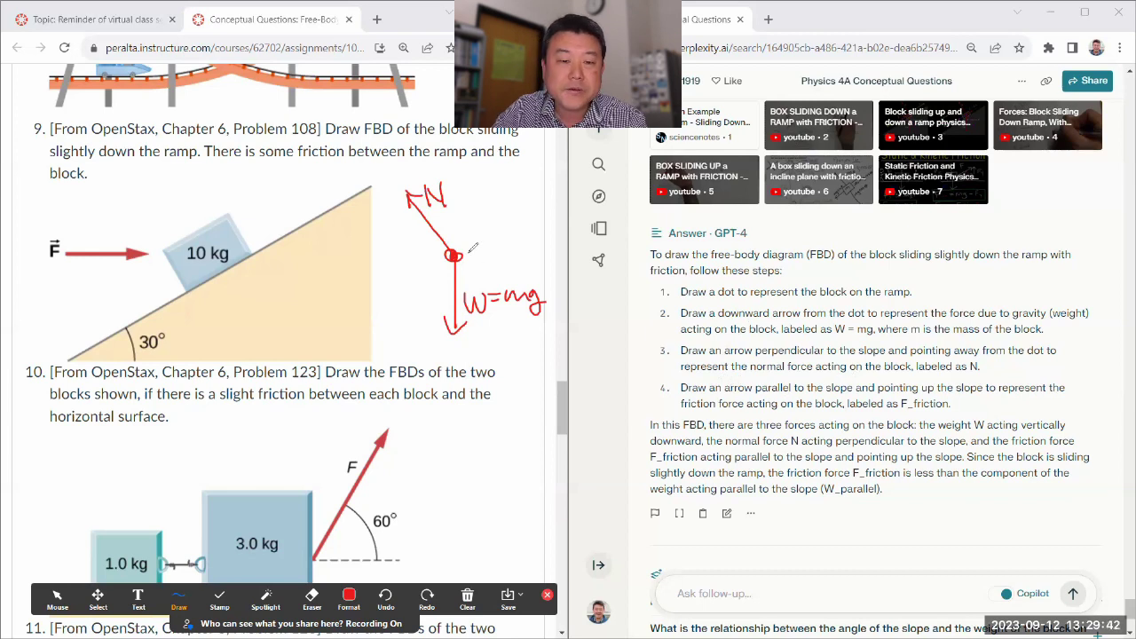
drag(455, 253, 502, 201)
drag(492, 205, 504, 213)
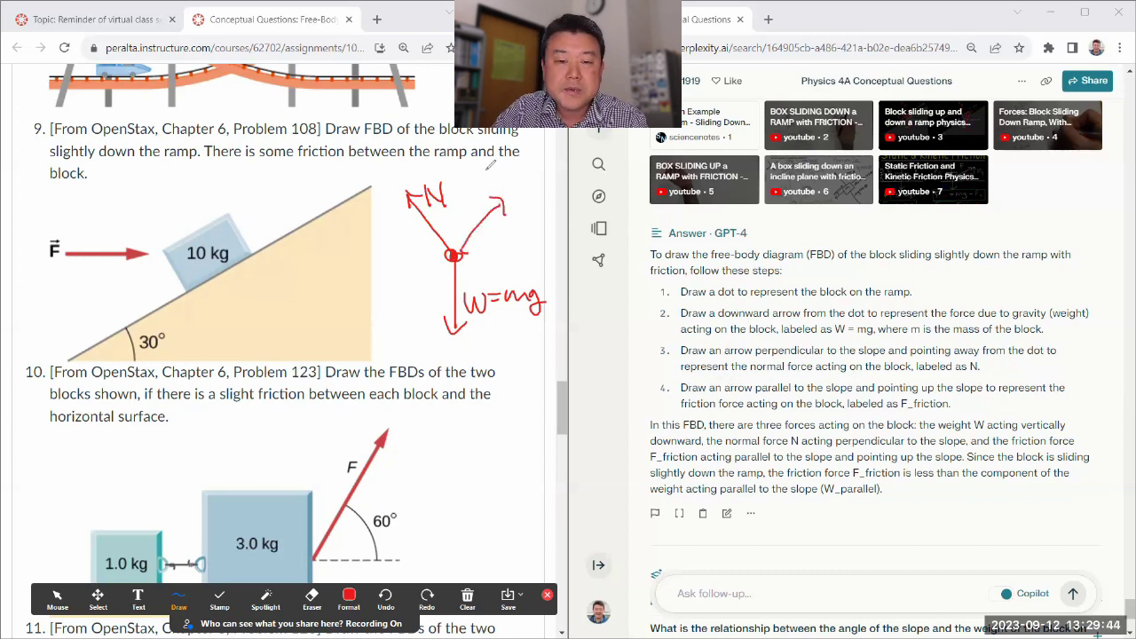
mouse_move(484, 173)
mouse_down()
mouse_move(498, 190)
mouse_move(544, 177)
mouse_move(177, 286)
mouse_move(106, 257)
mouse_up()
mouse_move(751, 253)
mouse_down()
mouse_move(619, 293)
mouse_move(610, 309)
mouse_up()
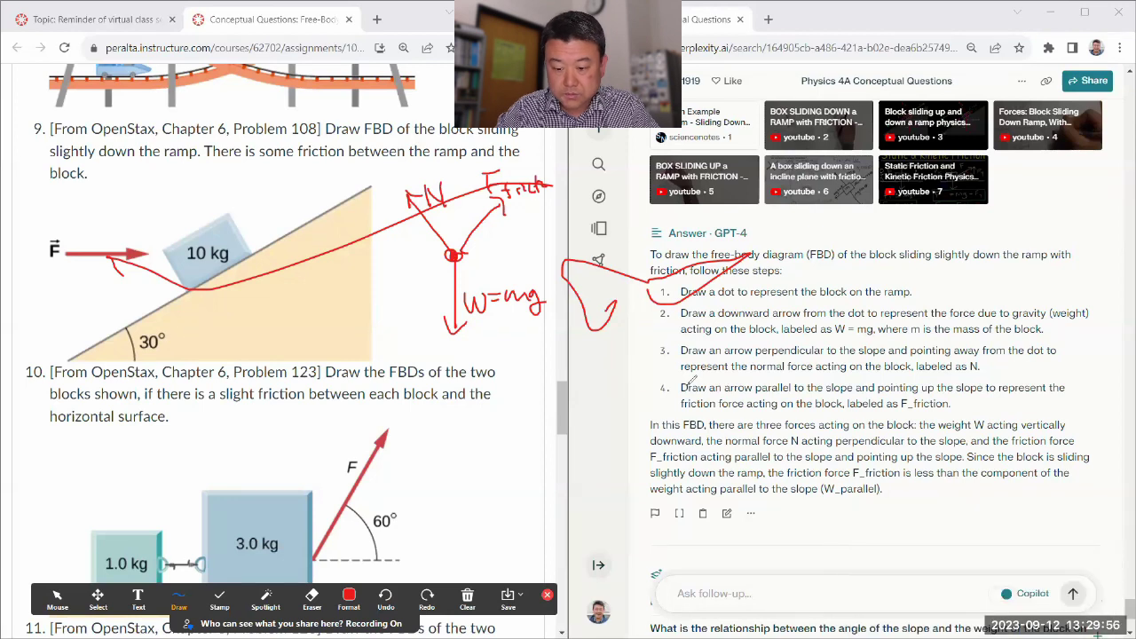
key(ctrl+z)
key(ctrl+z)
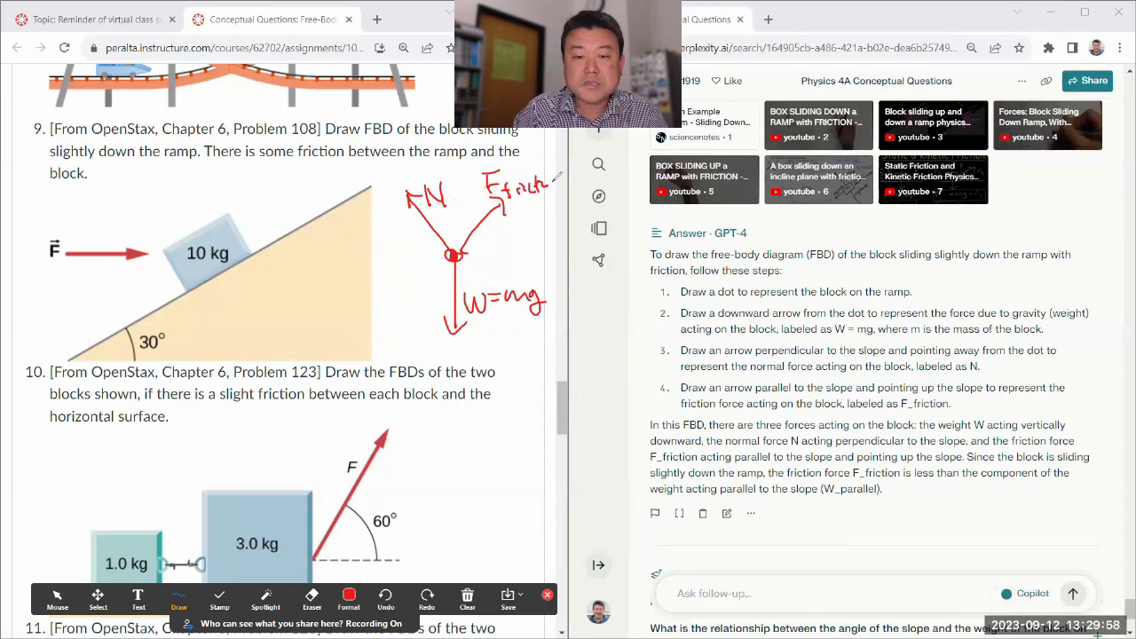
- Finish the Ffriction label, circle the figure's F, and draw a blue Fapp arrow from the dot
drag(545, 183, 557, 181)
mouse_move(89, 210)
mouse_down()
mouse_move(44, 221)
mouse_move(94, 228)
mouse_up()
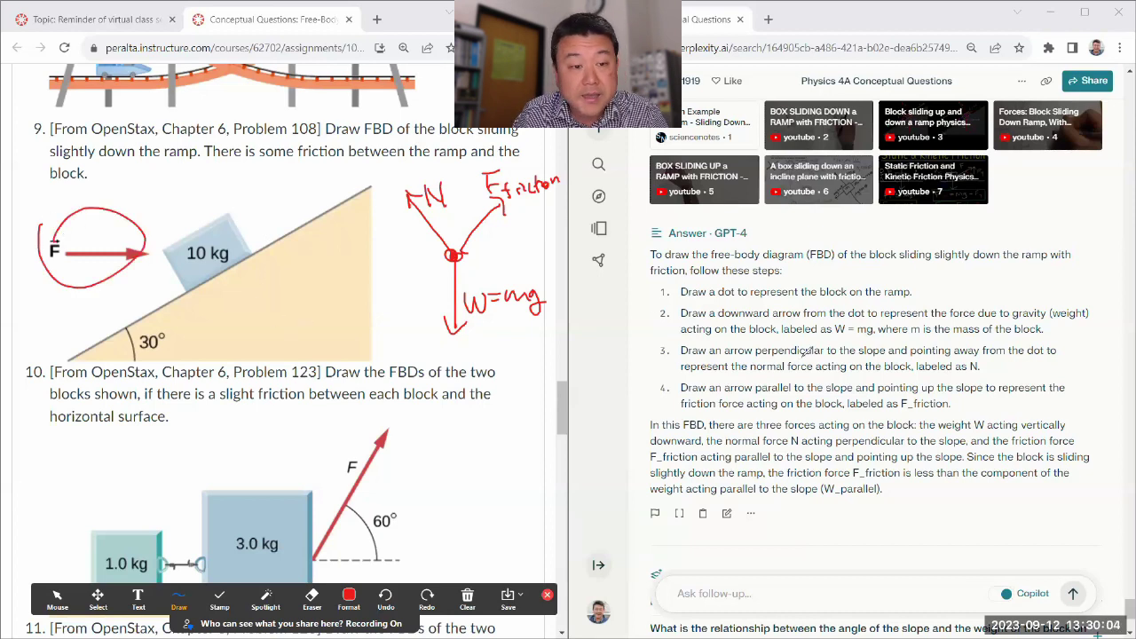
click(348, 598)
click(456, 503)
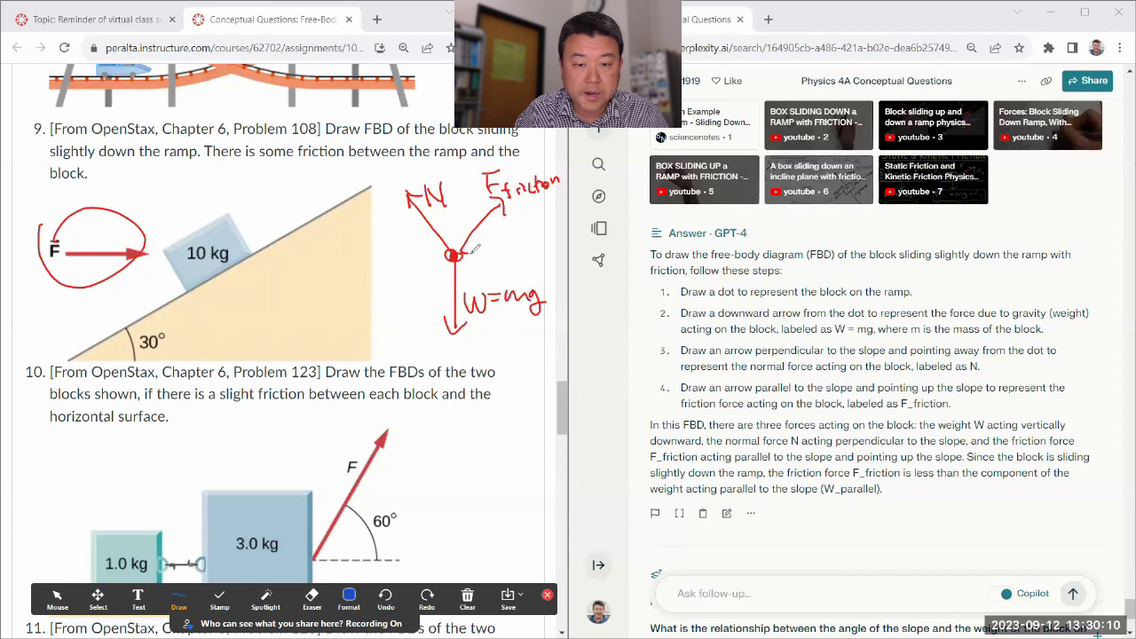
mouse_move(454, 256)
mouse_down()
mouse_move(521, 255)
mouse_move(514, 264)
mouse_move(533, 227)
mouse_up()
drag(518, 240, 534, 257)
drag(541, 247, 546, 255)
drag(550, 247, 550, 264)
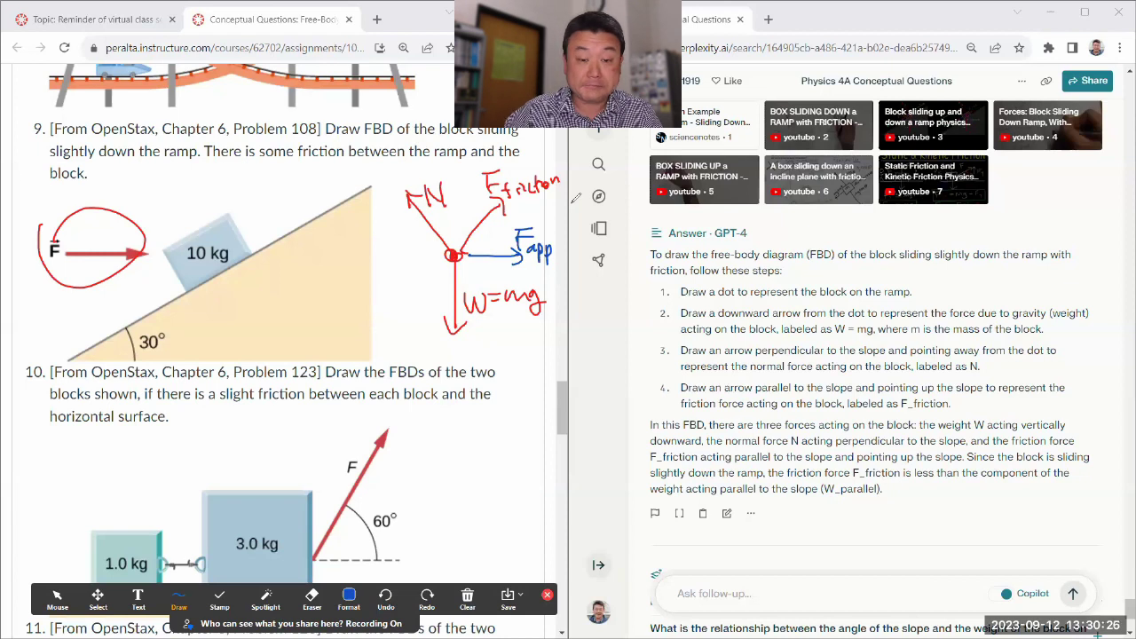
- Clear all drawings and scroll down to problem 10
click(57, 596)
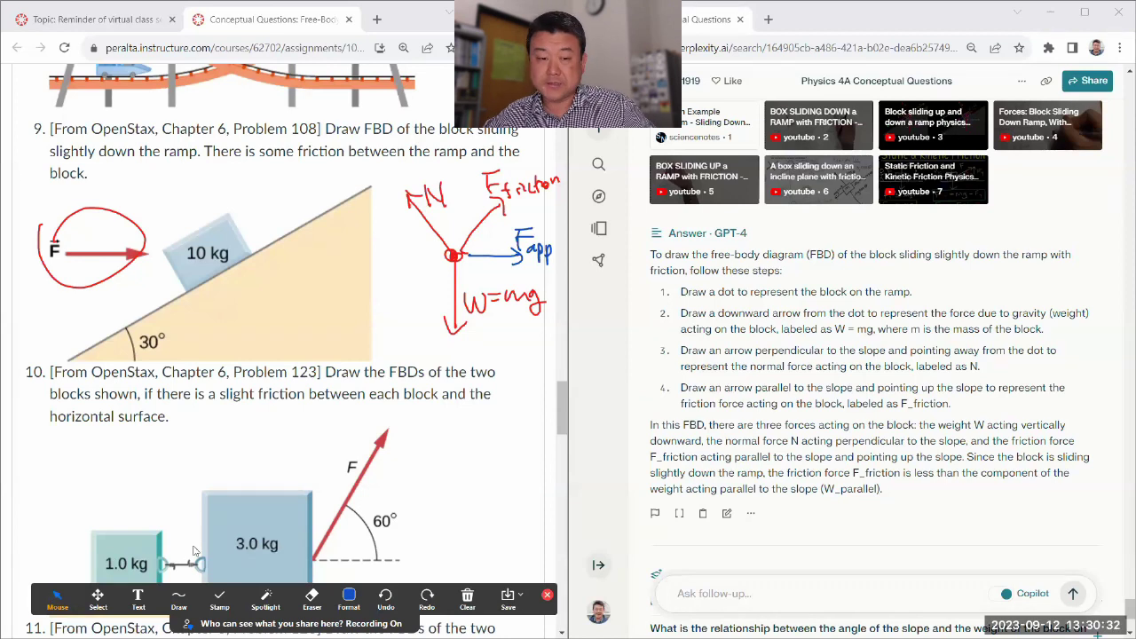
click(465, 608)
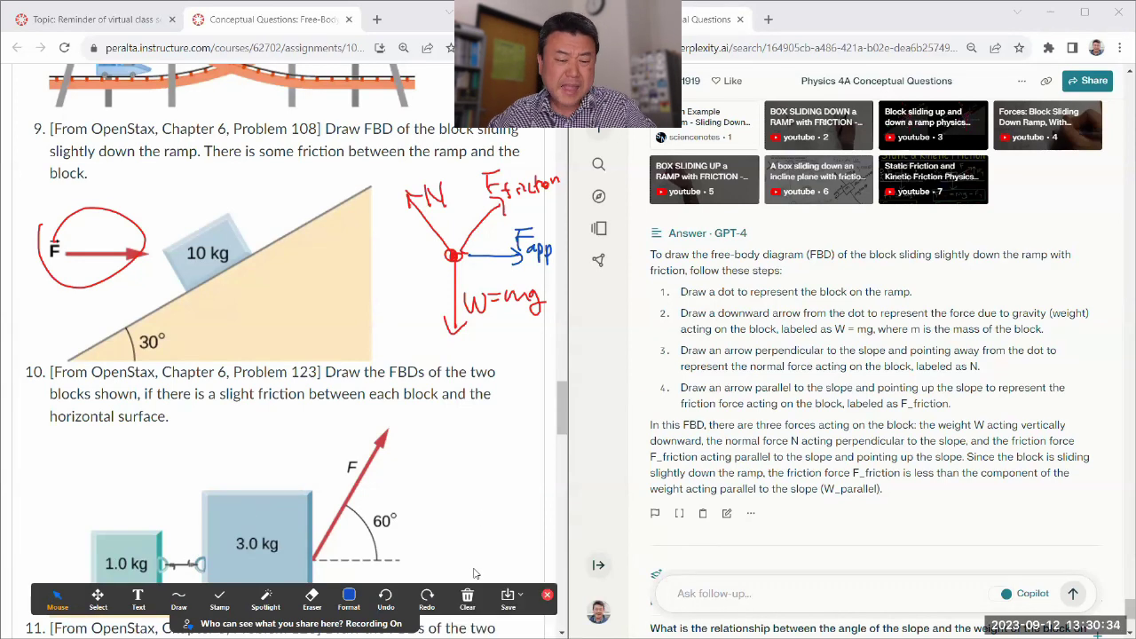
click(467, 600)
click(484, 582)
scroll(460, 474, down, 1)
scroll(461, 473, down, 3)
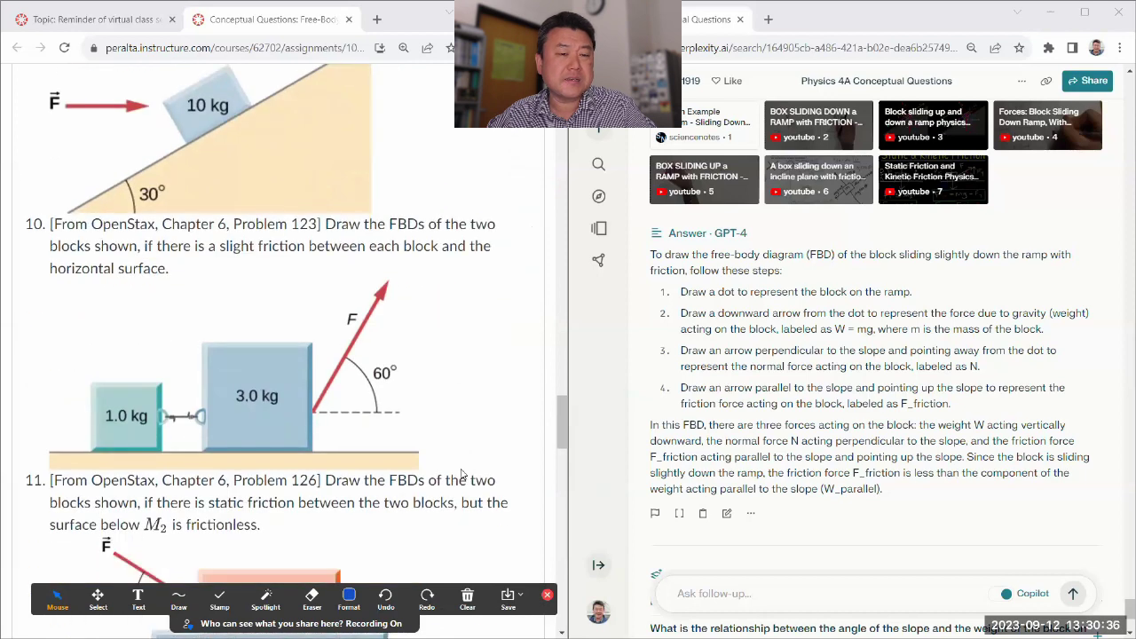
- Paste problem 10's two-block question and figure description into the follow-up box
scroll(460, 474, down, 2)
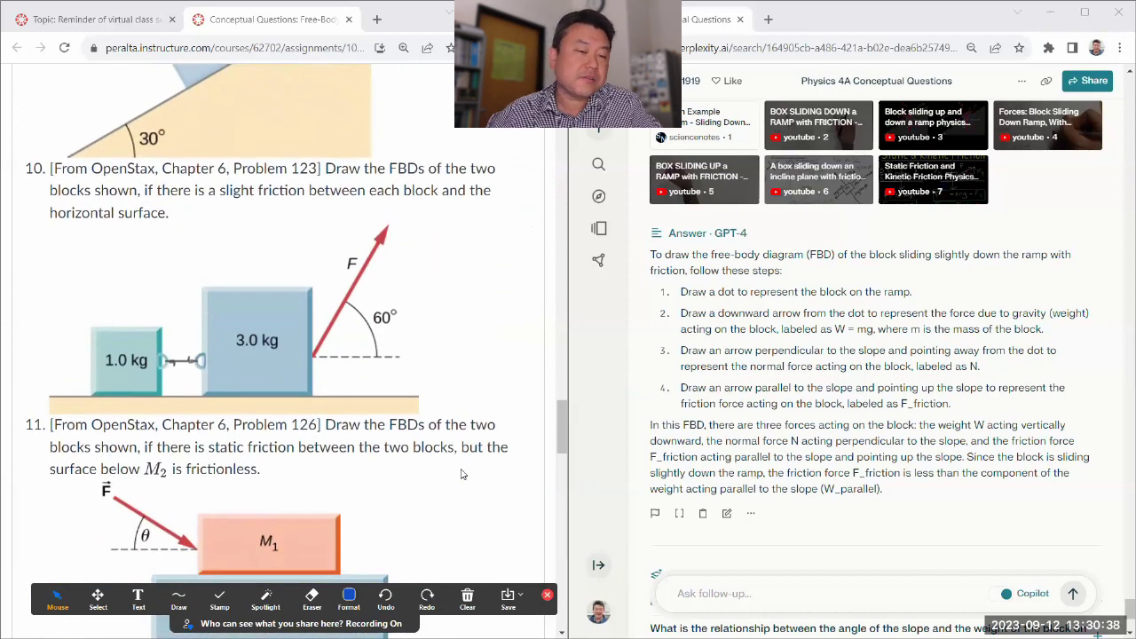
drag(324, 169, 422, 290)
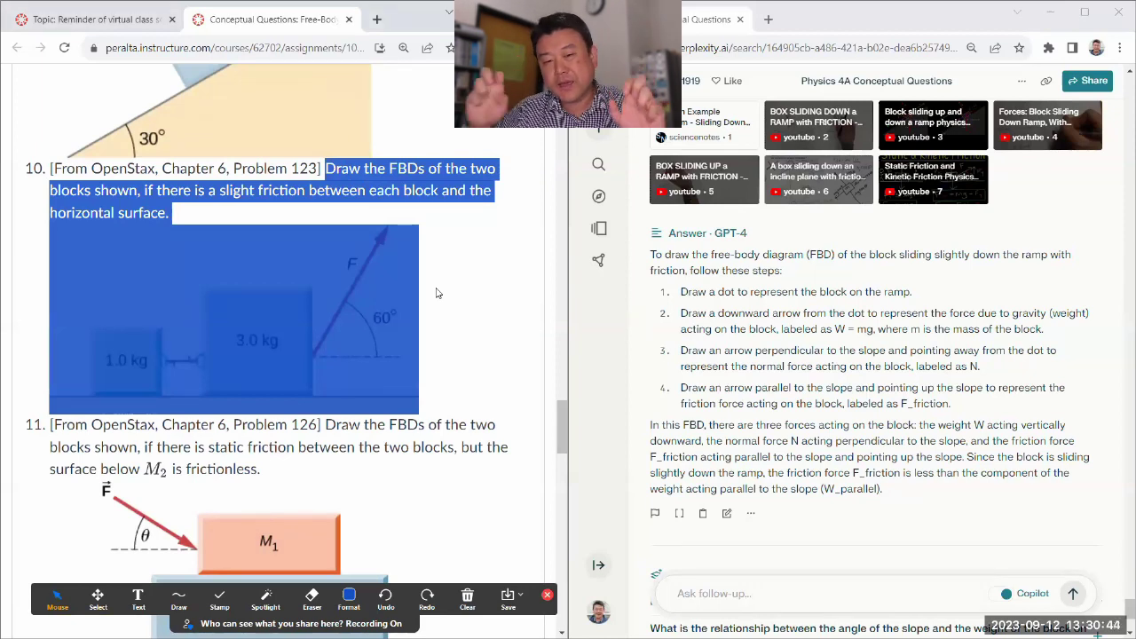
click(772, 600)
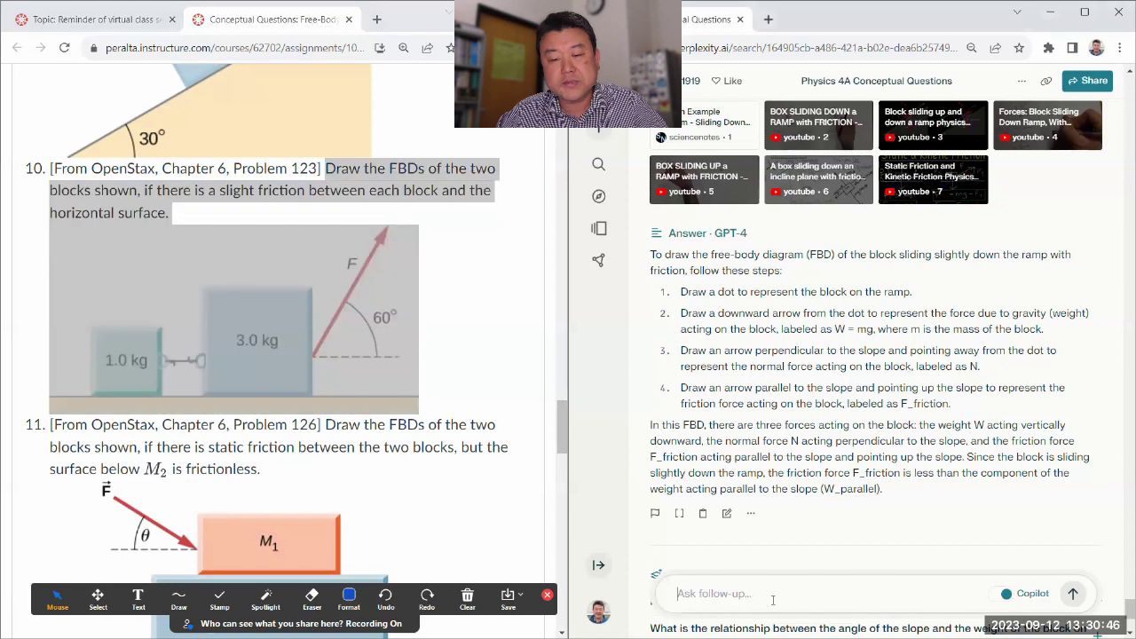
text(Draw the FBDs of the two blocks shown, if there is a slight friction between each block and the horizontal surface. Two blocks, 1.0 kilograms on the left and 3.0 kilograms on the right, are connected by a string and are on a horizontal surface. Force F acts on the 3.0 kilogram mass and points up and to the right at a angle of 60 degrees above the horizontal.)
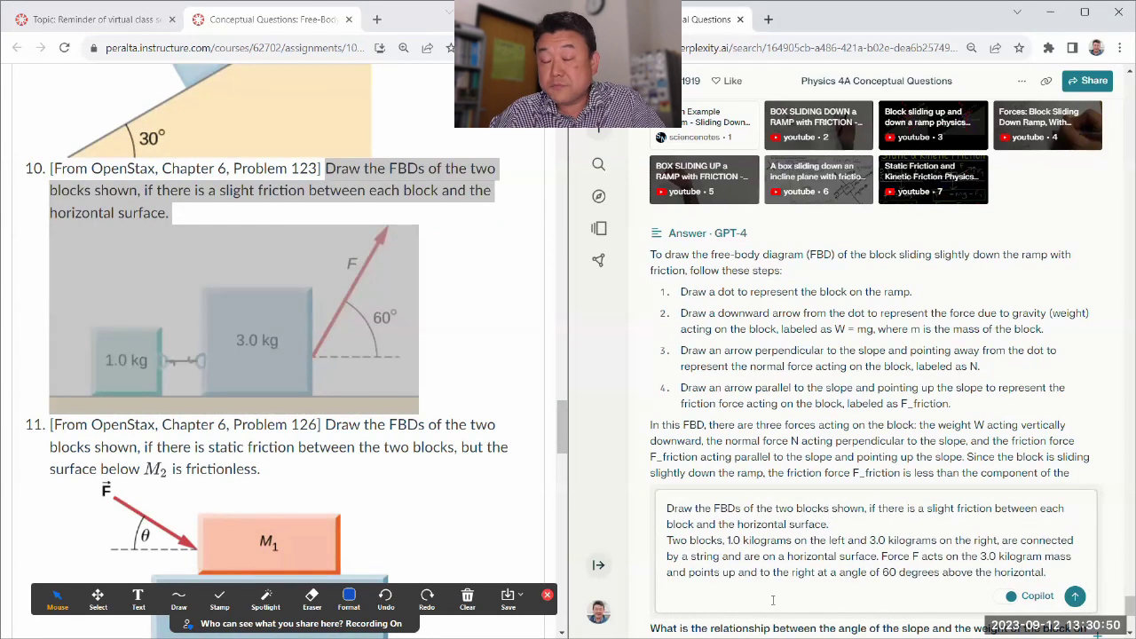
key(super+v)
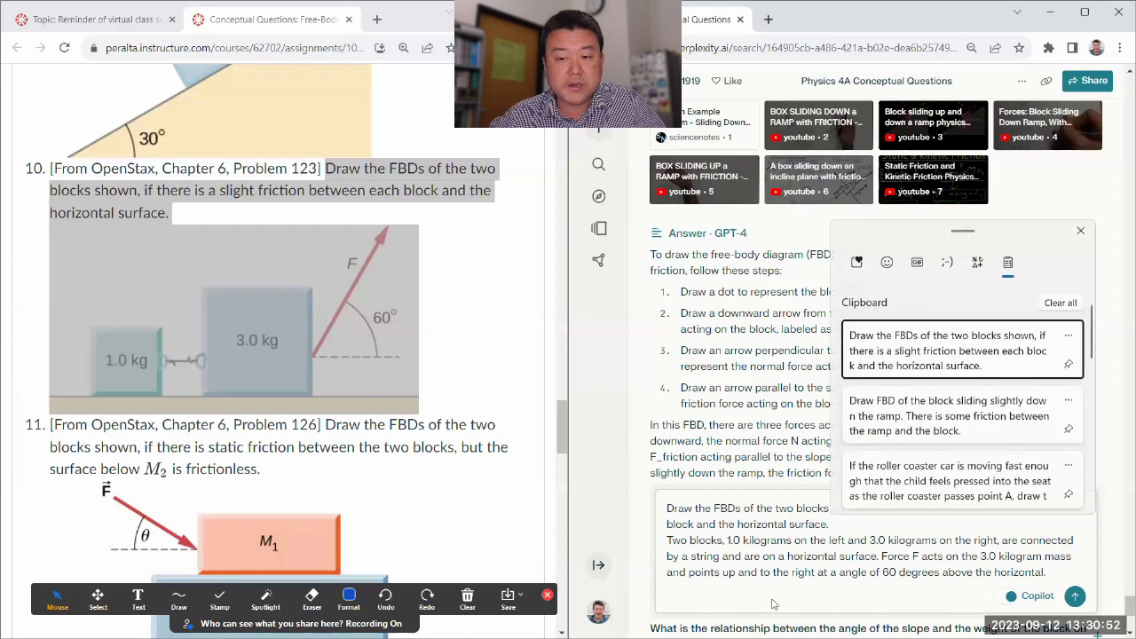
scroll(958, 448, down, 2)
scroll(958, 448, down, 3)
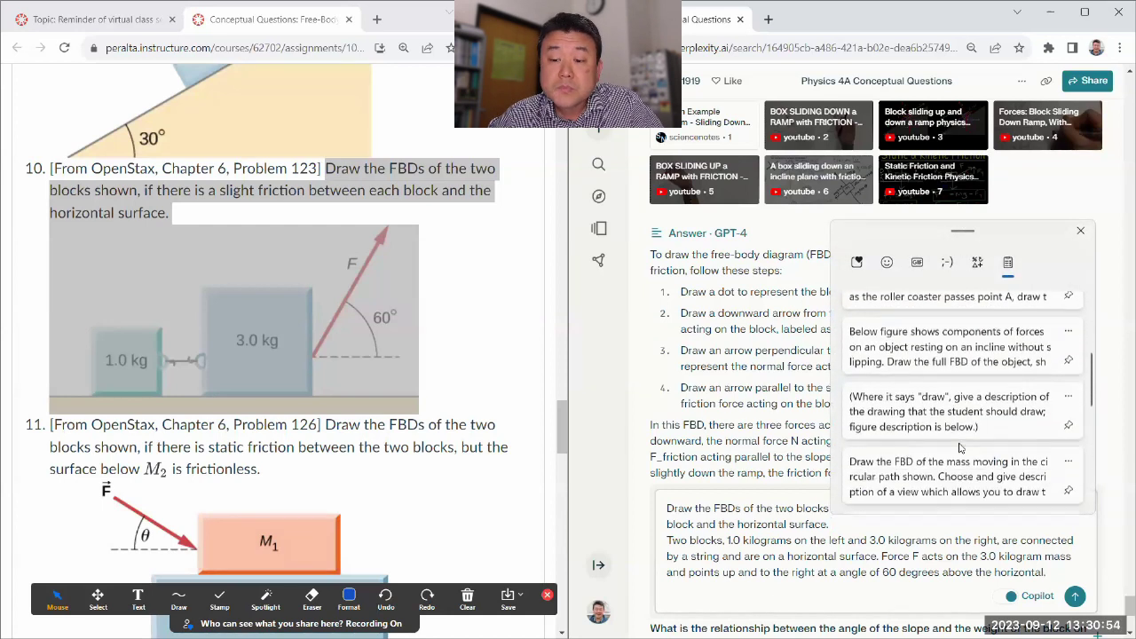
click(958, 412)
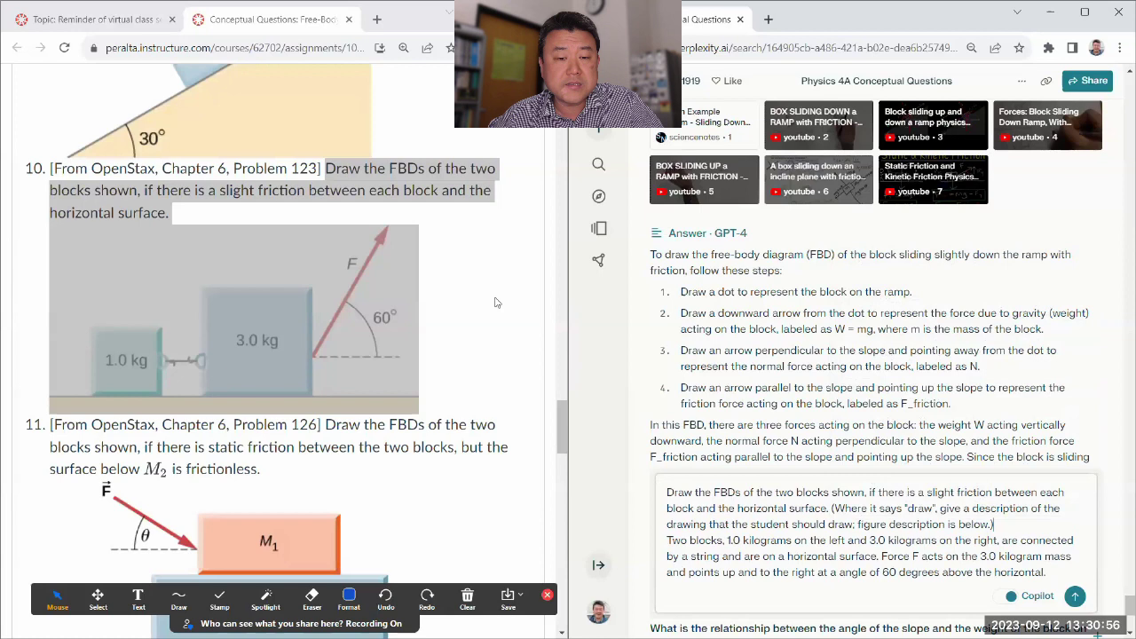
click(490, 303)
scroll(489, 302, up, 2)
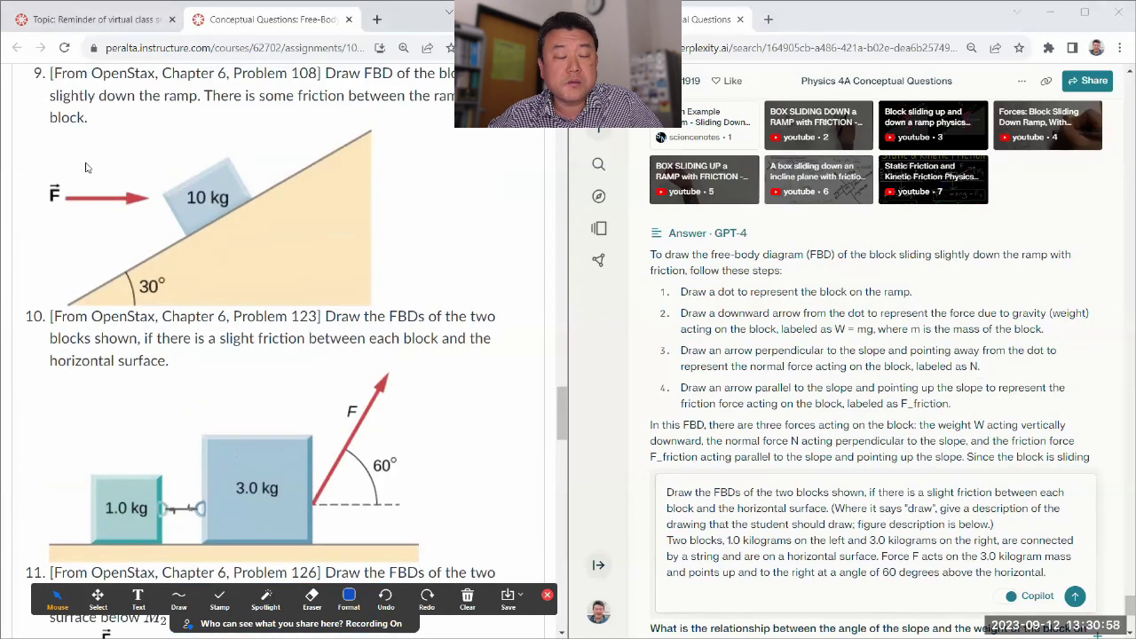
scroll(494, 433, down, 3)
scroll(865, 477, down, 4)
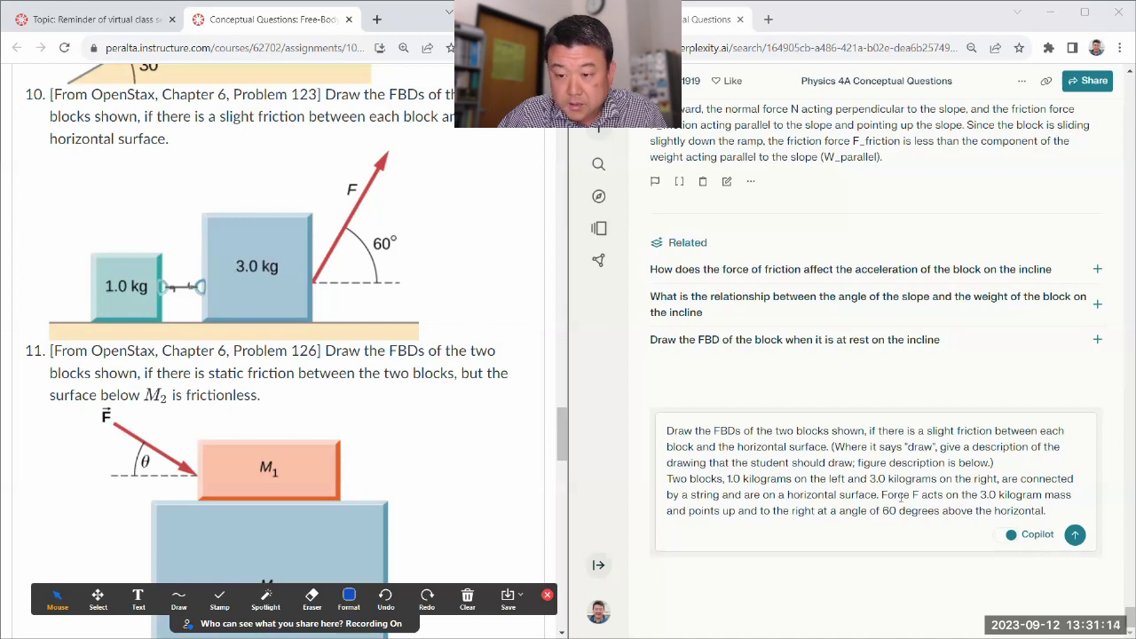
- Submit problem 10 and reply 'The view already in use' to Copilot
click(1074, 534)
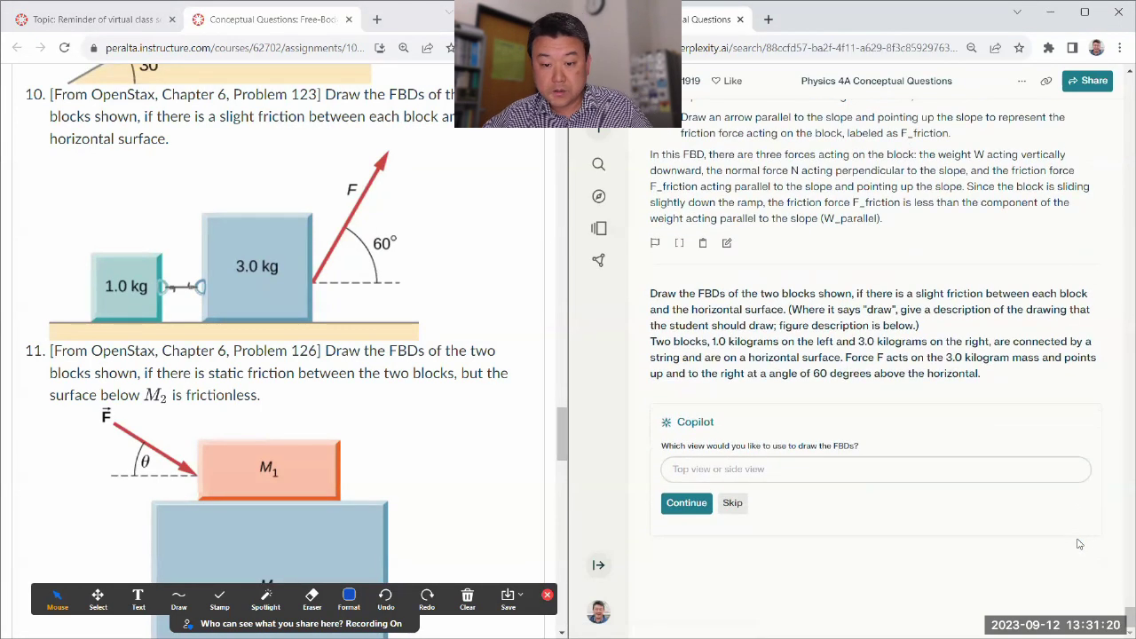
text(The view)
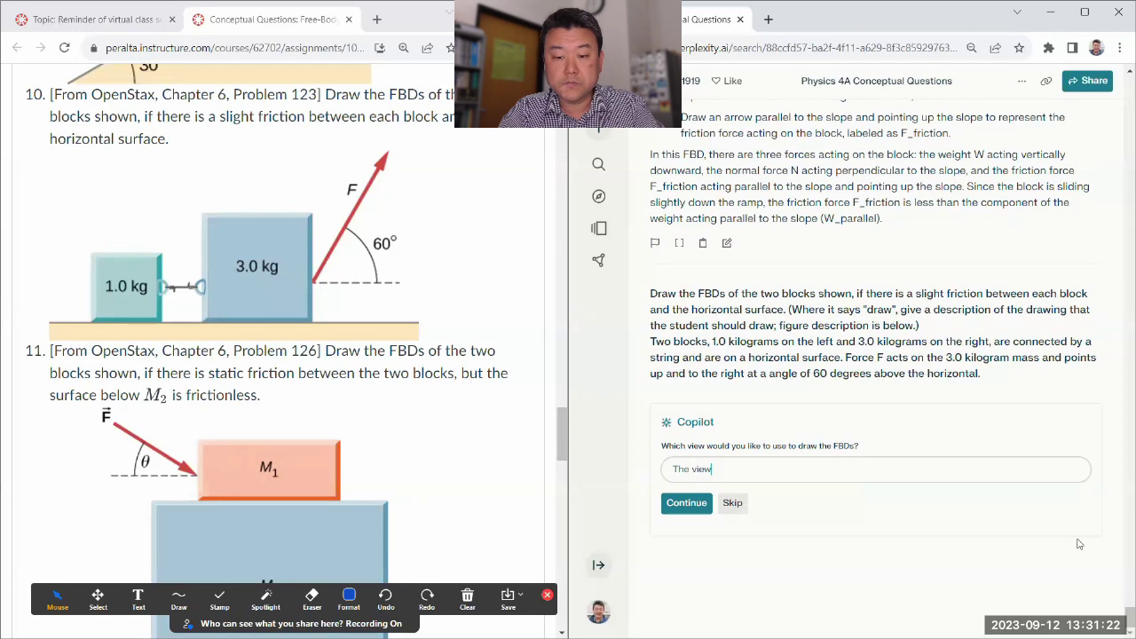
text( already in use.)
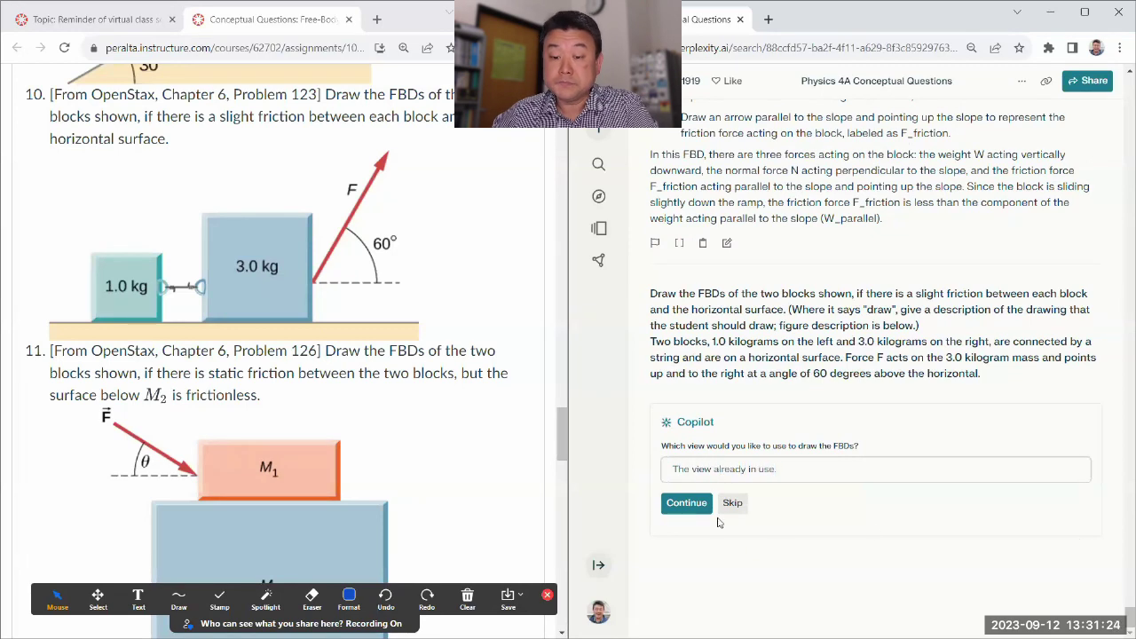
click(685, 502)
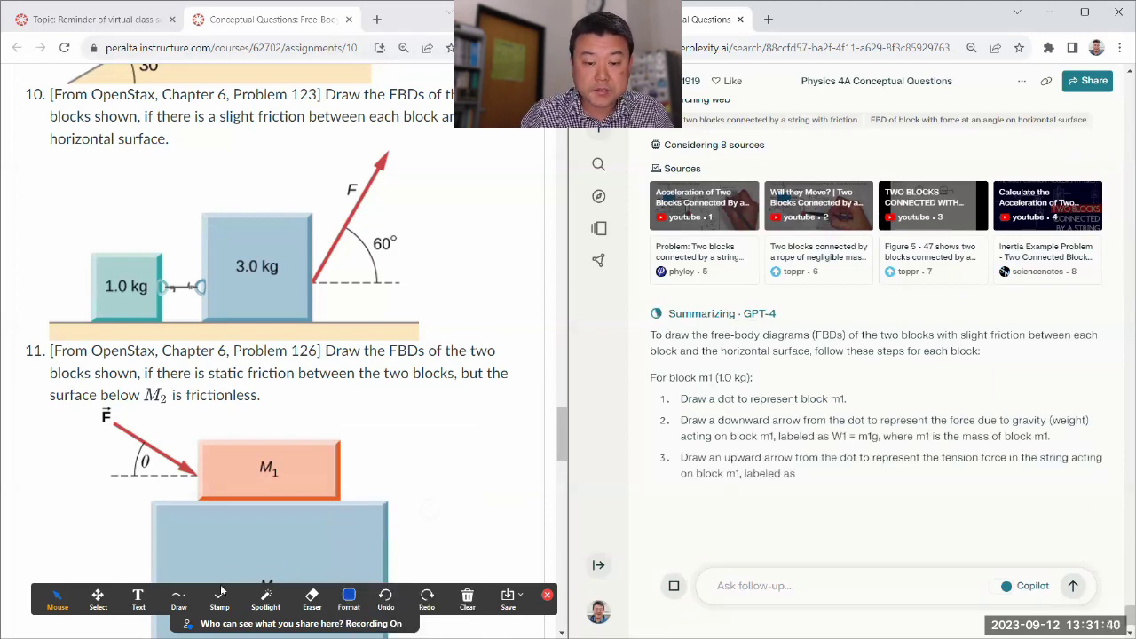
- Sketch m1's dot with a downward W1 arrow and an upward T arrow beside problem 10
click(175, 567)
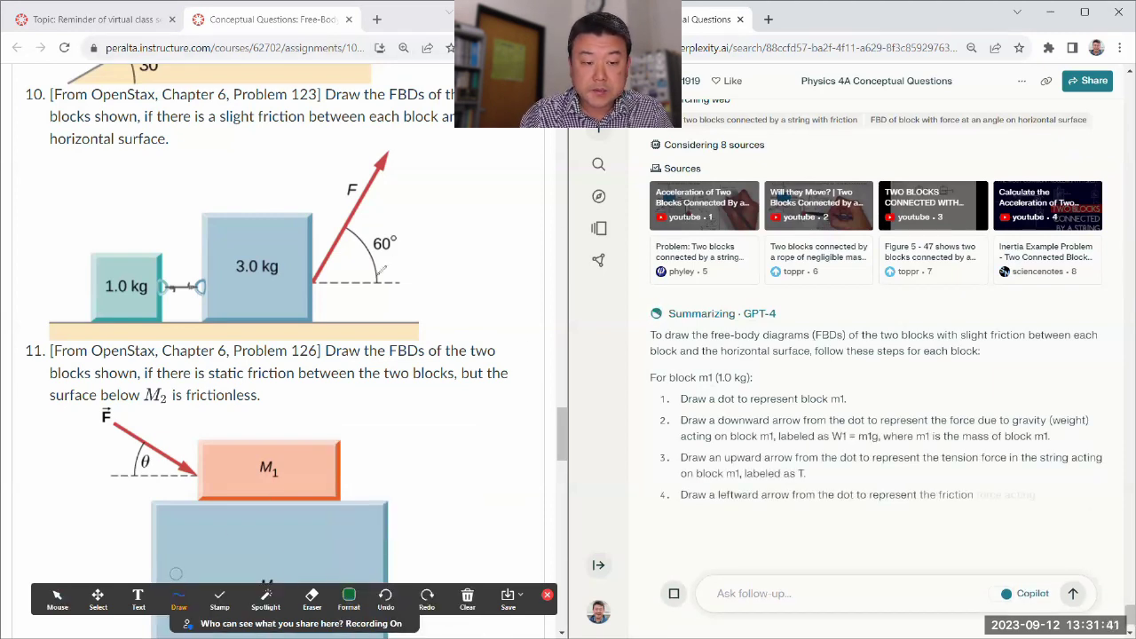
click(423, 253)
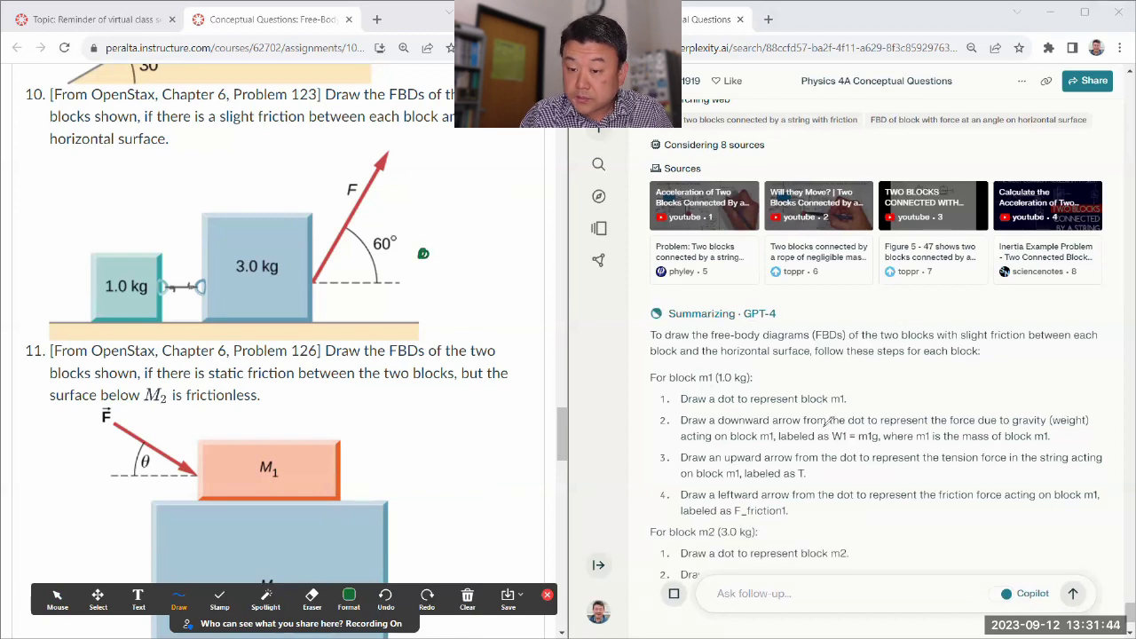
mouse_move(429, 251)
mouse_down()
mouse_move(417, 306)
mouse_move(439, 310)
mouse_move(453, 287)
mouse_move(461, 307)
mouse_up()
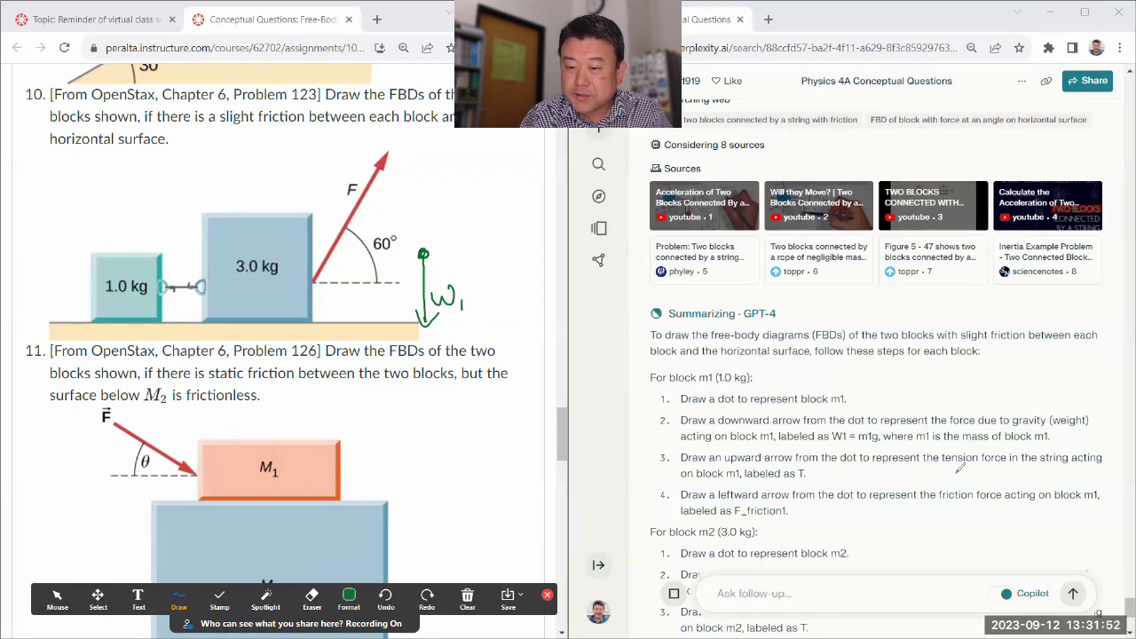
mouse_move(424, 251)
mouse_down()
mouse_move(423, 177)
mouse_move(446, 202)
mouse_move(437, 222)
mouse_up()
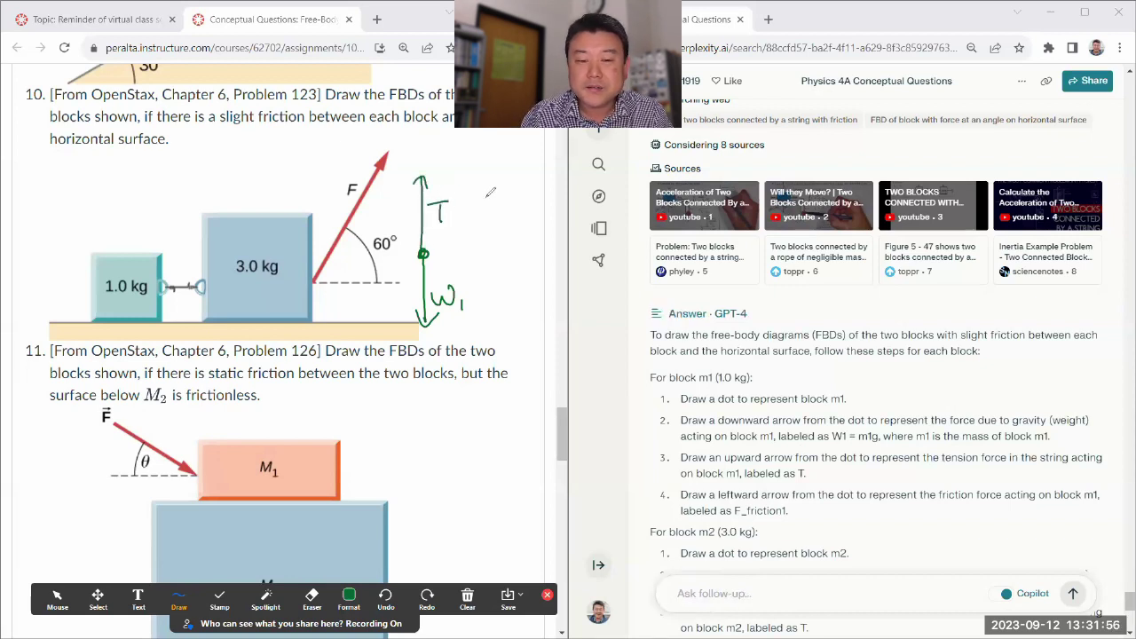
click(57, 599)
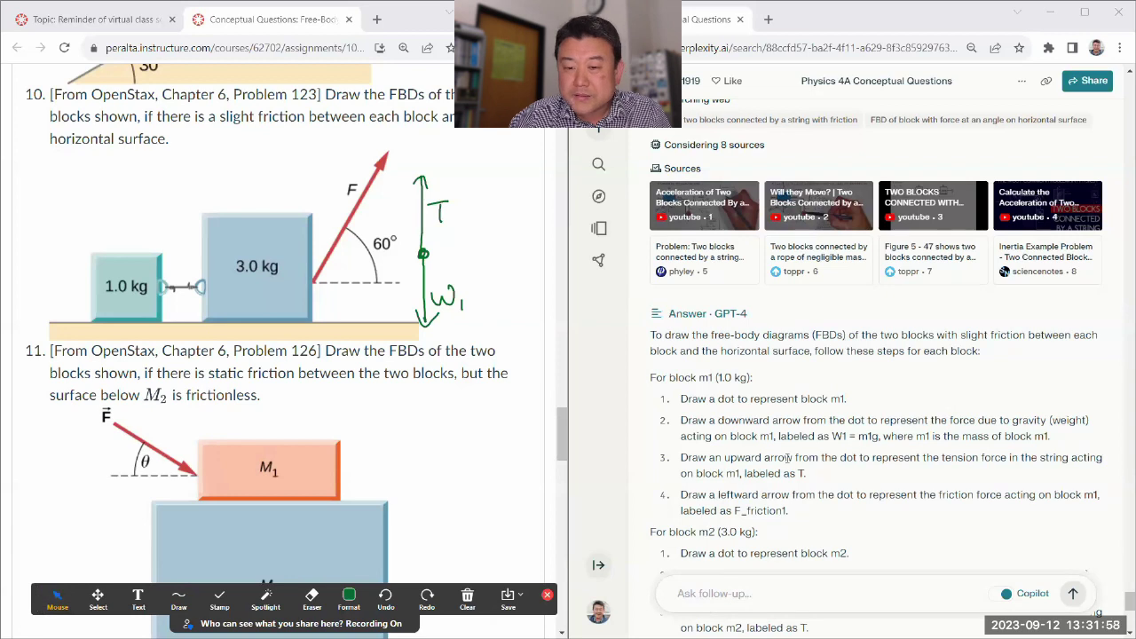
scroll(784, 357, up, 4)
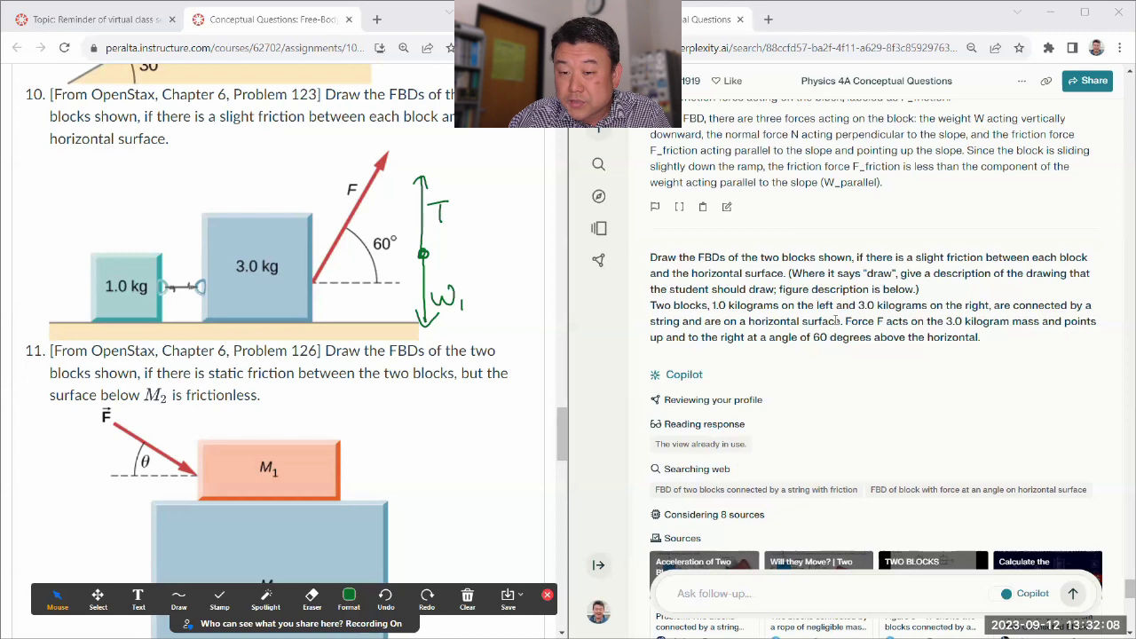
- Highlight two phrases in Perplexity's problem 10 answer, then clear the selection
drag(779, 304, 840, 300)
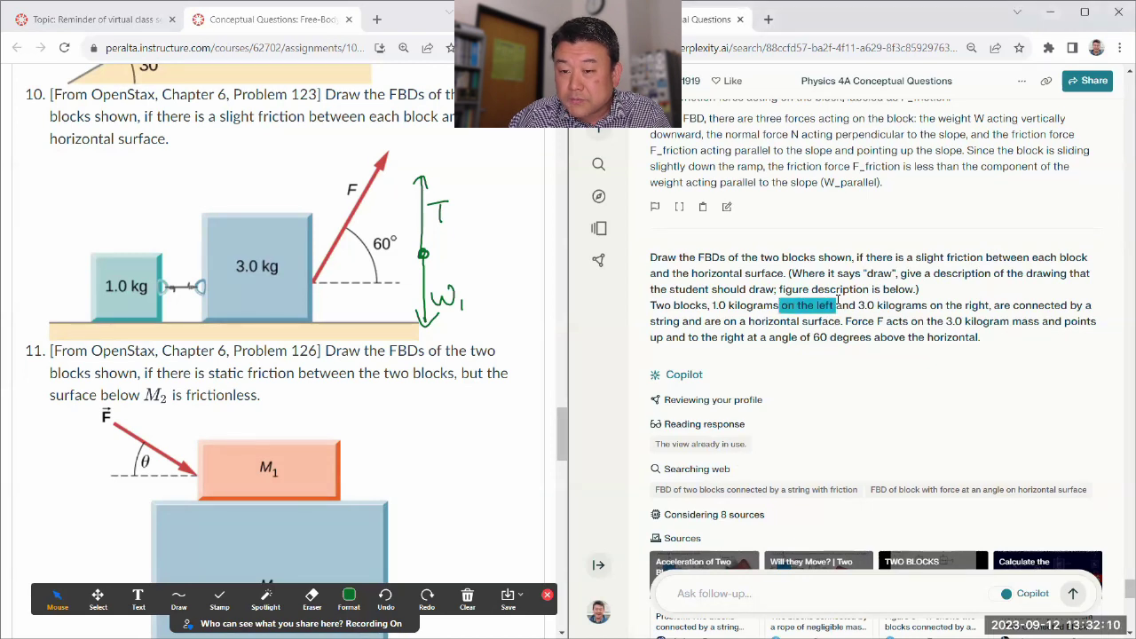
drag(930, 305, 989, 306)
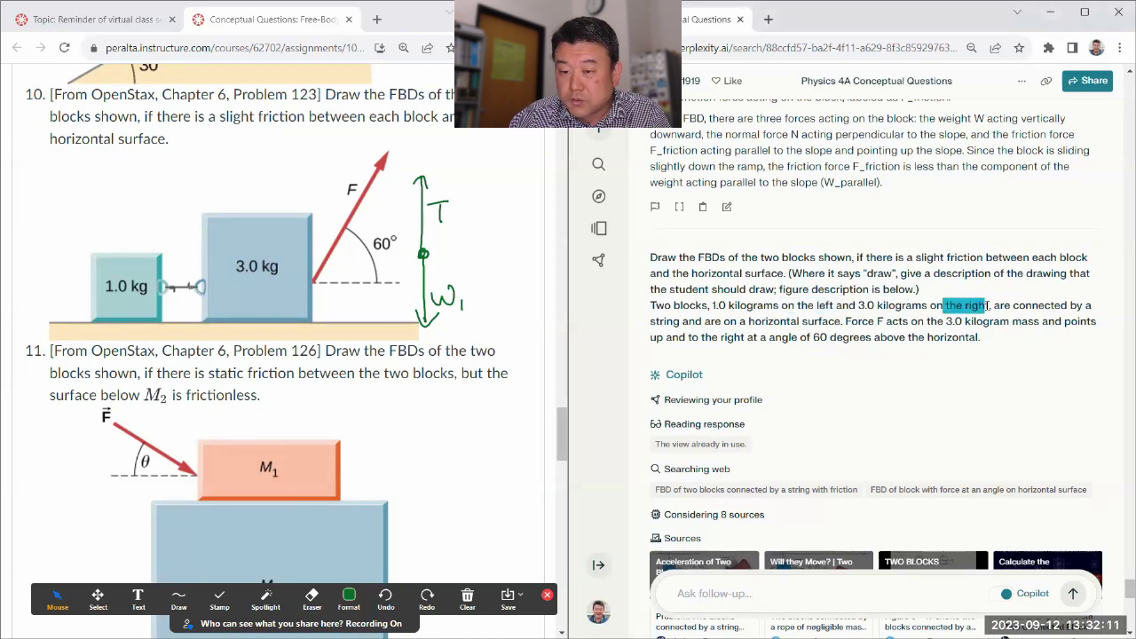
click(911, 339)
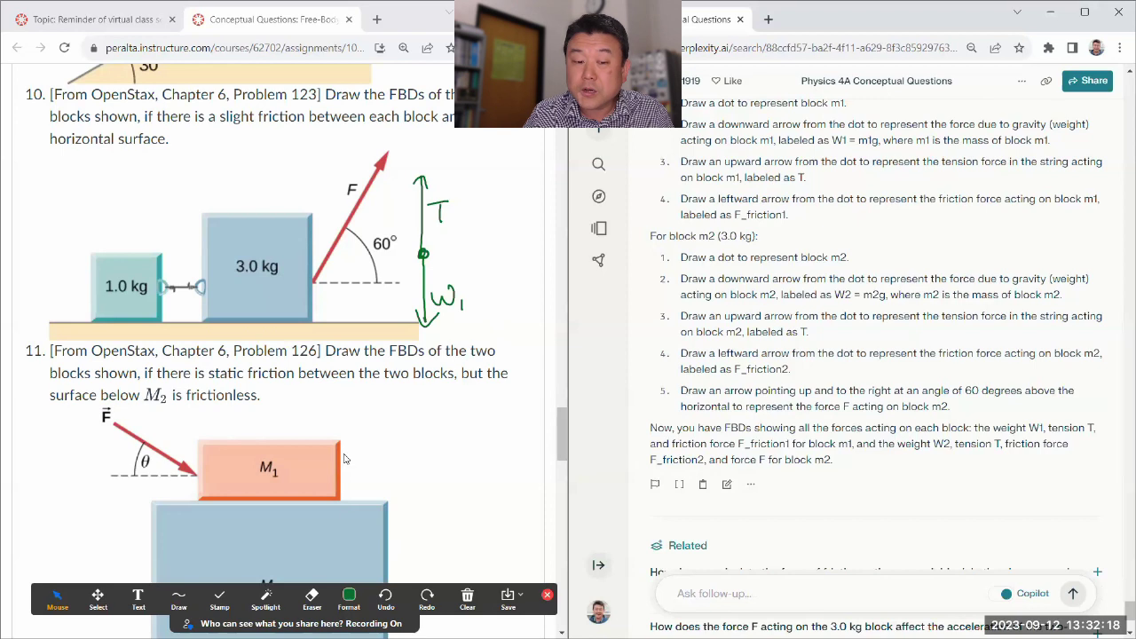
- Draw a leftward friction arrow on block m1 and label it F_f
click(354, 602)
click(349, 602)
click(178, 599)
click(176, 568)
mouse_move(421, 253)
mouse_down()
mouse_move(383, 255)
mouse_move(399, 262)
mouse_up()
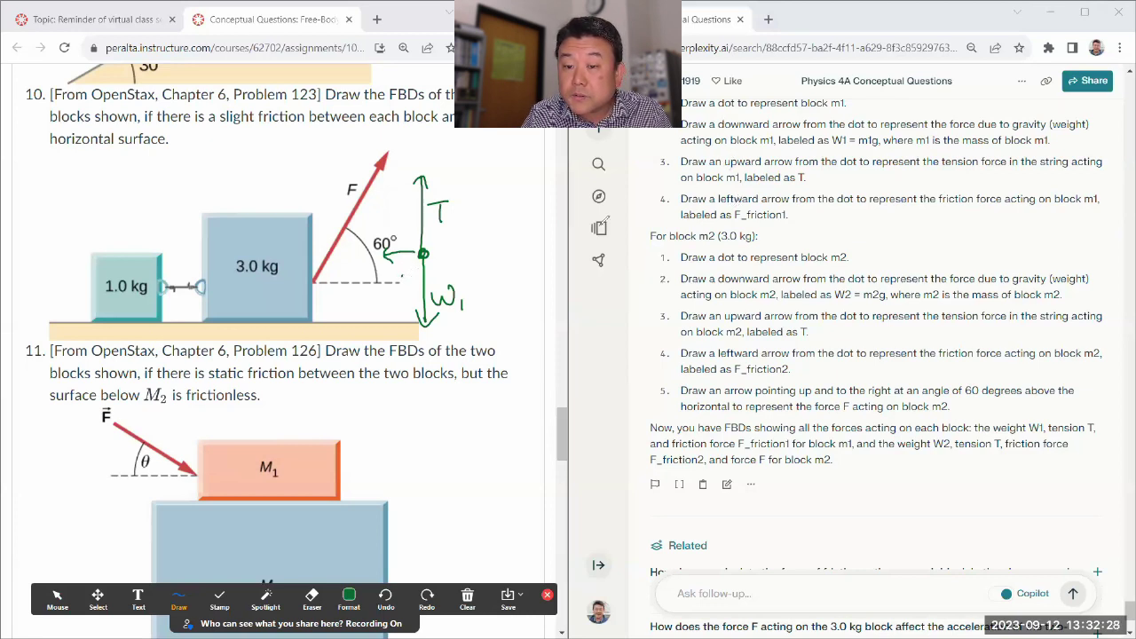
mouse_move(383, 255)
mouse_down()
mouse_move(391, 281)
mouse_move(419, 275)
mouse_move(468, 294)
mouse_up()
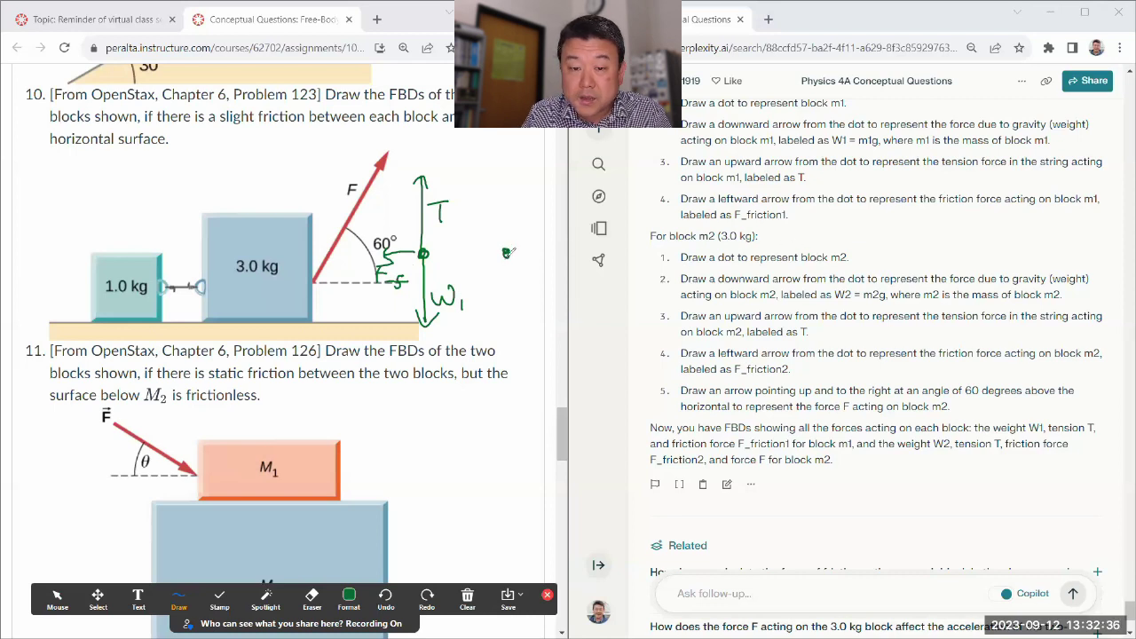
- Sketch block m2's diagram with a downward W2, an upward T and an angled F
mouse_move(506, 255)
mouse_down()
mouse_move(506, 327)
mouse_move(514, 315)
mouse_up()
drag(518, 291, 550, 313)
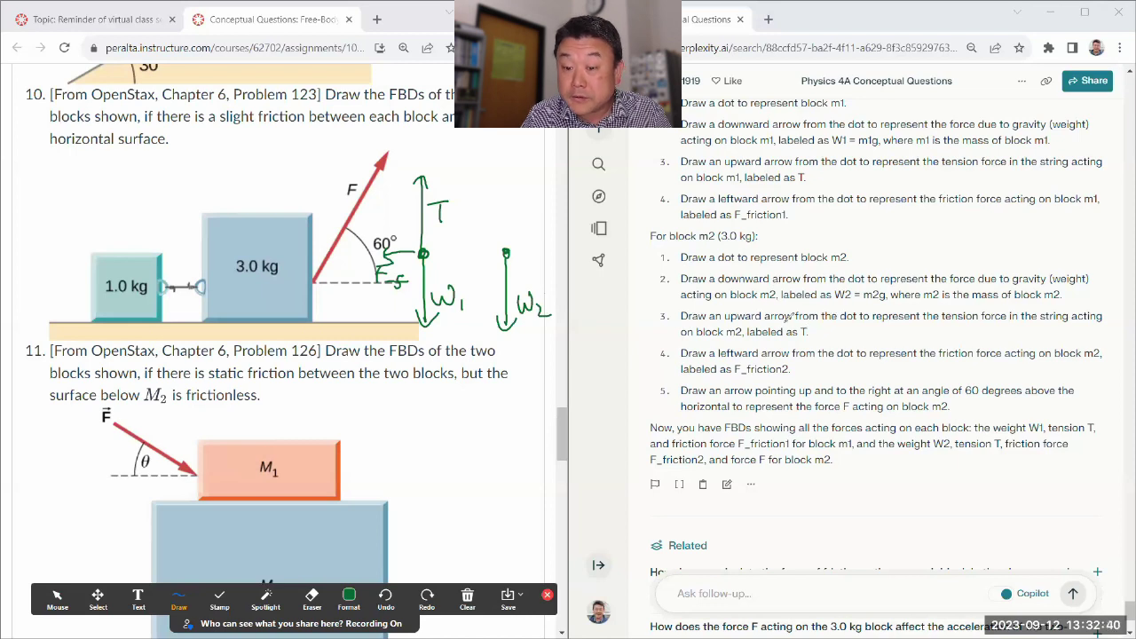
mouse_move(506, 252)
mouse_down()
mouse_move(503, 182)
mouse_move(532, 203)
mouse_up()
drag(525, 205, 521, 224)
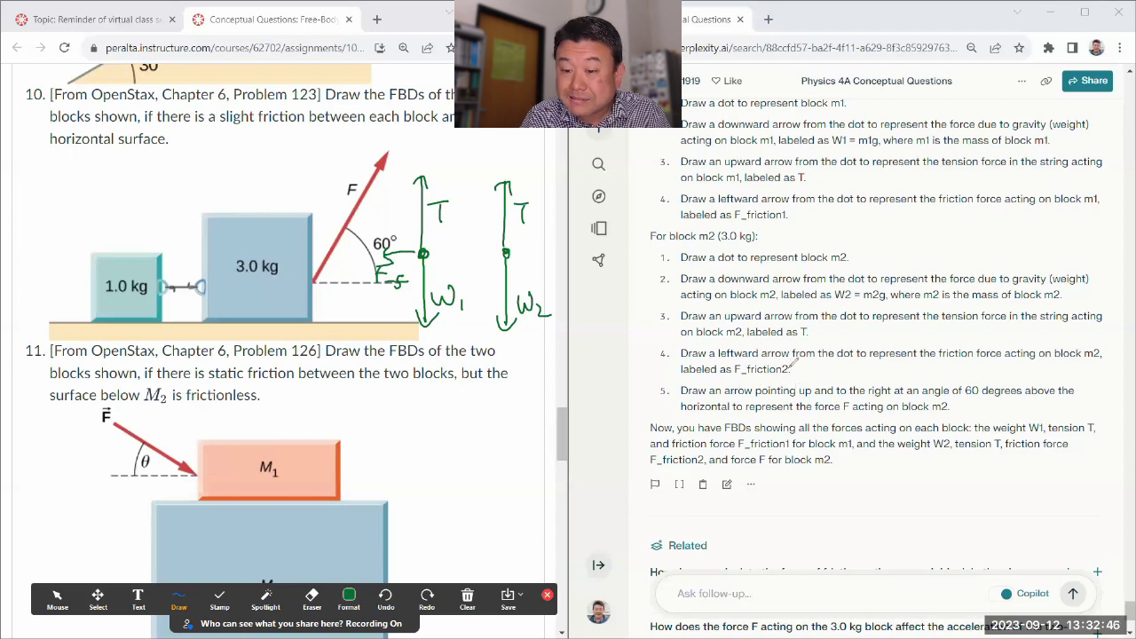
mouse_move(505, 253)
mouse_down()
mouse_move(541, 229)
mouse_move(540, 255)
mouse_up()
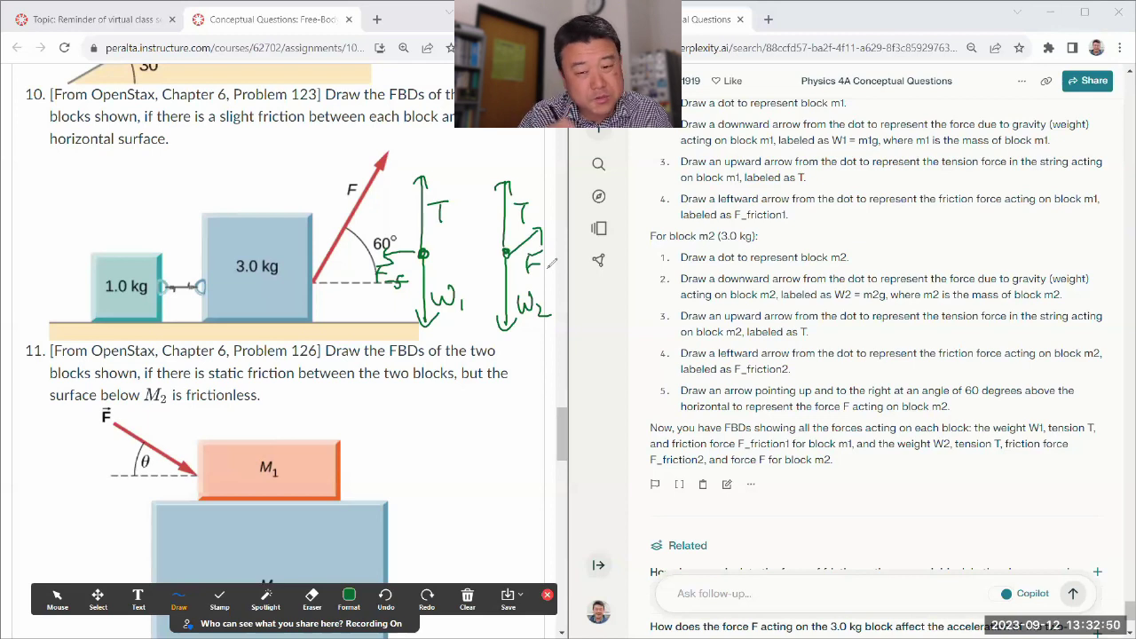
- Draw boxes around both T arrows to mark them as errors
click(349, 599)
click(376, 544)
mouse_move(406, 169)
mouse_down()
mouse_move(406, 224)
mouse_move(461, 161)
mouse_move(410, 165)
mouse_up()
mouse_move(480, 168)
mouse_down()
mouse_move(541, 233)
mouse_move(487, 157)
mouse_up()
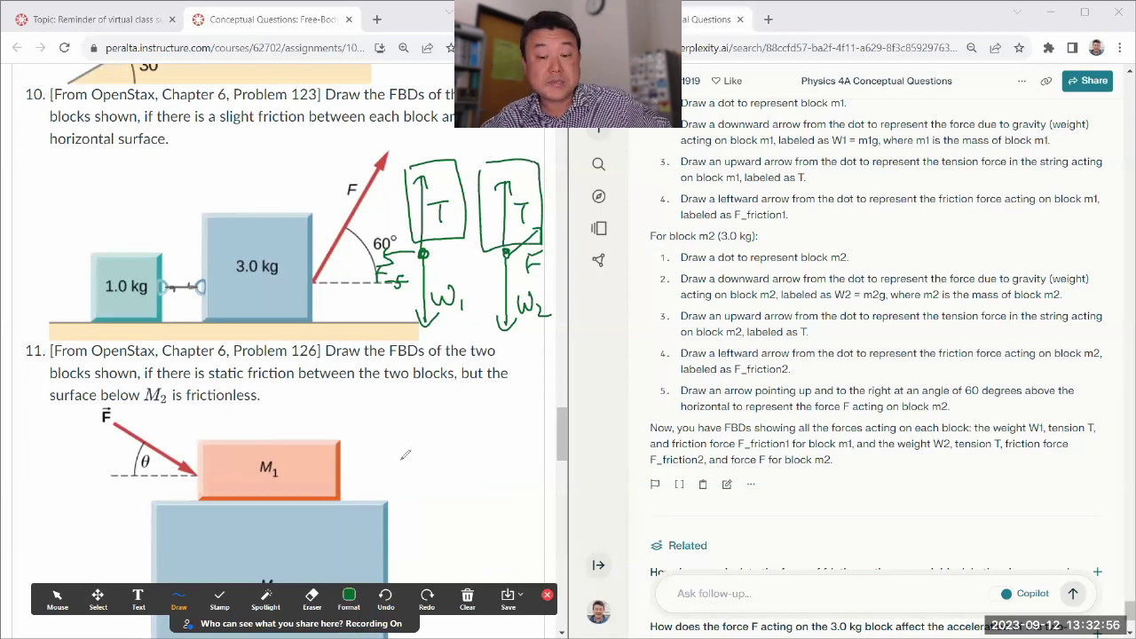
- Tell Perplexity the string is horizontal for this setup and confirm 'Yes' to Copilot
click(58, 596)
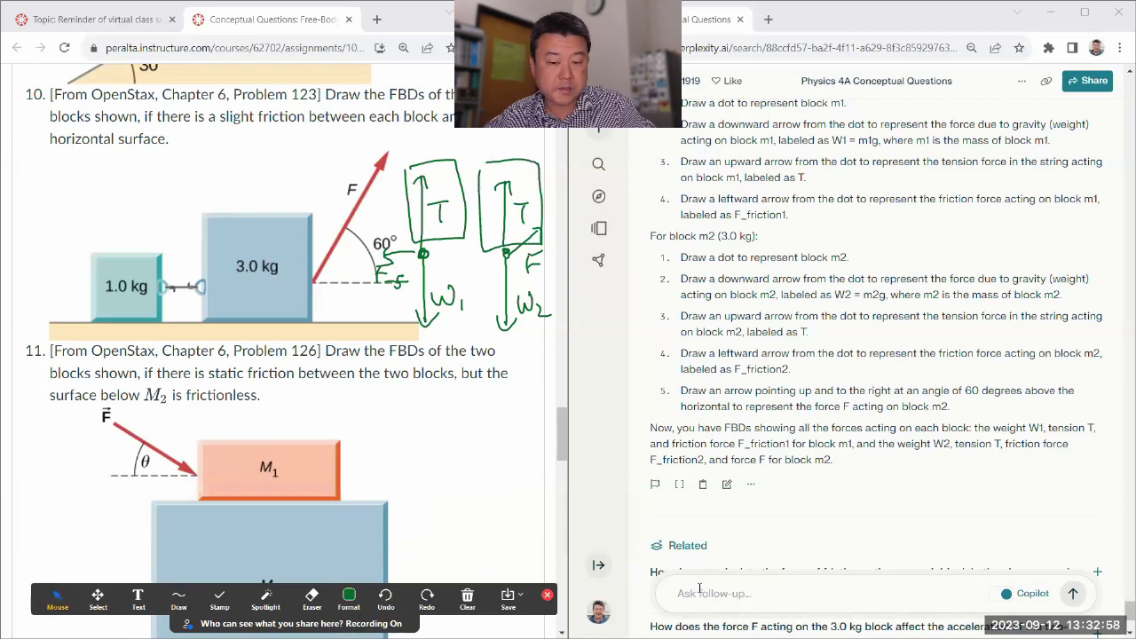
click(700, 591)
text(But the st)
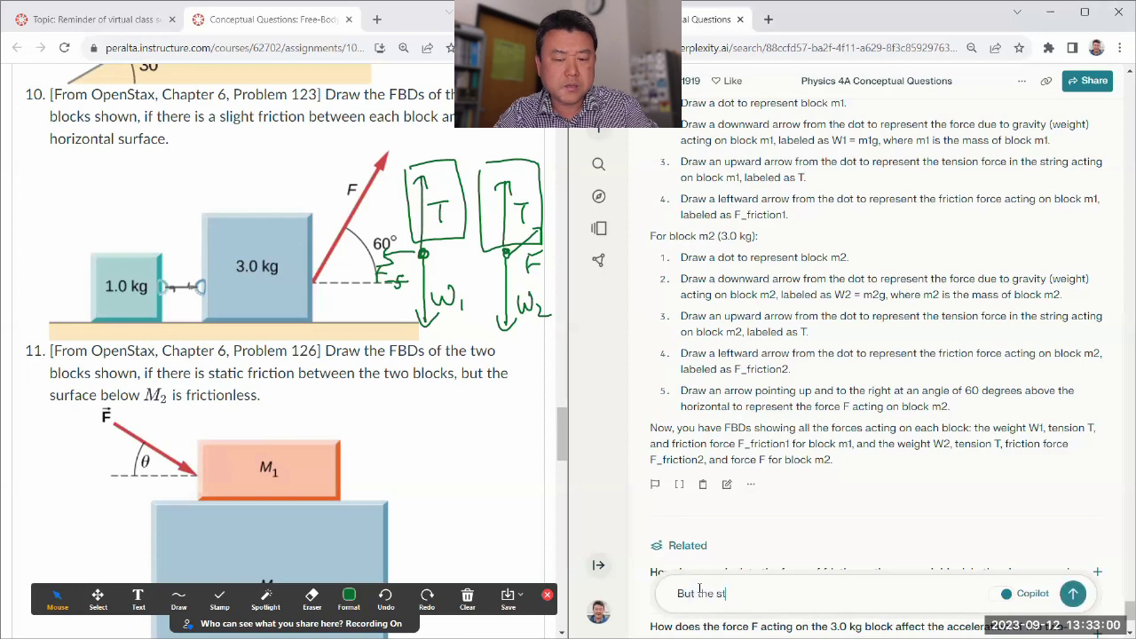
text(ring is position)
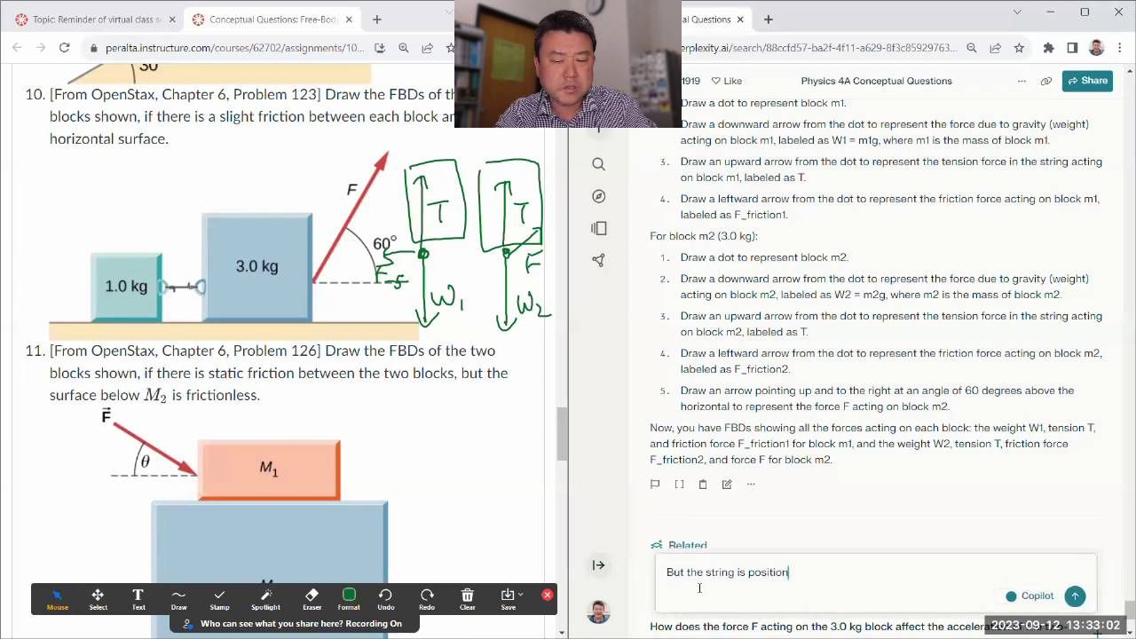
text(ed horizontally for the)
text(s setup.)
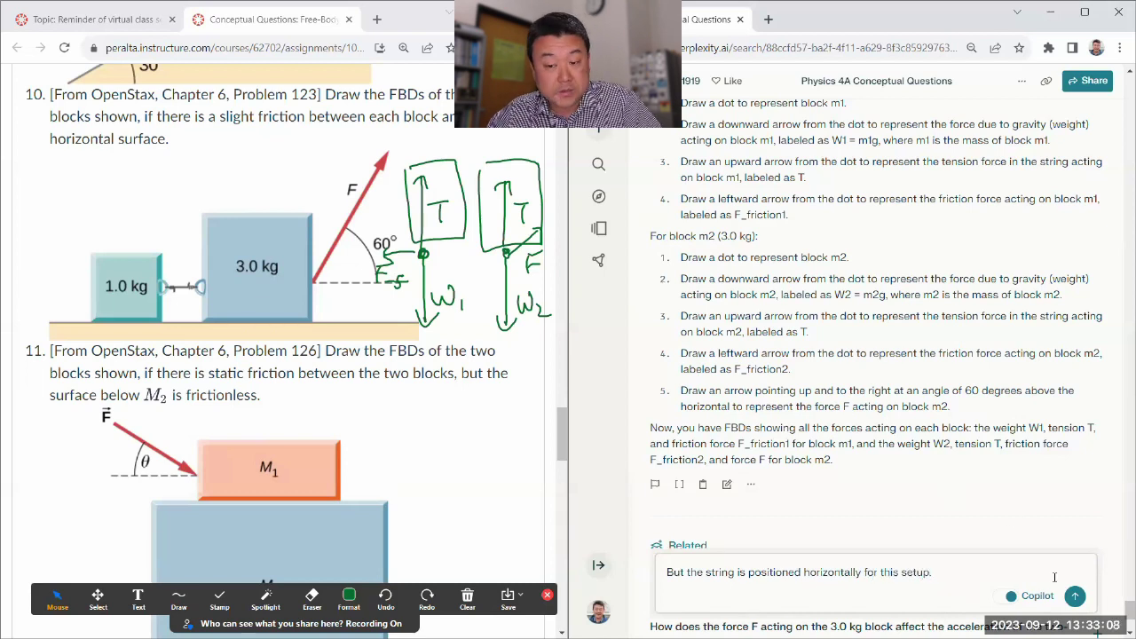
click(1075, 598)
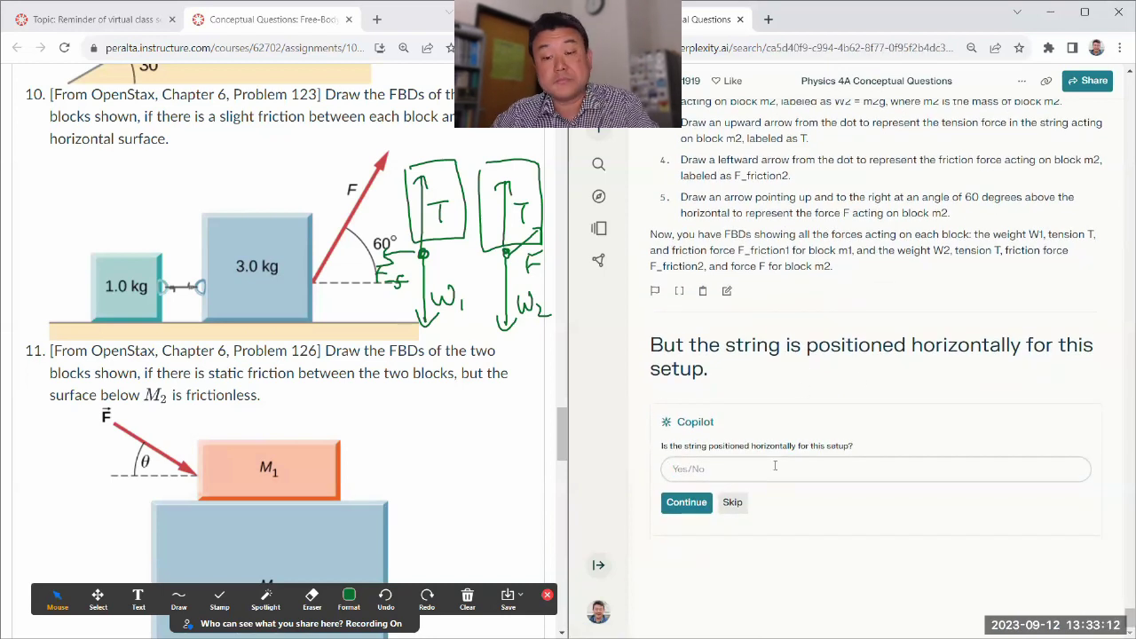
text(Yes)
click(701, 503)
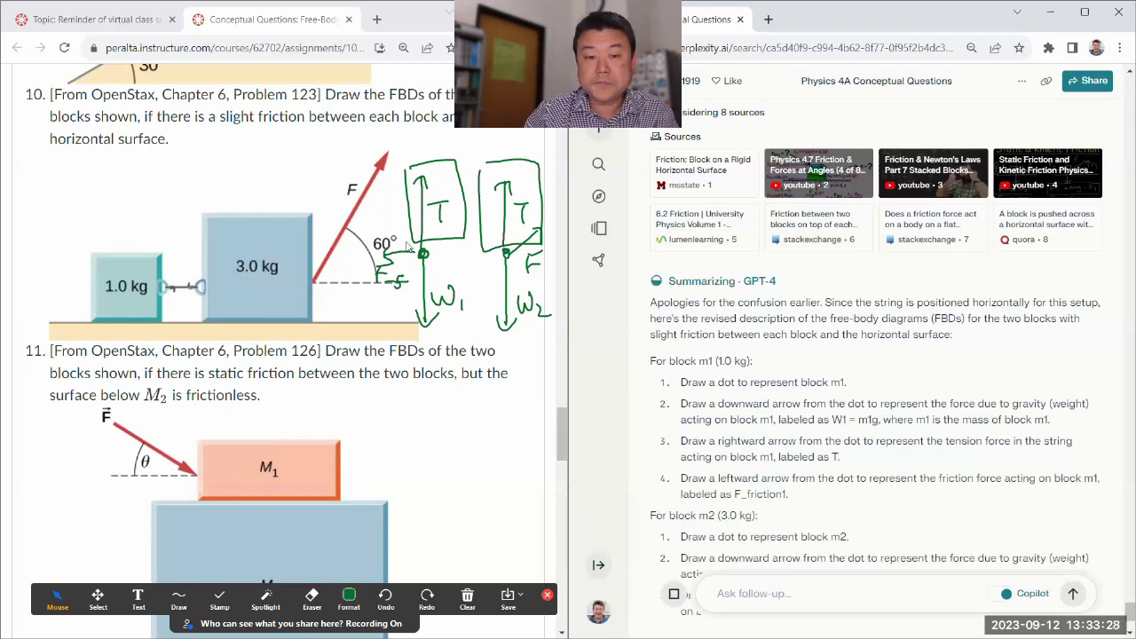
- Erase the boxed T on m1's sketch and draw a rightward tension arrow labelled T
click(311, 597)
click(442, 215)
click(421, 208)
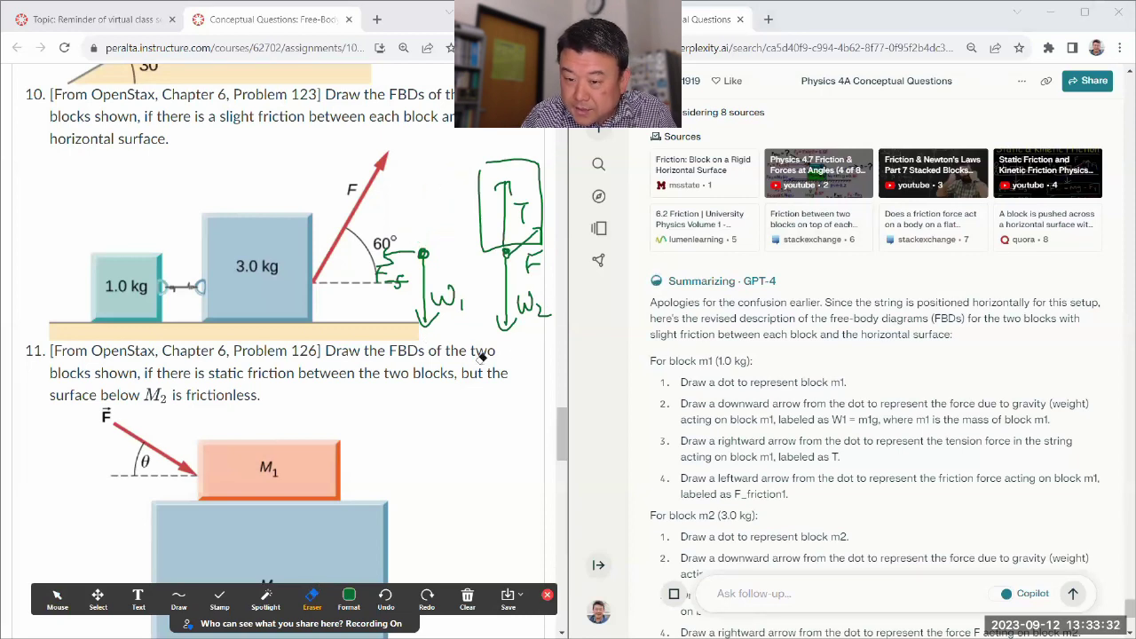
click(178, 594)
click(175, 570)
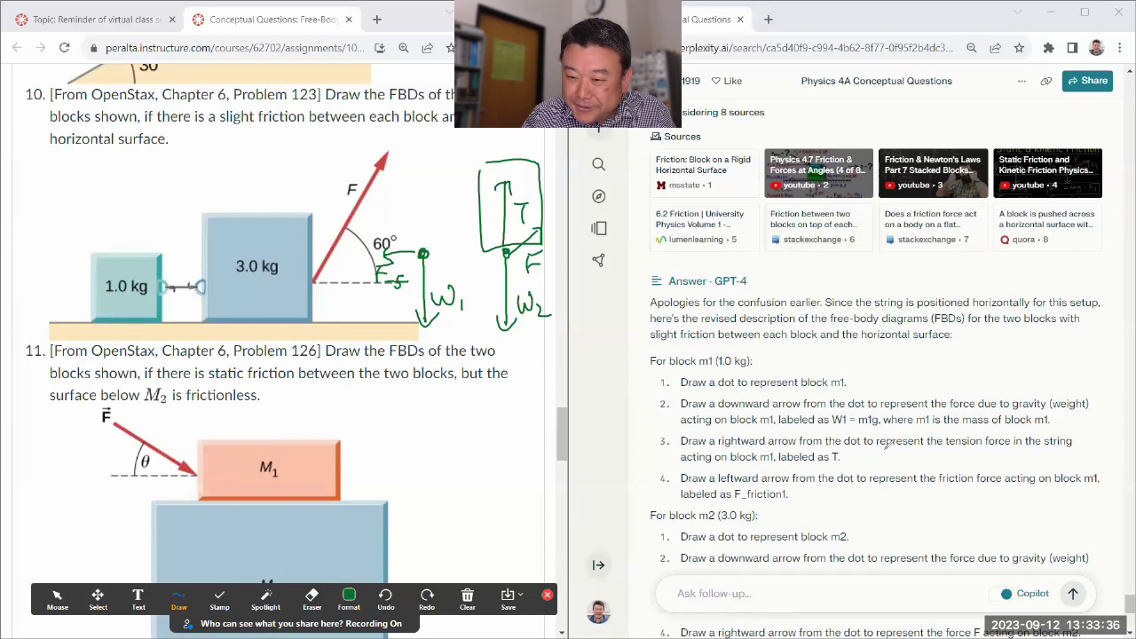
drag(425, 254, 468, 253)
mouse_move(445, 262)
mouse_down()
mouse_move(464, 262)
mouse_move(453, 281)
mouse_up()
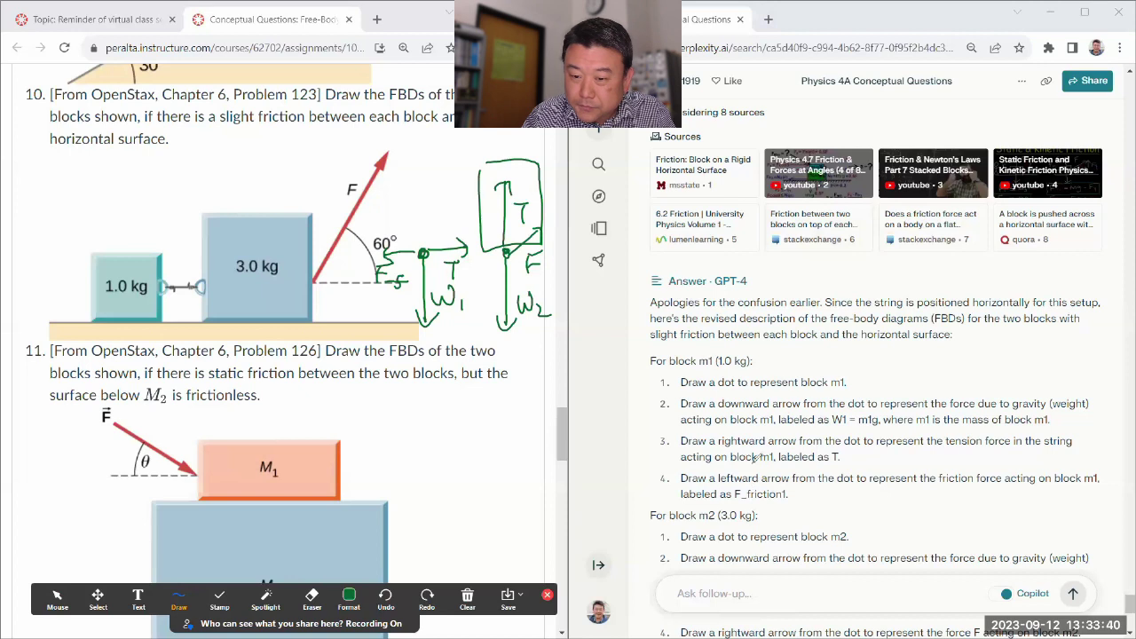
- Scroll the answer, erase m2's boxed T, and draw a leftward arrow labelled T from m2's dot
click(67, 607)
scroll(817, 455, down, 3)
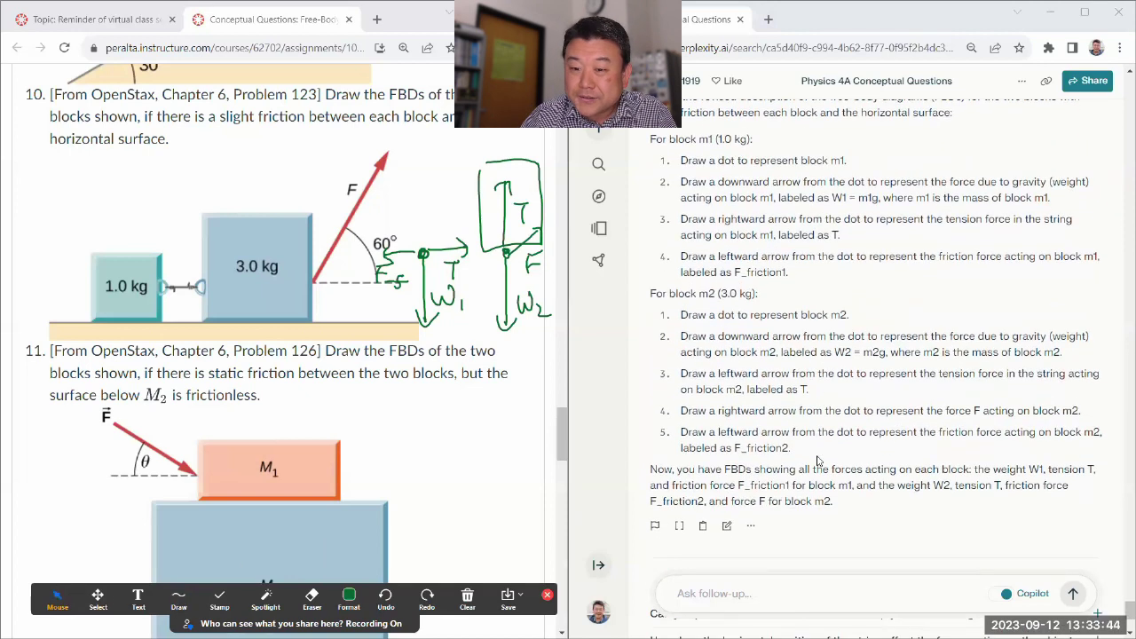
click(311, 596)
mouse_move(507, 151)
mouse_down()
mouse_move(502, 187)
mouse_move(523, 206)
mouse_up()
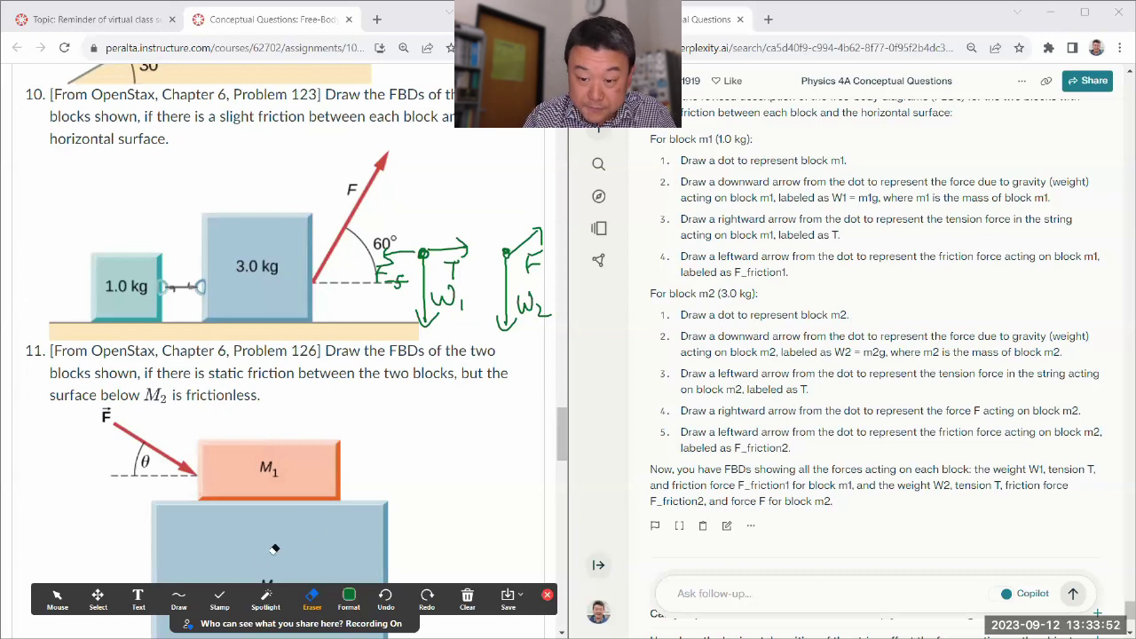
click(178, 596)
click(173, 560)
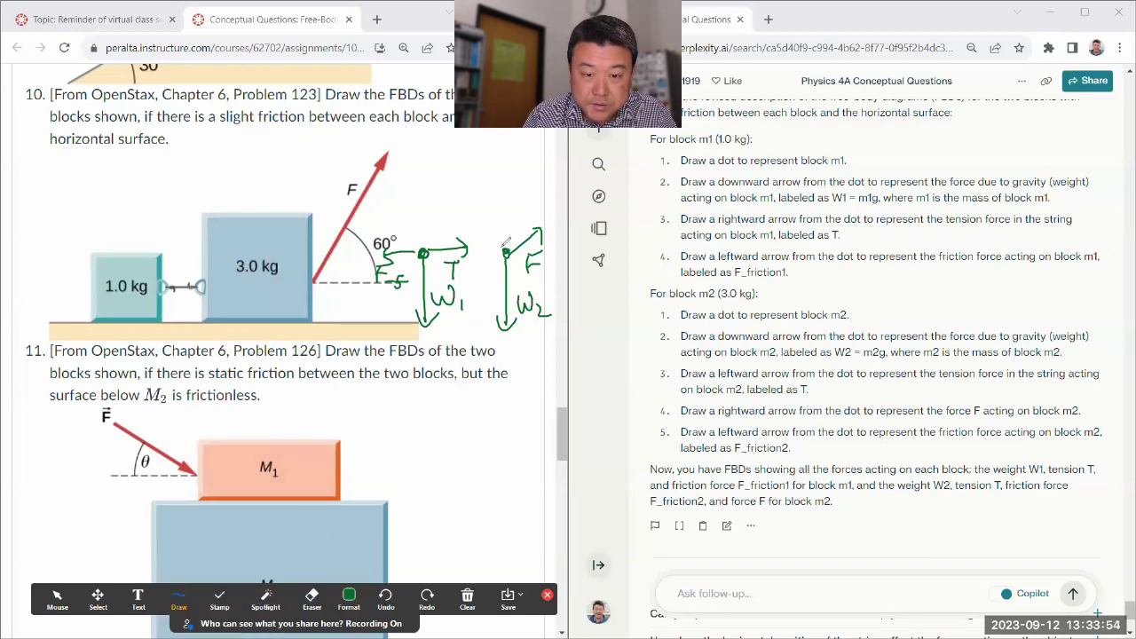
drag(506, 252, 479, 253)
drag(484, 214, 496, 213)
drag(490, 214, 490, 233)
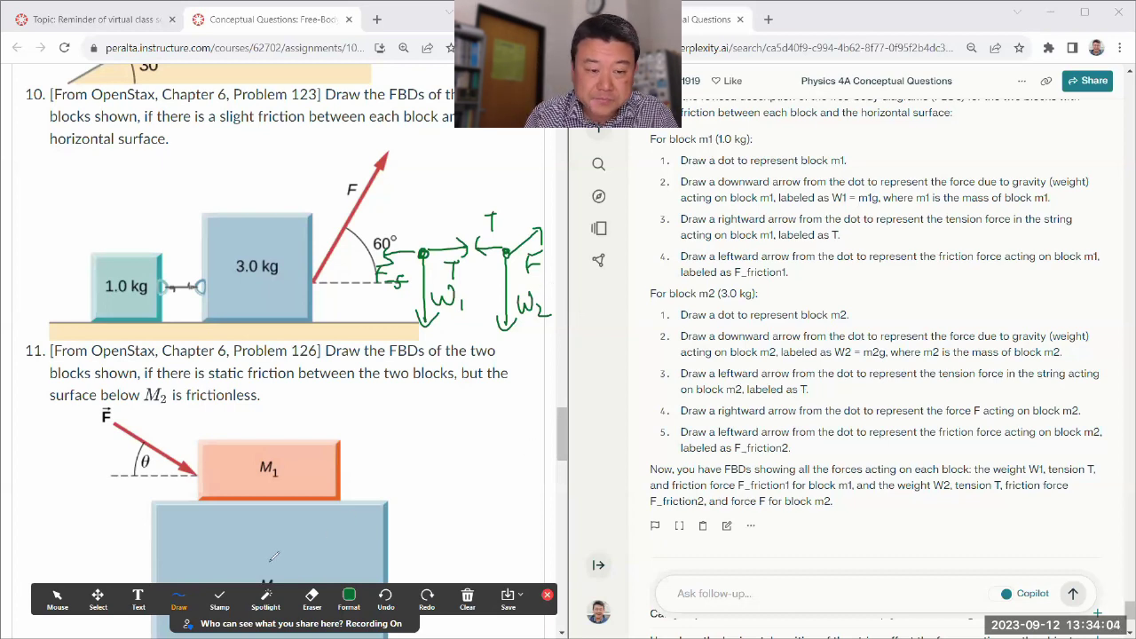
- Replace m2's slanted F with a horizontal rightward F arrow
click(312, 600)
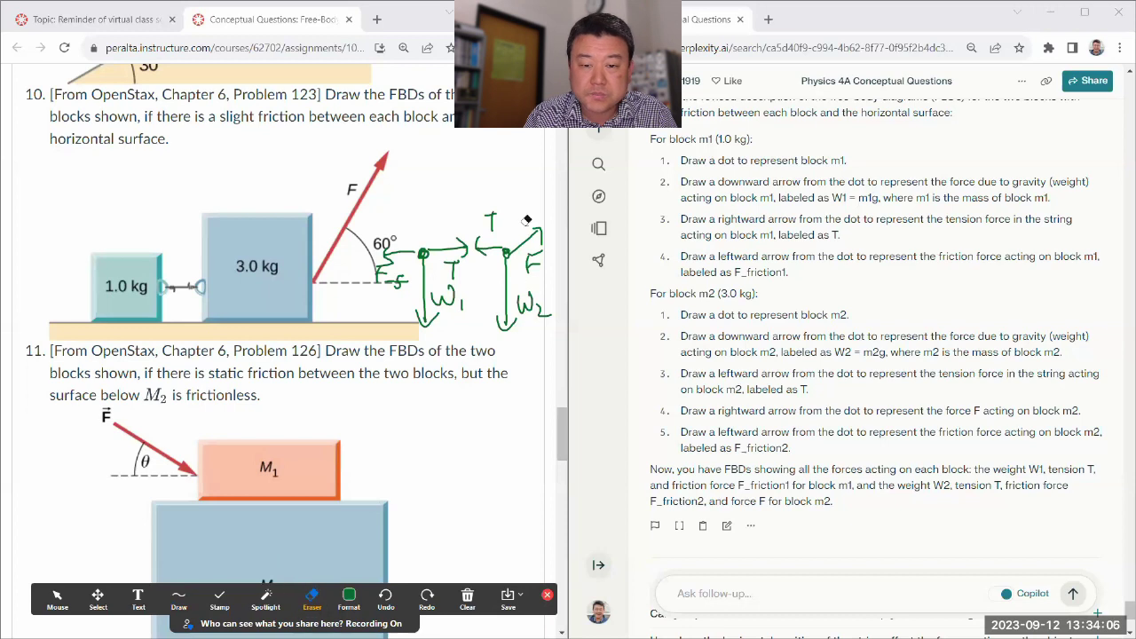
drag(525, 222, 532, 232)
click(178, 601)
click(179, 560)
drag(522, 252, 549, 253)
mouse_move(532, 214)
mouse_down()
mouse_move(544, 213)
mouse_move(534, 237)
mouse_up()
drag(533, 225, 543, 225)
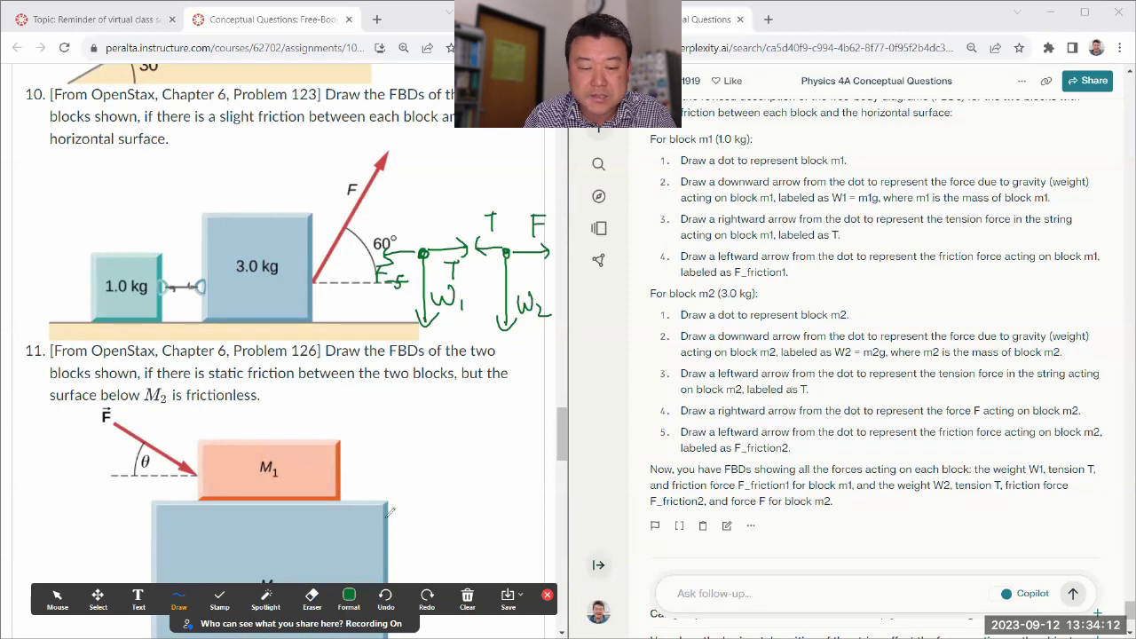
- In blue ink, add m2's friction arrow and upward normal forces N1 and N2
click(349, 602)
click(455, 503)
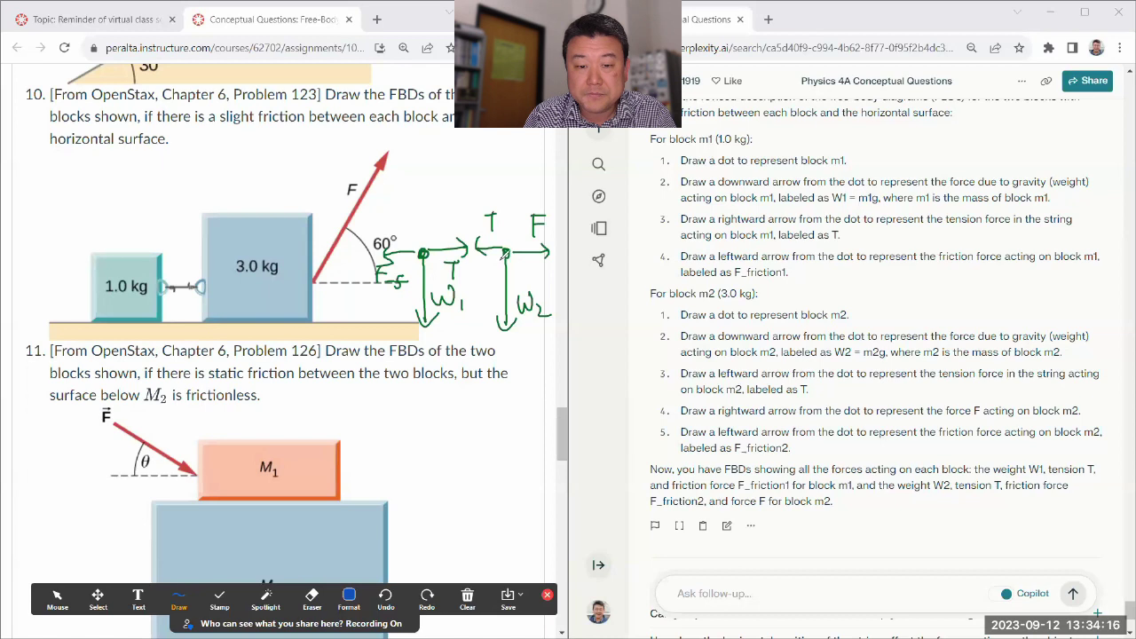
mouse_move(504, 254)
mouse_down()
mouse_move(477, 259)
mouse_move(491, 298)
mouse_move(520, 301)
mouse_up()
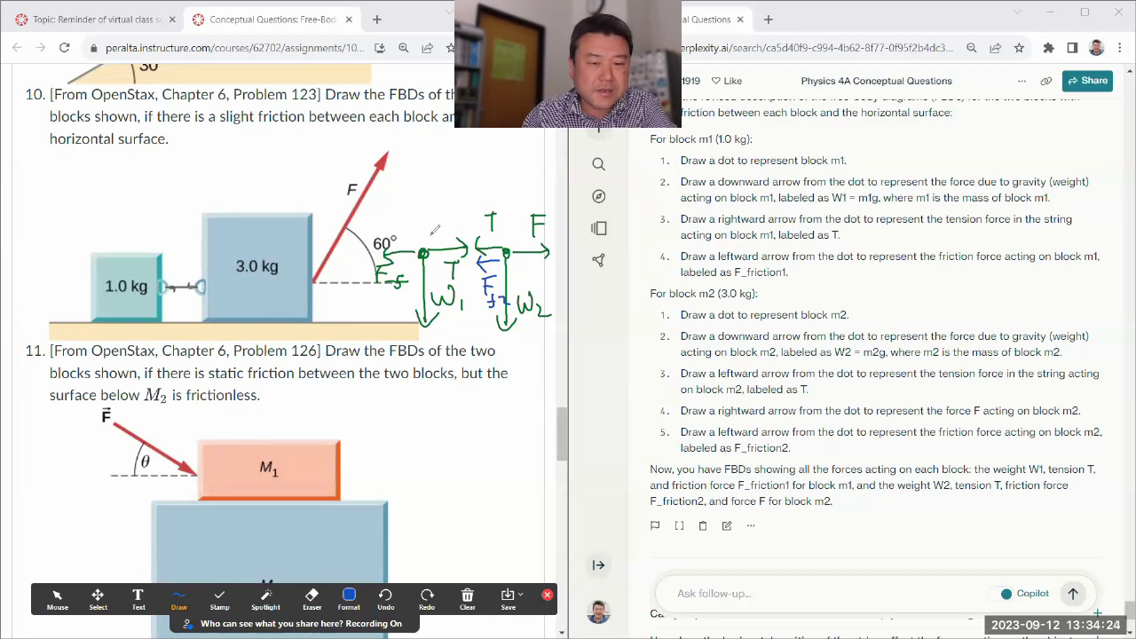
drag(423, 250, 423, 187)
mouse_move(413, 197)
mouse_down()
mouse_move(439, 188)
mouse_move(447, 203)
mouse_move(450, 185)
mouse_up()
mouse_move(511, 242)
mouse_down()
mouse_move(510, 177)
mouse_move(527, 183)
mouse_up()
mouse_move(527, 183)
mouse_down()
mouse_move(536, 197)
mouse_move(537, 182)
mouse_up()
drag(461, 208, 461, 217)
drag(545, 193, 556, 200)
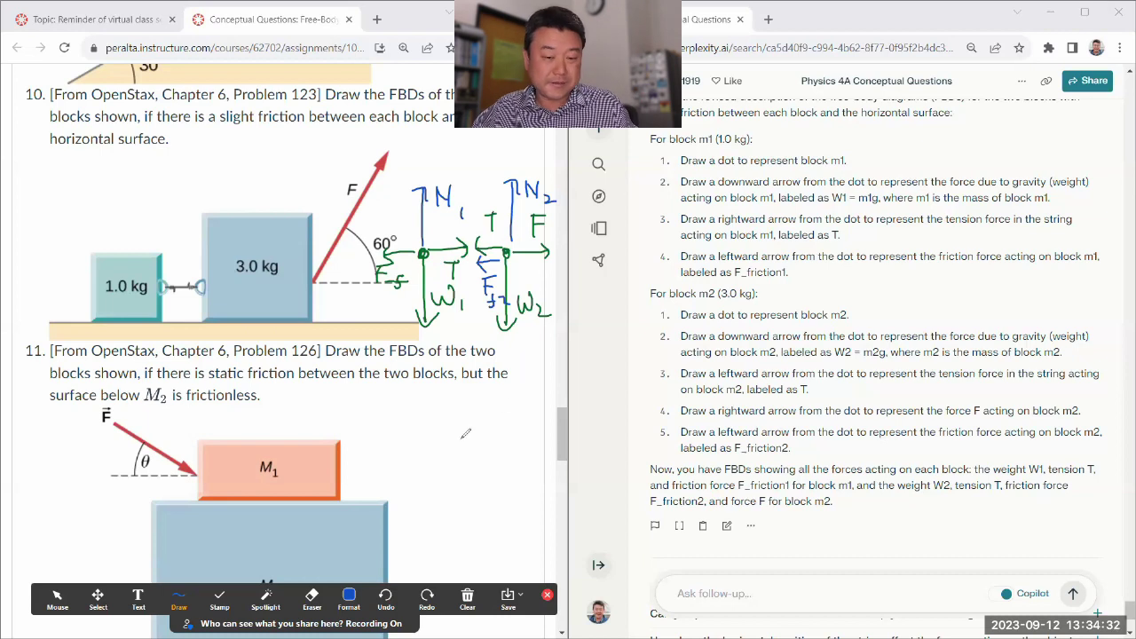
click(64, 598)
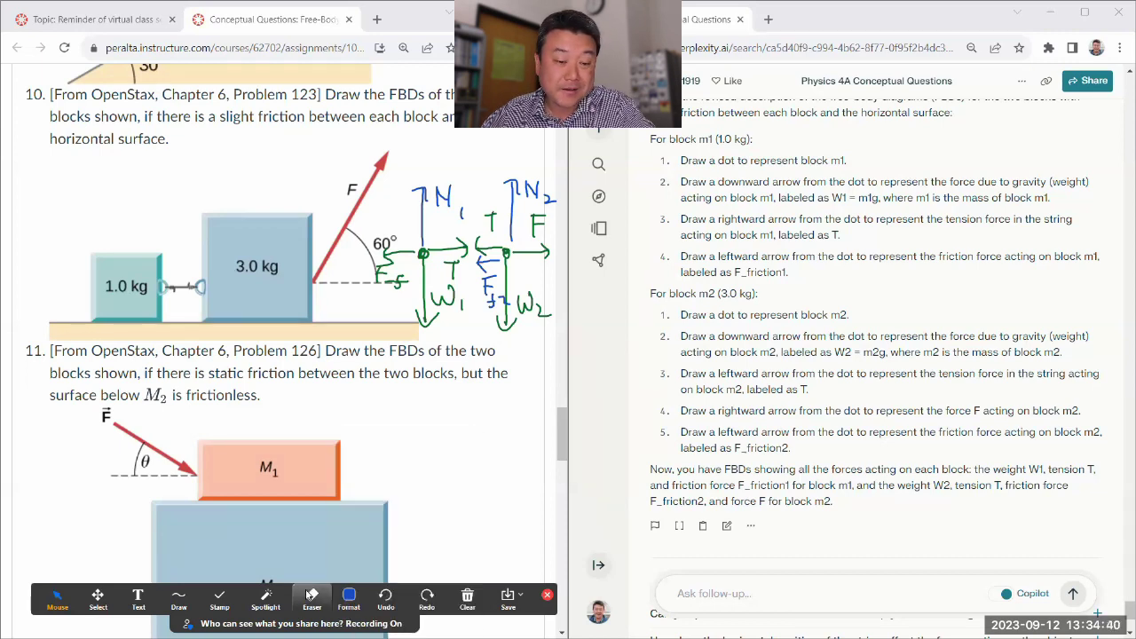
click(467, 596)
- Clear all Zoom annotation drawings from the screen
click(472, 584)
scroll(286, 168, down, 4)
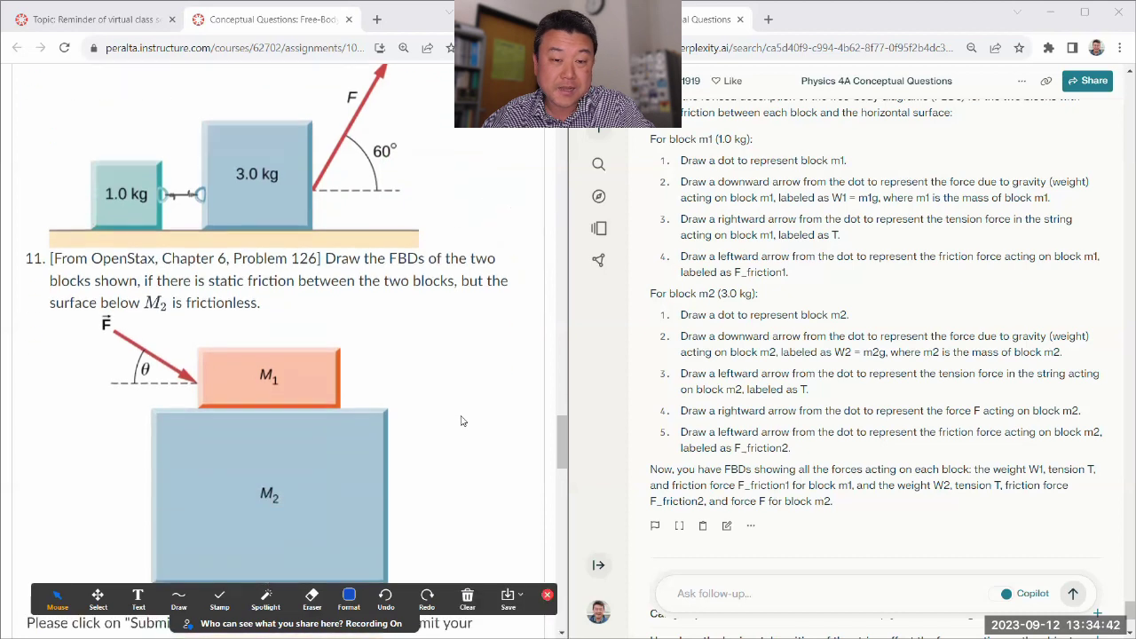
scroll(286, 168, up, 1)
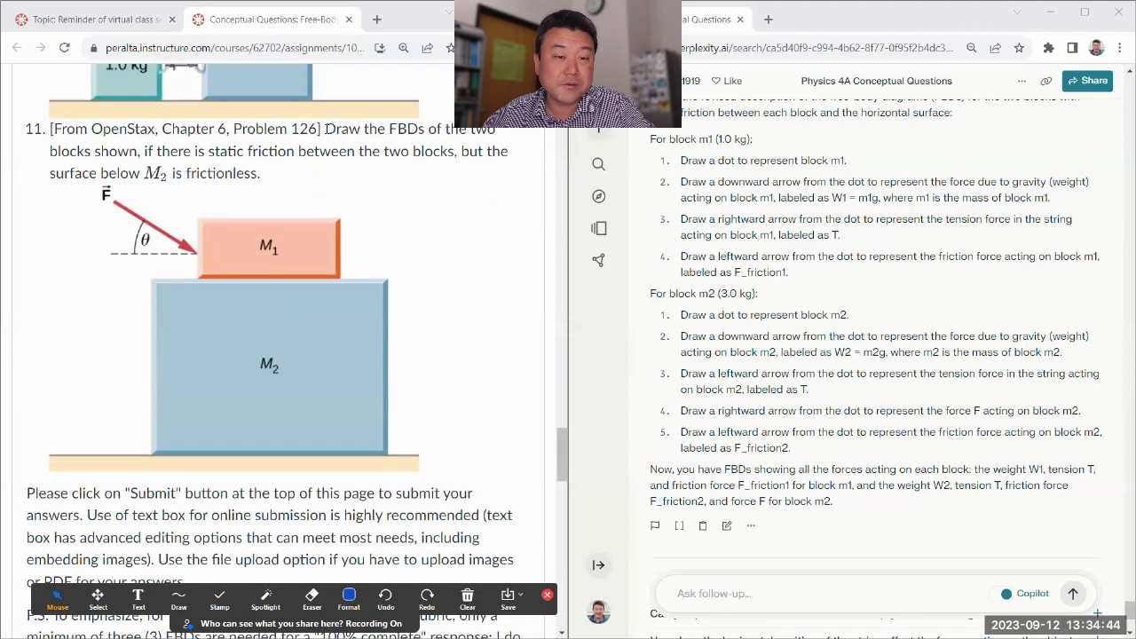
- Copy problem 11's text into the follow-up box, rejoining the surface sentence with M2
drag(324, 128, 441, 300)
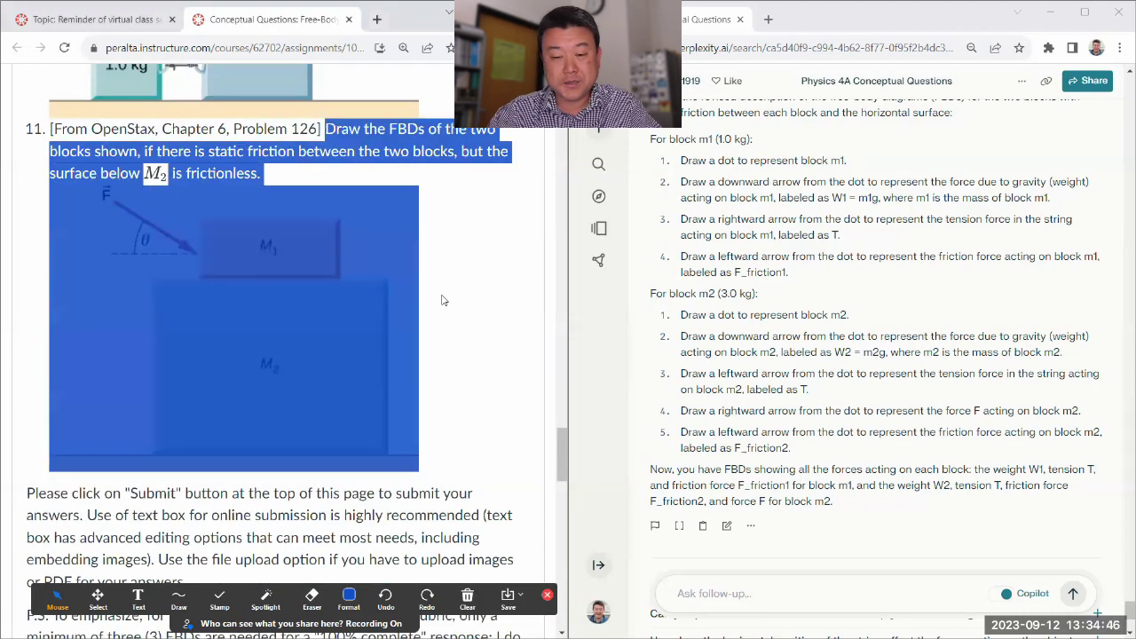
scroll(701, 399, down, 3)
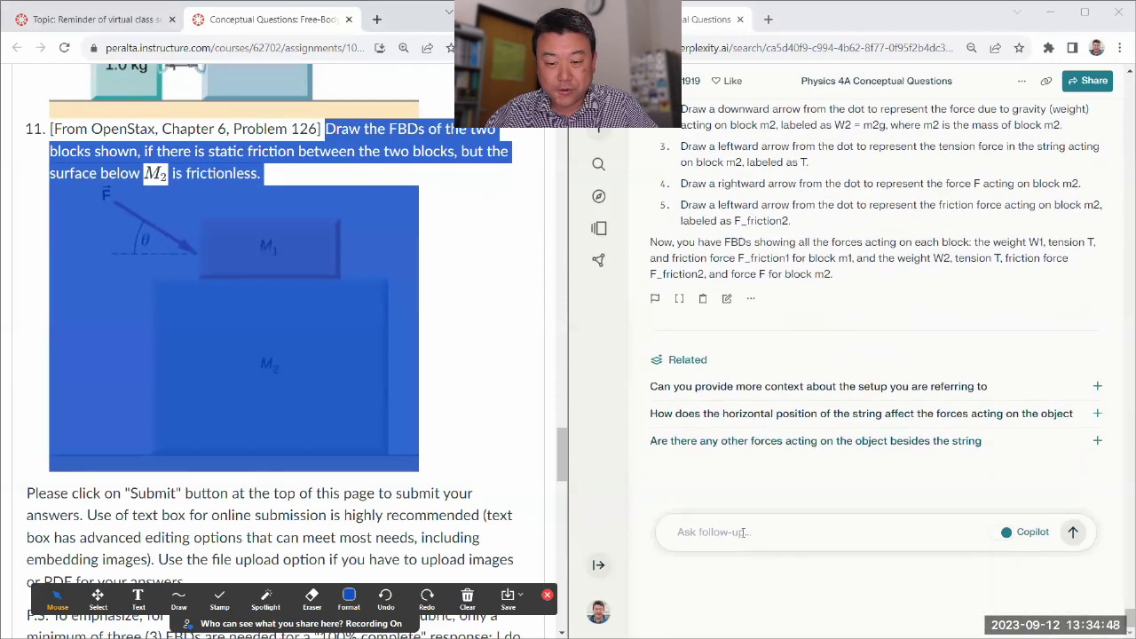
click(743, 532)
text(Draw the FBDs of the two blocks shown, if there is static friction between the two blocks, but the surface below  is frictionless. Rectangular block M sub 2 is on a horizontal surface. Rectangular block M sub 1 is on top of block M sub 2. A force F pushes on block M sub 1. Force F is directed down and to the right, at a angle theta to the horizontal.)
key(Up)
key(Up)
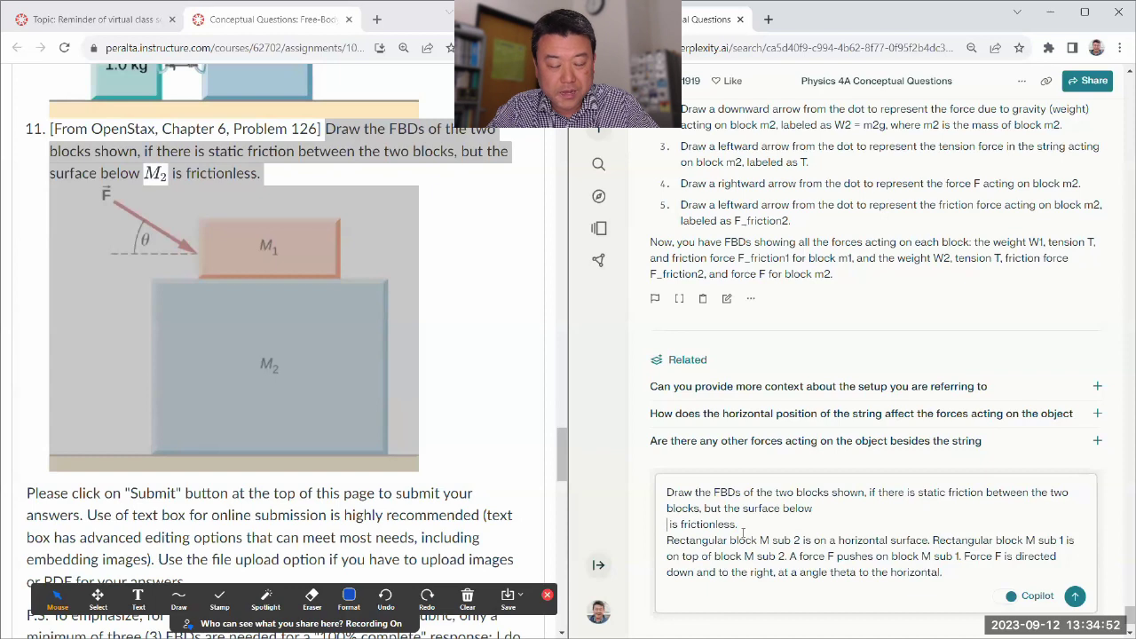
key(BackSpace)
text(M2 is frictionless.)
- Insert the saved drawing-description instruction from clipboard history and rewrite 'M sub 1/2' as M1 and M2
key(super+v)
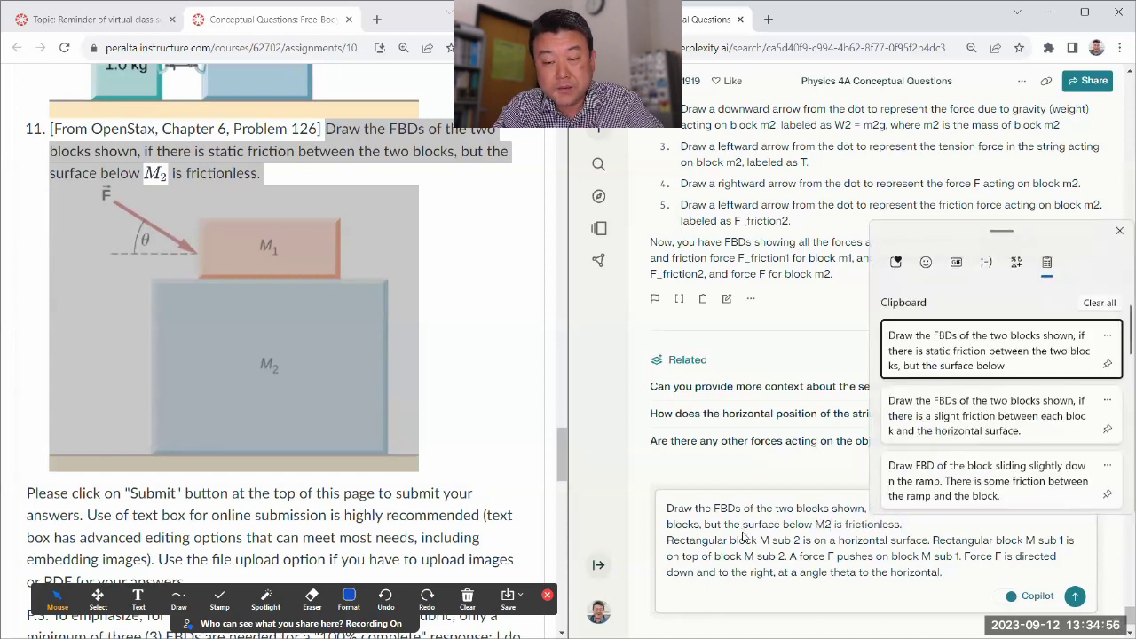
scroll(1016, 454, down, 2)
scroll(1016, 454, down, 3)
click(975, 388)
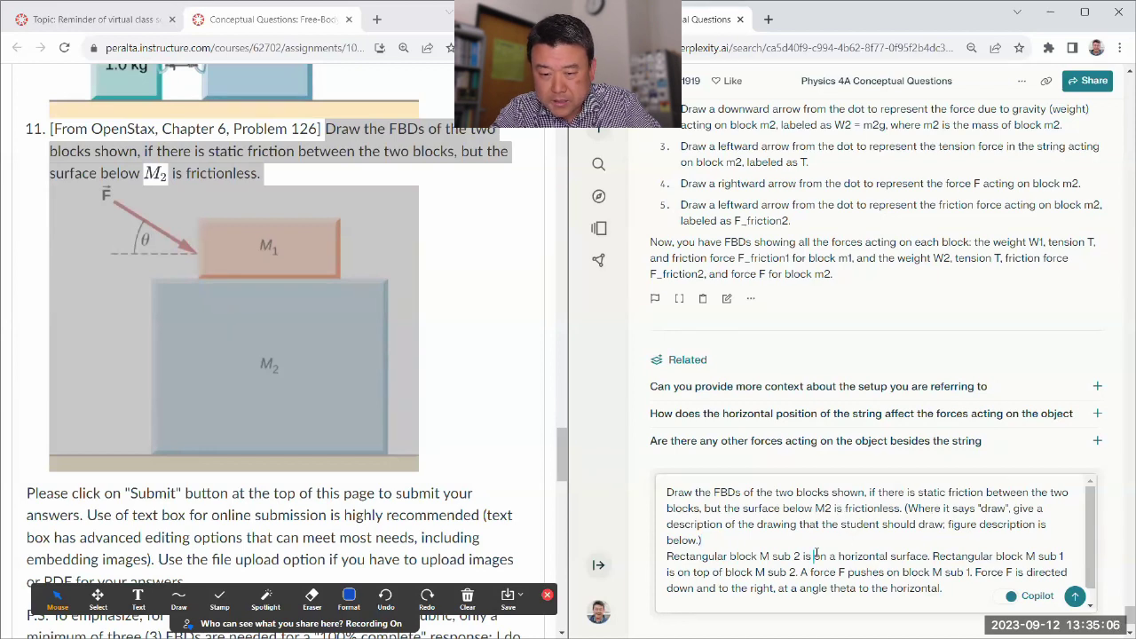
key(Left)
key(BackSpace)
key(BackSpace)
key(BackSpace)
key(BackSpace)
key(BackSpace)
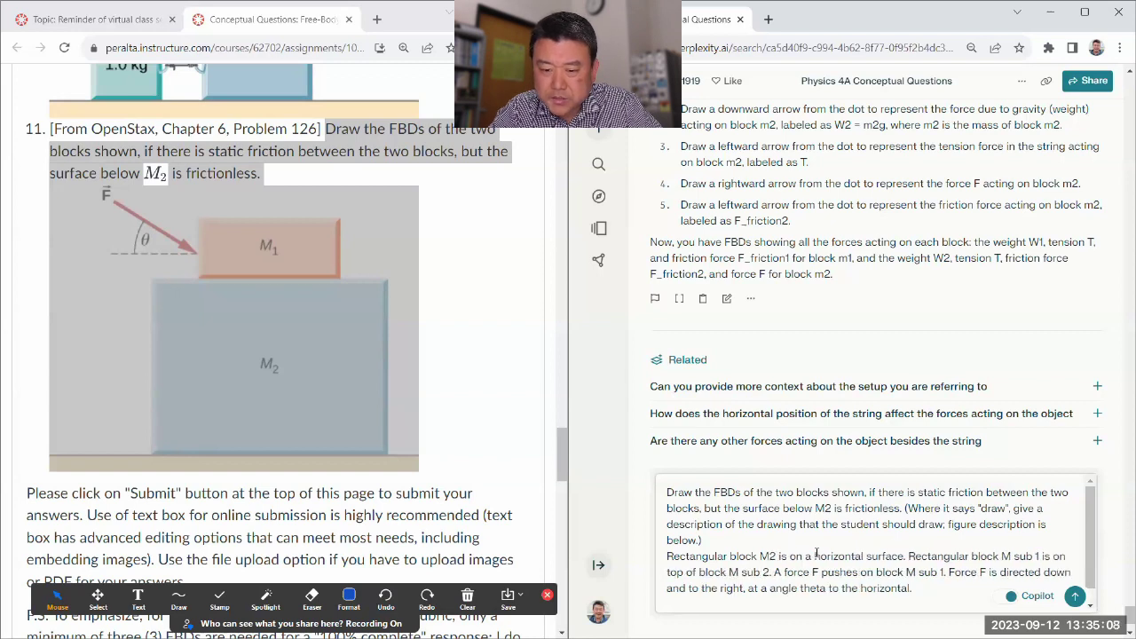
key(Right)
key(Right)
key(Right)
key(Right)
key(BackSpace)
key(BackSpace)
key(BackSpace)
key(BackSpace)
key(BackSpace)
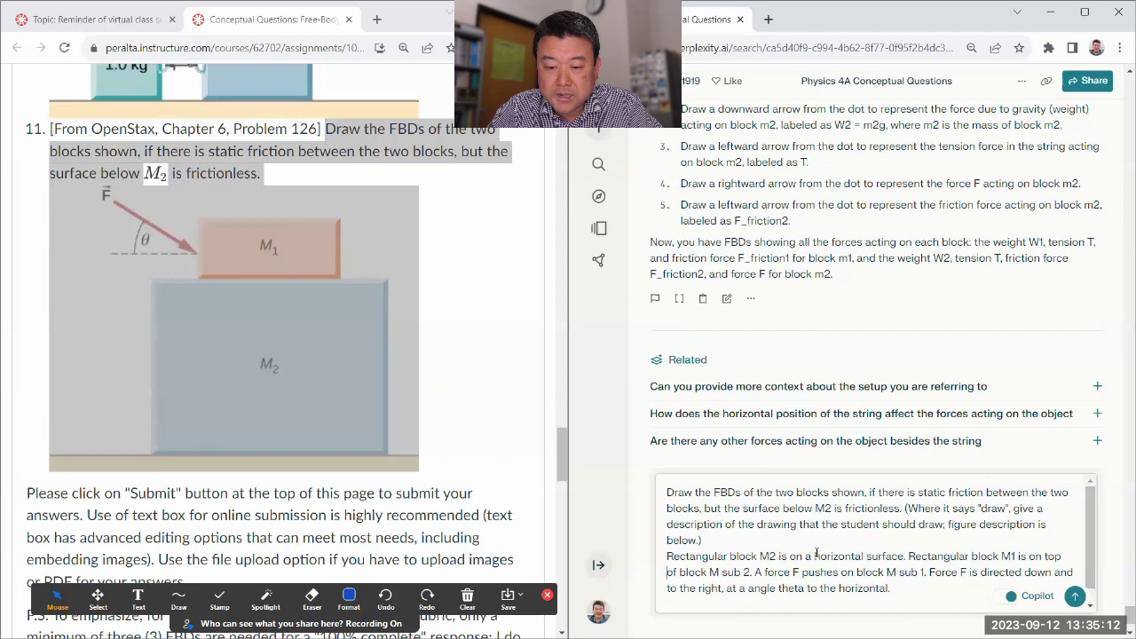
key(BackSpace)
key(BackSpace)
key(BackSpace)
key(BackSpace)
key(BackSpace)
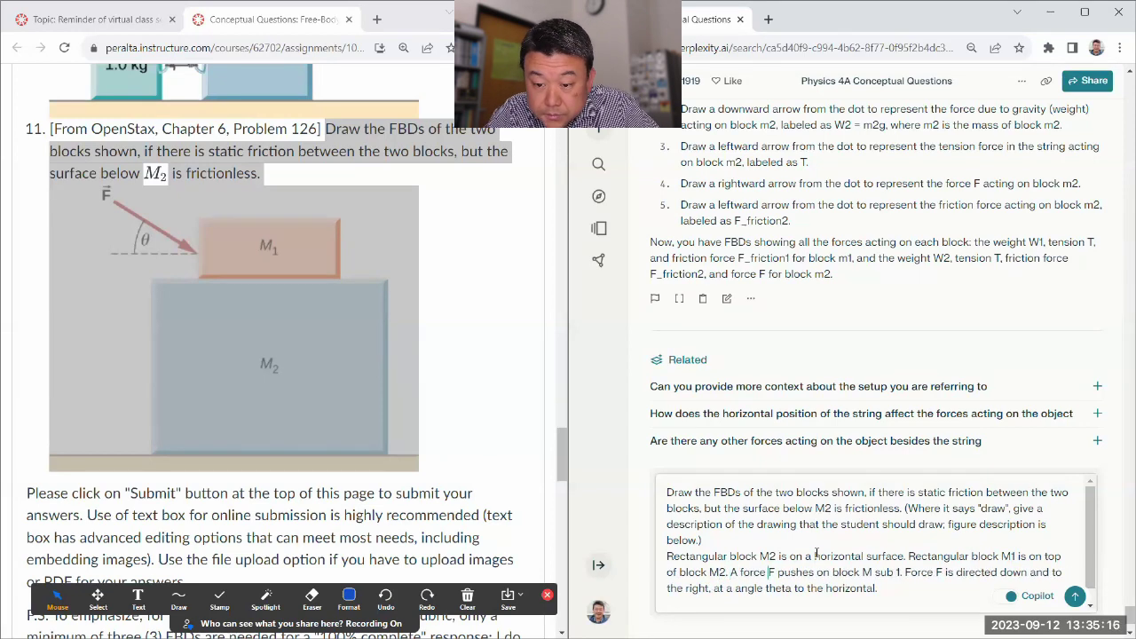
key(BackSpace)
key(BackSpace)
key(BackSpace)
key(BackSpace)
key(BackSpace)
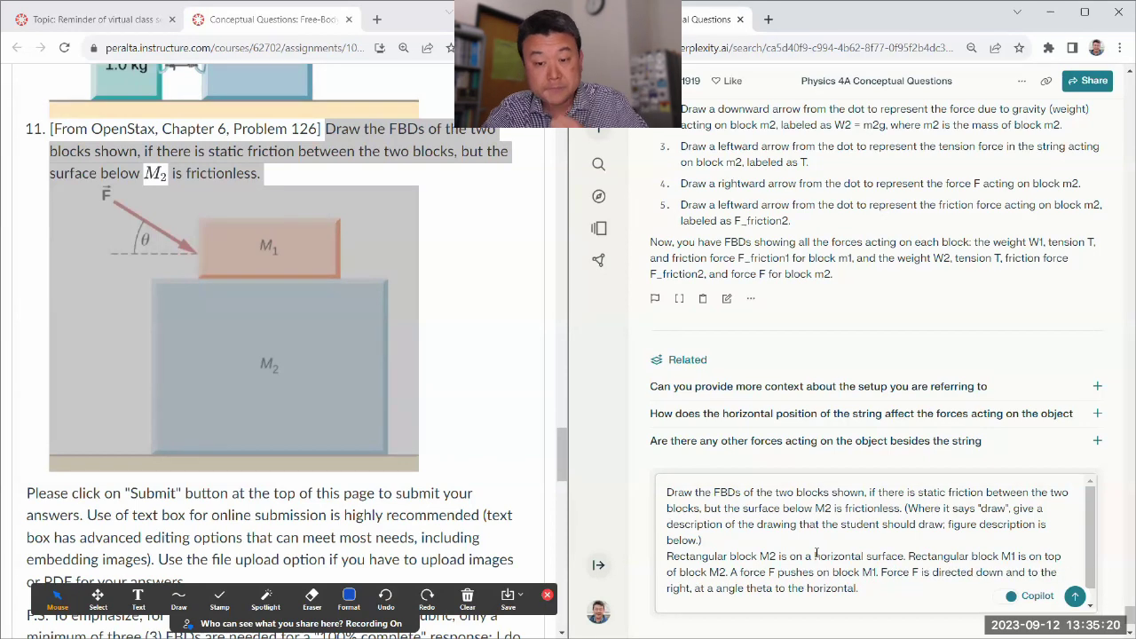
- Submit the problem 11 prompt and answer Copilot's angle question with 'Use theta'
click(1075, 595)
click(522, 391)
click(717, 468)
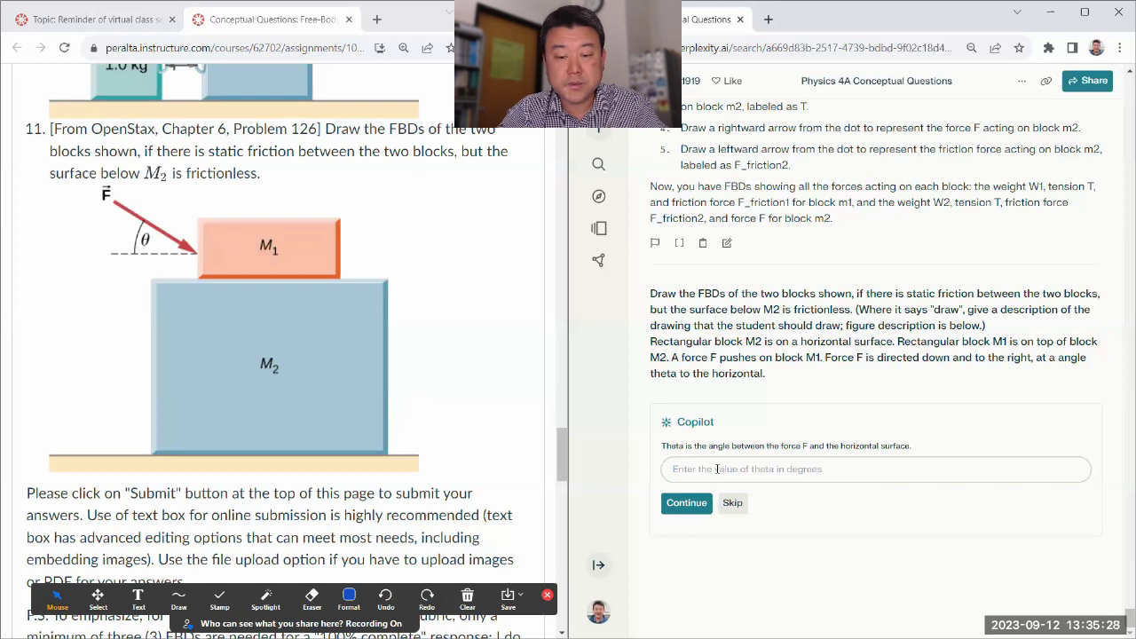
text(Use theta.)
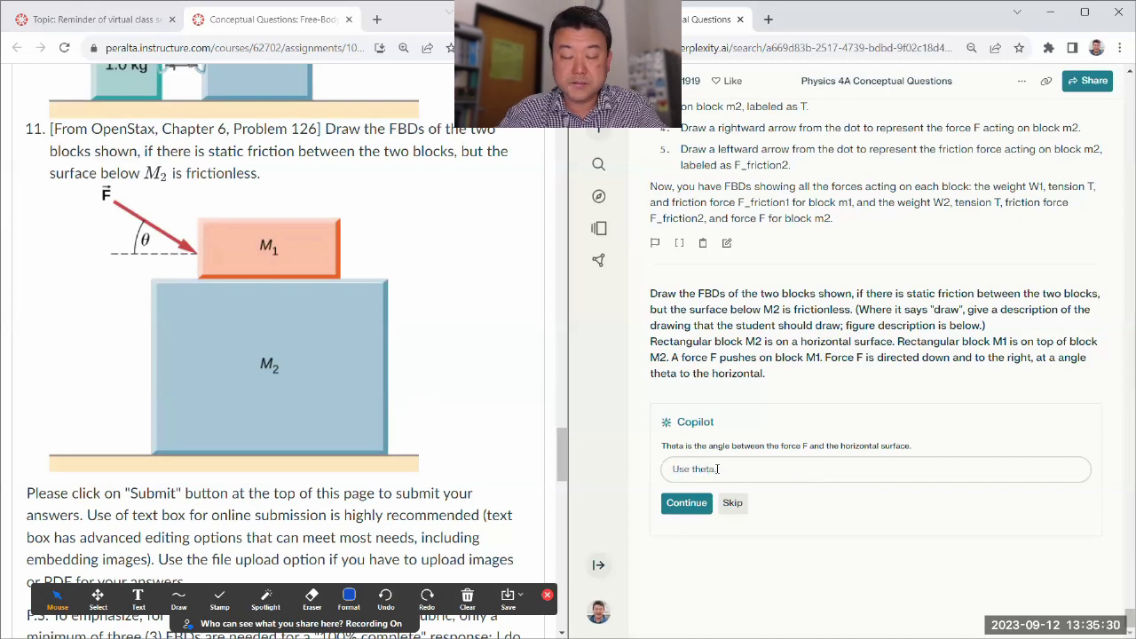
click(663, 504)
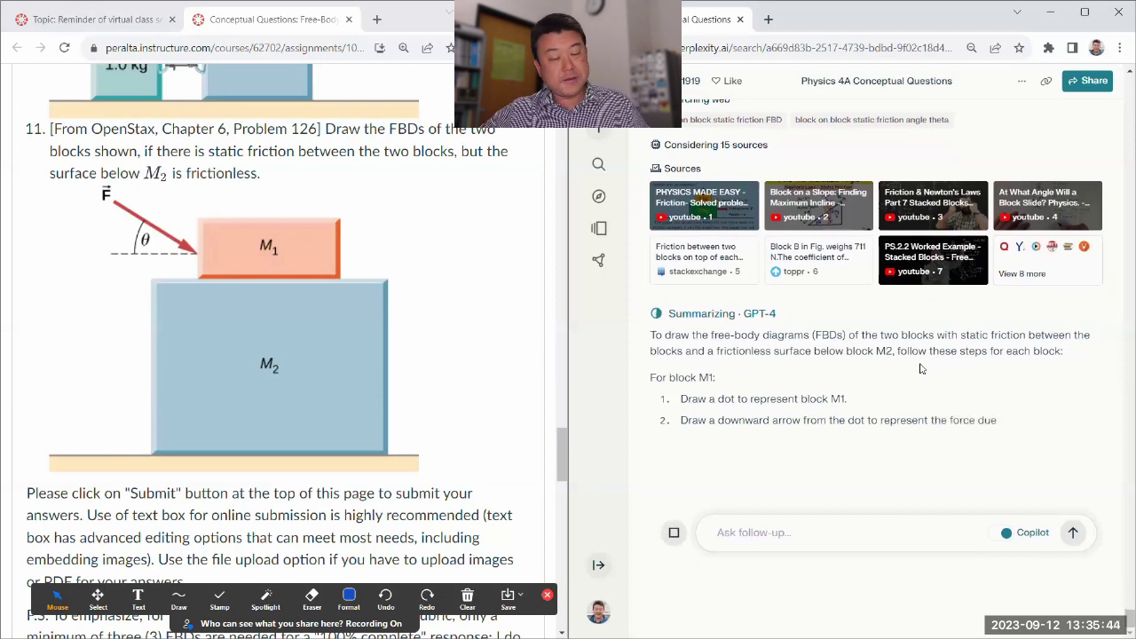
- In black ink, draw block M1's dot with a downward weight arrow labelled W1
click(349, 601)
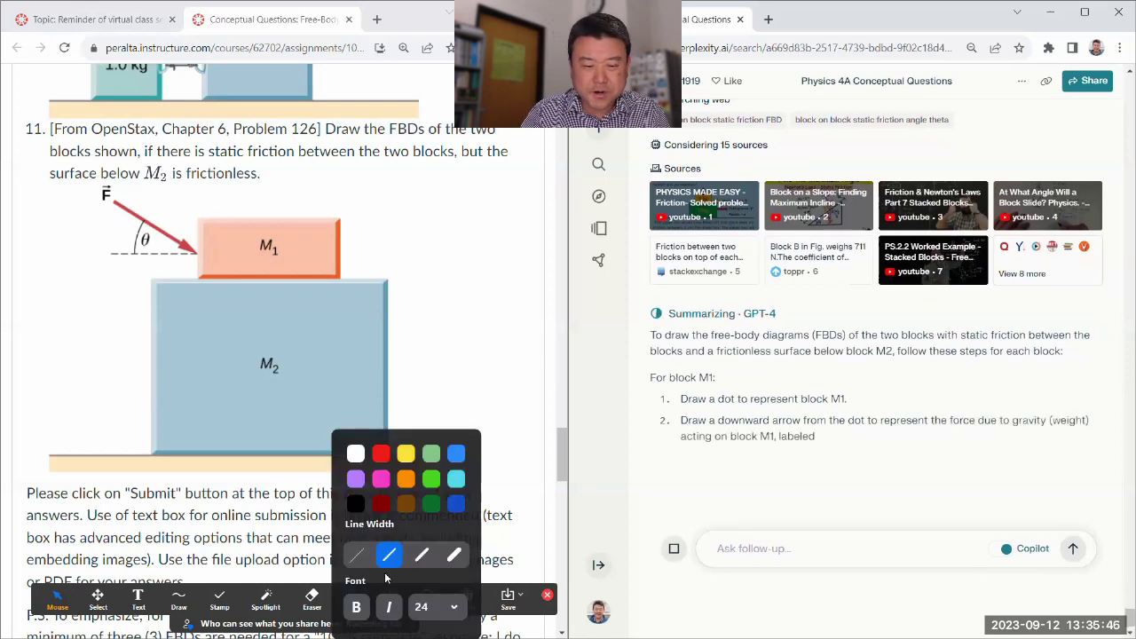
click(356, 504)
click(179, 601)
click(174, 564)
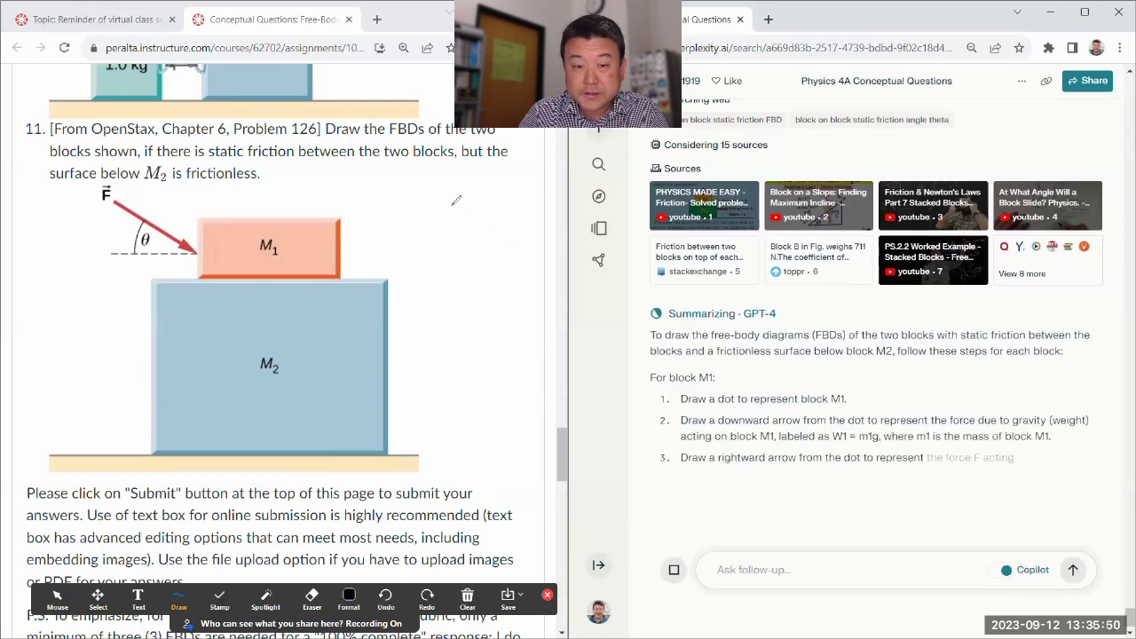
drag(454, 210, 500, 238)
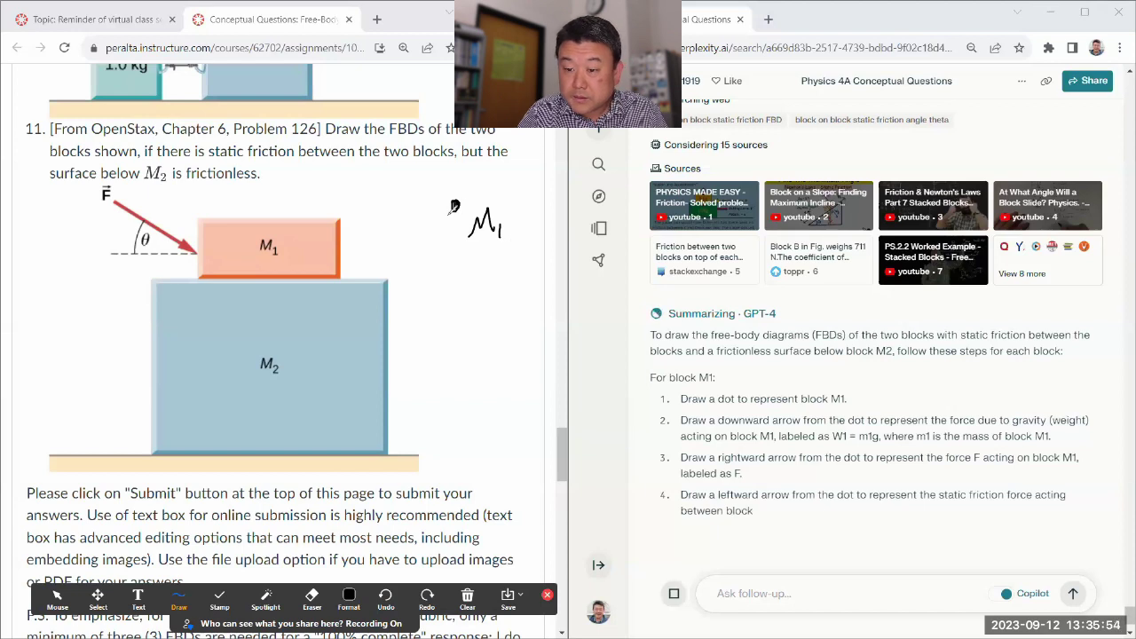
mouse_move(455, 207)
mouse_down()
mouse_move(454, 275)
mouse_move(466, 271)
mouse_up()
mouse_move(471, 254)
mouse_down()
mouse_move(480, 266)
mouse_move(494, 254)
mouse_up()
drag(497, 255, 497, 273)
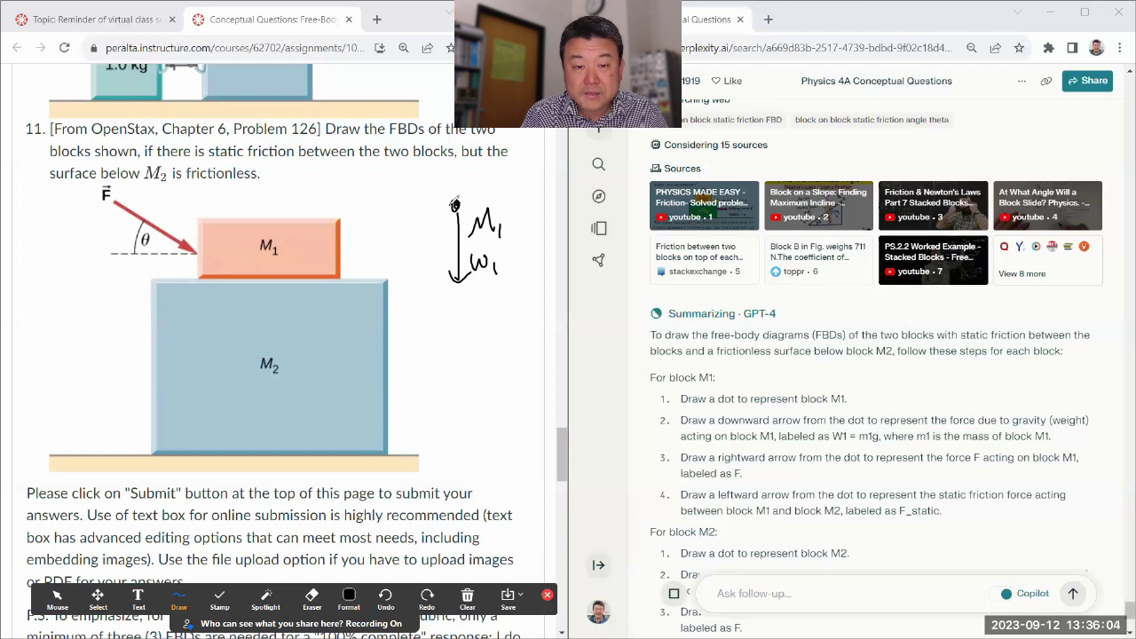
- Add a leftward static friction arrow F_s and a rightward F arrow to M1's sketch
mouse_move(454, 204)
mouse_down()
mouse_move(405, 198)
mouse_move(394, 206)
mouse_move(407, 217)
mouse_up()
key(ctrl+z)
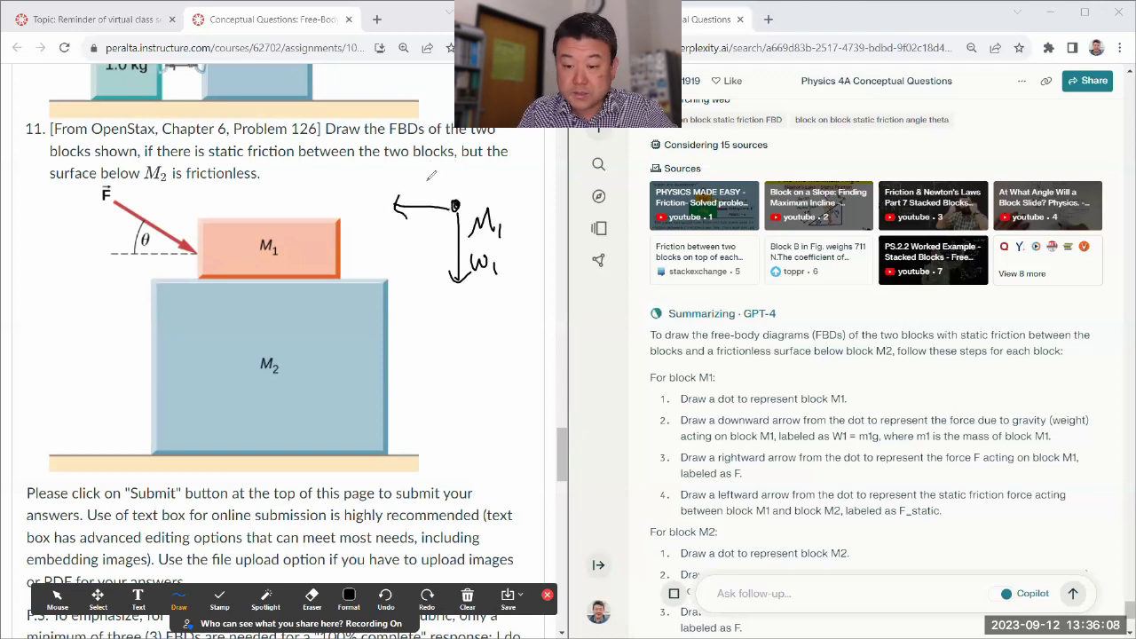
drag(414, 167, 416, 190)
mouse_move(412, 167)
mouse_down()
mouse_move(427, 165)
mouse_move(425, 177)
mouse_up()
drag(422, 190, 420, 200)
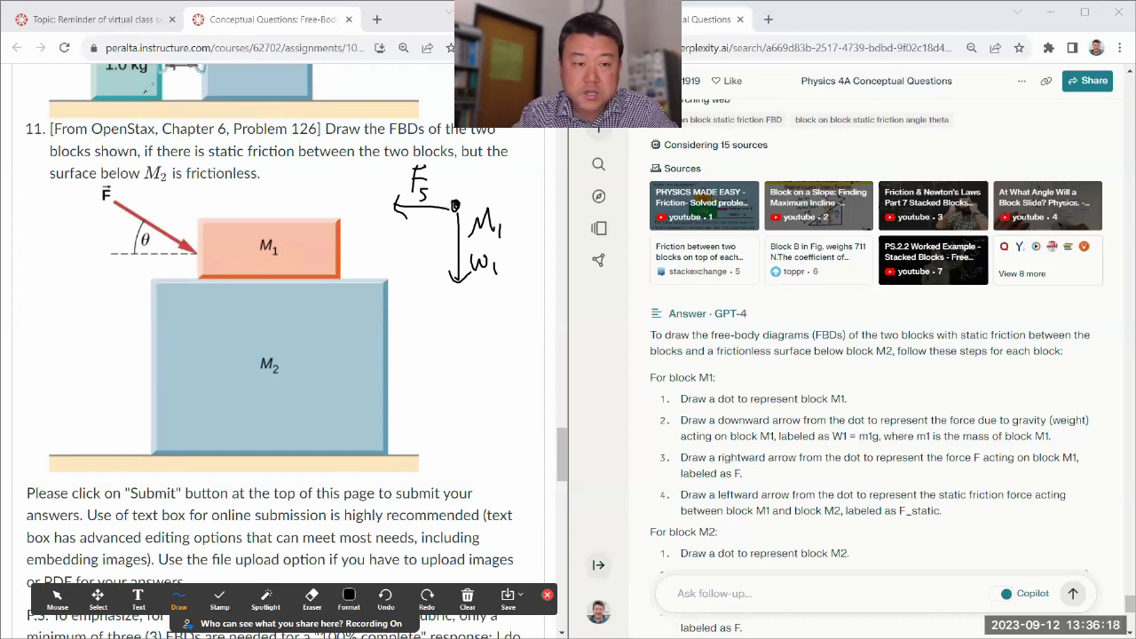
drag(107, 173, 118, 176)
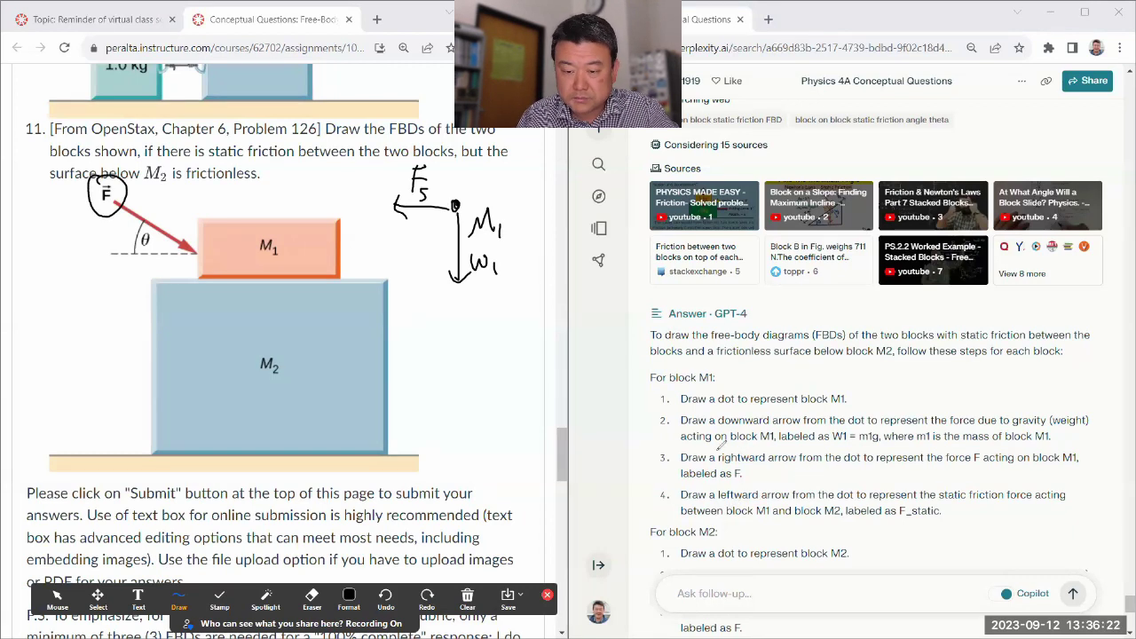
mouse_move(458, 203)
mouse_down()
mouse_move(529, 202)
mouse_move(520, 210)
mouse_up()
mouse_move(493, 172)
mouse_down()
mouse_move(494, 192)
mouse_move(511, 171)
mouse_up()
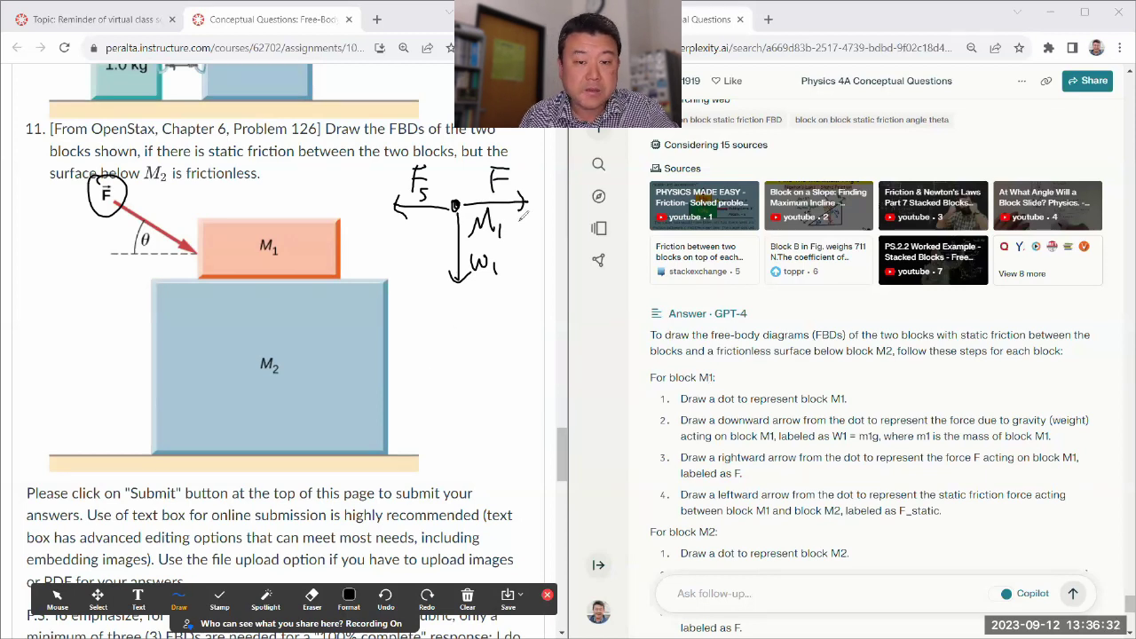
- In red, circle the F forces as errors and draw an upward N1 on M1
click(348, 596)
click(379, 475)
drag(513, 147, 483, 160)
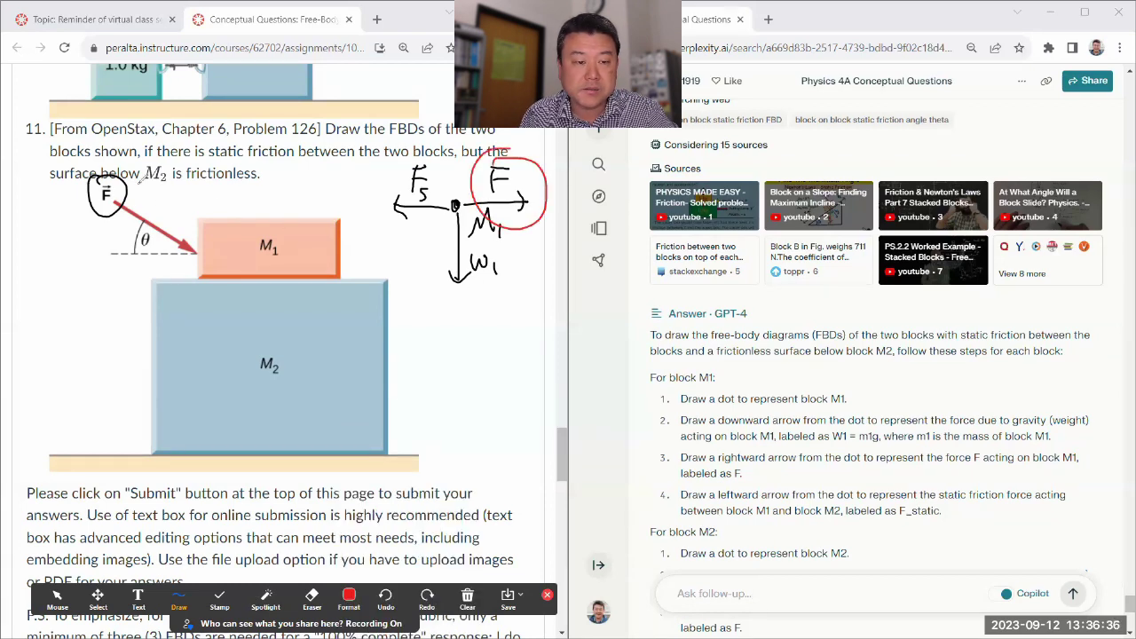
mouse_move(123, 161)
mouse_down()
mouse_move(156, 280)
mouse_move(164, 179)
mouse_up()
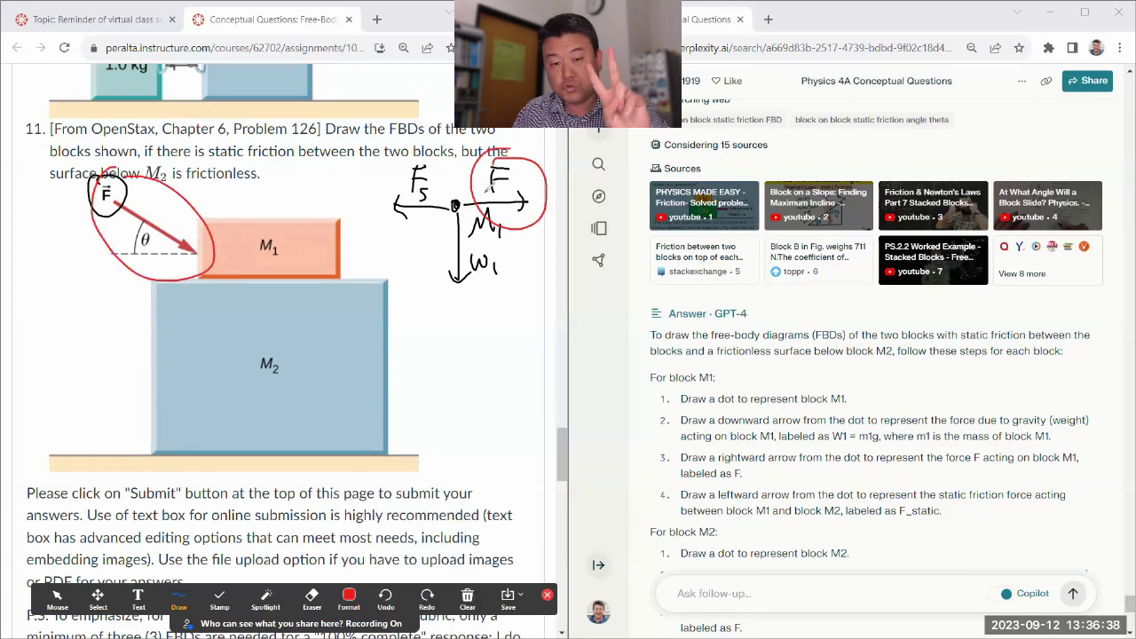
mouse_move(455, 197)
mouse_down()
mouse_move(454, 158)
mouse_move(462, 190)
mouse_move(480, 168)
mouse_up()
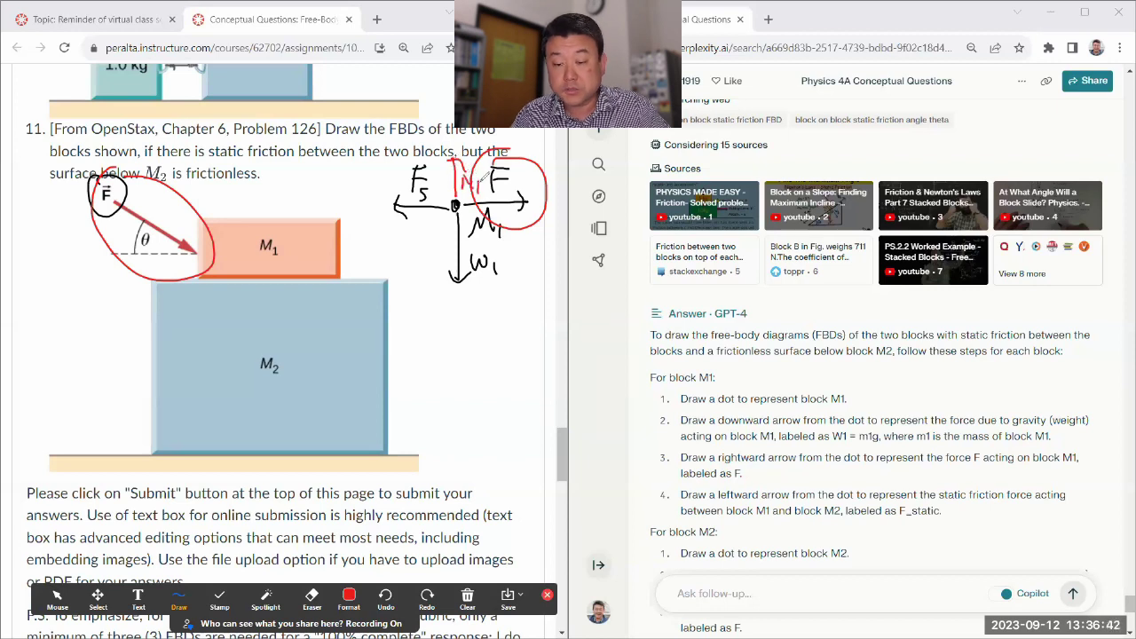
click(57, 598)
scroll(865, 426, down, 3)
- In black ink, draw M2's dot labelled m2 with a downward W2 weight arrow
scroll(865, 426, down, 1)
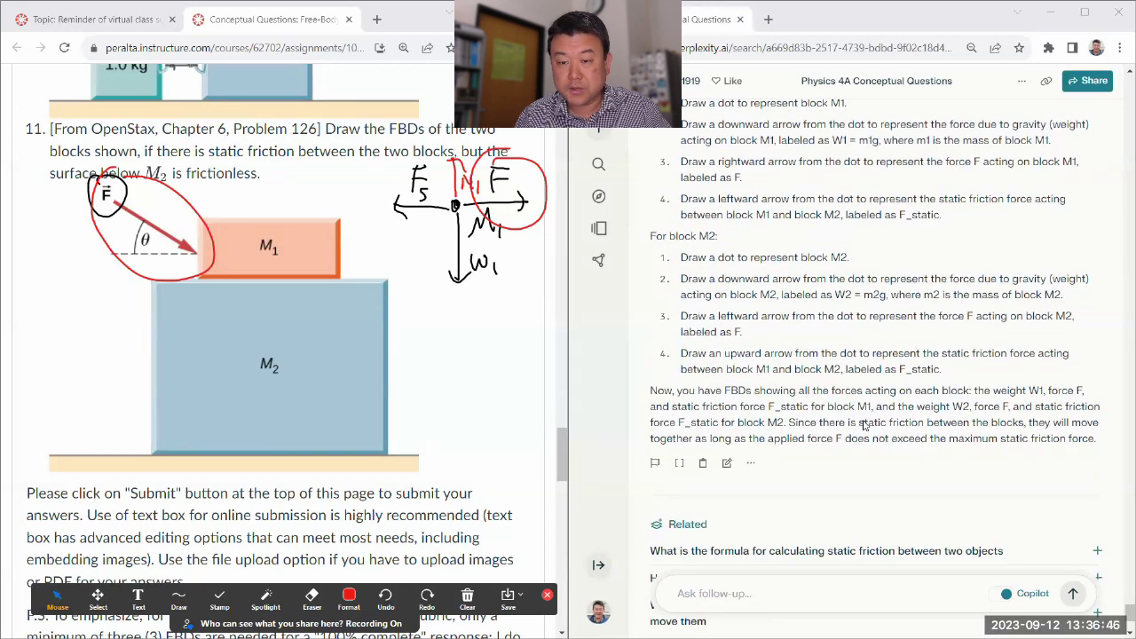
click(349, 596)
click(356, 508)
click(179, 596)
click(177, 568)
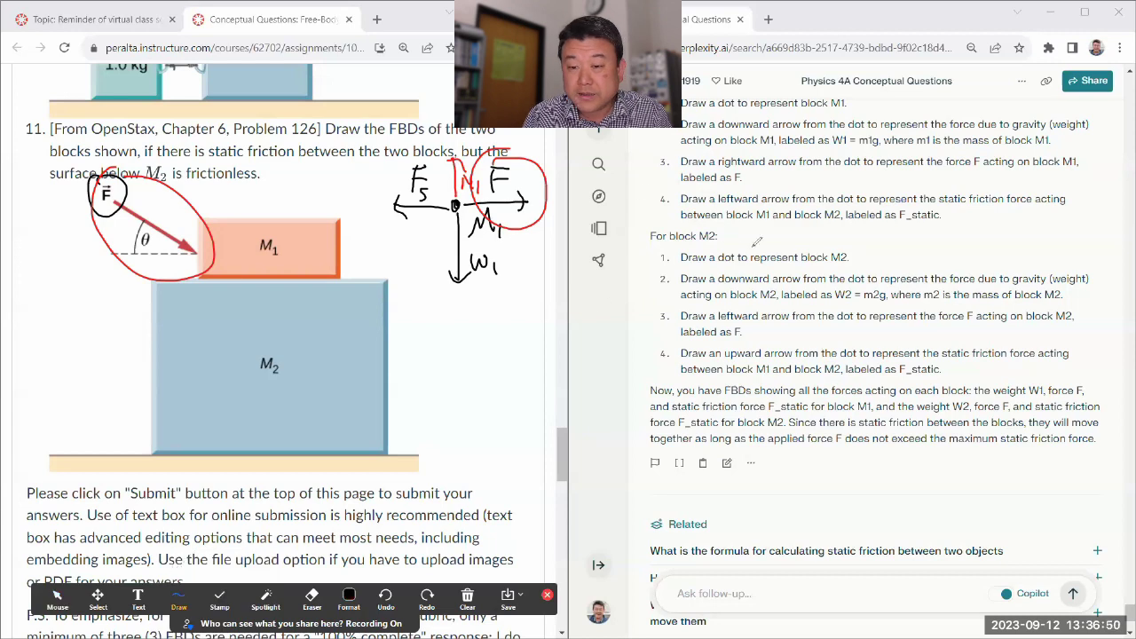
click(462, 383)
mouse_move(477, 406)
mouse_down()
mouse_move(485, 390)
mouse_move(494, 403)
mouse_up()
drag(497, 394, 515, 409)
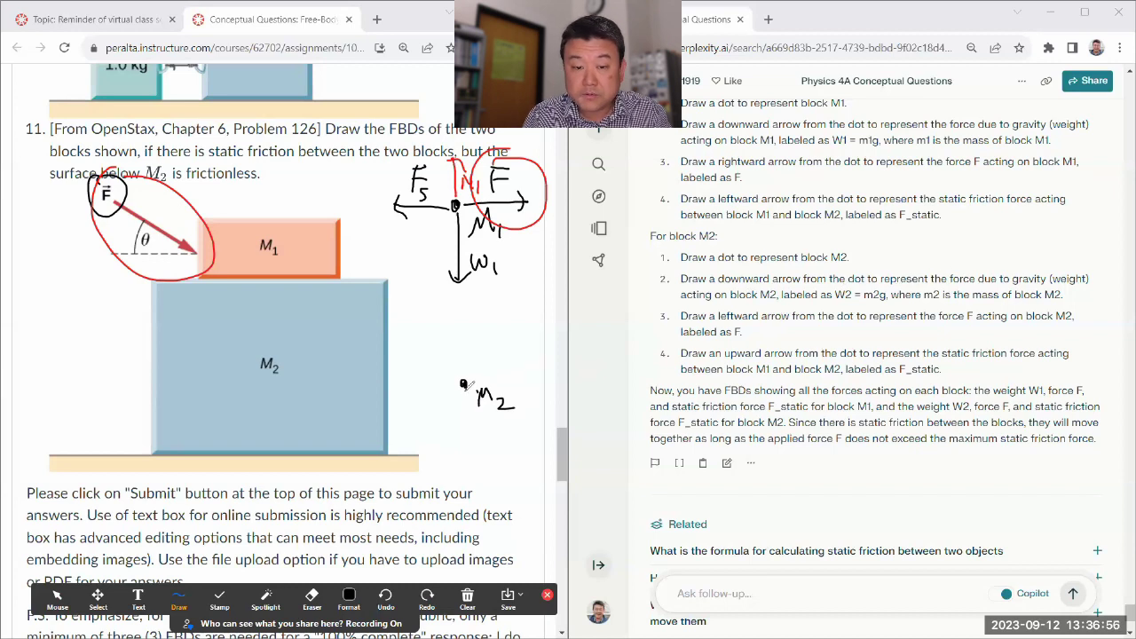
drag(464, 387, 462, 463)
drag(461, 462, 476, 450)
drag(480, 423, 504, 455)
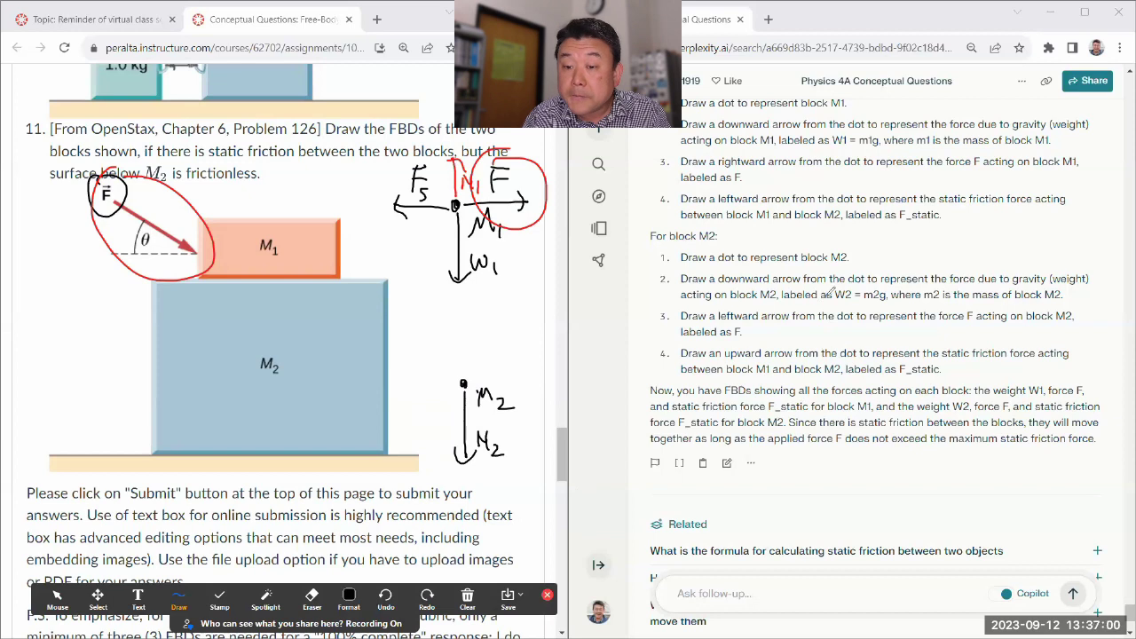
- Erase the mistaken label and draw an upward F_s arrow from M2's dot
click(311, 596)
mouse_move(498, 451)
mouse_down()
mouse_move(481, 428)
mouse_move(503, 428)
mouse_move(518, 449)
mouse_up()
click(178, 597)
click(175, 595)
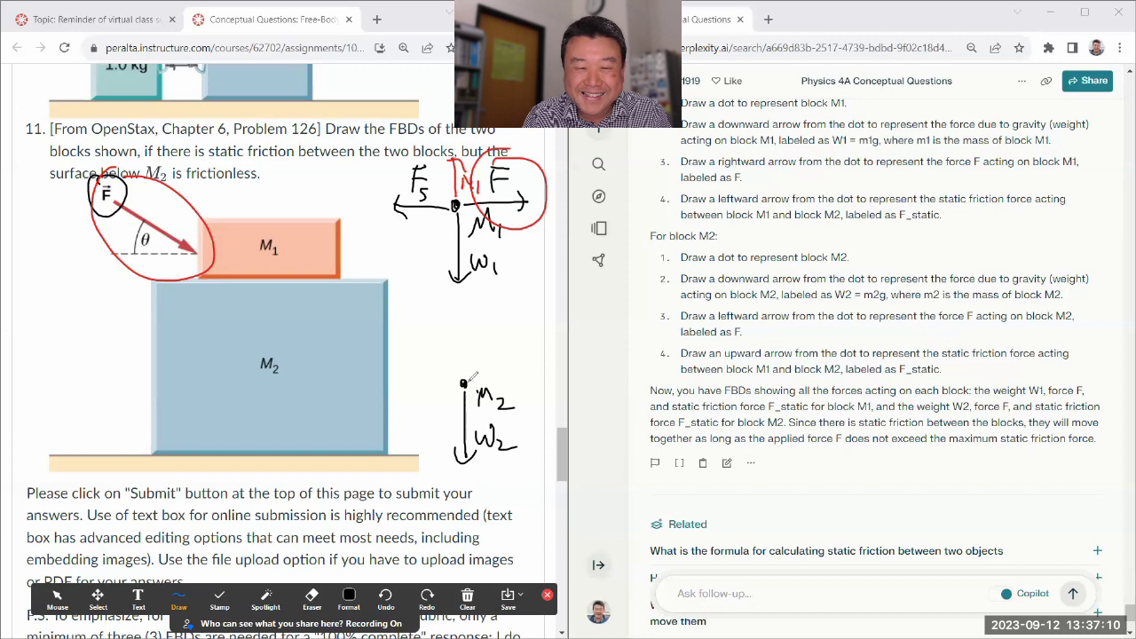
mouse_move(464, 381)
mouse_down()
mouse_move(466, 330)
mouse_move(501, 337)
mouse_move(499, 367)
mouse_up()
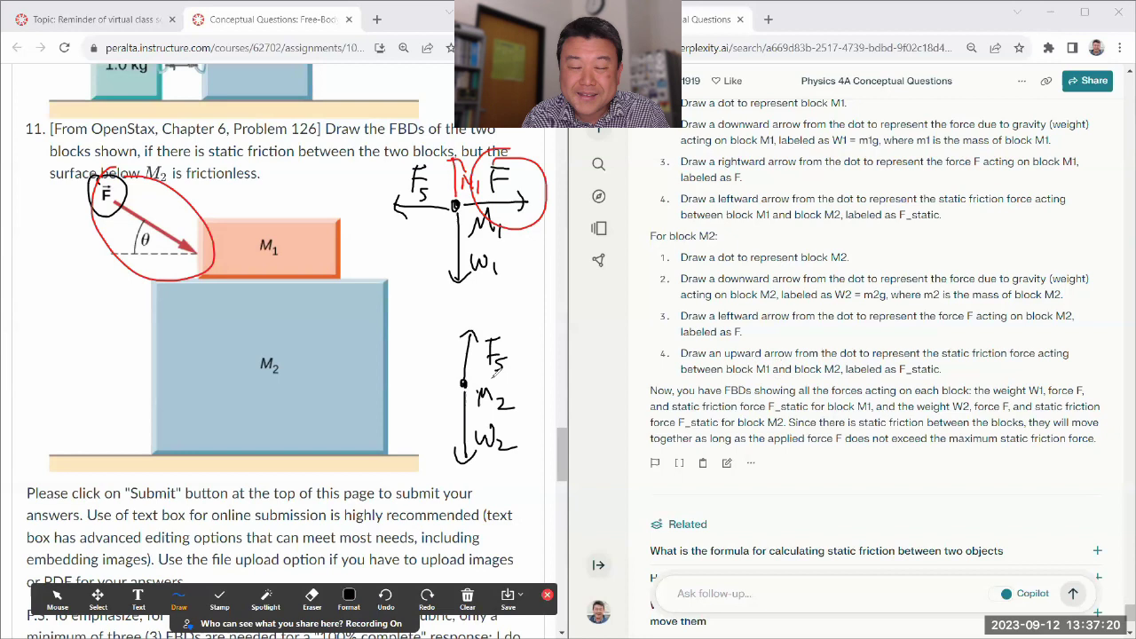
- In red ink, cross out M1's wrong F and redraw it diagonally, labelled F
click(349, 592)
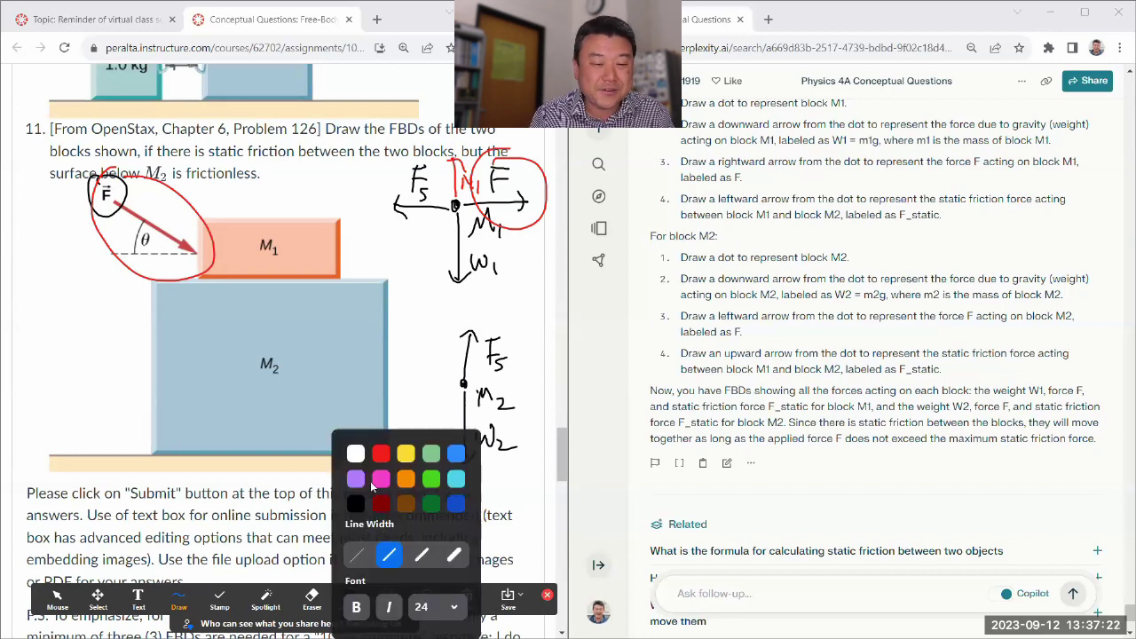
click(378, 470)
click(179, 599)
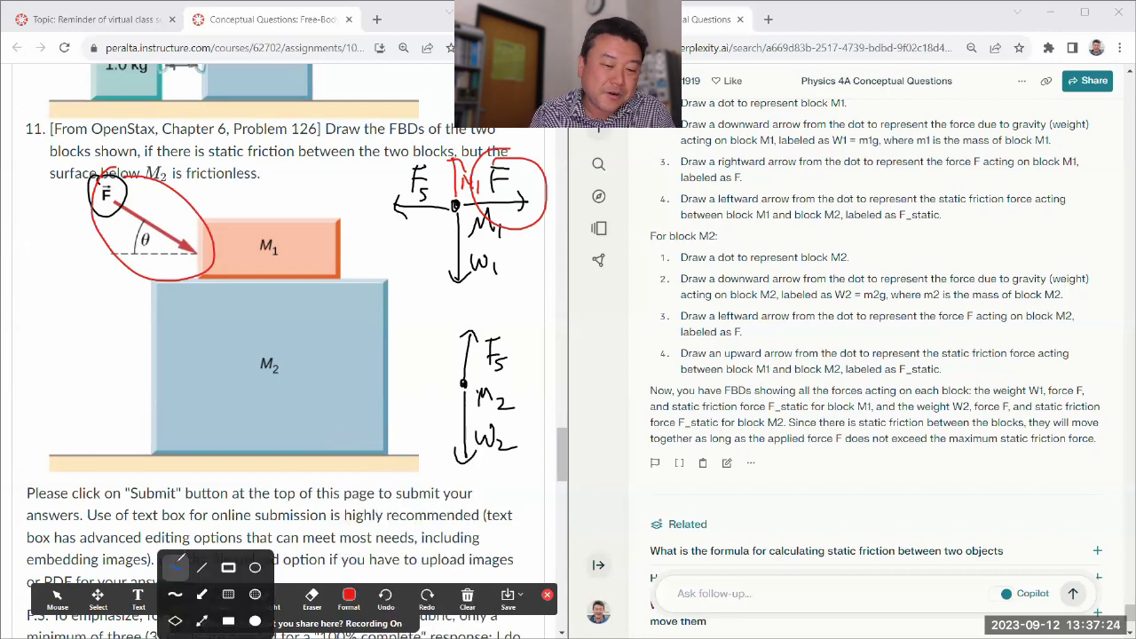
click(176, 566)
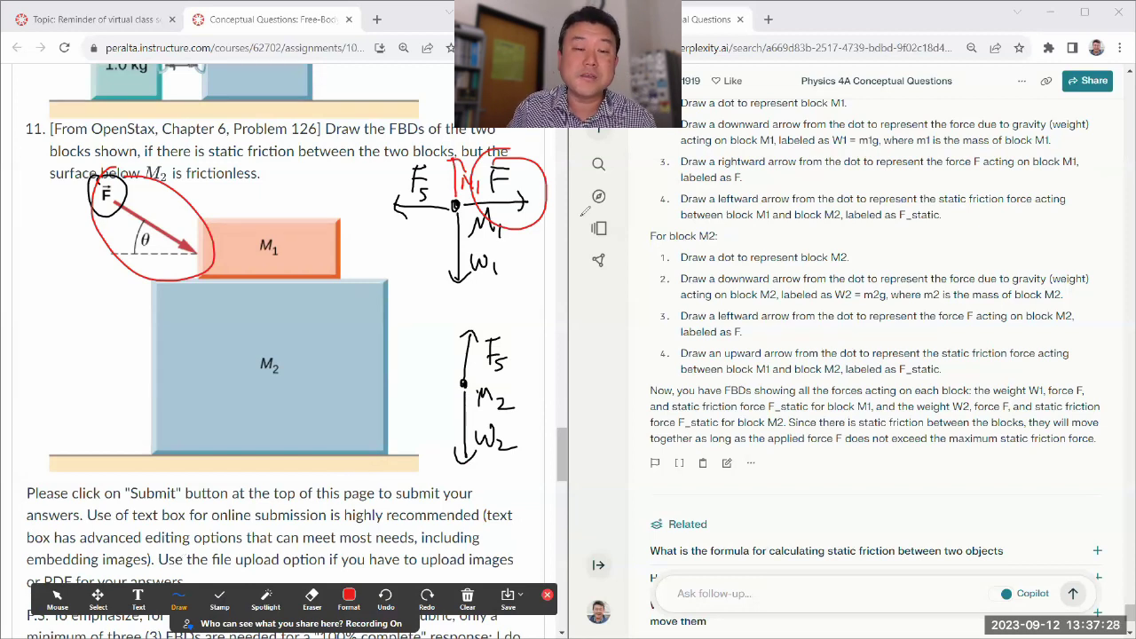
mouse_move(507, 170)
mouse_down()
mouse_move(463, 218)
mouse_move(529, 261)
mouse_move(540, 231)
mouse_move(532, 256)
mouse_up()
drag(536, 245, 543, 243)
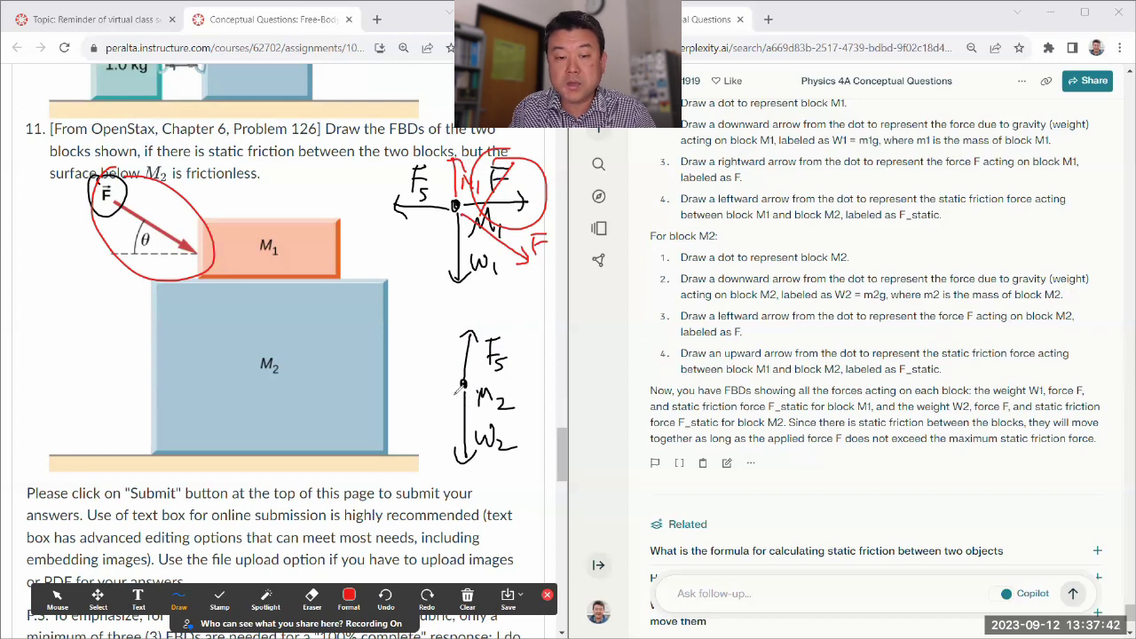
- Add a downward N1, a horizontal F_s and relabel the upward arrow N2 on M2
mouse_move(454, 390)
mouse_down()
mouse_move(461, 442)
mouse_move(428, 416)
mouse_move(438, 428)
mouse_move(447, 417)
mouse_move(449, 434)
mouse_up()
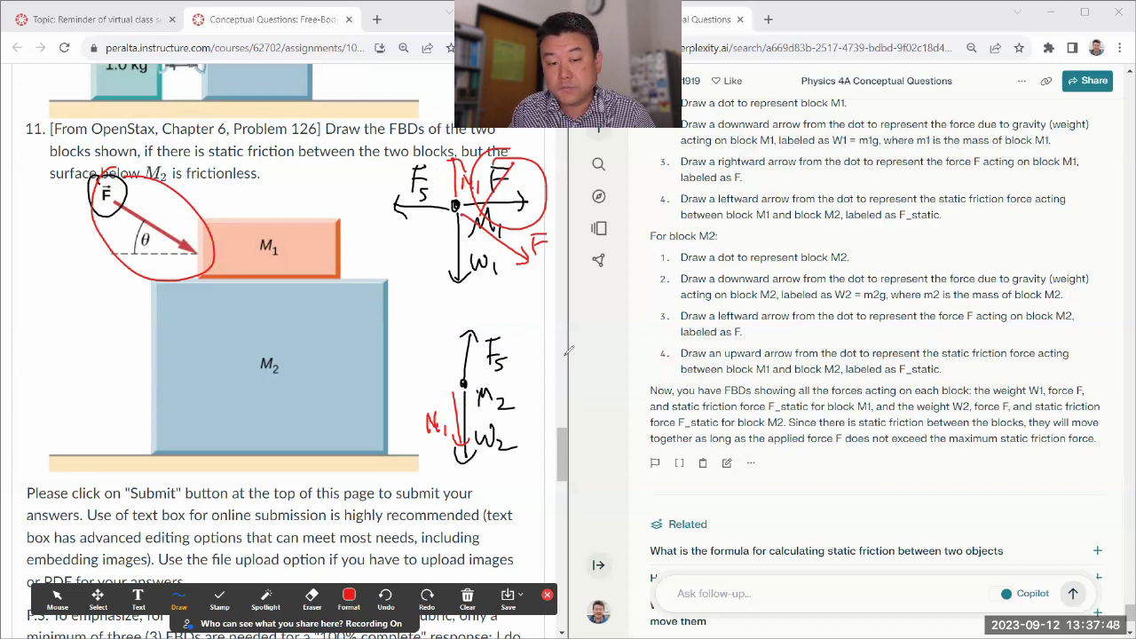
mouse_move(476, 381)
mouse_down()
mouse_move(531, 379)
mouse_move(531, 437)
mouse_up()
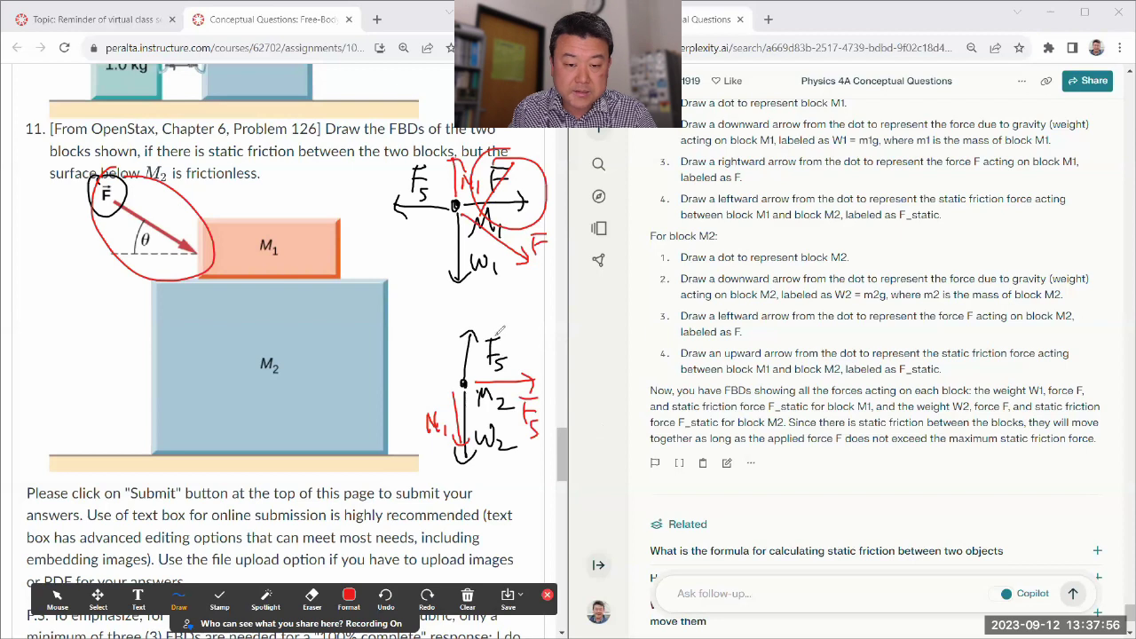
drag(490, 336, 498, 357)
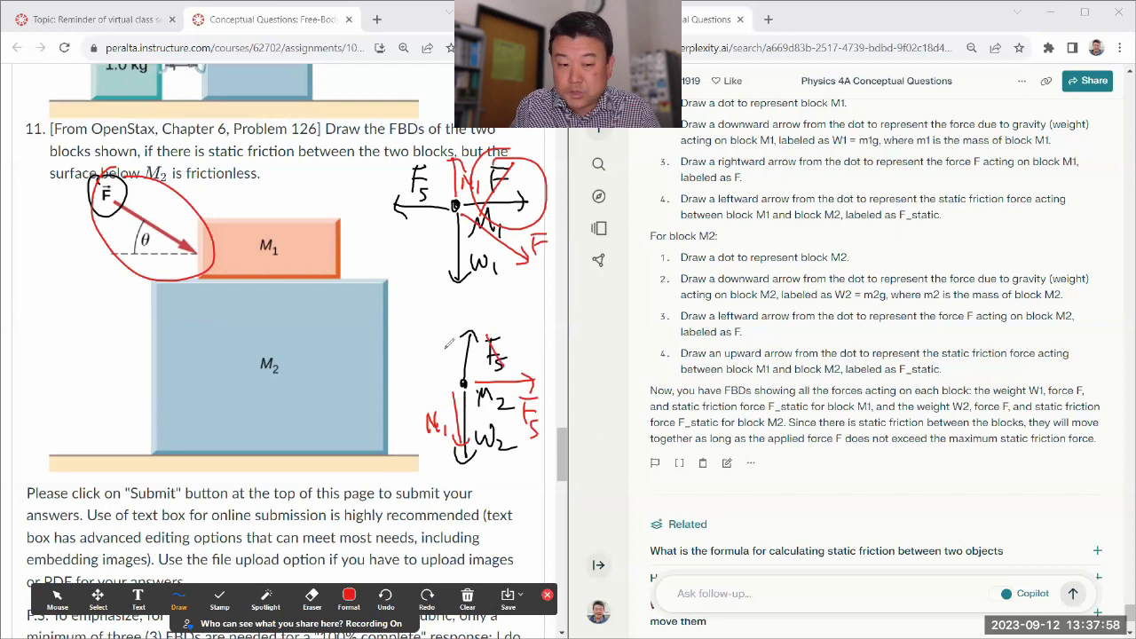
drag(432, 338, 442, 336)
drag(447, 345, 460, 358)
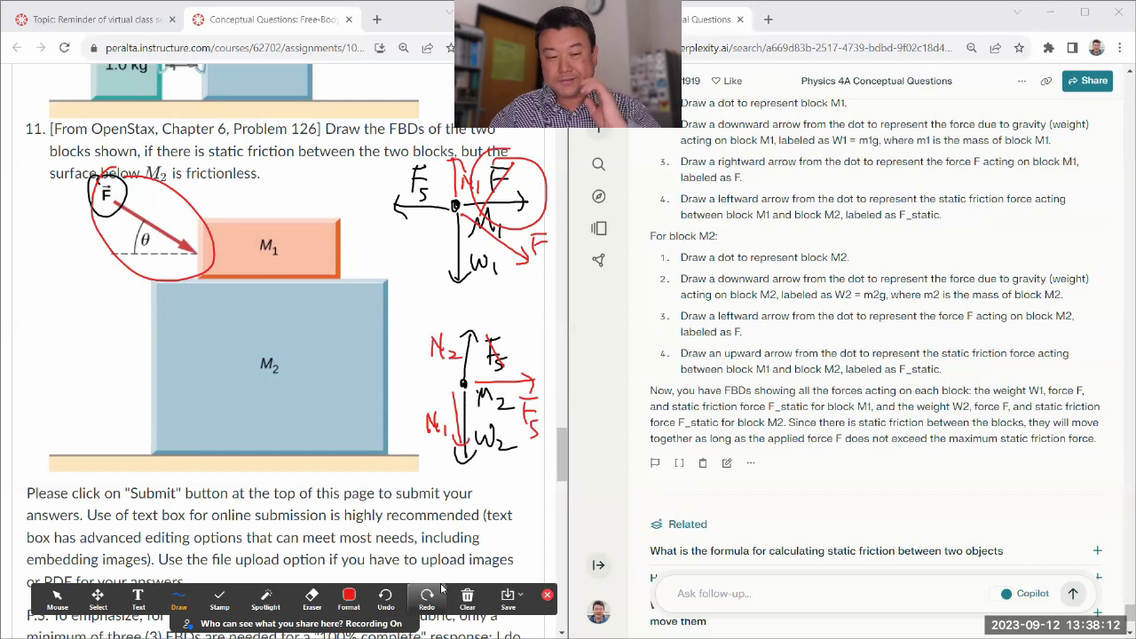
- Clear all annotation drawings and scroll to the assignment's submission details
click(465, 600)
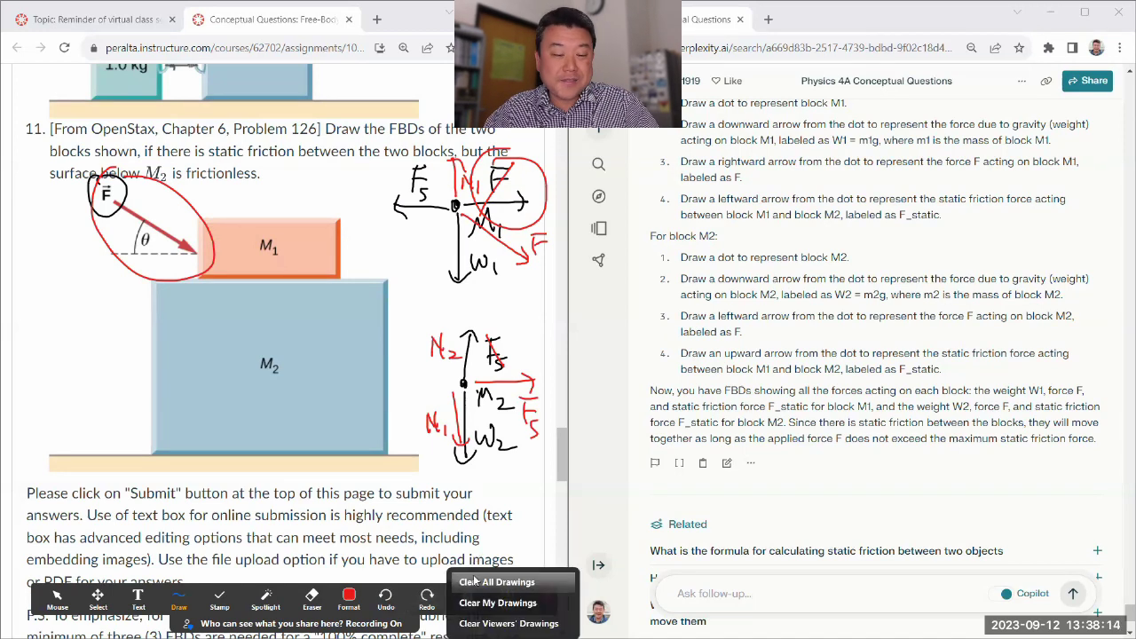
click(475, 582)
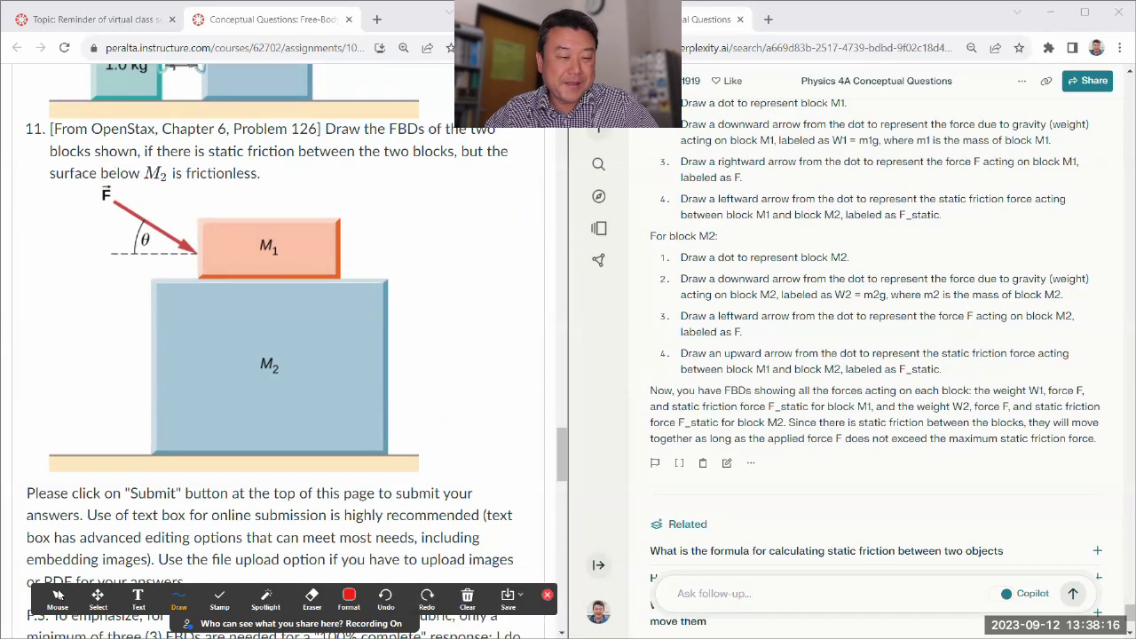
scroll(135, 534, down, 4)
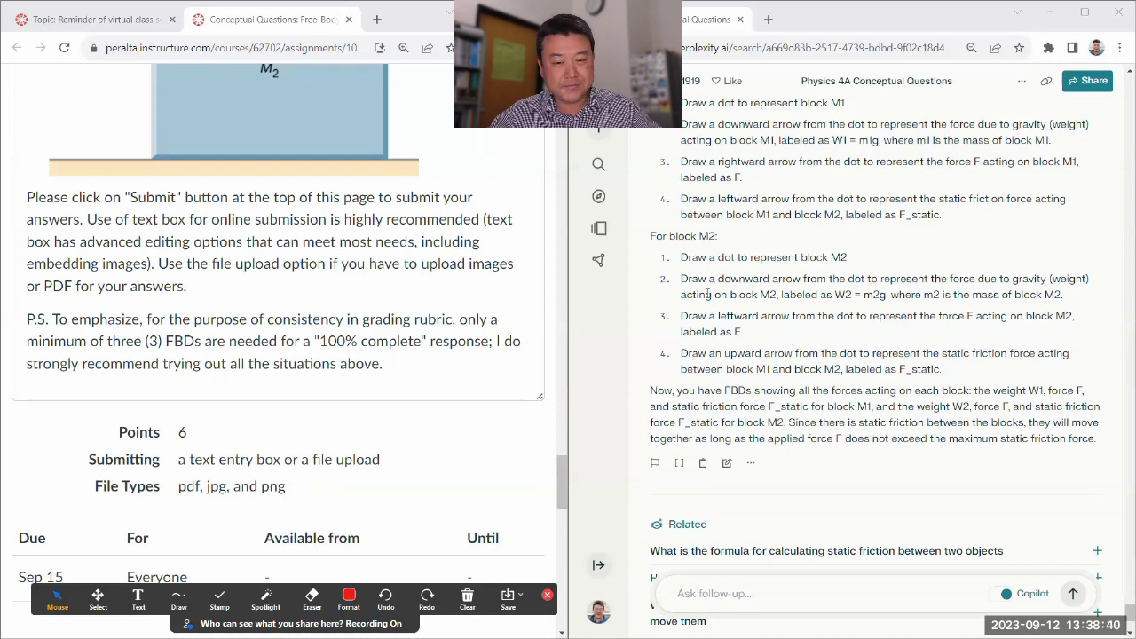
- Scroll the Canvas assignment back up to the top
scroll(701, 288, down, 1)
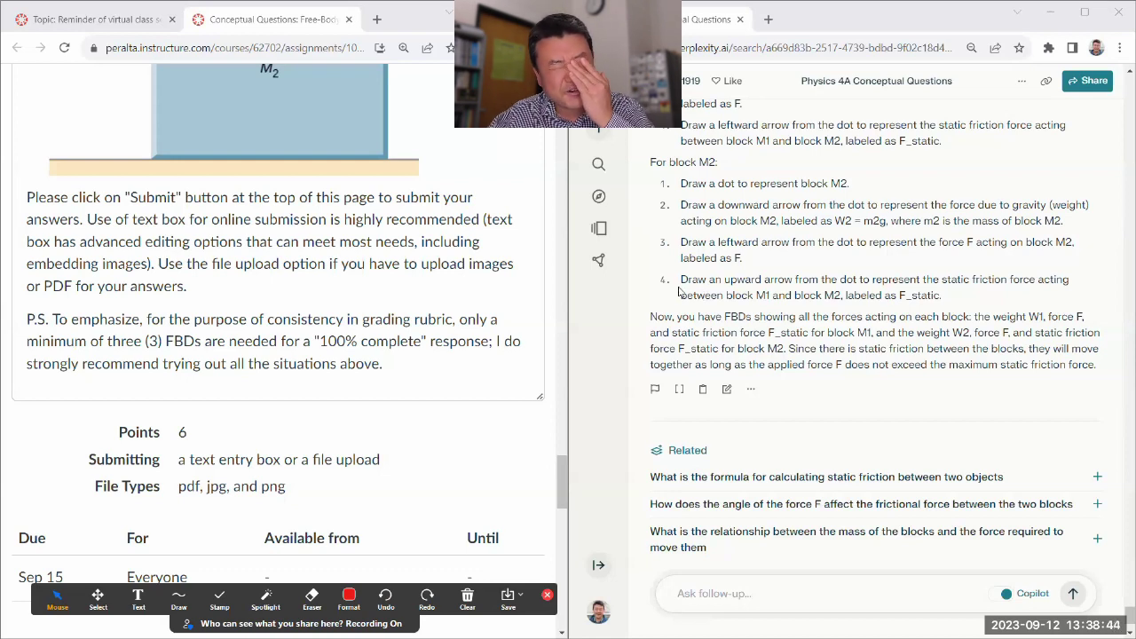
scroll(451, 295, up, 3)
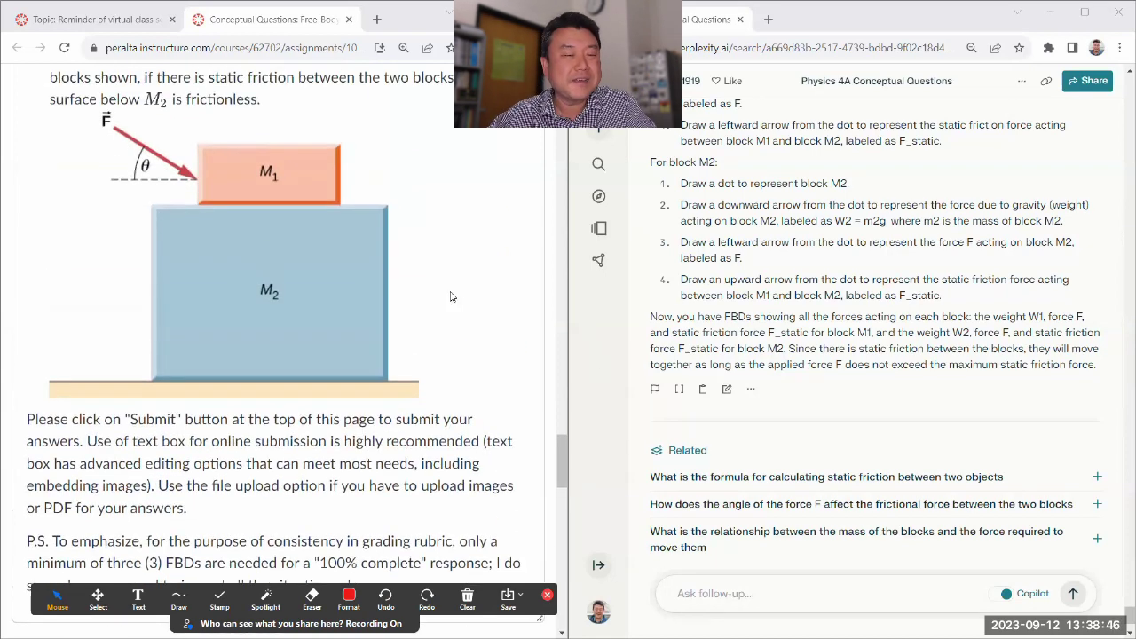
scroll(443, 289, up, 15)
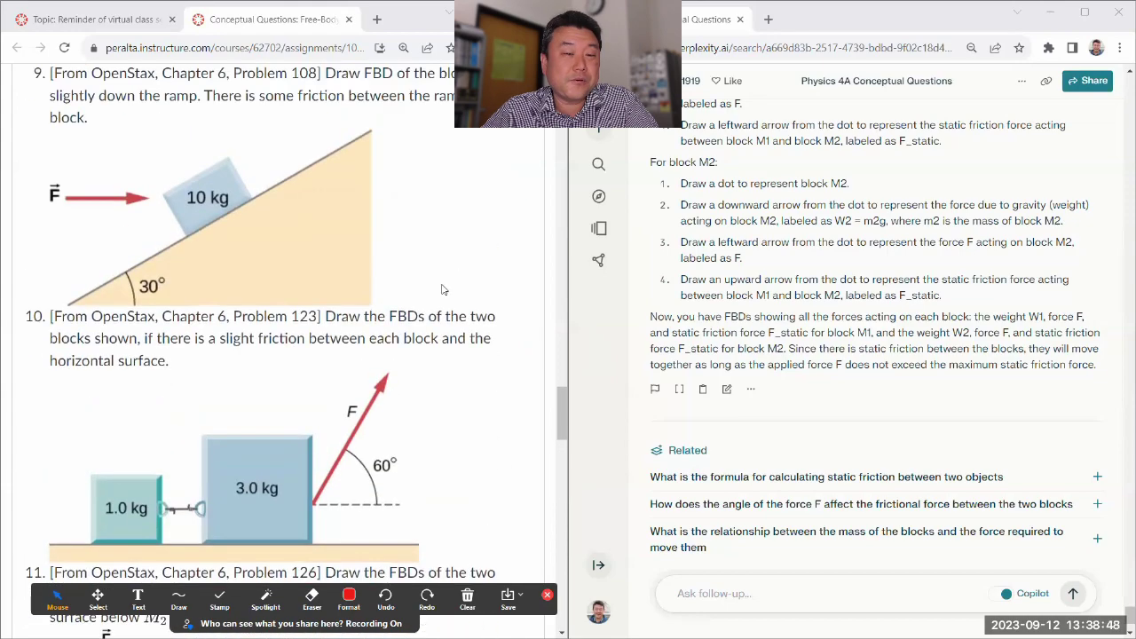
scroll(442, 289, up, 15)
scroll(441, 284, up, 5)
- Close Perplexity, maximize Chrome, and switch to the 'Topic: Reminder of virtual class' announcement
key(super+Down)
key(super+Up)
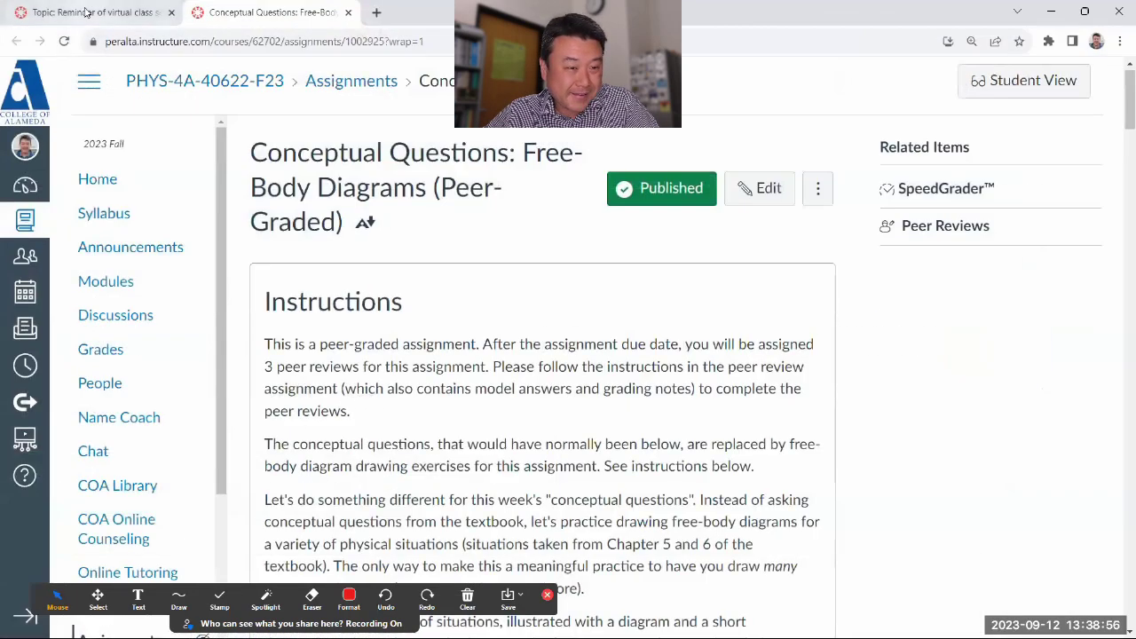
click(98, 12)
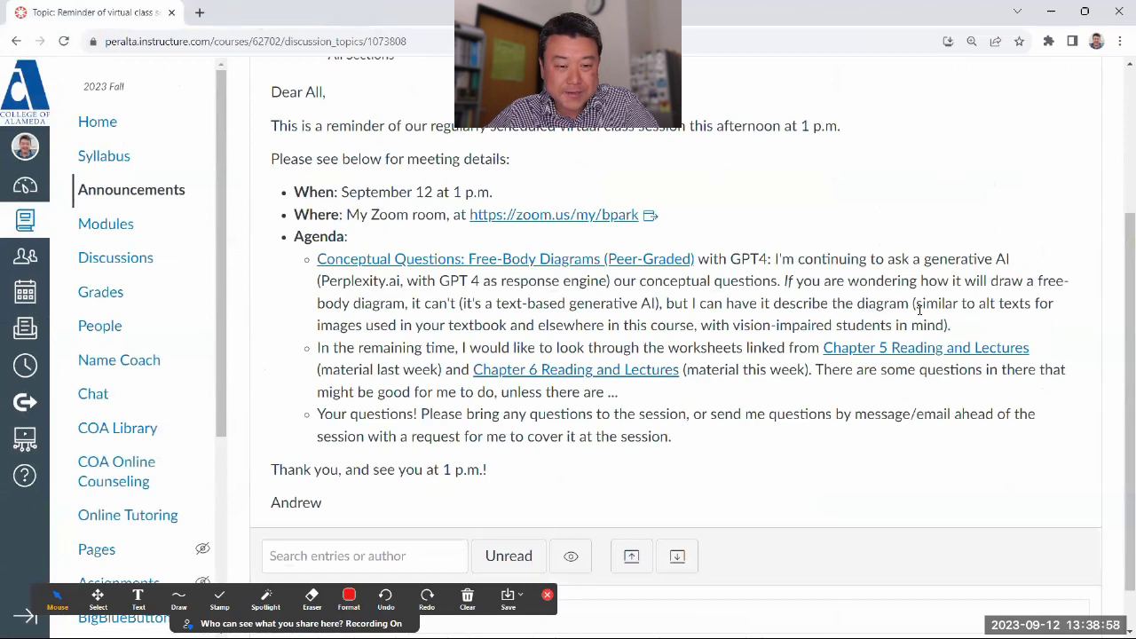